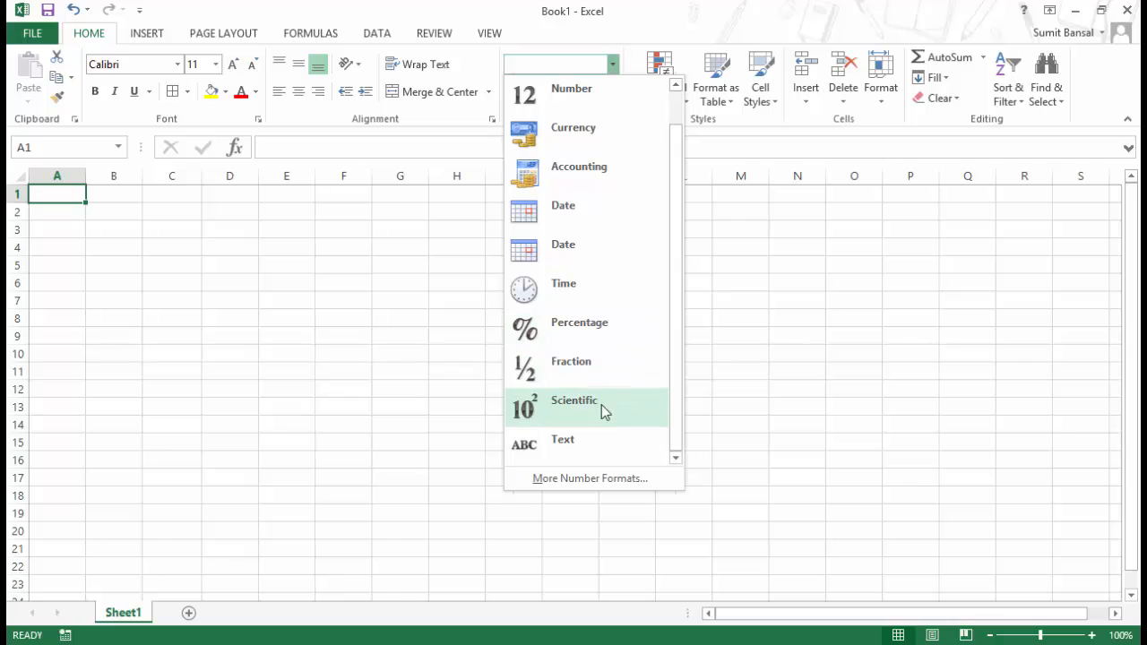
- Browse the Custom number format codes in Format Cells, then close the dialog without changes
{"action": "left_click", "coordinate": [587, 478]}
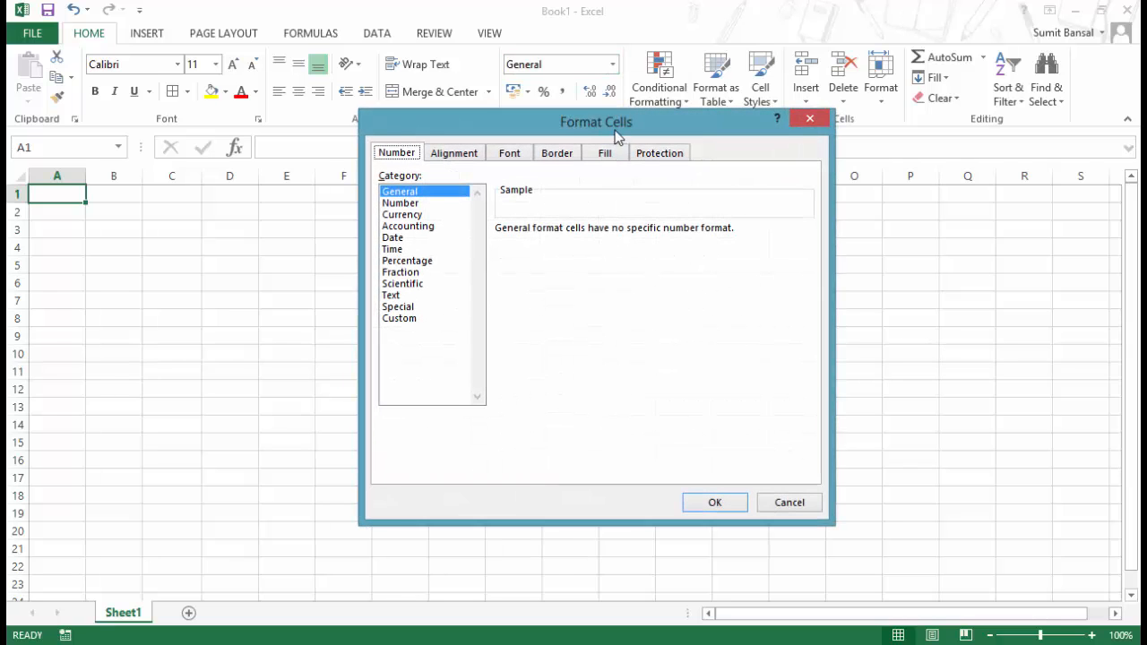
{"action": "left_click_drag", "start_coordinate": [616, 118], "coordinate": [660, 155]}
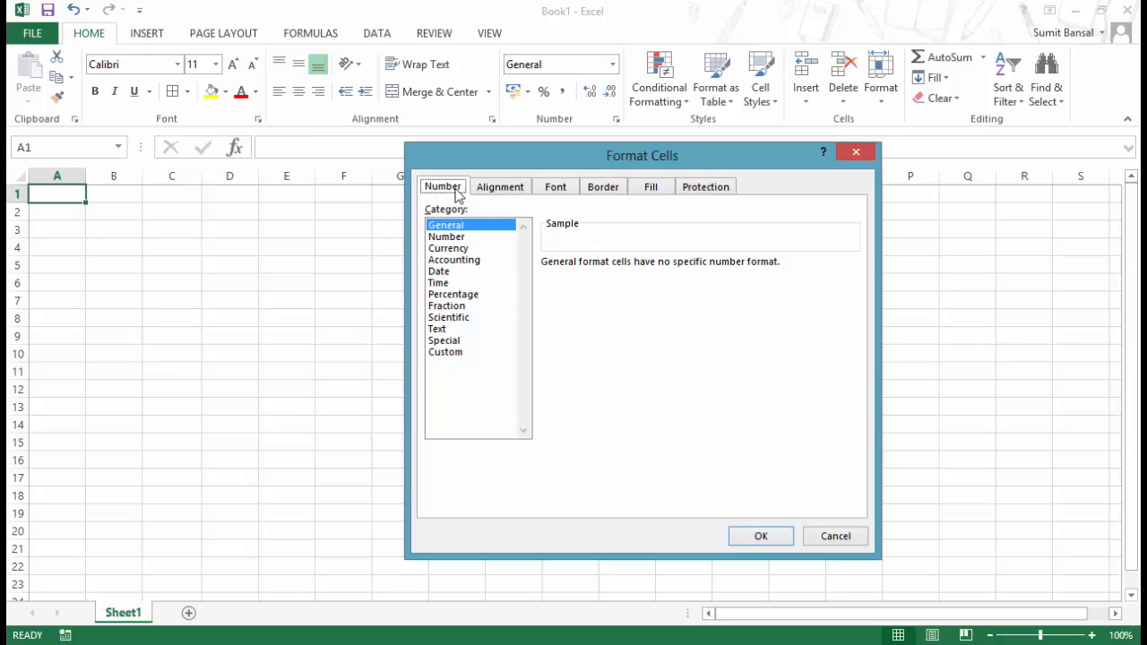
{"action": "left_click", "coordinate": [452, 354]}
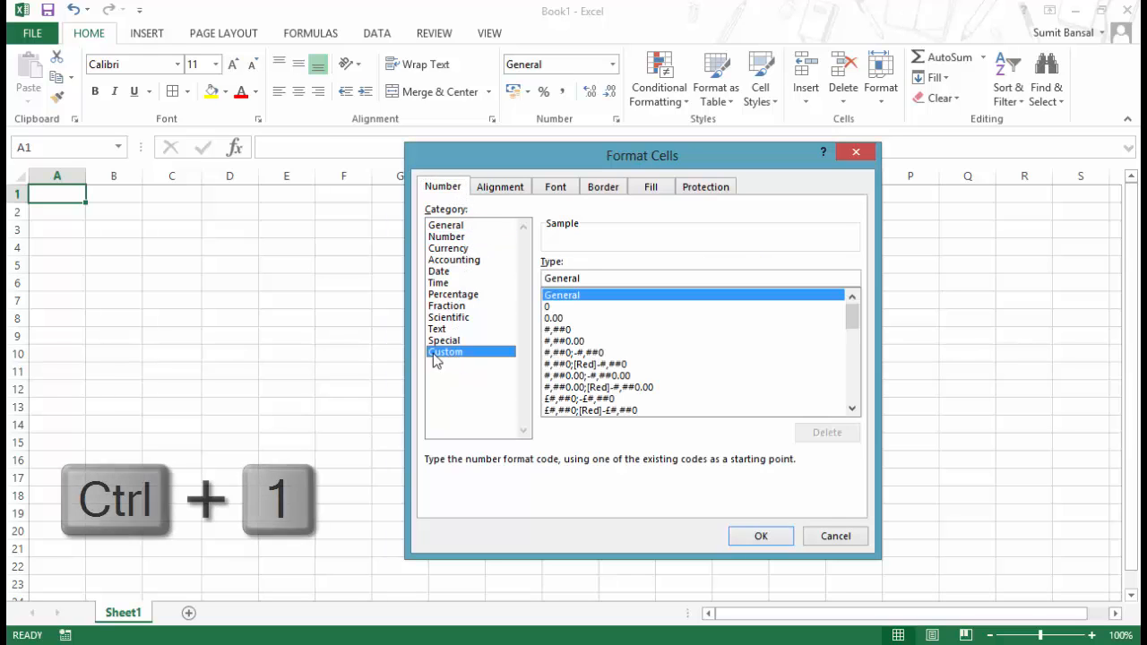
{"action": "left_click", "coordinate": [454, 227]}
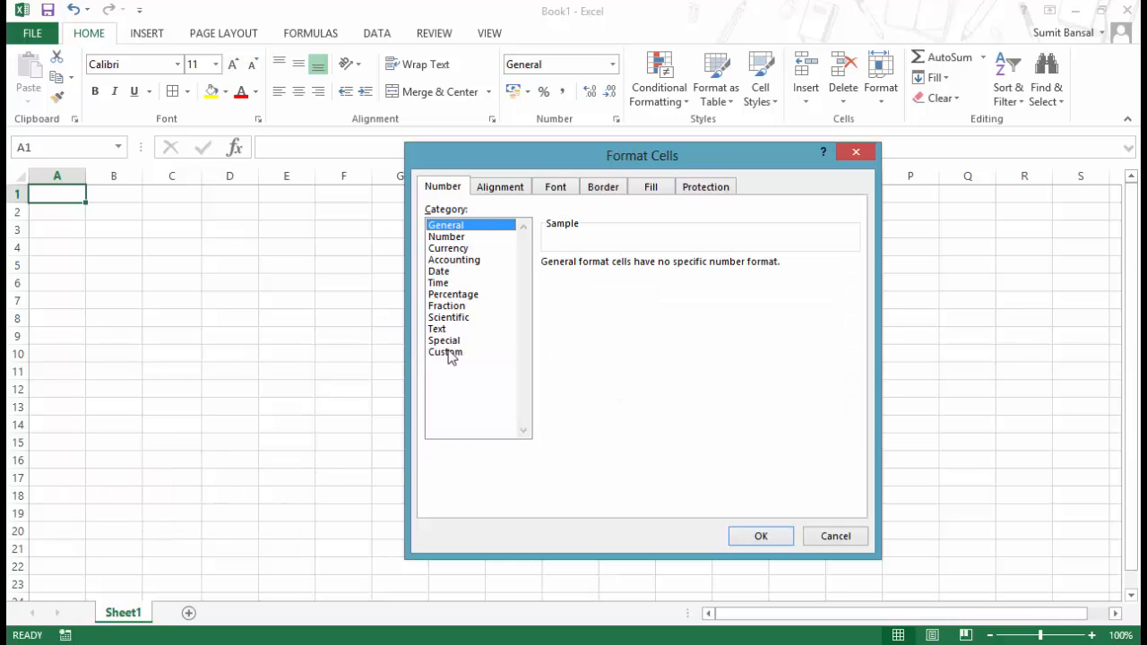
{"action": "left_click", "coordinate": [853, 155]}
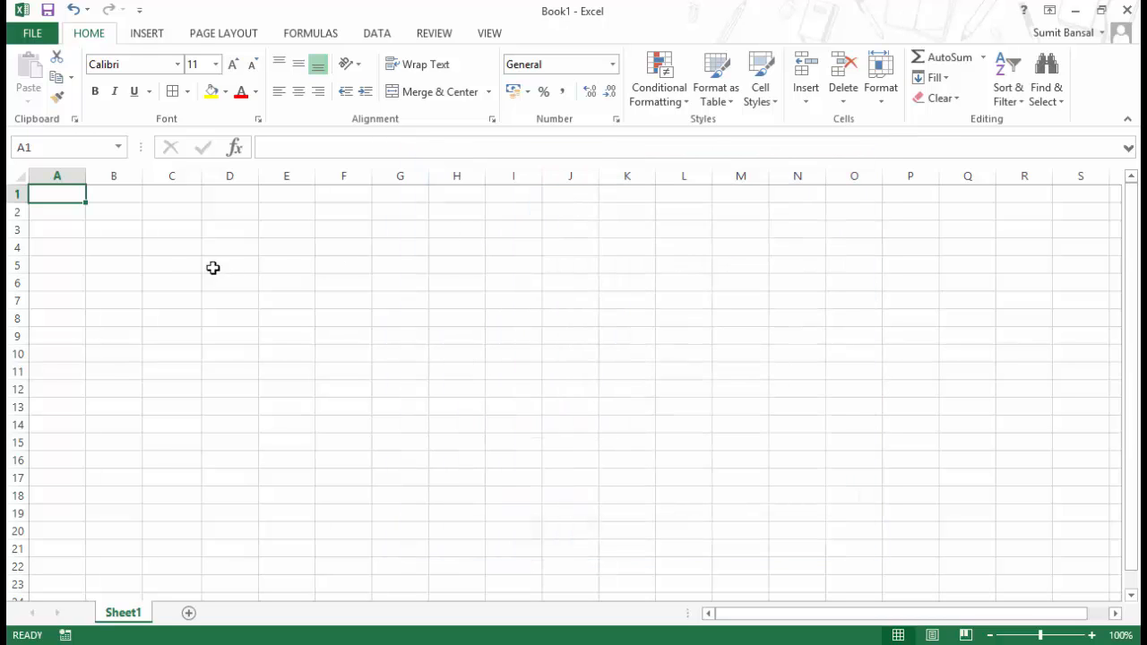
- Enter 1000 in B2 and look at the Accounting currency choices without applying one
{"action": "left_click", "coordinate": [119, 219]}
{"action": "type", "text": "1000"}
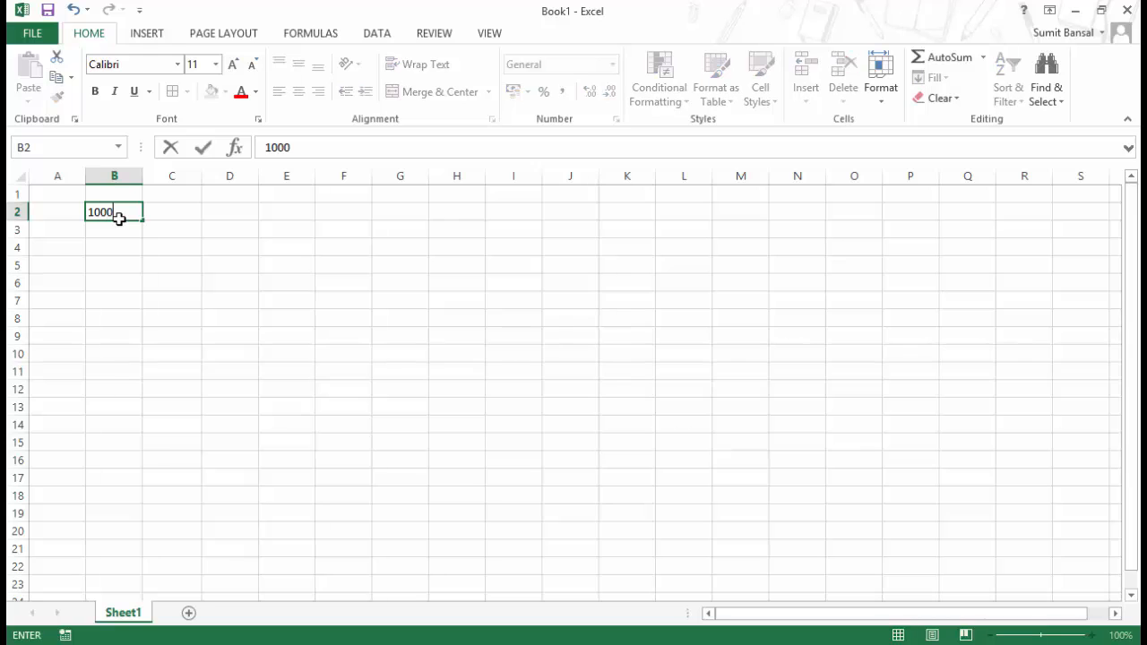
{"action": "key", "text": "Return"}
{"action": "left_click", "coordinate": [120, 219]}
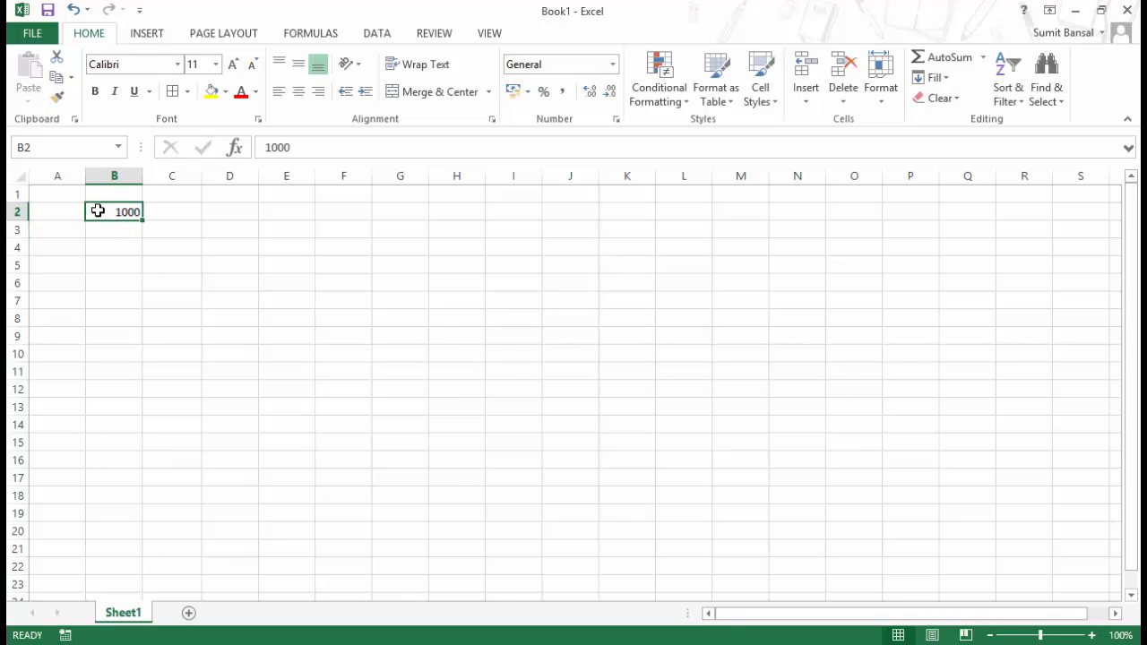
{"action": "right_click", "coordinate": [120, 221]}
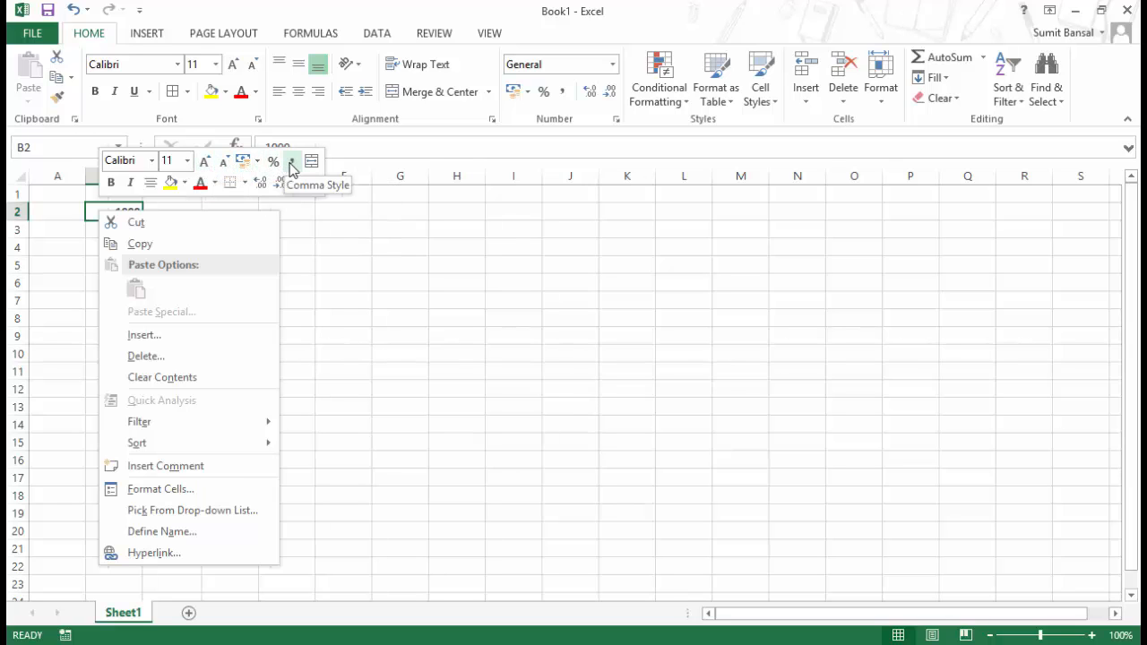
{"action": "left_click", "coordinate": [257, 161]}
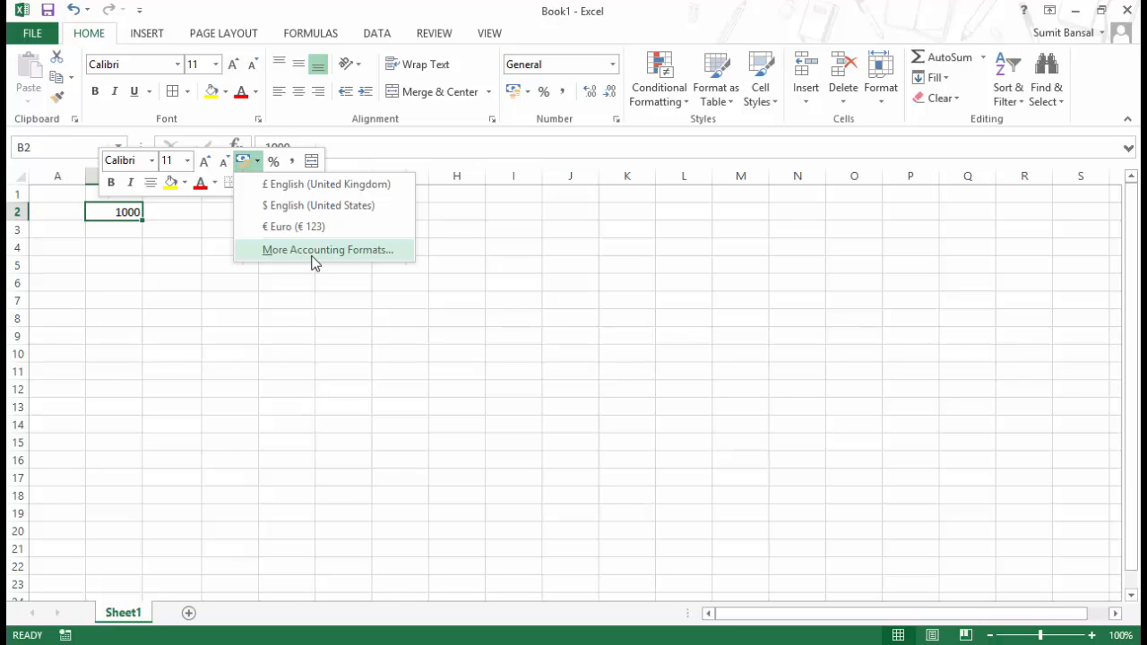
{"action": "left_click", "coordinate": [203, 310]}
{"action": "left_click", "coordinate": [205, 314]}
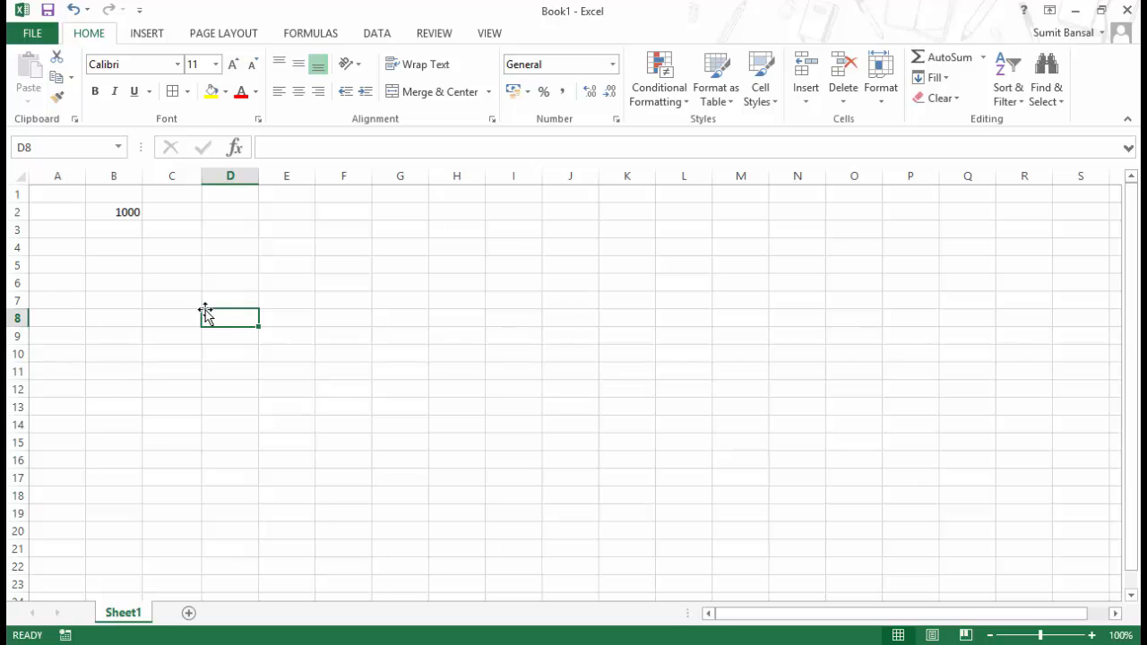
- Bring up Format Cells (Ctrl+1) for the column B sample values and move the dialog aside
{"action": "key", "text": "ctrl+1"}
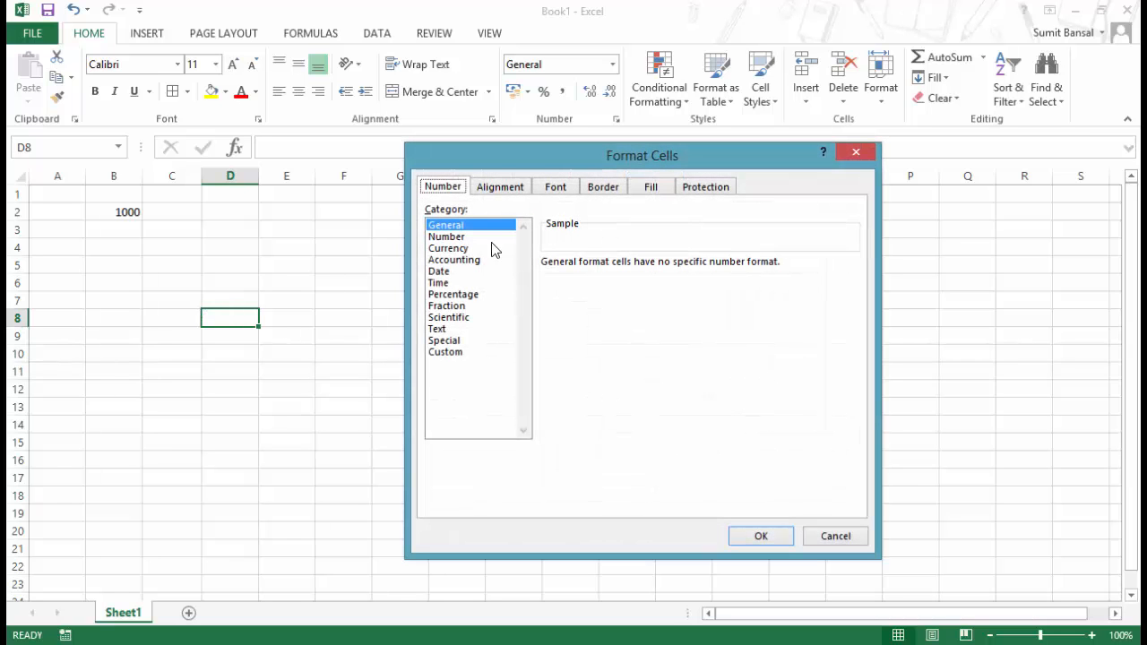
{"action": "left_click_drag", "start_coordinate": [553, 159], "coordinate": [491, 162]}
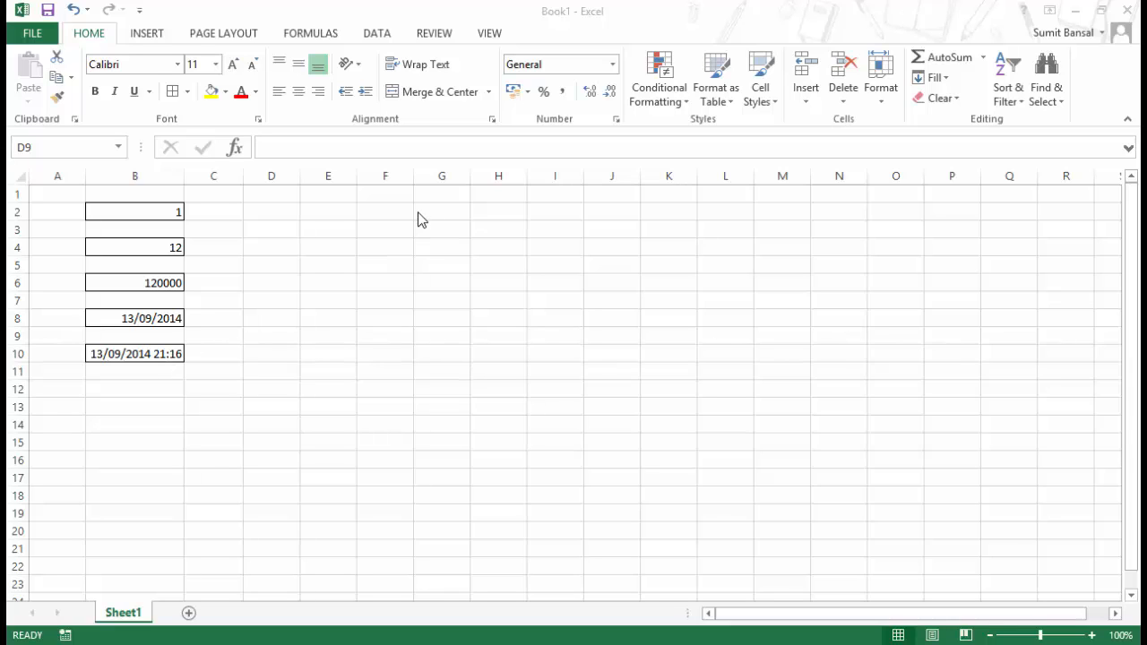
{"action": "left_click", "coordinate": [418, 281]}
{"action": "left_click", "coordinate": [166, 212]}
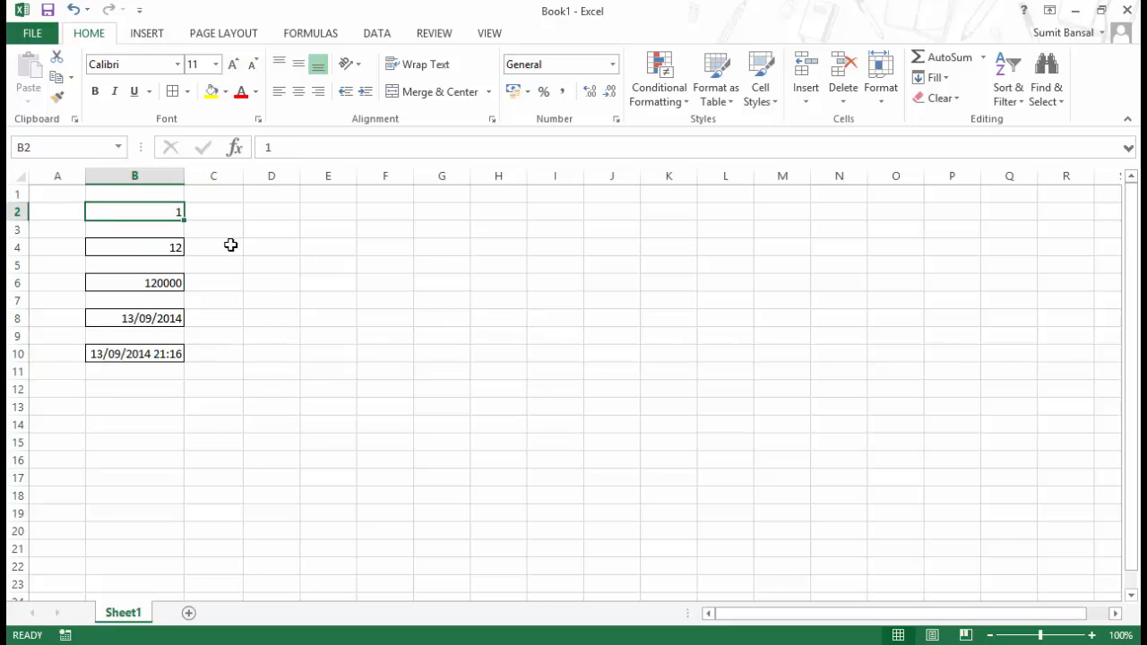
{"action": "key", "text": "ctrl+1"}
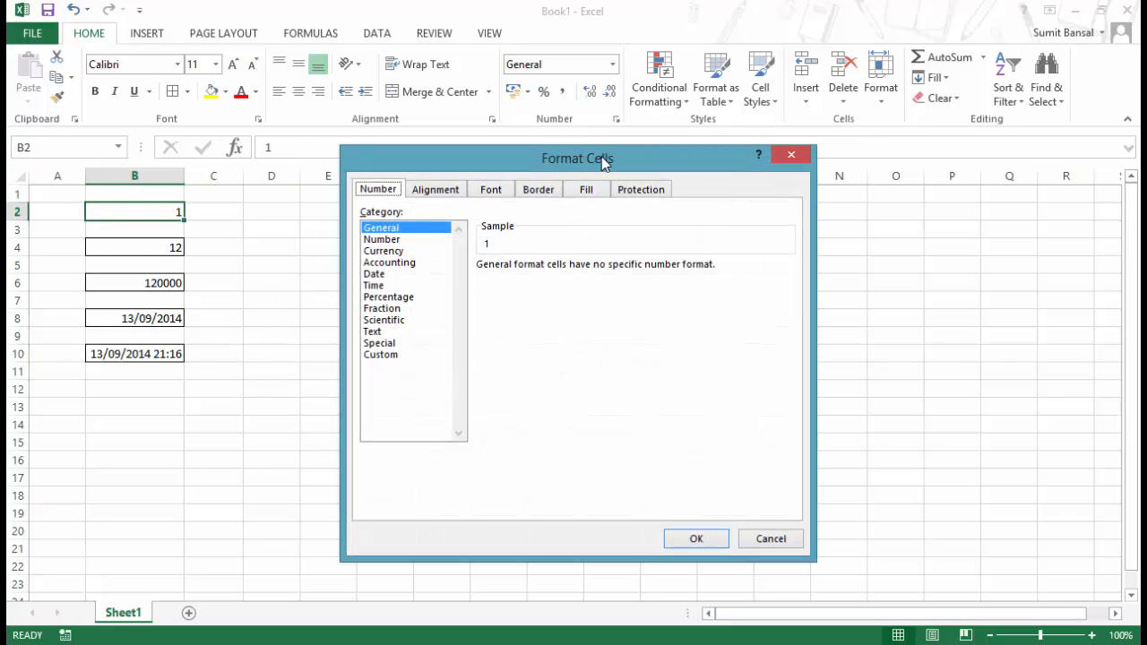
{"action": "left_click_drag", "start_coordinate": [607, 159], "coordinate": [629, 155]}
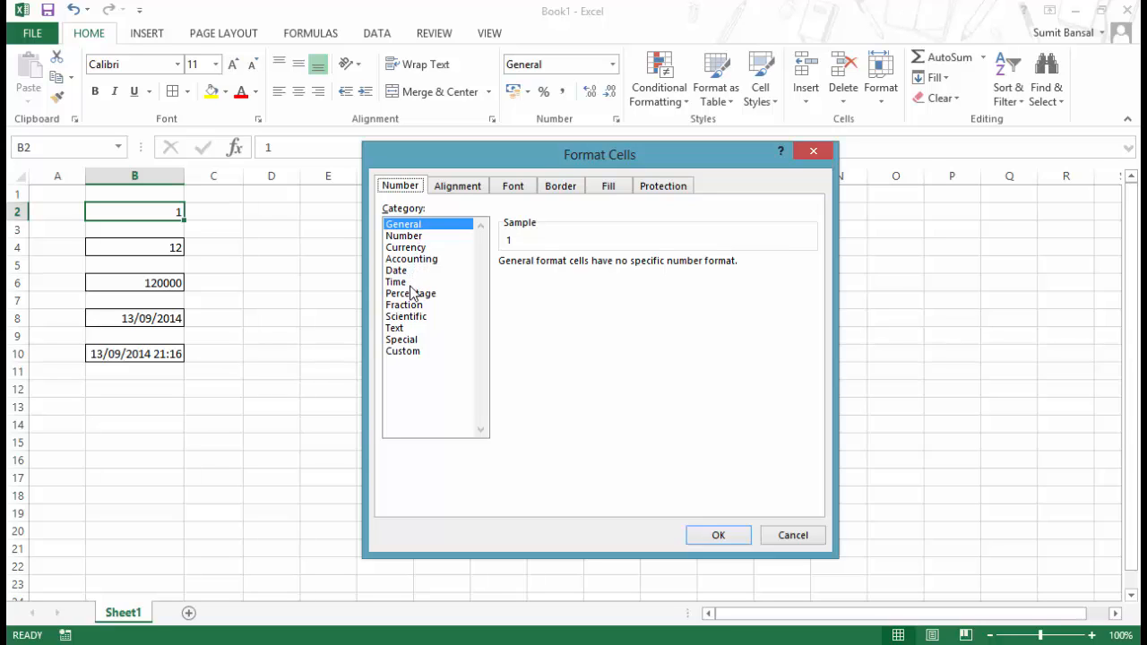
{"action": "left_click", "coordinate": [403, 235]}
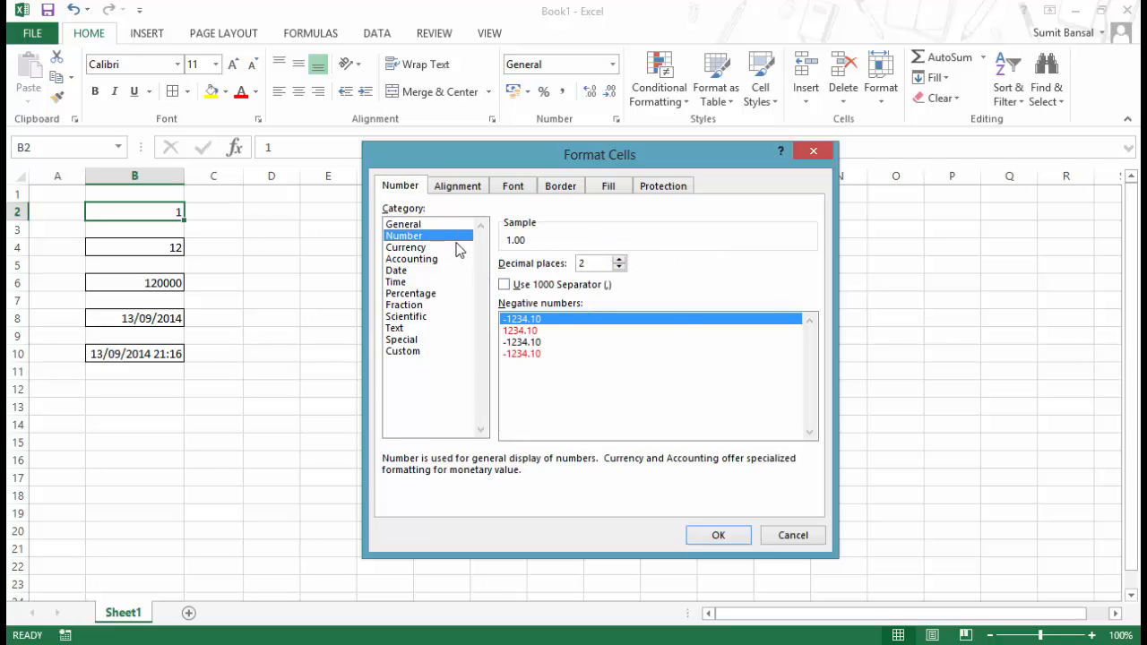
{"action": "left_click", "coordinate": [434, 225]}
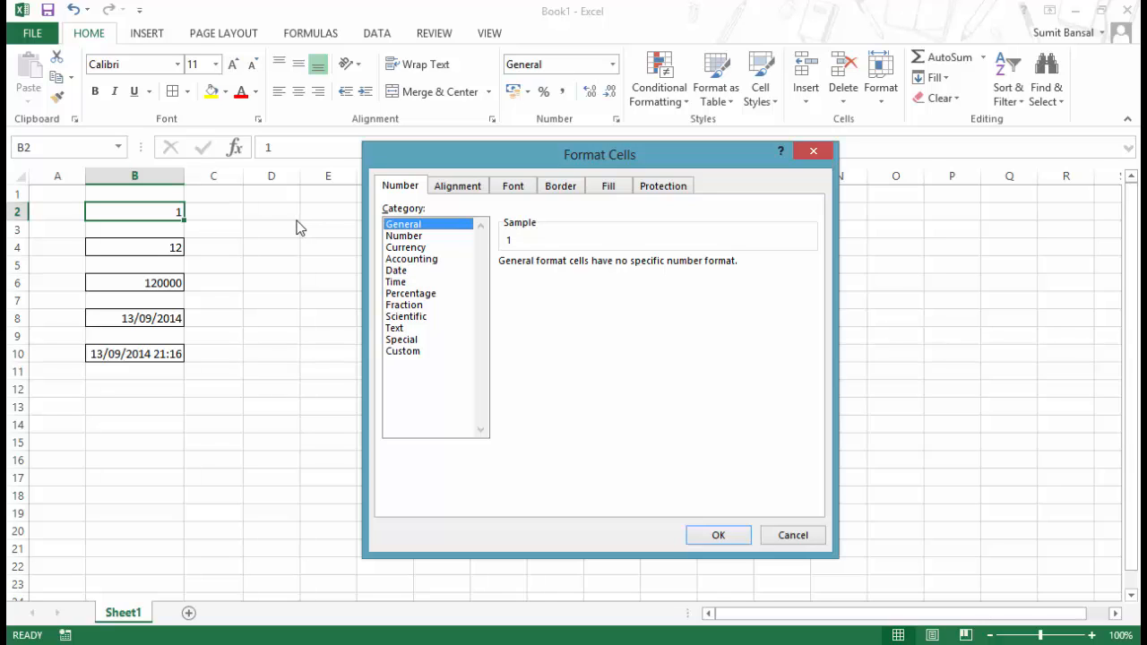
{"action": "left_click", "coordinate": [395, 236]}
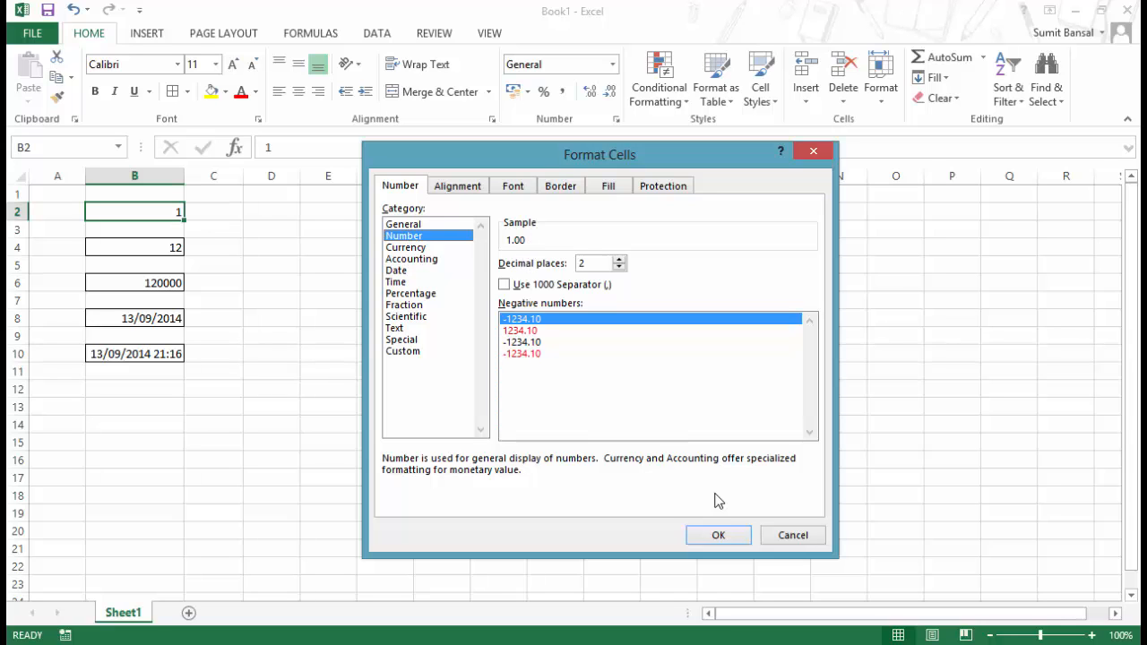
{"action": "left_click", "coordinate": [619, 259]}
{"action": "left_click", "coordinate": [619, 259]}
{"action": "left_click", "coordinate": [620, 259]}
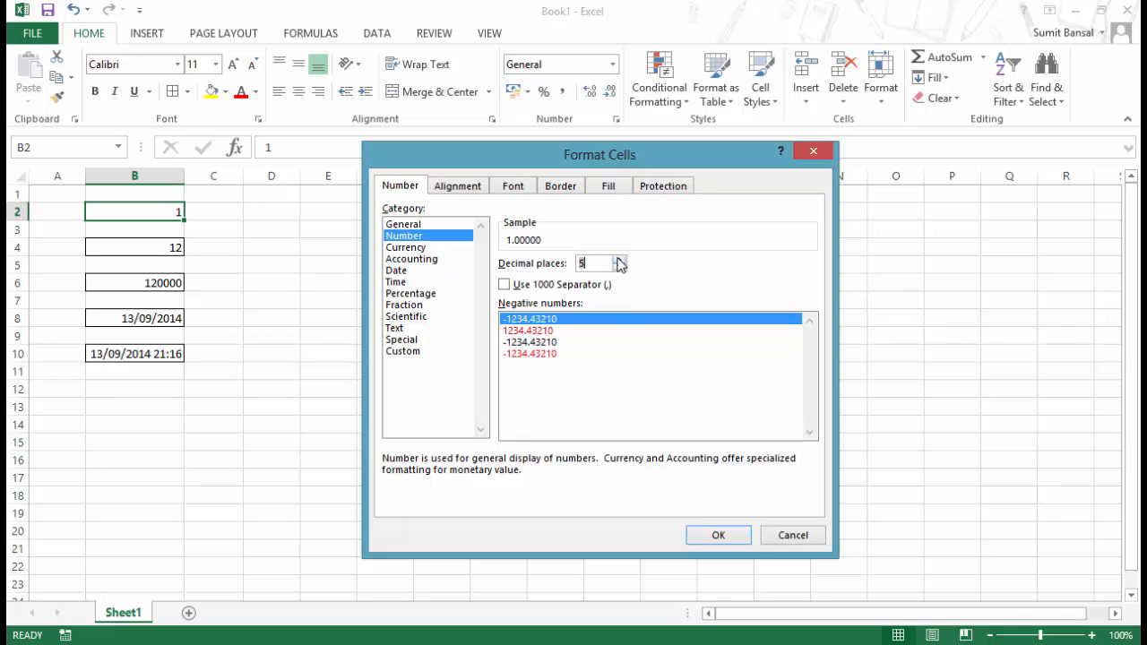
{"action": "left_click", "coordinate": [618, 268]}
{"action": "left_click", "coordinate": [618, 268]}
{"action": "left_click", "coordinate": [619, 268]}
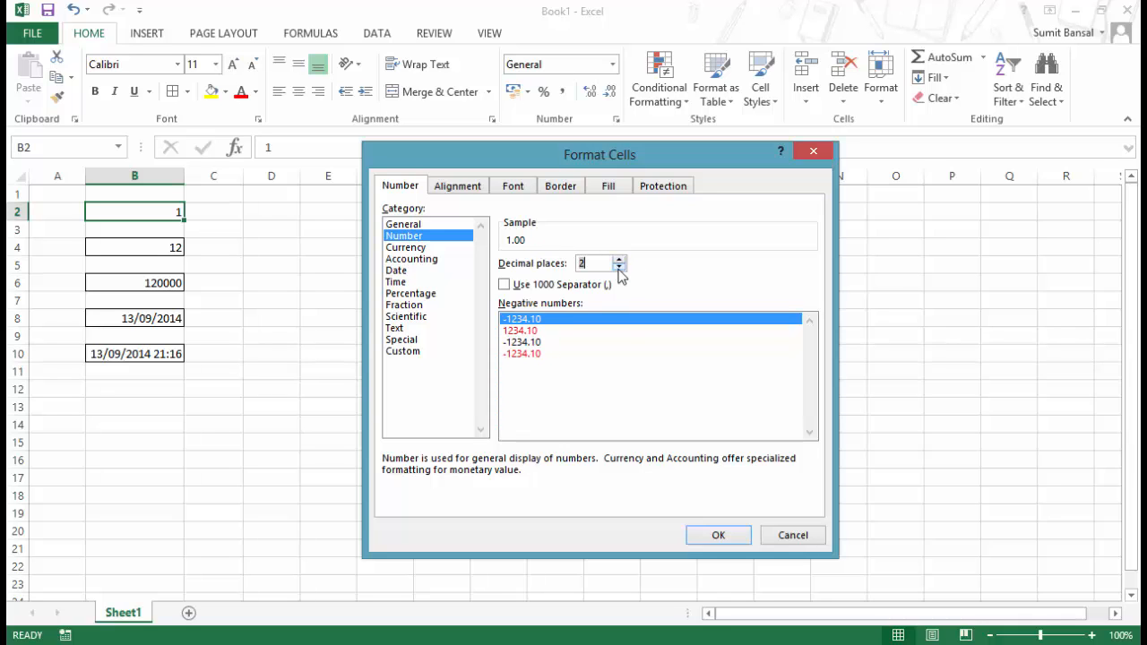
{"action": "left_click", "coordinate": [619, 268]}
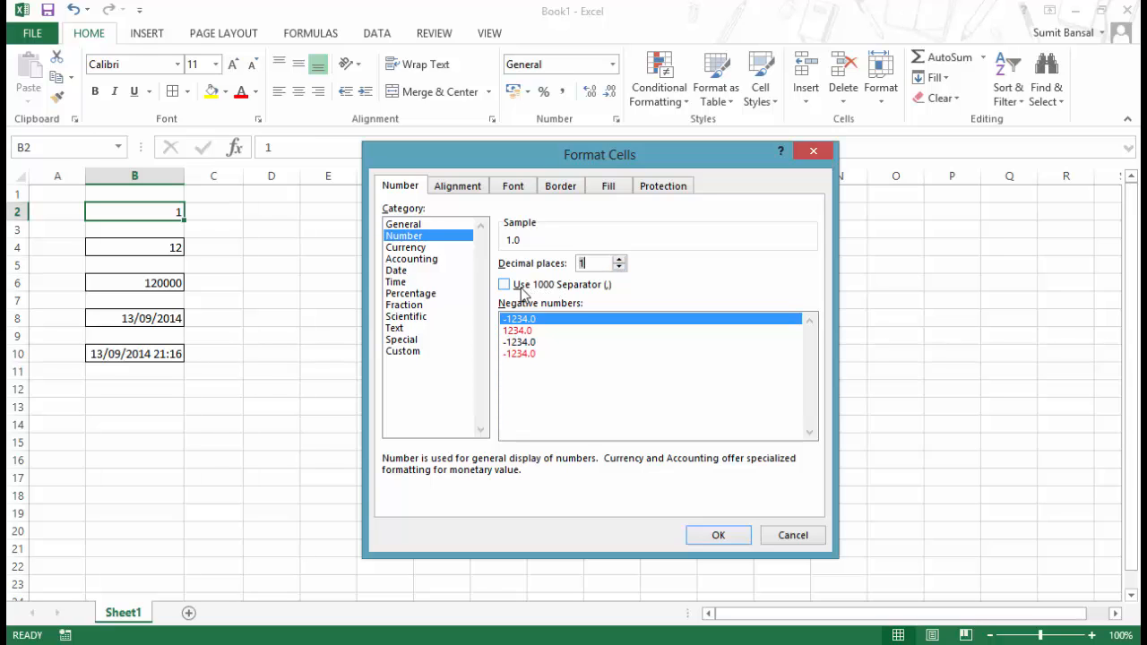
{"action": "left_click", "coordinate": [809, 153]}
{"action": "left_click", "coordinate": [171, 285]}
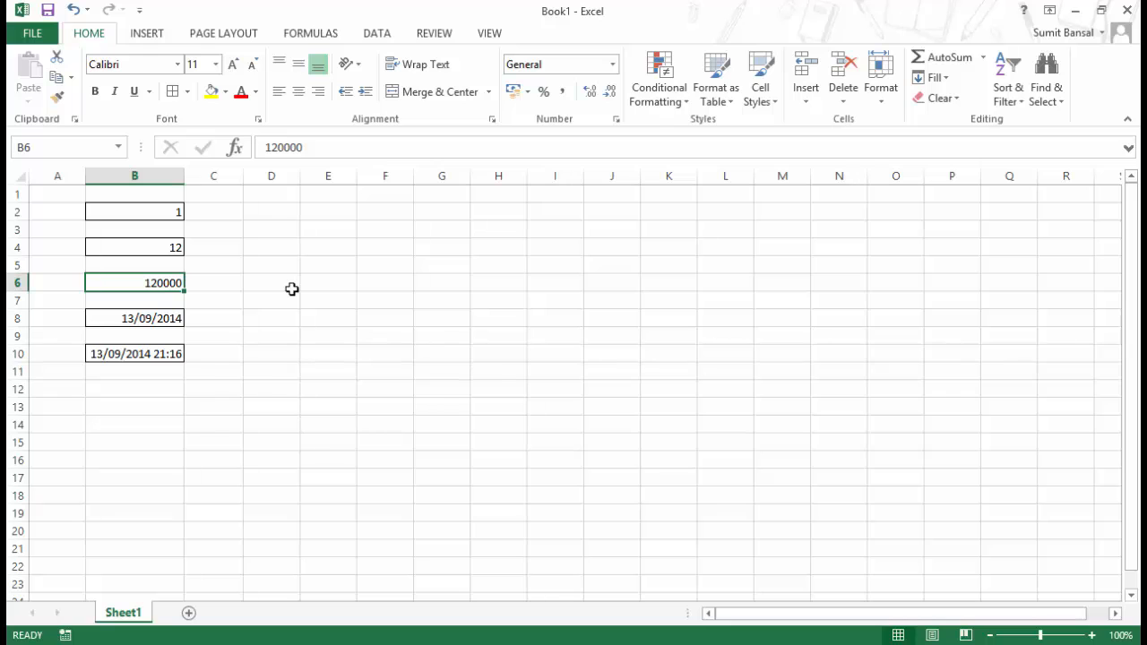
{"action": "key", "text": "ctrl+1"}
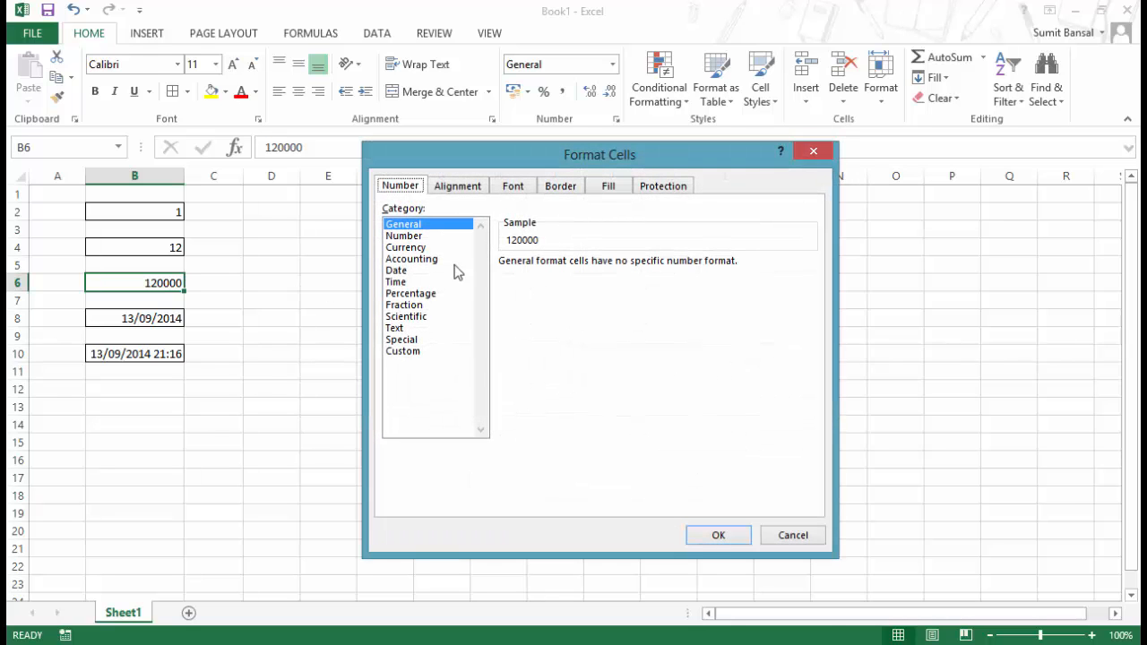
{"action": "left_click", "coordinate": [405, 235]}
{"action": "left_click", "coordinate": [505, 285]}
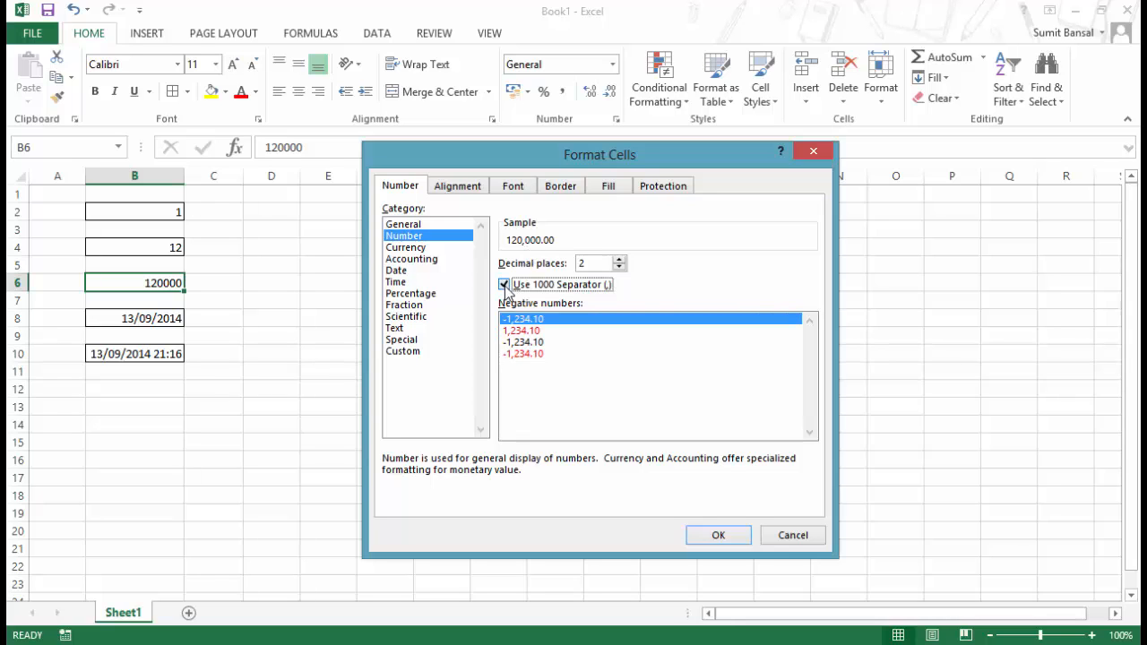
{"action": "left_click", "coordinate": [504, 285]}
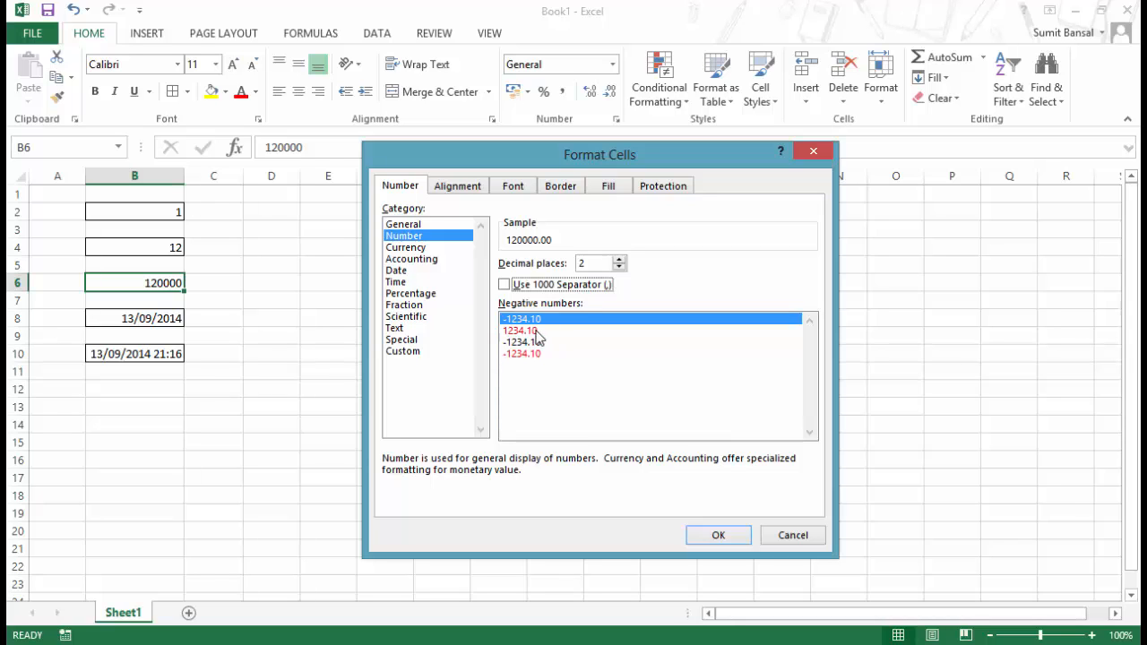
{"action": "left_click", "coordinate": [529, 331]}
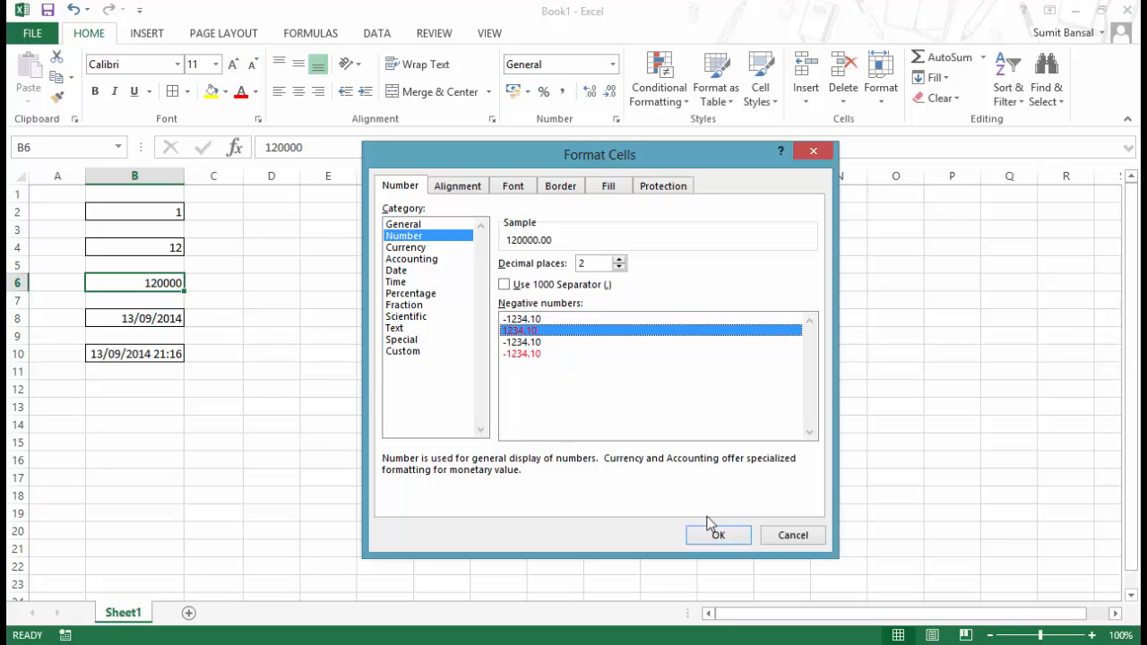
{"action": "left_click", "coordinate": [767, 533]}
- Enter -12 in B4 and give it the Number format with red negatives
{"action": "left_click", "coordinate": [150, 245]}
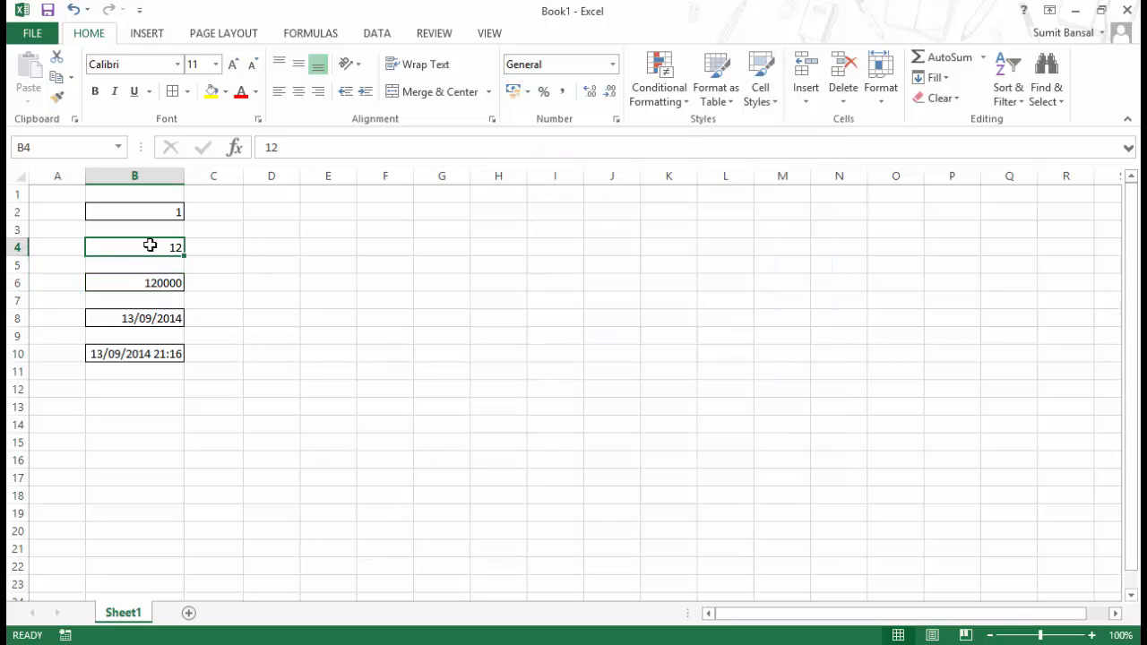
{"action": "type", "text": "-12"}
{"action": "key", "text": "ctrl+Return"}
{"action": "key", "text": "ctrl+1"}
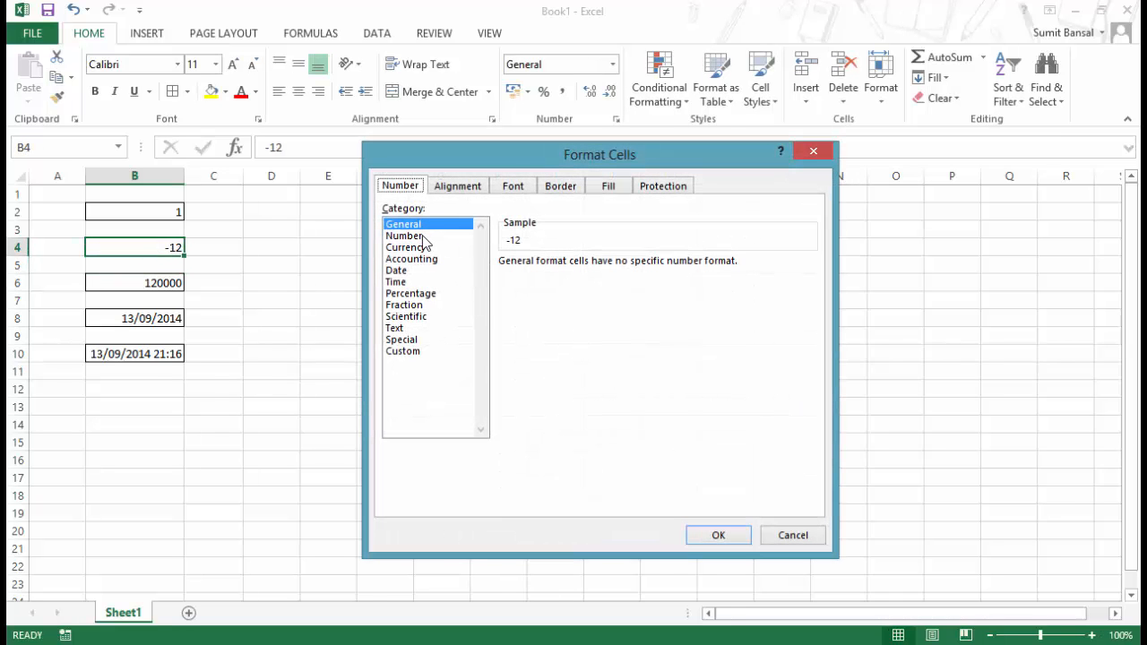
{"action": "left_click", "coordinate": [405, 236]}
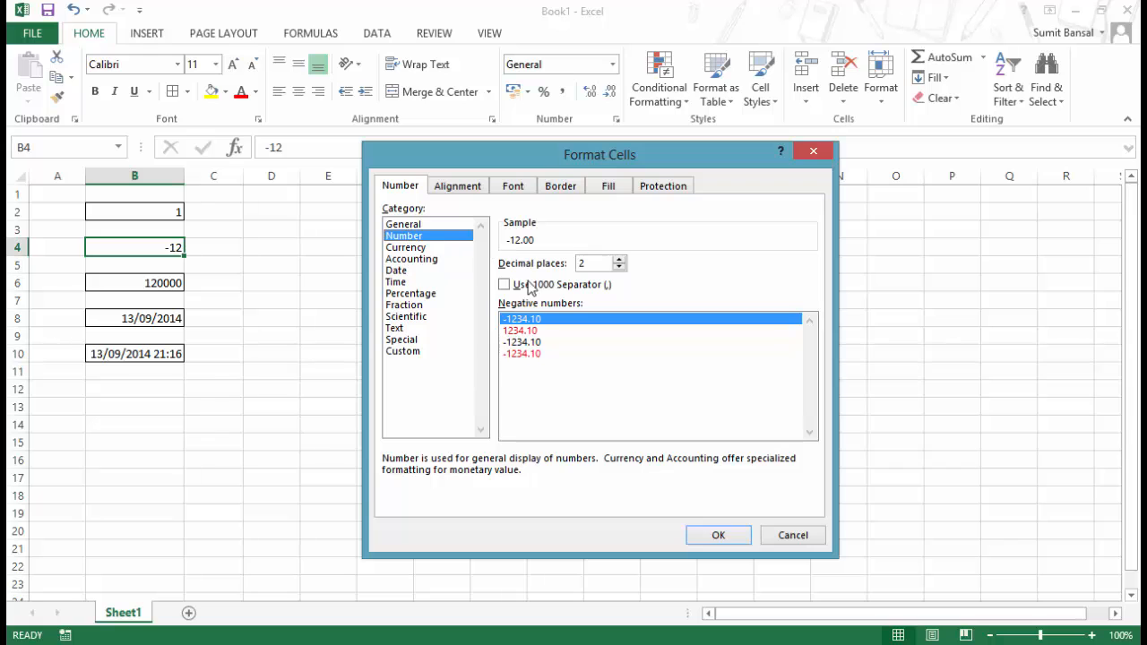
{"action": "left_click", "coordinate": [521, 330]}
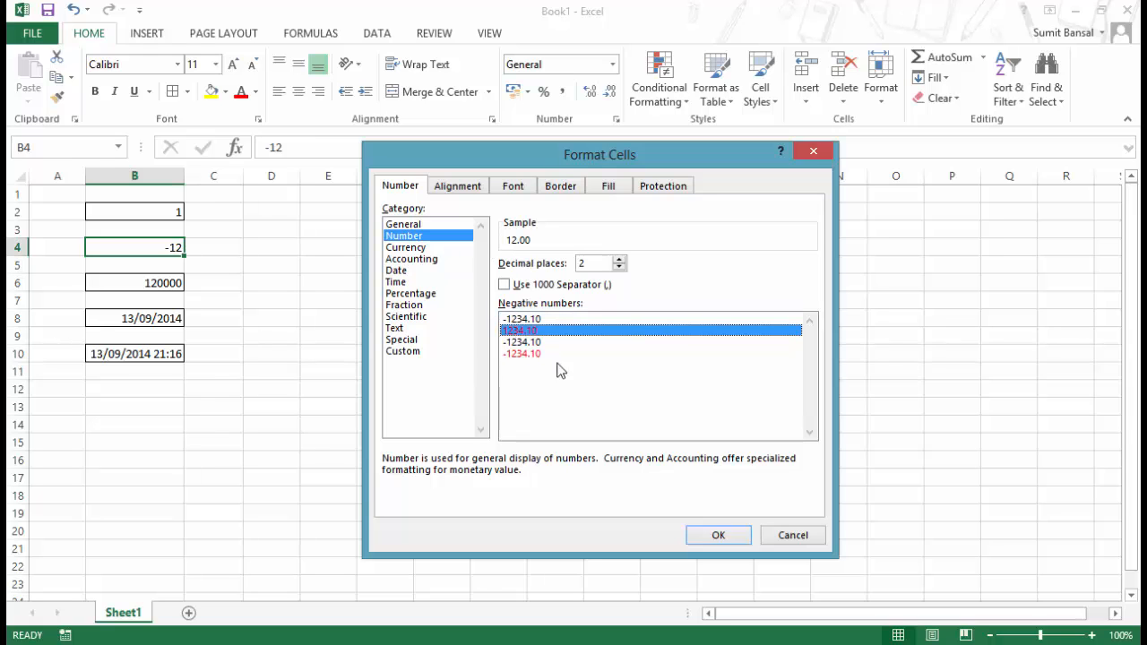
{"action": "left_click", "coordinate": [714, 536]}
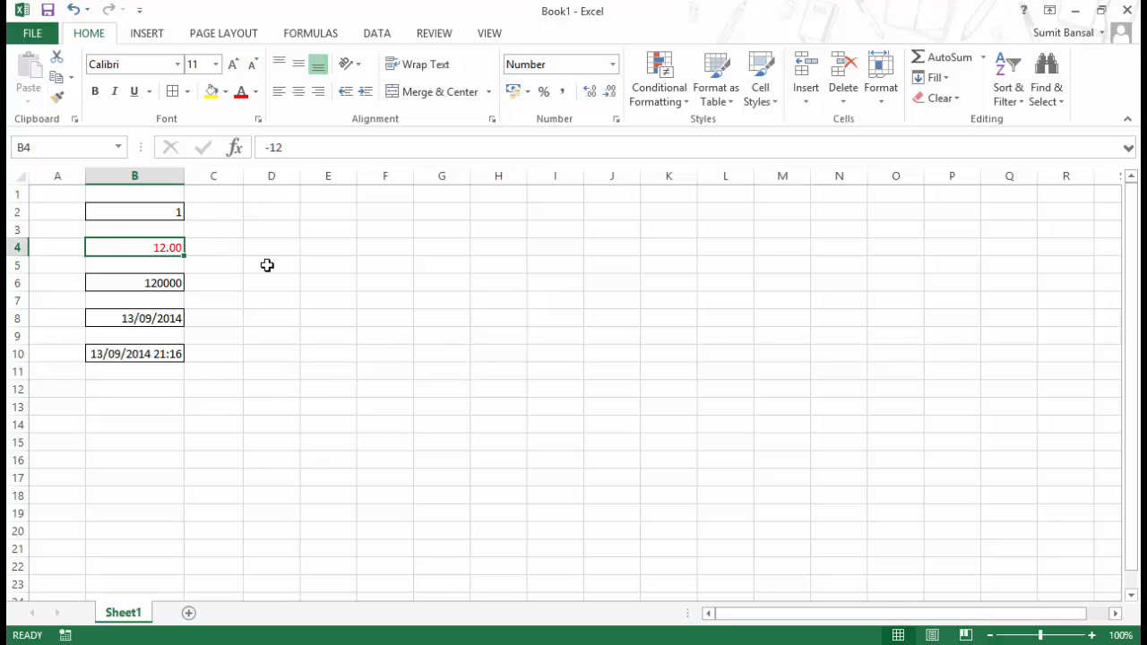
- Switch B4 to red negatives with a minus sign, undo it, and reopen Format Cells
{"action": "key", "text": "ctrl+1"}
{"action": "left_click", "coordinate": [525, 353]}
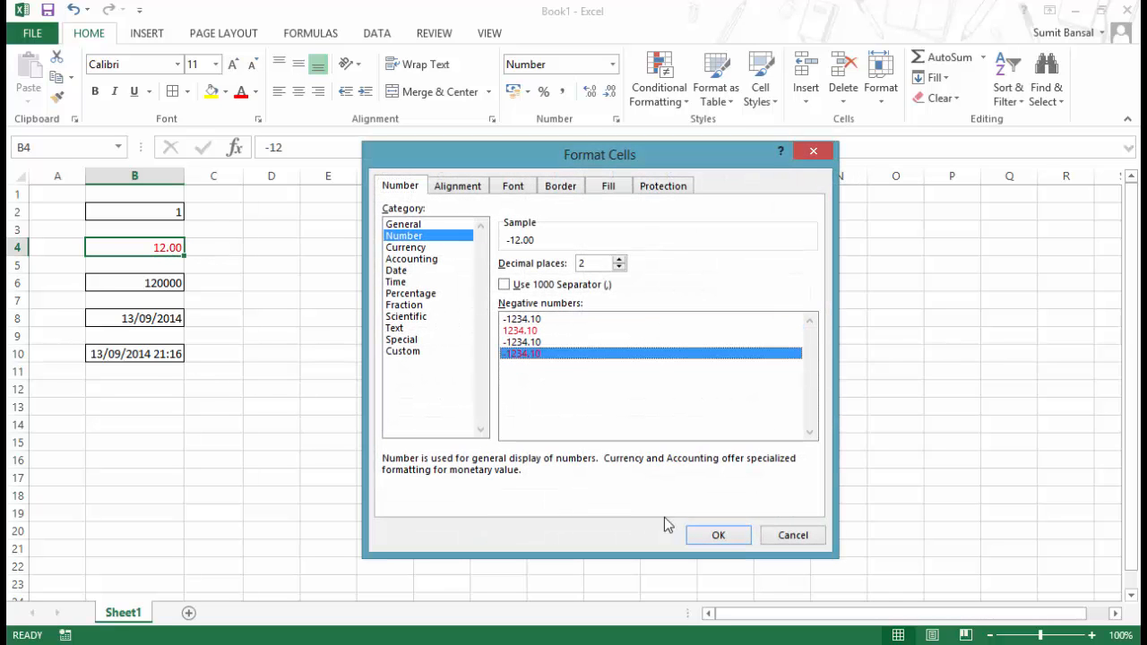
{"action": "left_click", "coordinate": [724, 538]}
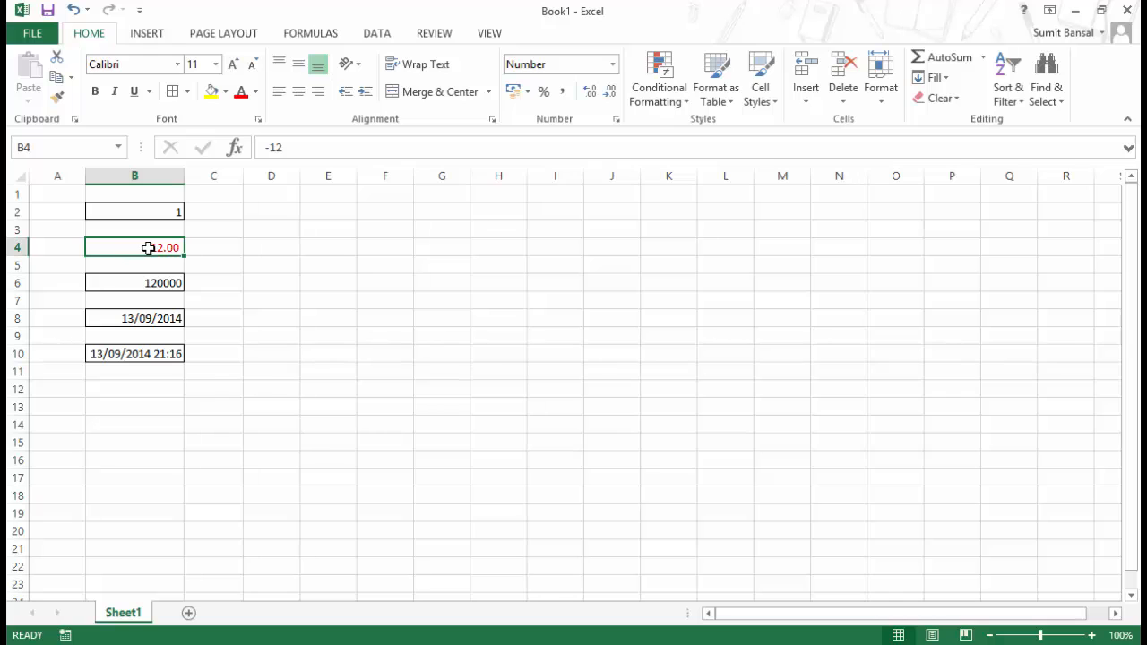
{"action": "key", "text": "ctrl+z"}
{"action": "key", "text": "ctrl+1"}
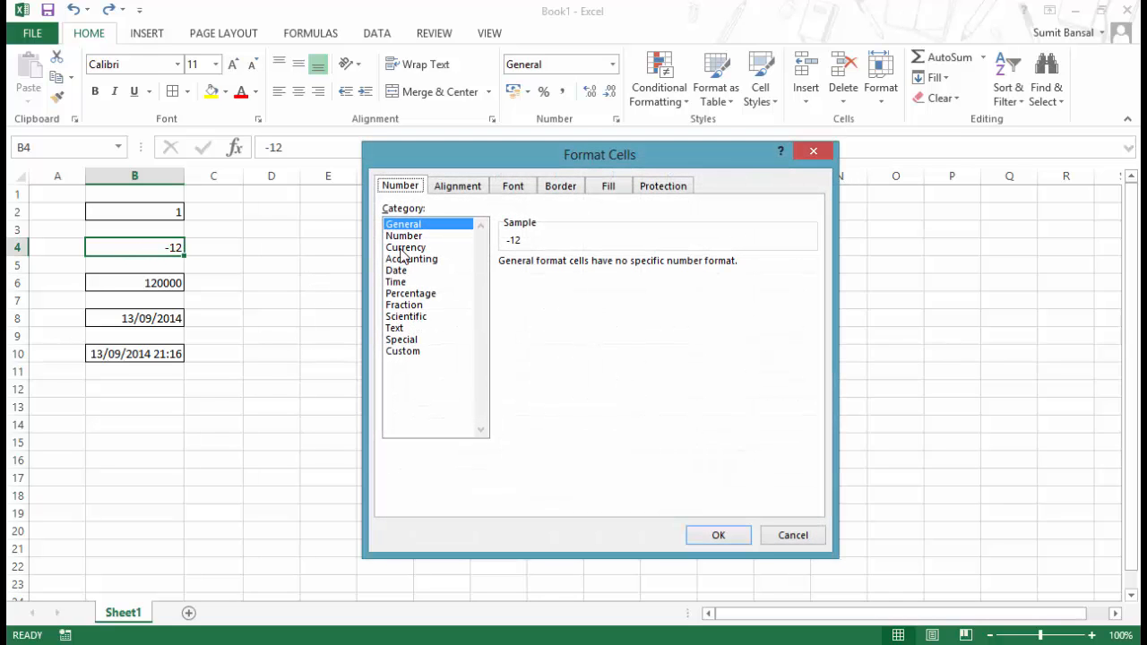
- Preview B4 as Currency with the £ symbol, then switch to the Accounting category
{"action": "left_click", "coordinate": [408, 249]}
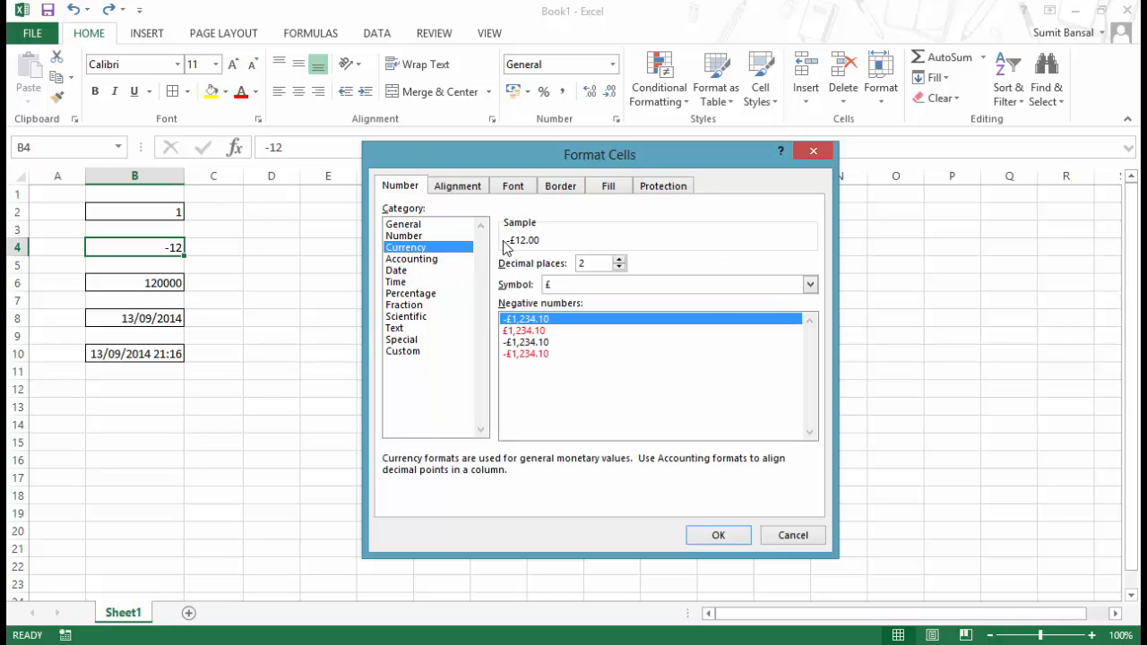
{"action": "left_click", "coordinate": [810, 285]}
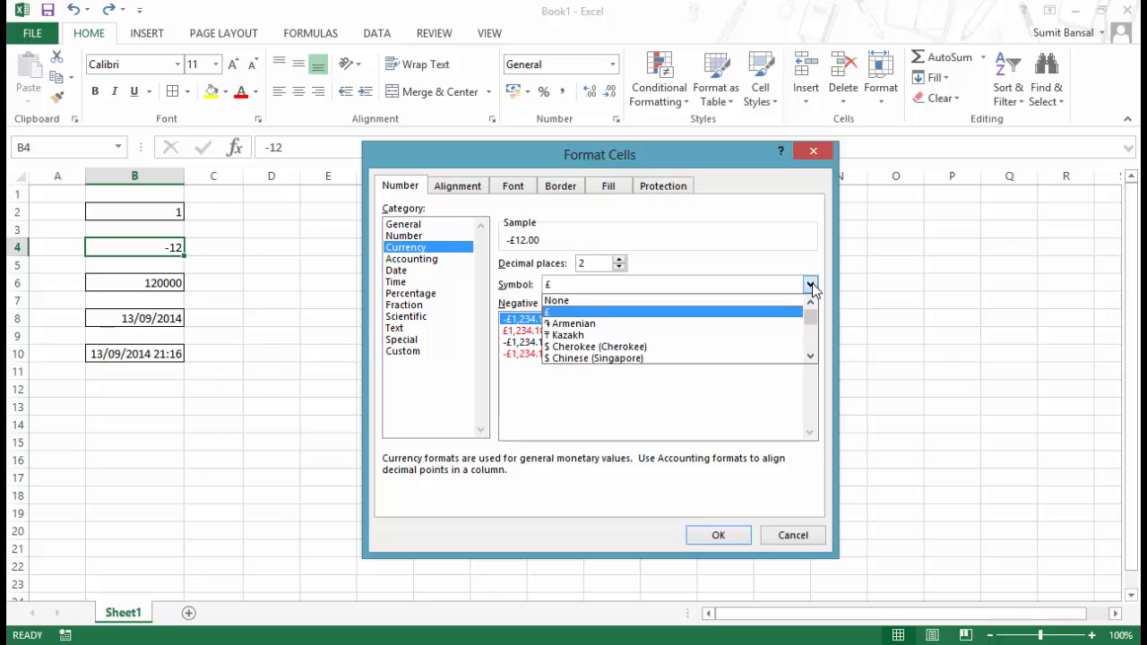
{"action": "left_click", "coordinate": [811, 285]}
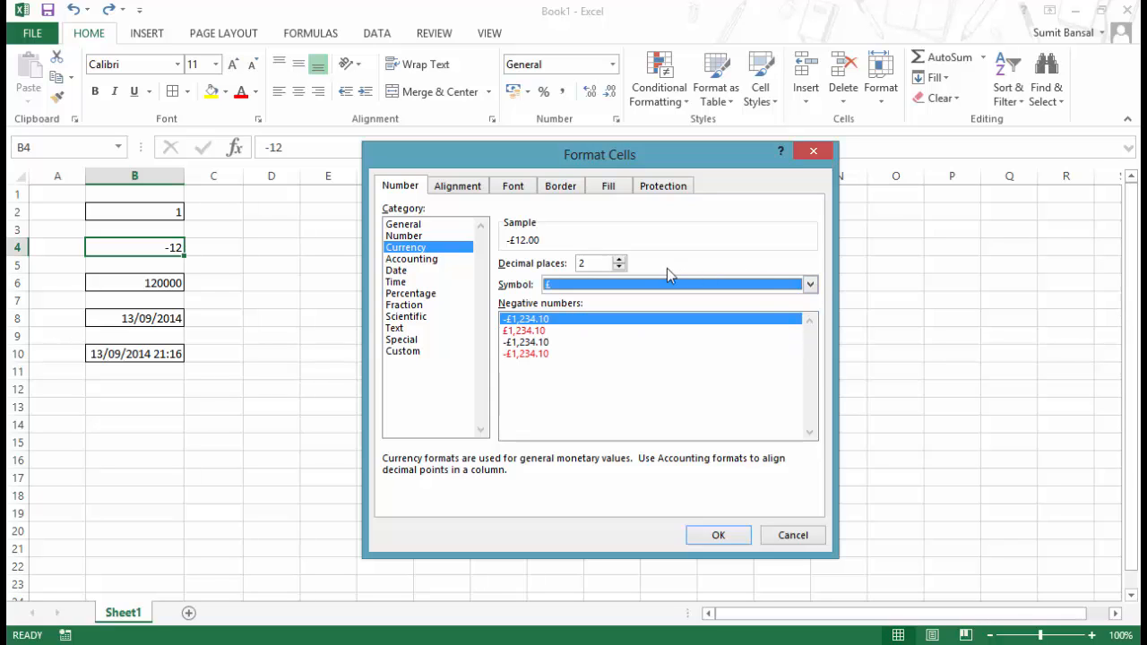
{"action": "left_click", "coordinate": [810, 285]}
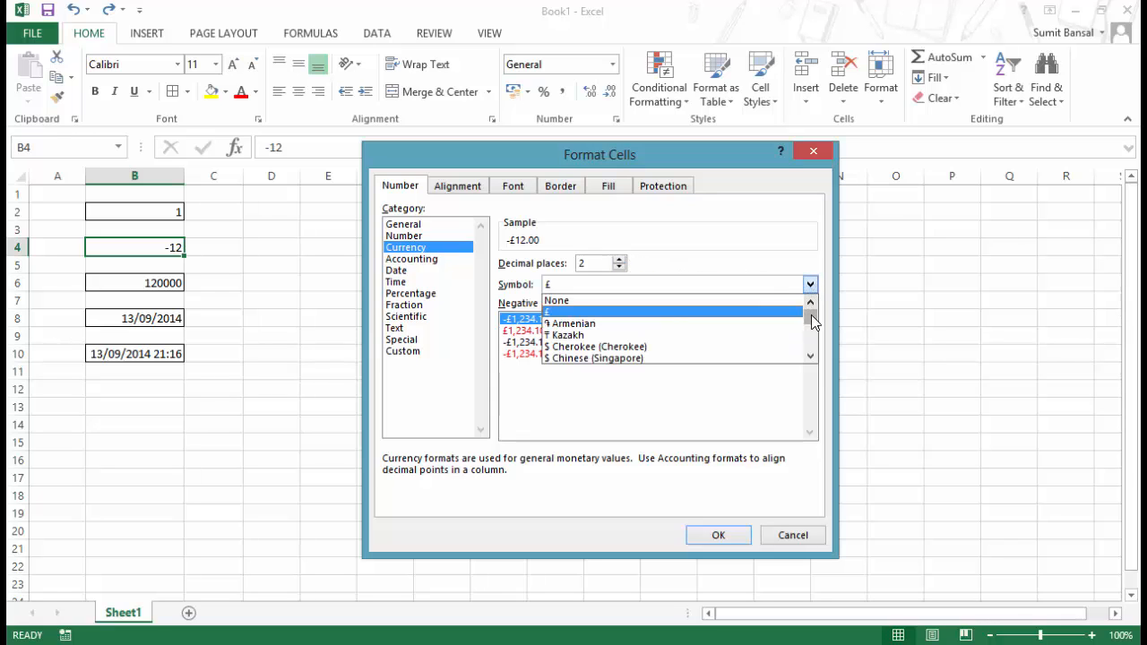
{"action": "mouse_move", "coordinate": [811, 314]}
{"action": "left_mouse_down"}
{"action": "mouse_move", "coordinate": [820, 351]}
{"action": "mouse_move", "coordinate": [814, 314]}
{"action": "left_mouse_up"}
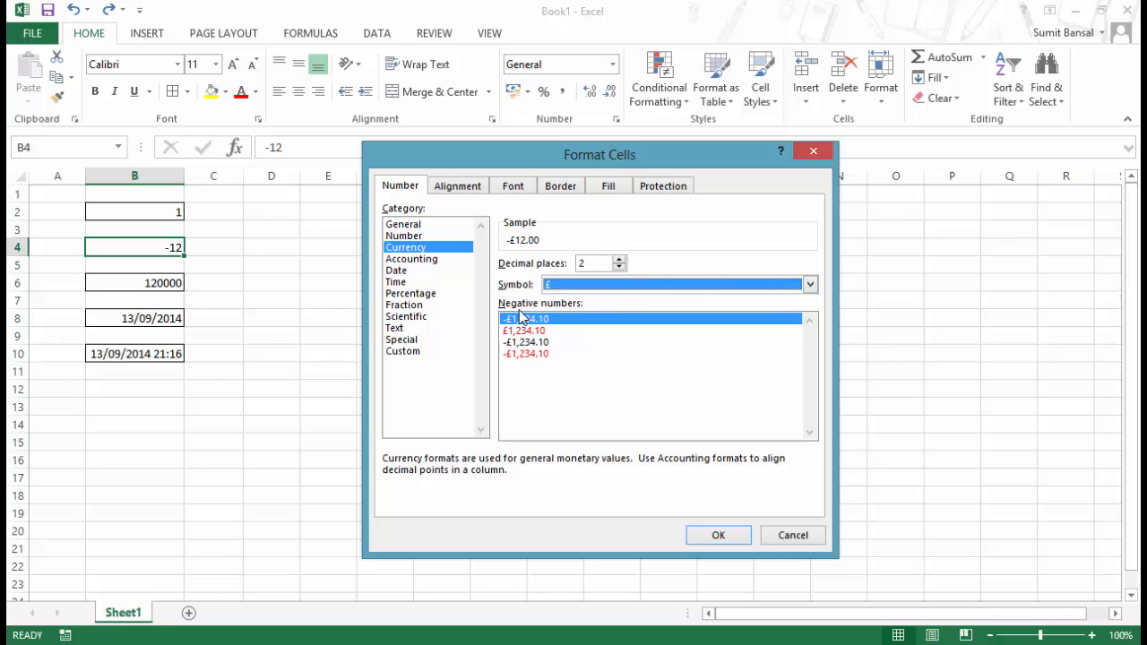
{"action": "left_click", "coordinate": [434, 259]}
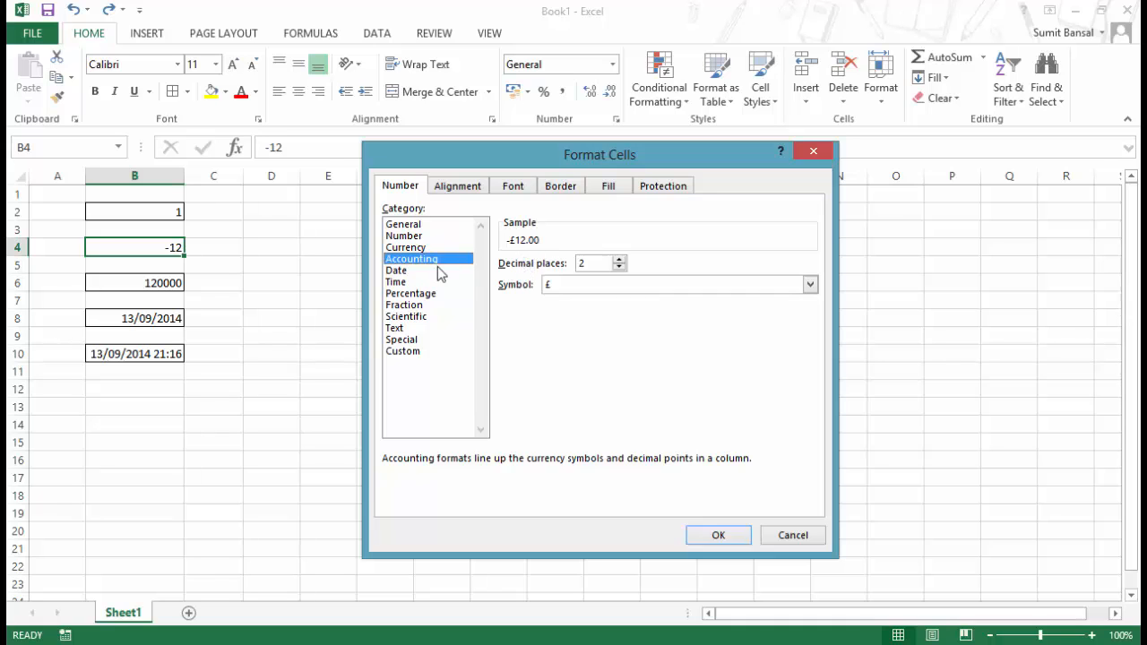
- Preview the Date category, close Format Cells without applying it, and select the date in B8
{"action": "left_click", "coordinate": [396, 271]}
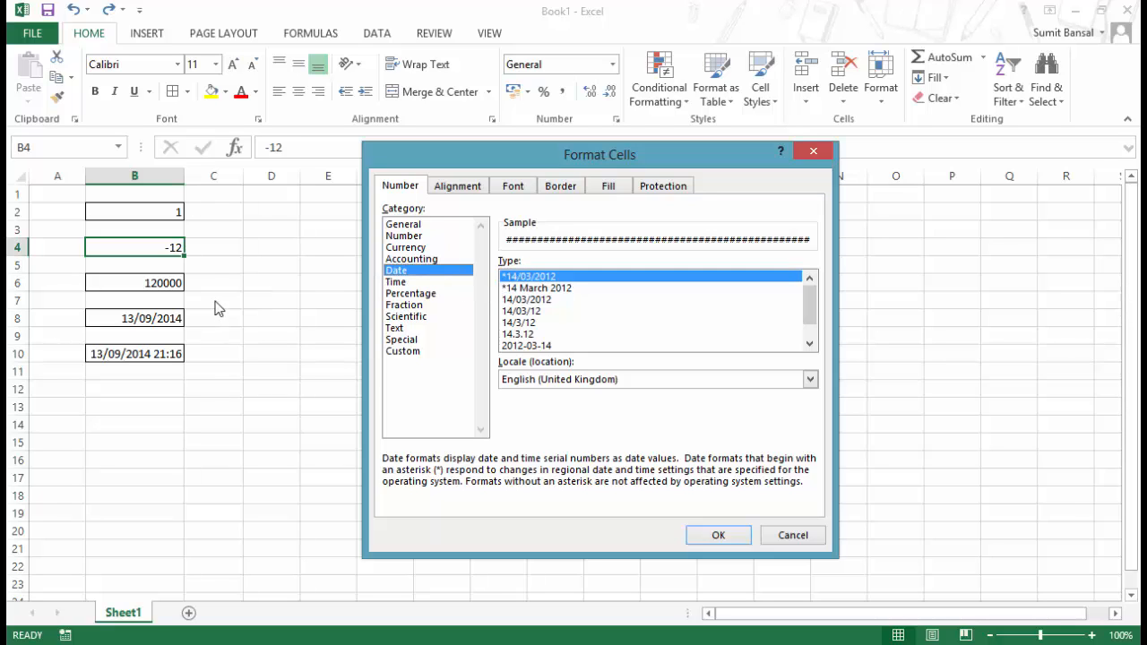
{"action": "left_click", "coordinate": [812, 151]}
{"action": "left_click", "coordinate": [157, 316]}
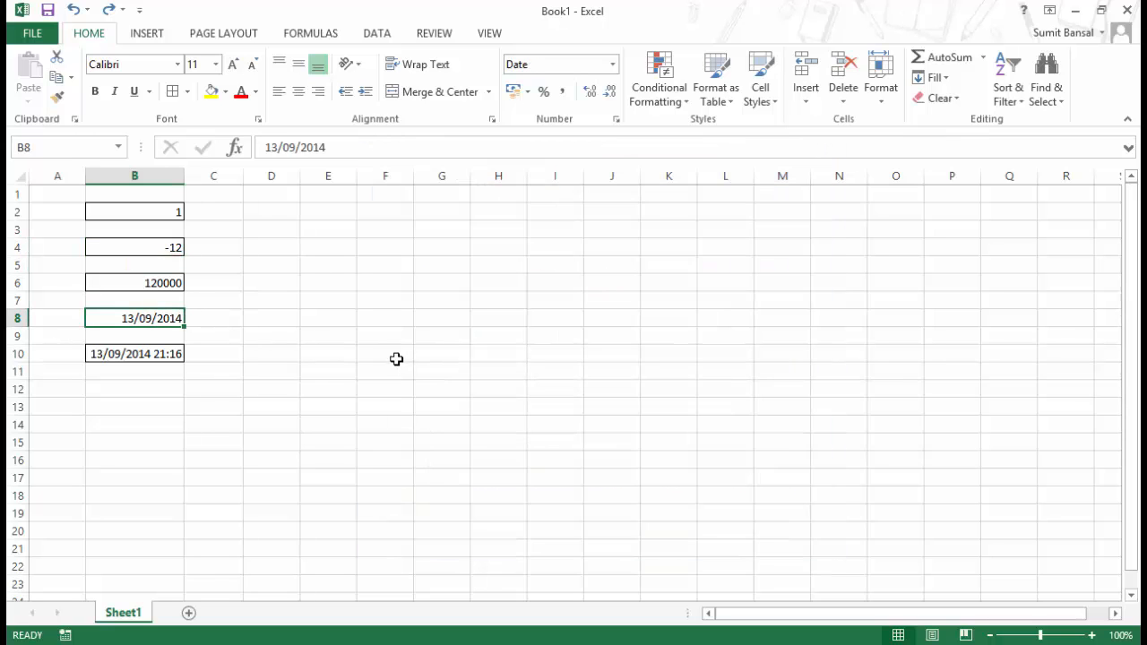
{"action": "key", "text": "ctrl+1"}
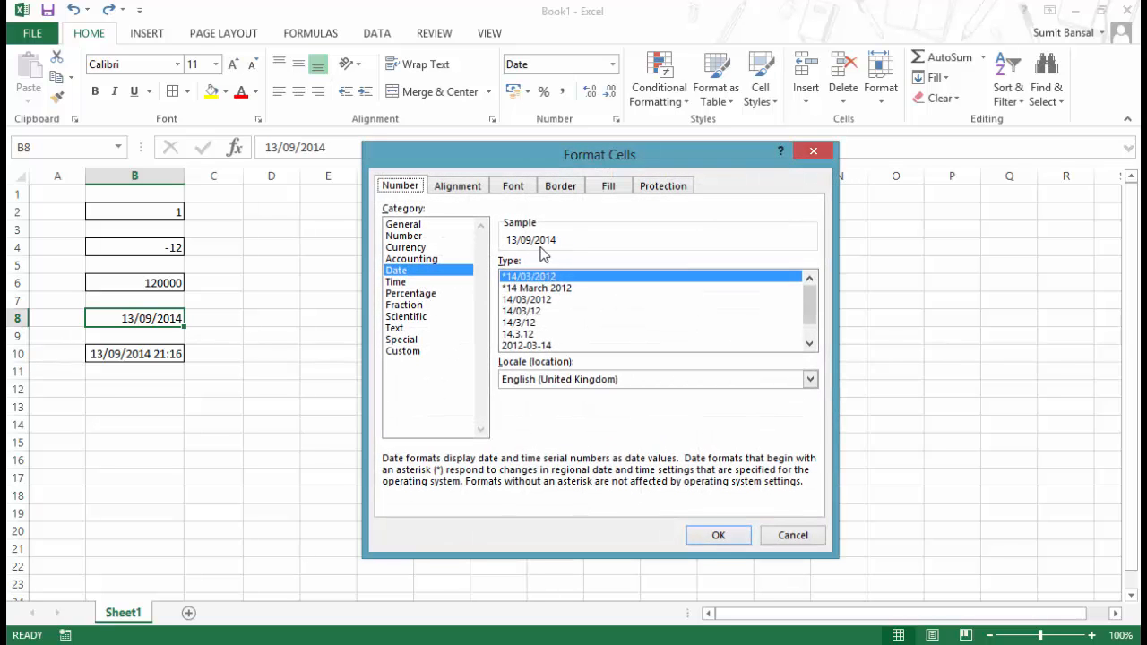
{"action": "mouse_move", "coordinate": [809, 316]}
{"action": "left_mouse_down"}
{"action": "mouse_move", "coordinate": [810, 338]}
{"action": "mouse_move", "coordinate": [809, 300]}
{"action": "left_mouse_up"}
{"action": "left_click", "coordinate": [570, 288]}
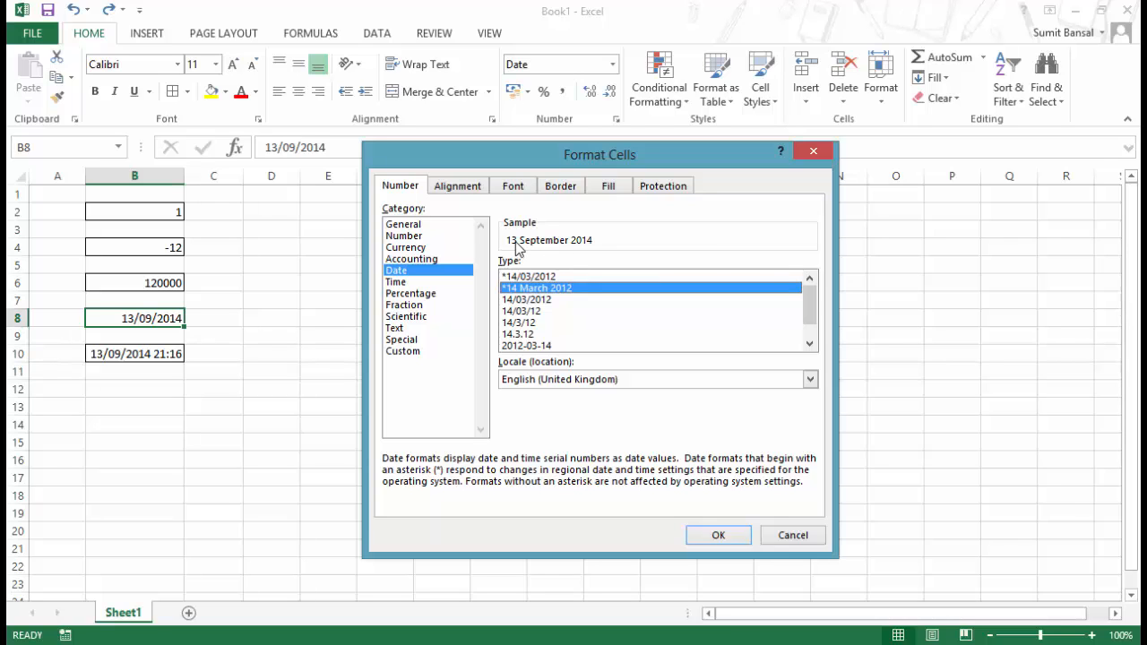
{"action": "left_click", "coordinate": [561, 299]}
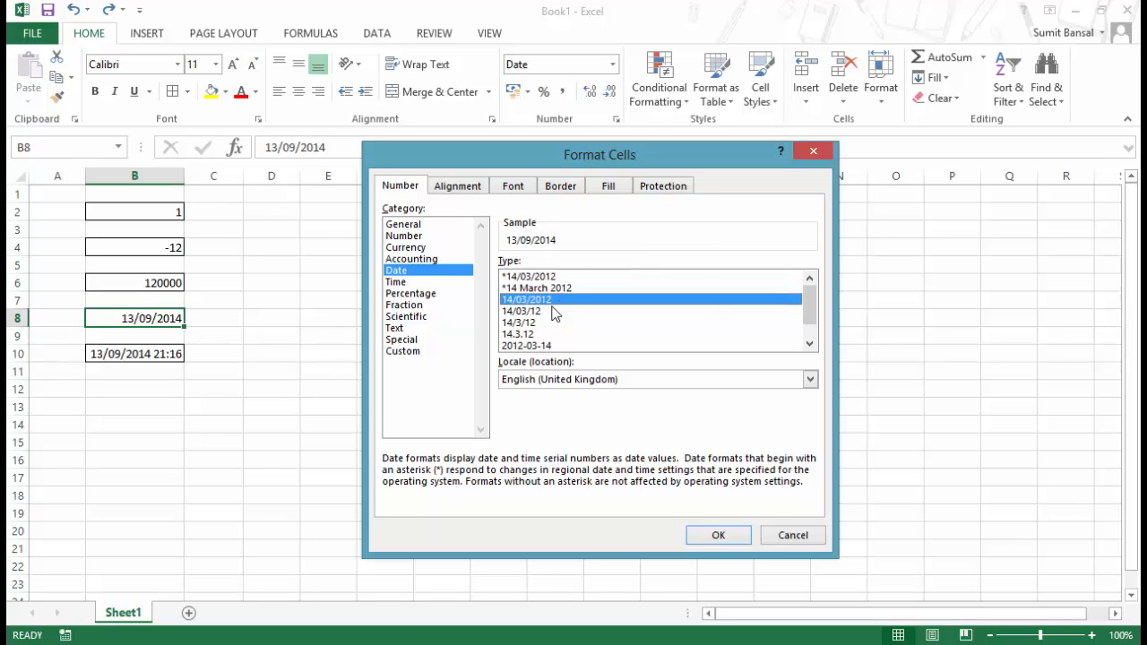
{"action": "left_click", "coordinate": [549, 312]}
{"action": "left_click", "coordinate": [573, 300]}
{"action": "left_click", "coordinate": [552, 311]}
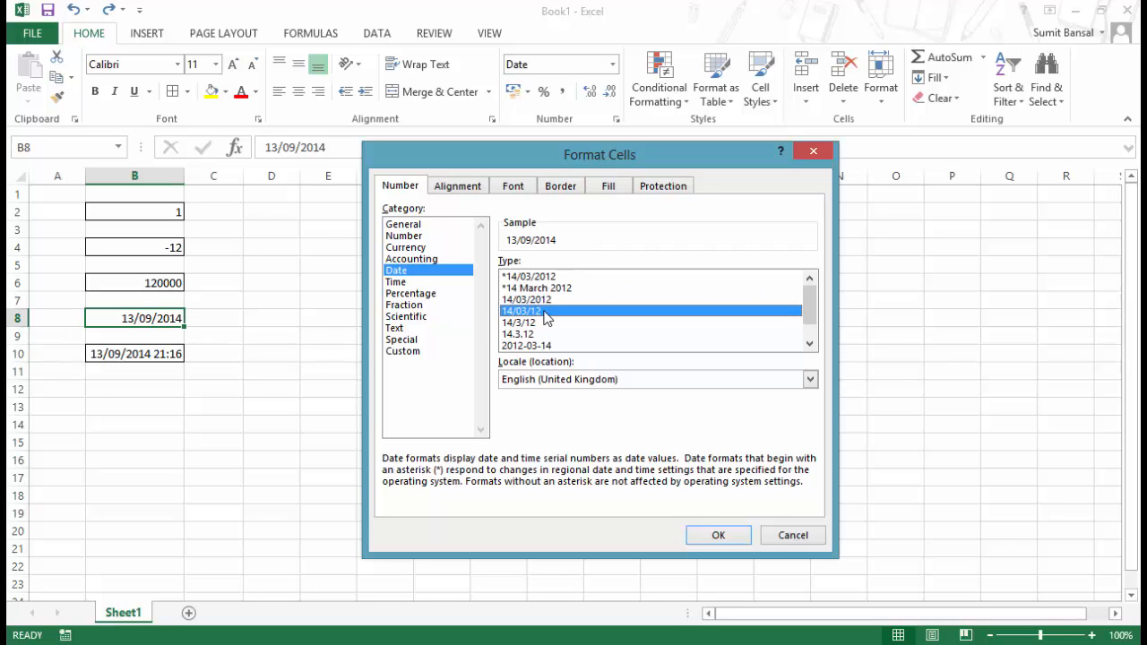
{"action": "left_click", "coordinate": [810, 344]}
{"action": "left_click", "coordinate": [809, 344]}
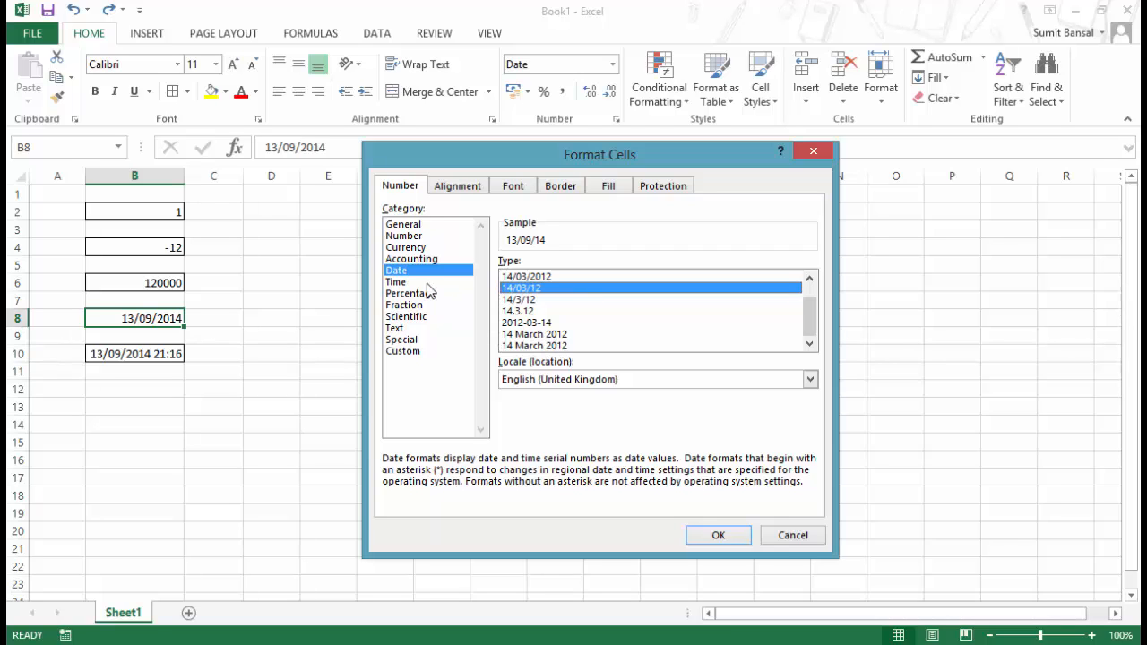
{"action": "left_click", "coordinate": [812, 150]}
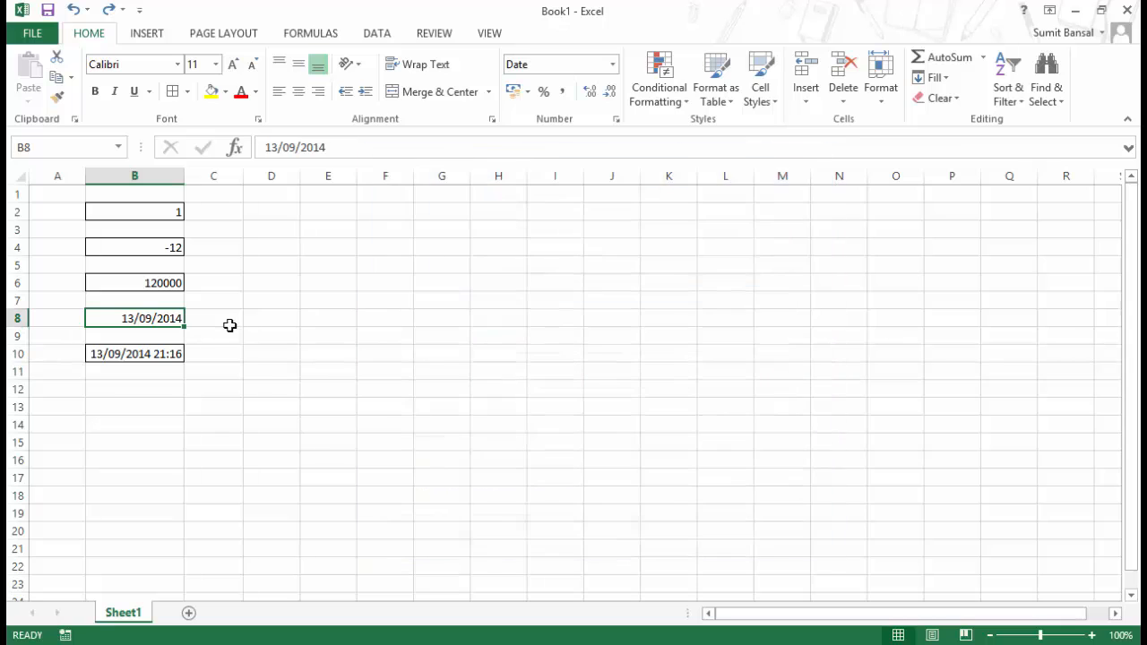
- Apply the 24-hour Time format to the date-time in B10
{"action": "left_click", "coordinate": [159, 351]}
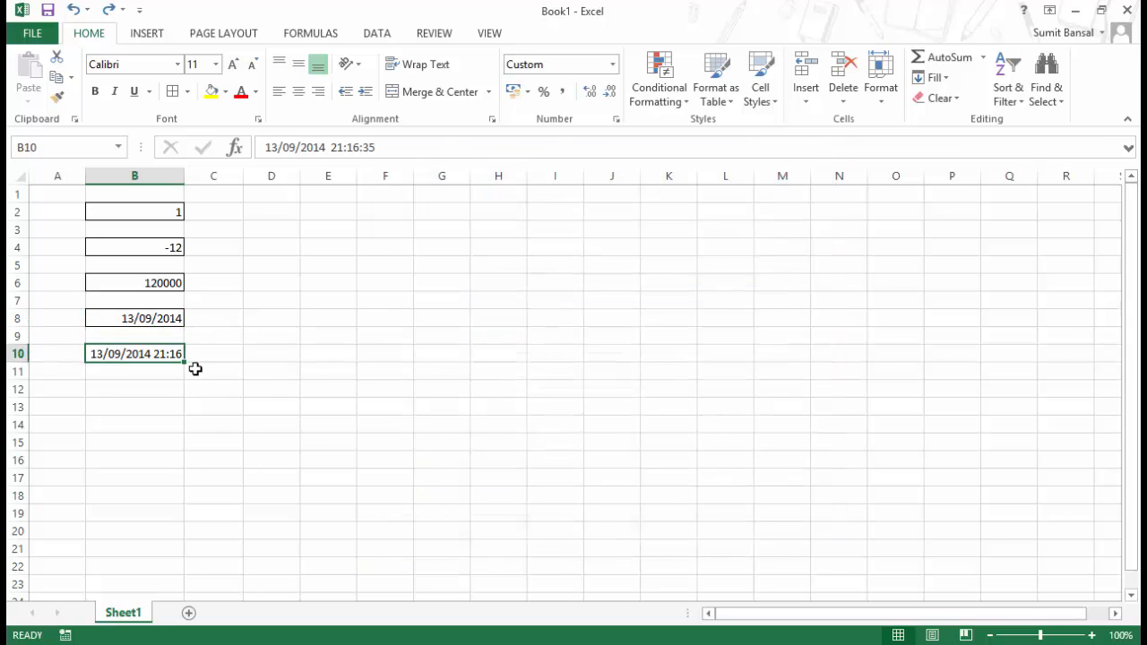
{"action": "key", "text": "ctrl+1"}
{"action": "left_click", "coordinate": [399, 282]}
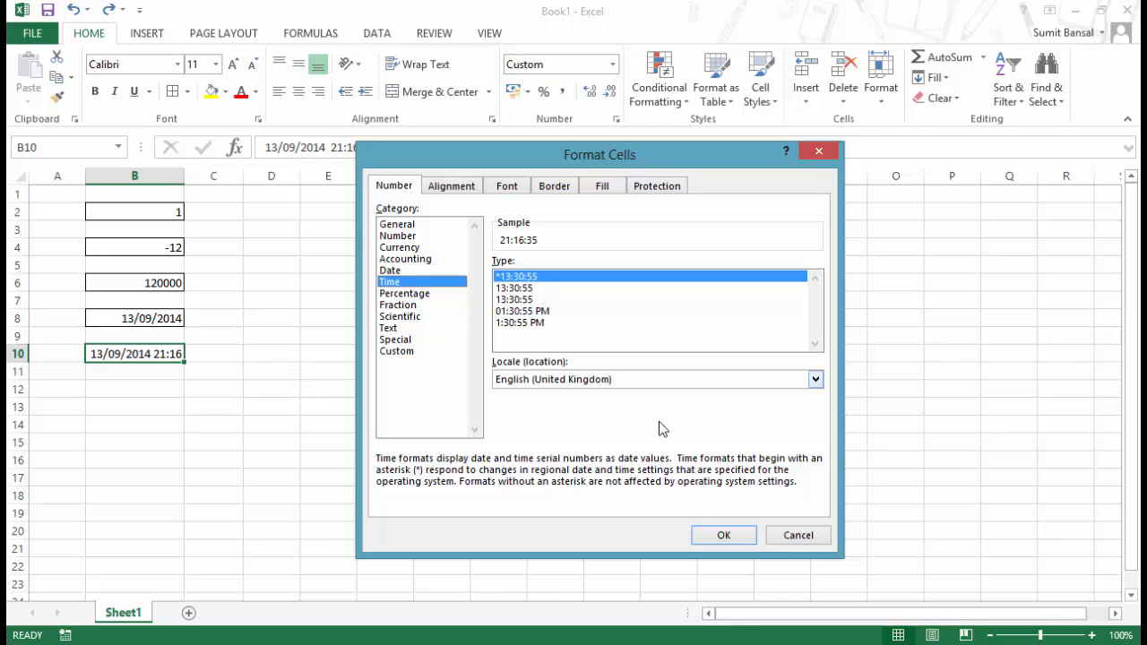
{"action": "left_click", "coordinate": [724, 535]}
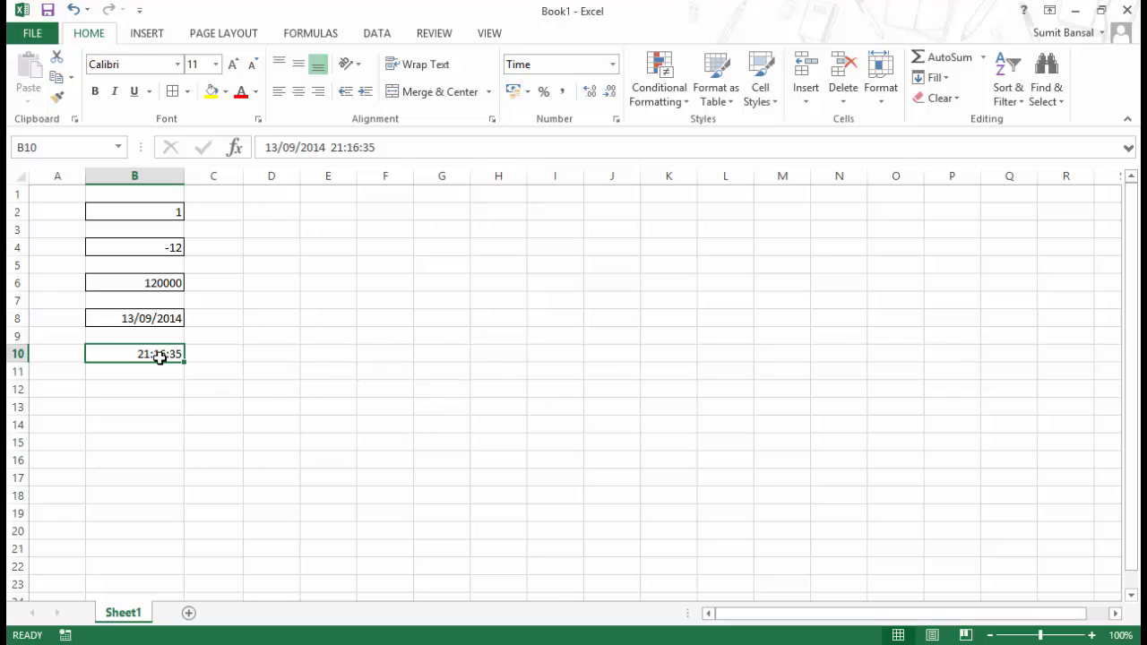
- Change B10 to the 1:30:55 PM time type so it reads 9:16:35 PM
{"action": "key", "text": "ctrl+1"}
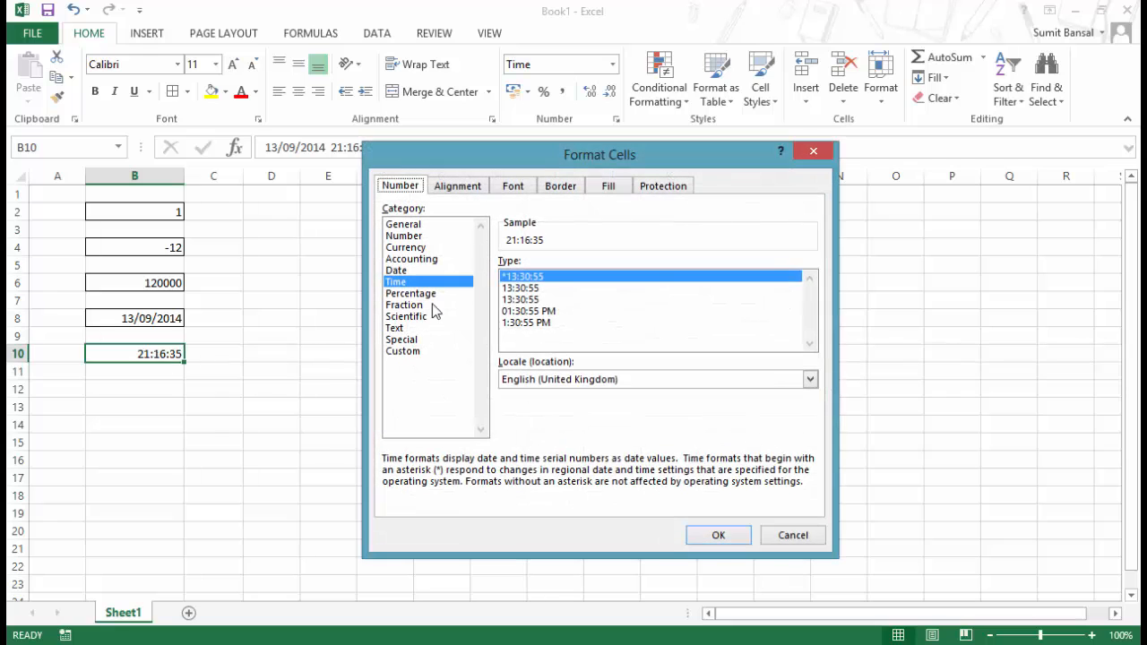
{"action": "left_click", "coordinate": [557, 312]}
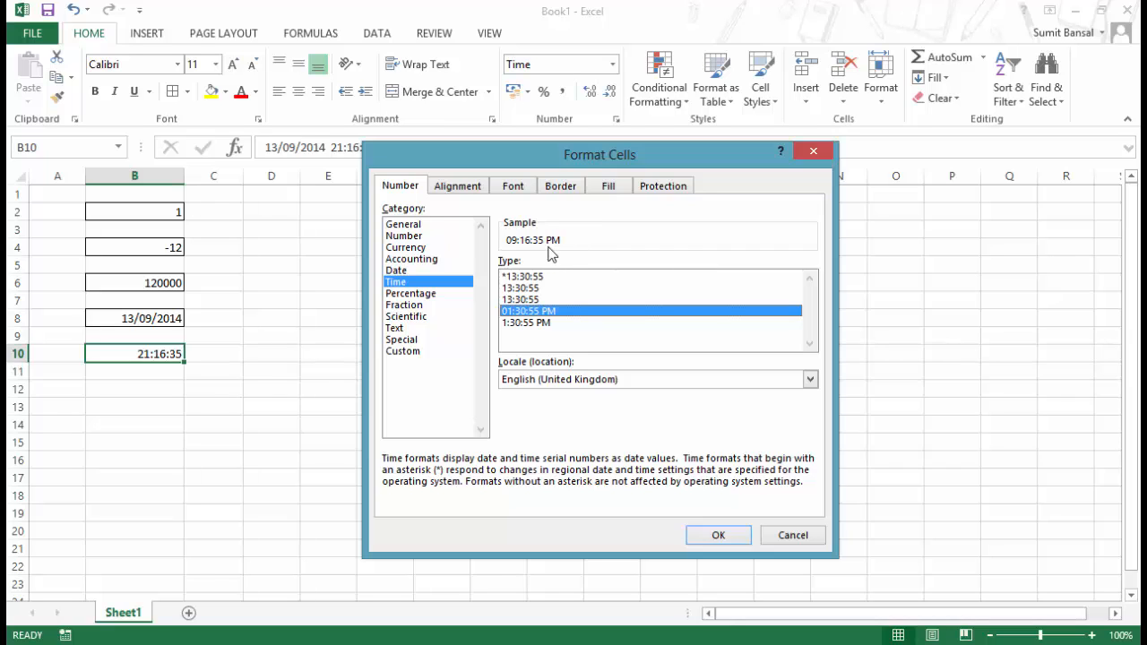
{"action": "left_click", "coordinate": [525, 324]}
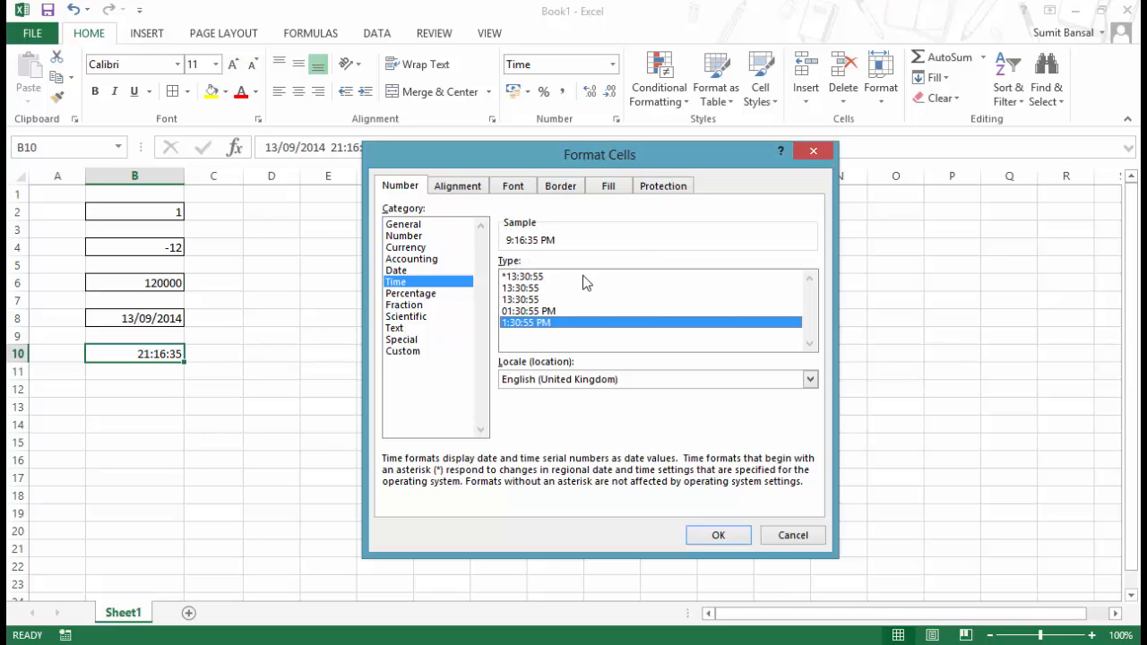
{"action": "left_click", "coordinate": [724, 535]}
{"action": "left_click", "coordinate": [163, 213]}
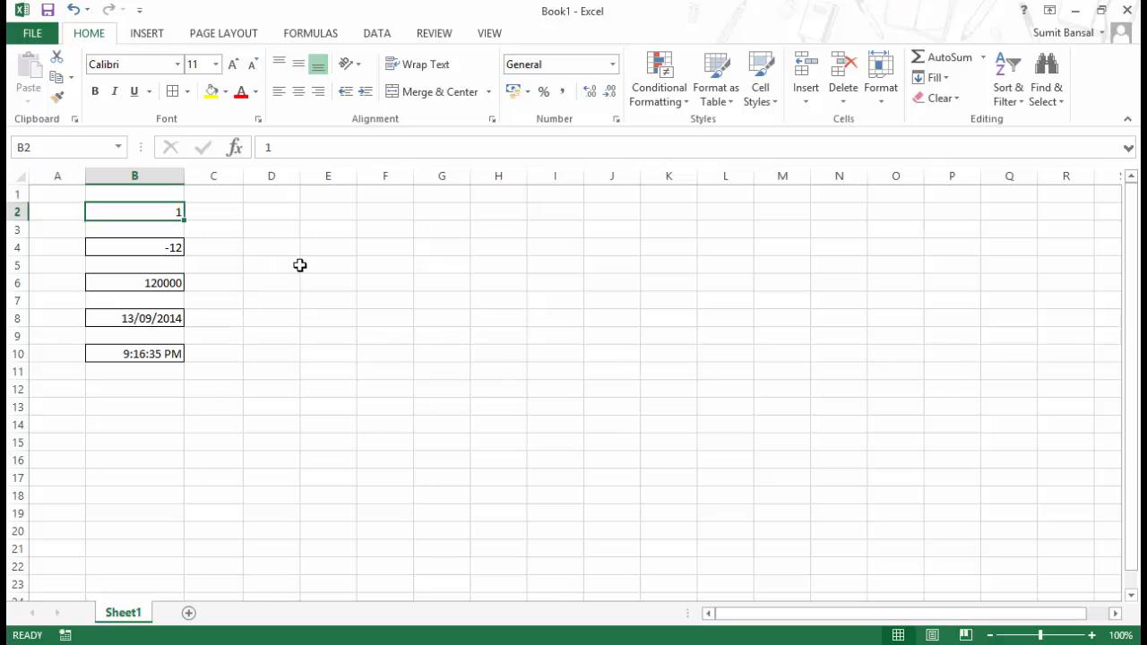
- Preview Percentage, then apply the Fraction format to B2
{"action": "key", "text": "ctrl+1"}
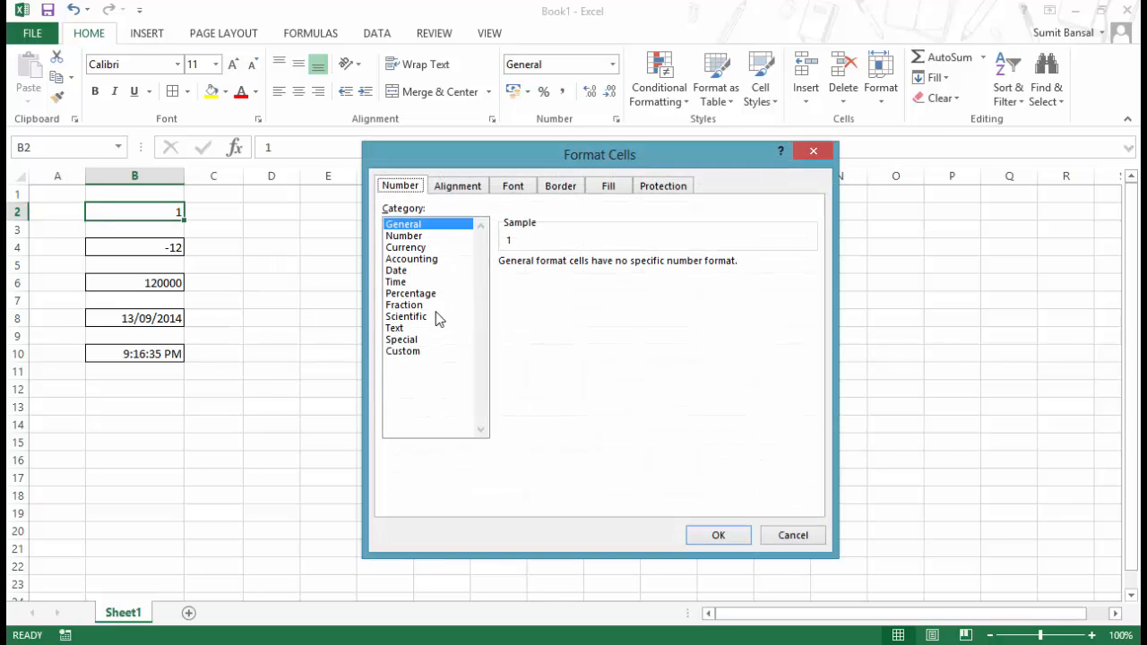
{"action": "left_click", "coordinate": [439, 294]}
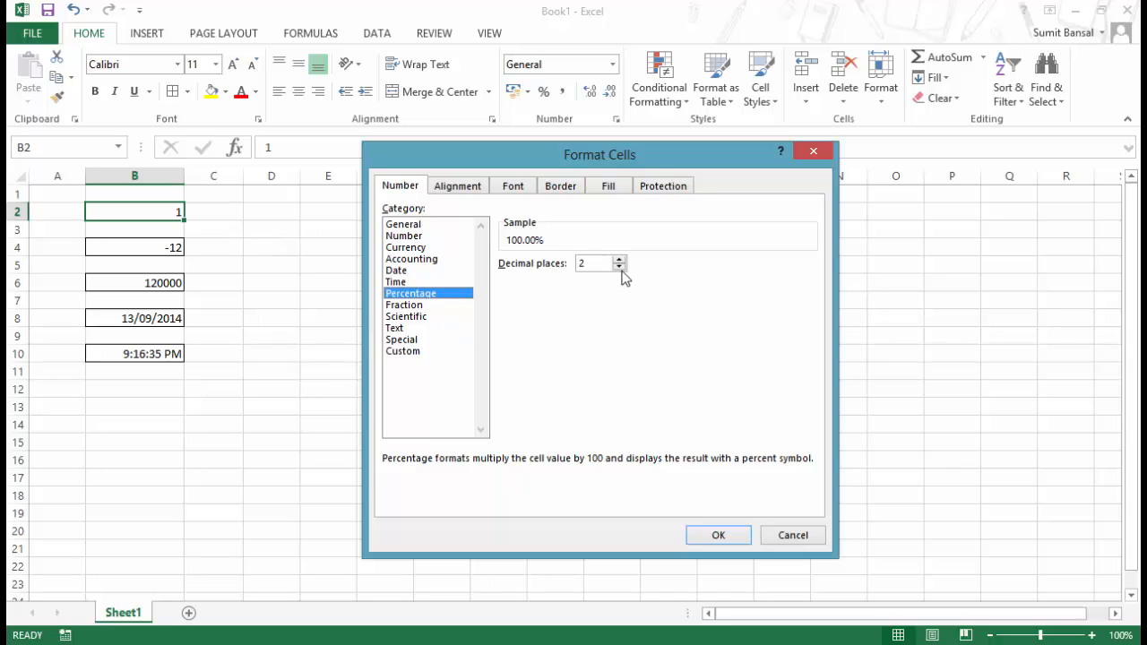
{"action": "left_click", "coordinate": [426, 306]}
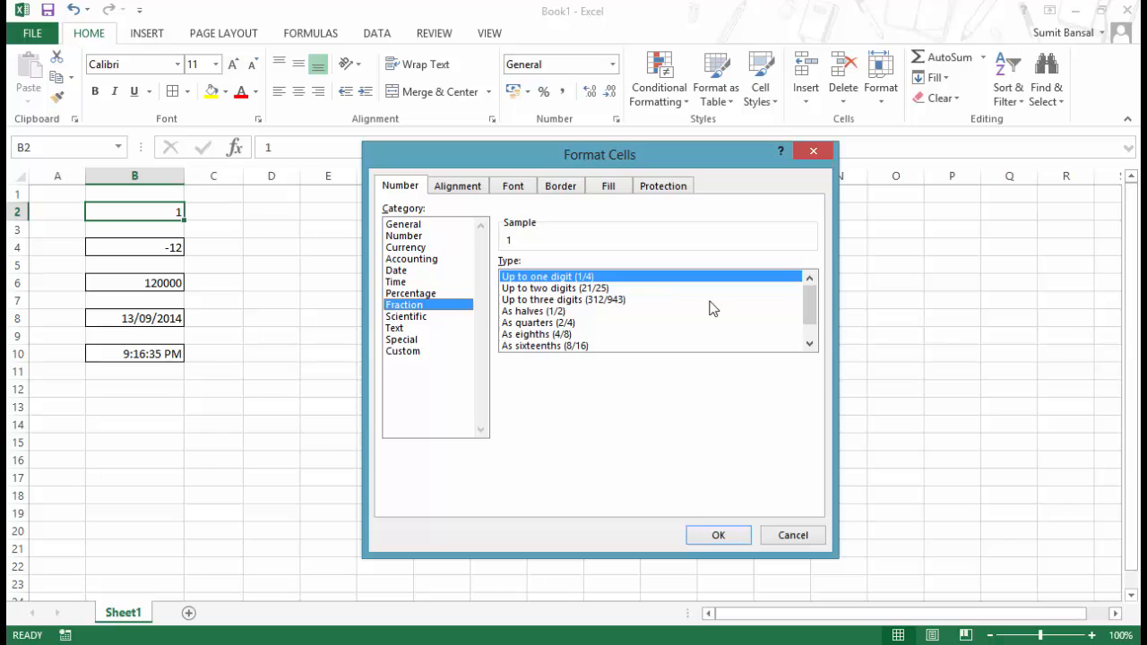
{"action": "left_click", "coordinate": [720, 536]}
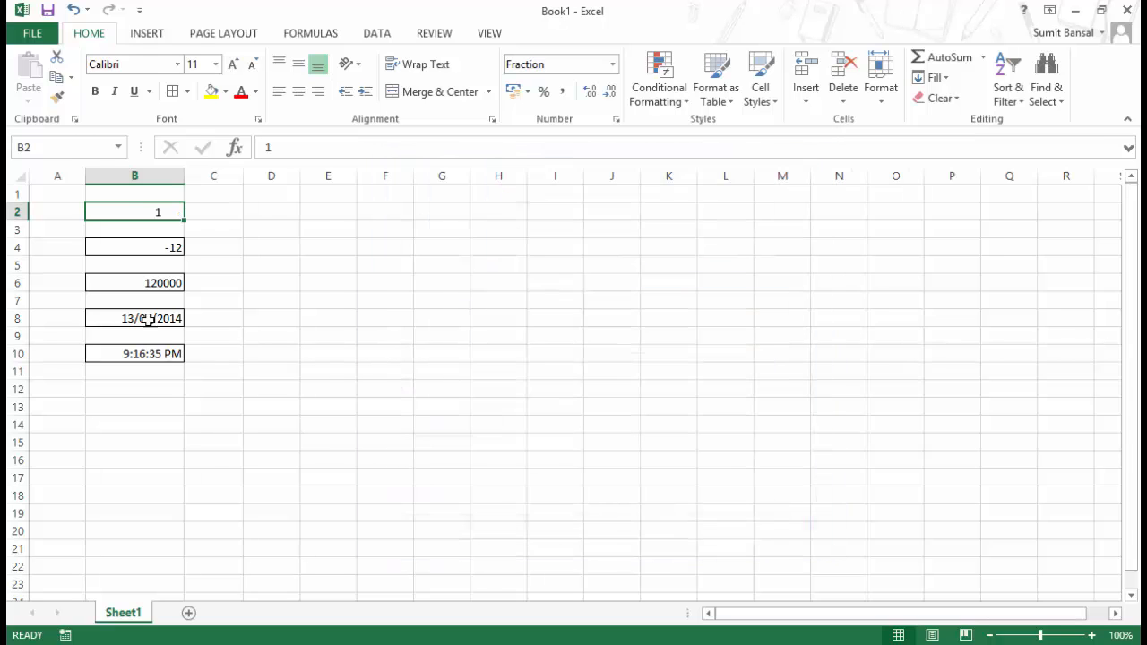
- Enter .25 in B2 so it shows 1/4, and reopen its number format settings
{"action": "type", "text": ".2"}
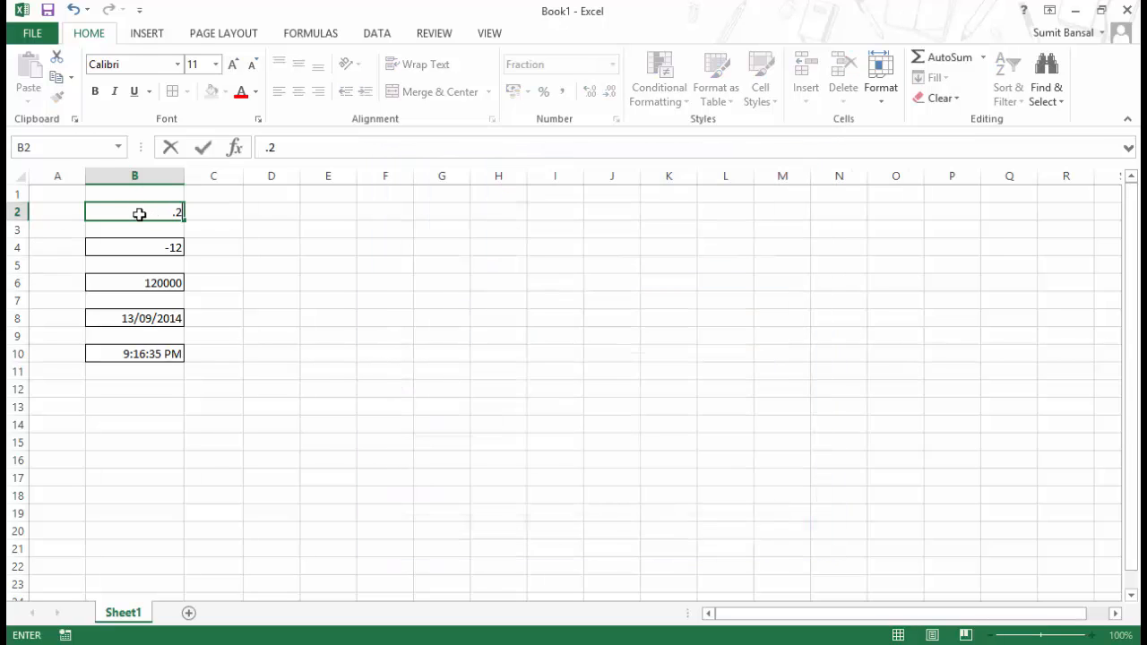
{"action": "type", "text": "5"}
{"action": "key", "text": "Return"}
{"action": "left_click", "coordinate": [120, 213]}
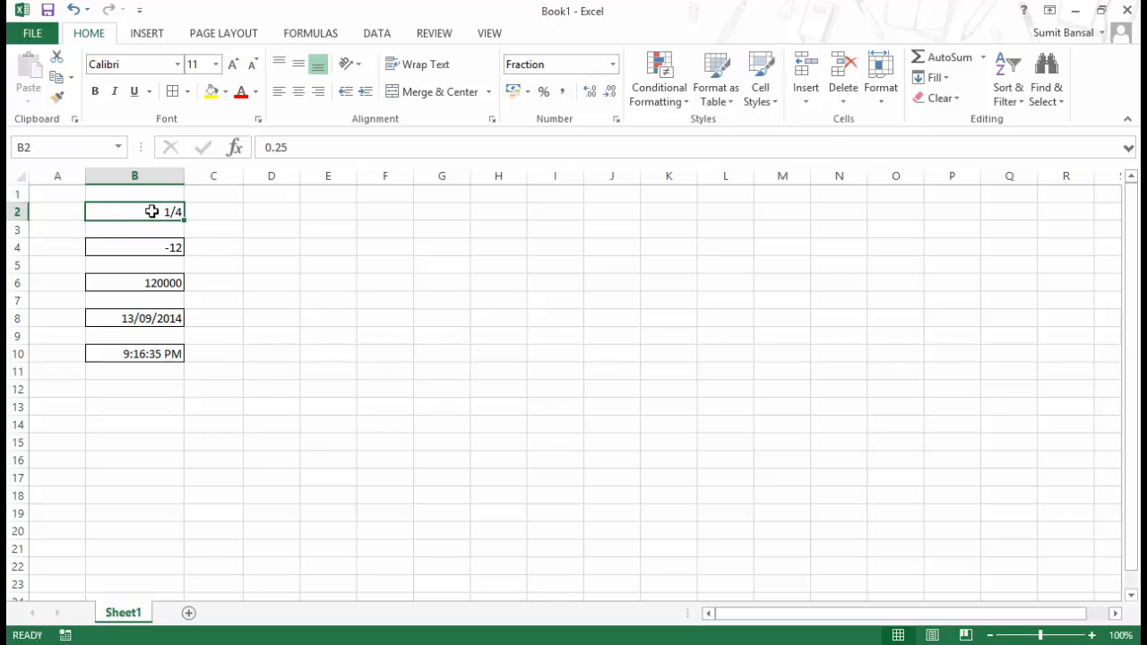
{"action": "key", "text": "ctrl+1"}
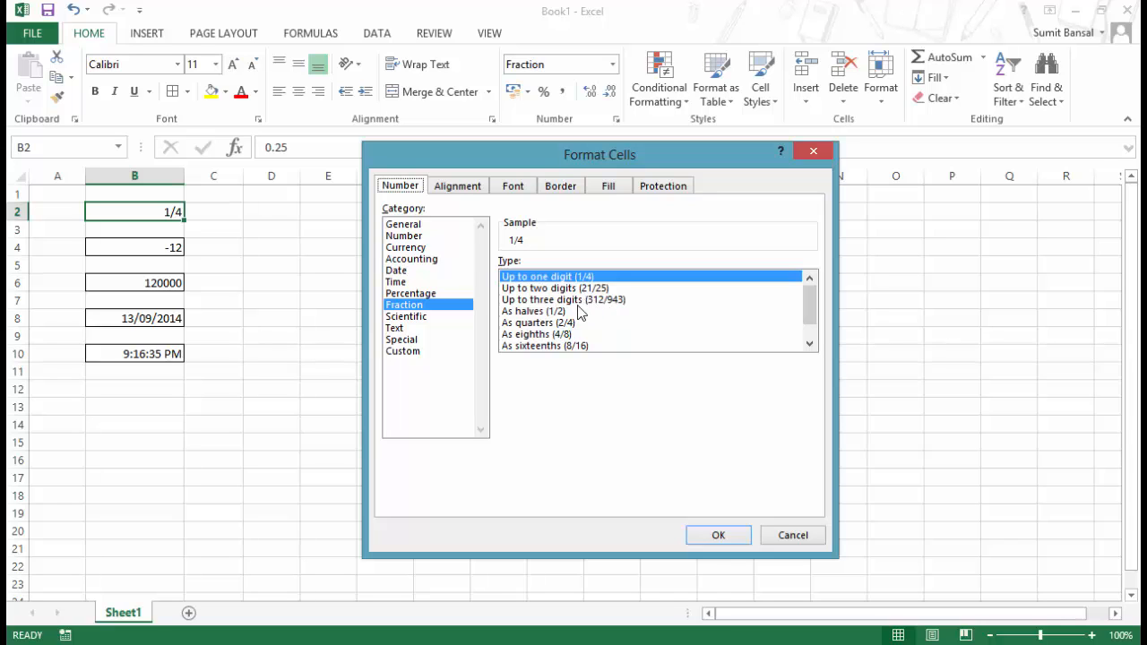
- Preview B2 as Scientific, then apply the Text format
{"action": "mouse_move", "coordinate": [809, 309]}
{"action": "left_mouse_down"}
{"action": "mouse_move", "coordinate": [810, 334]}
{"action": "mouse_move", "coordinate": [809, 304]}
{"action": "left_mouse_up"}
{"action": "left_click", "coordinate": [405, 318]}
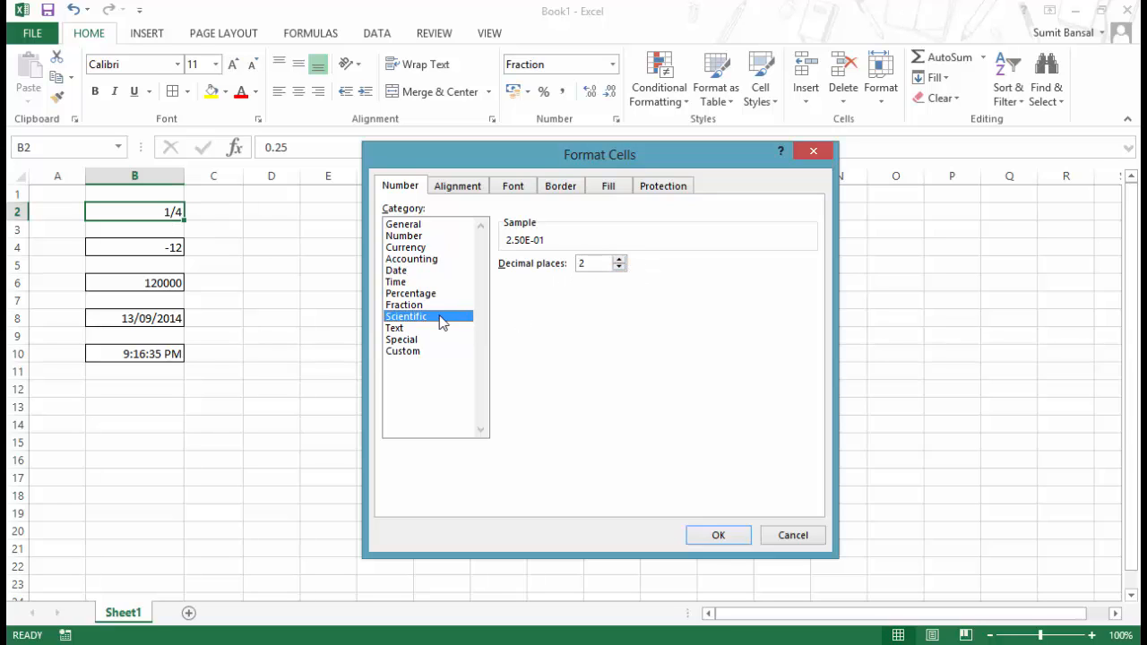
{"action": "left_click", "coordinate": [404, 328]}
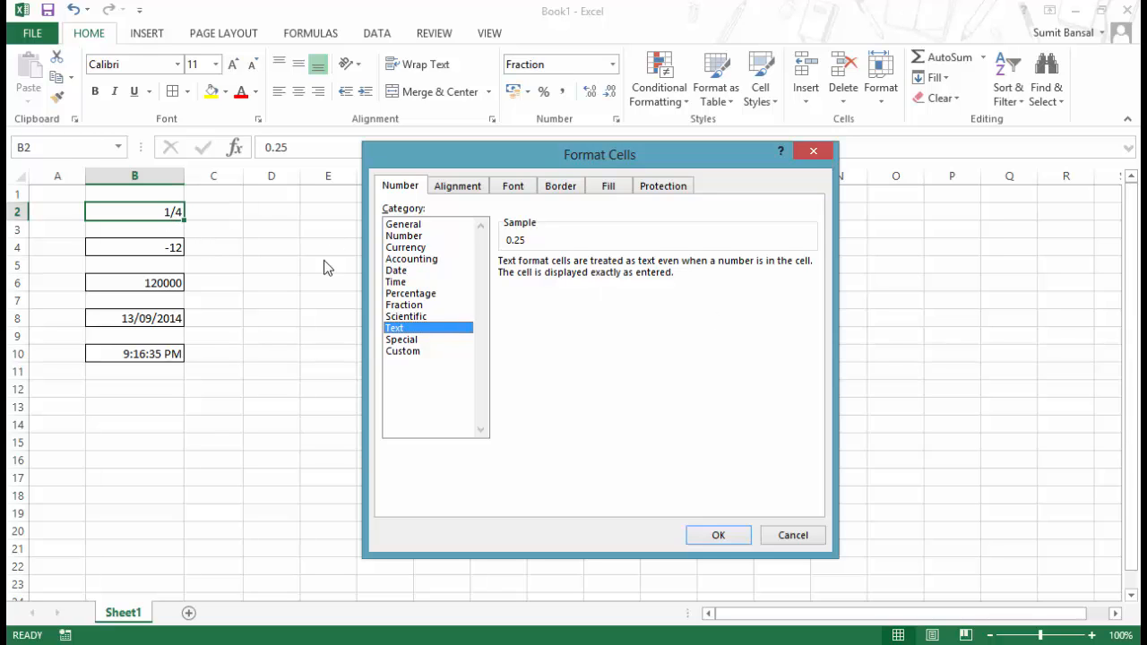
{"action": "left_click", "coordinate": [714, 538]}
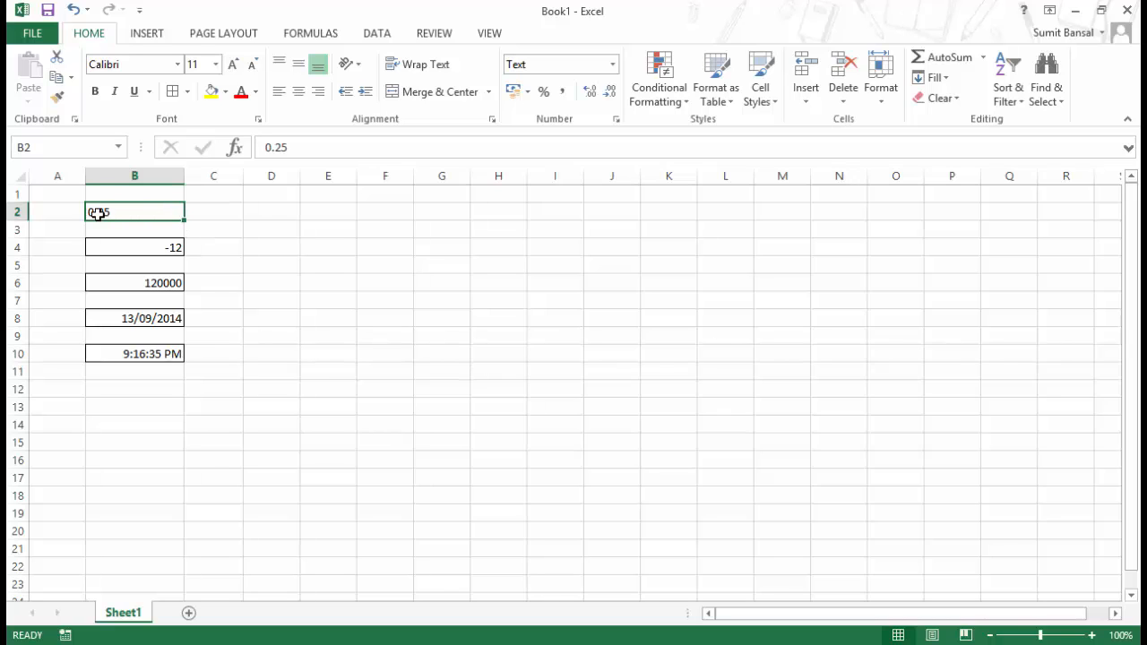
- Type 0.25 in C2 for comparison, then clear C2 and reselect B2
{"action": "left_click", "coordinate": [213, 212]}
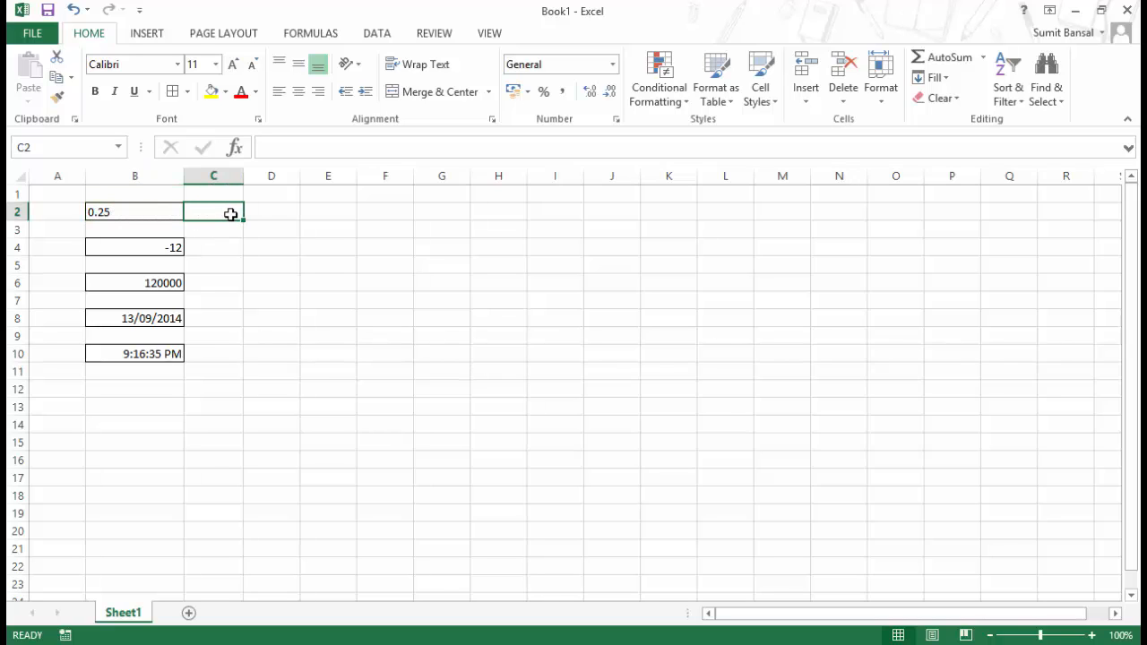
{"action": "type", "text": "0.2"}
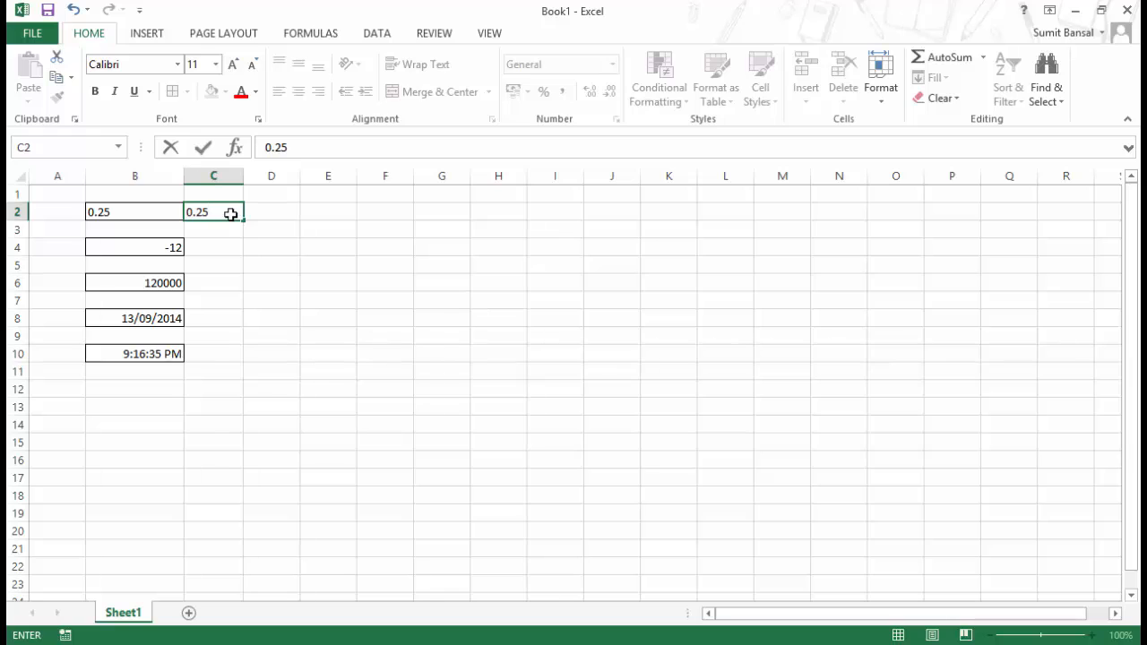
{"action": "type", "text": "5"}
{"action": "key", "text": "Return"}
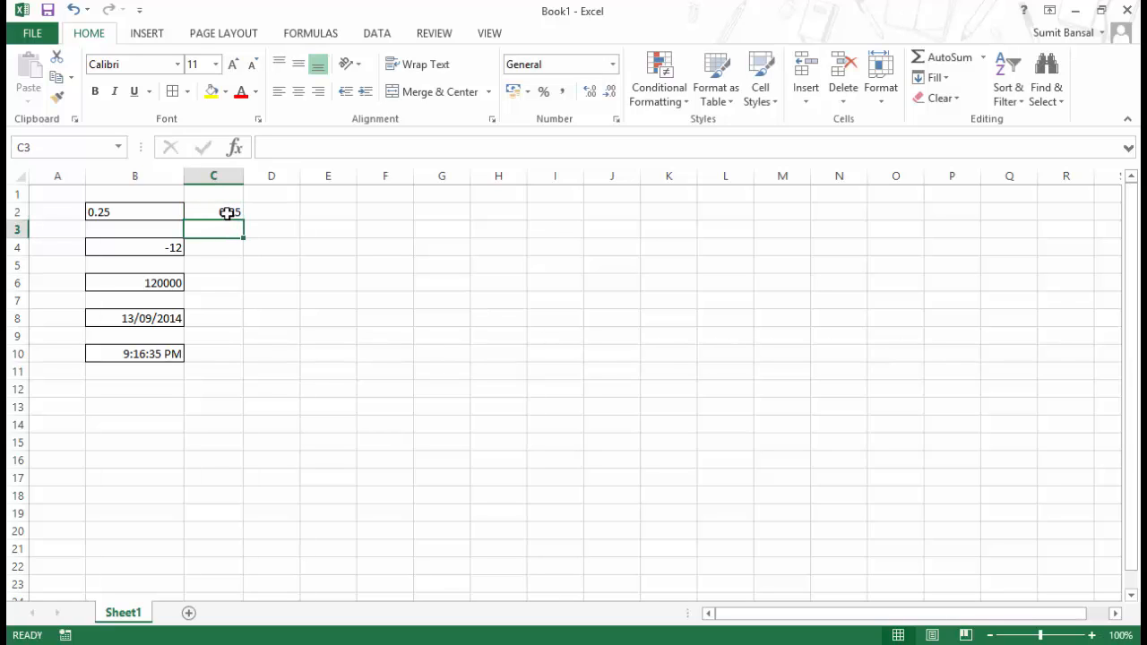
{"action": "left_click", "coordinate": [225, 214]}
{"action": "key", "text": "Delete"}
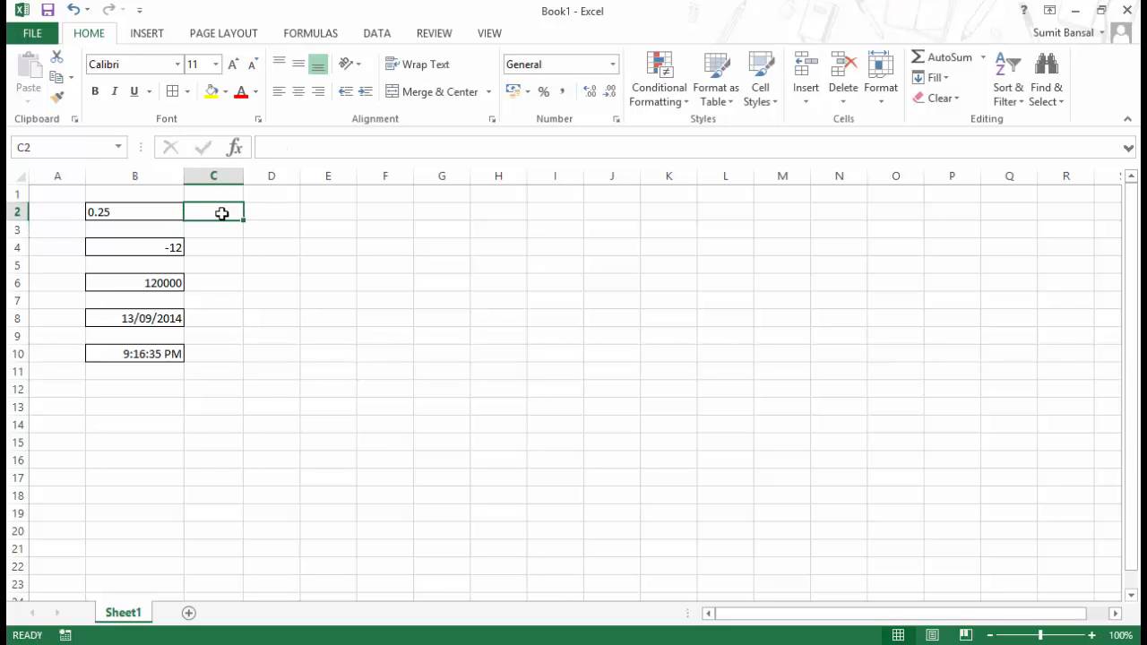
{"action": "left_click", "coordinate": [169, 213]}
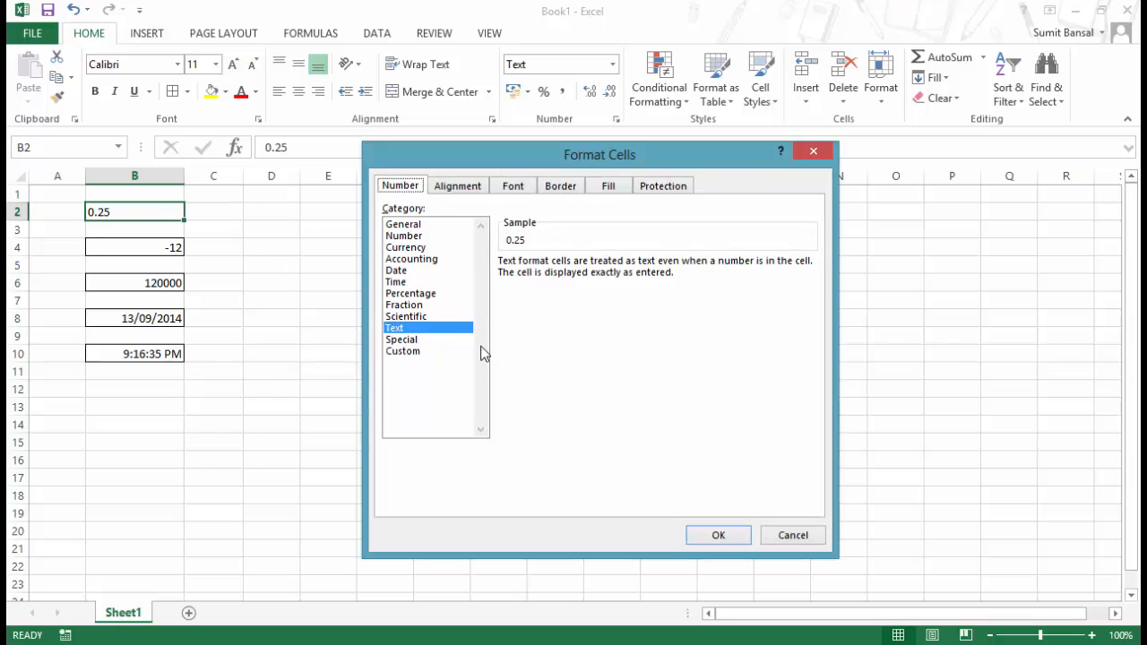
{"action": "left_click", "coordinate": [438, 340]}
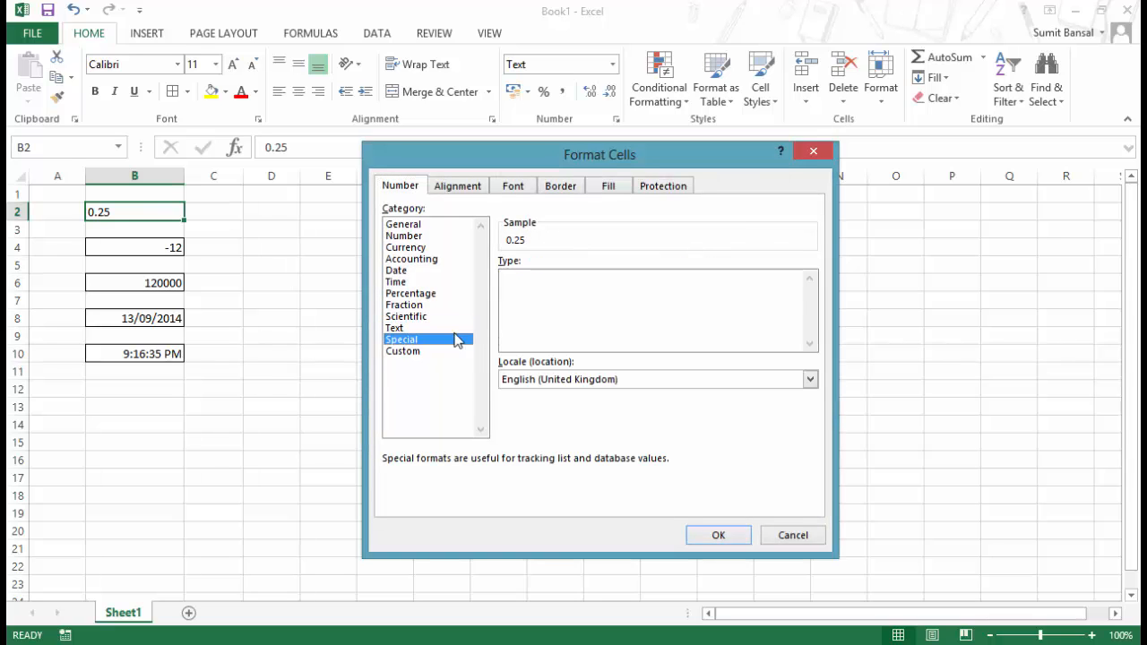
{"action": "left_click", "coordinate": [632, 385]}
{"action": "left_click", "coordinate": [810, 451]}
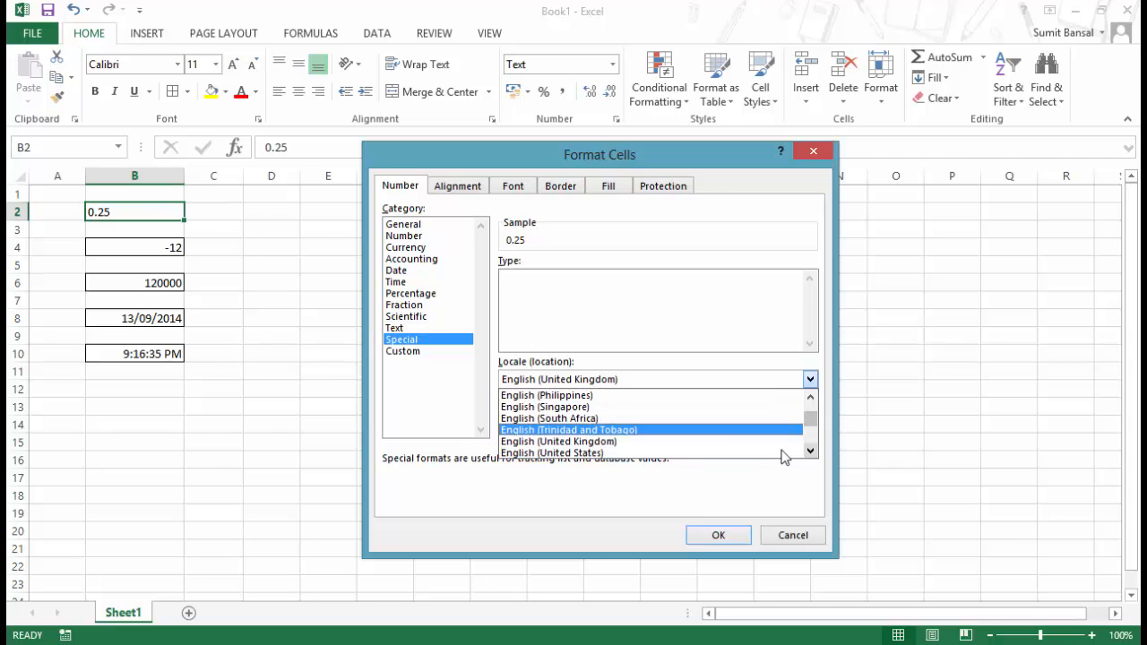
{"action": "left_click", "coordinate": [584, 453]}
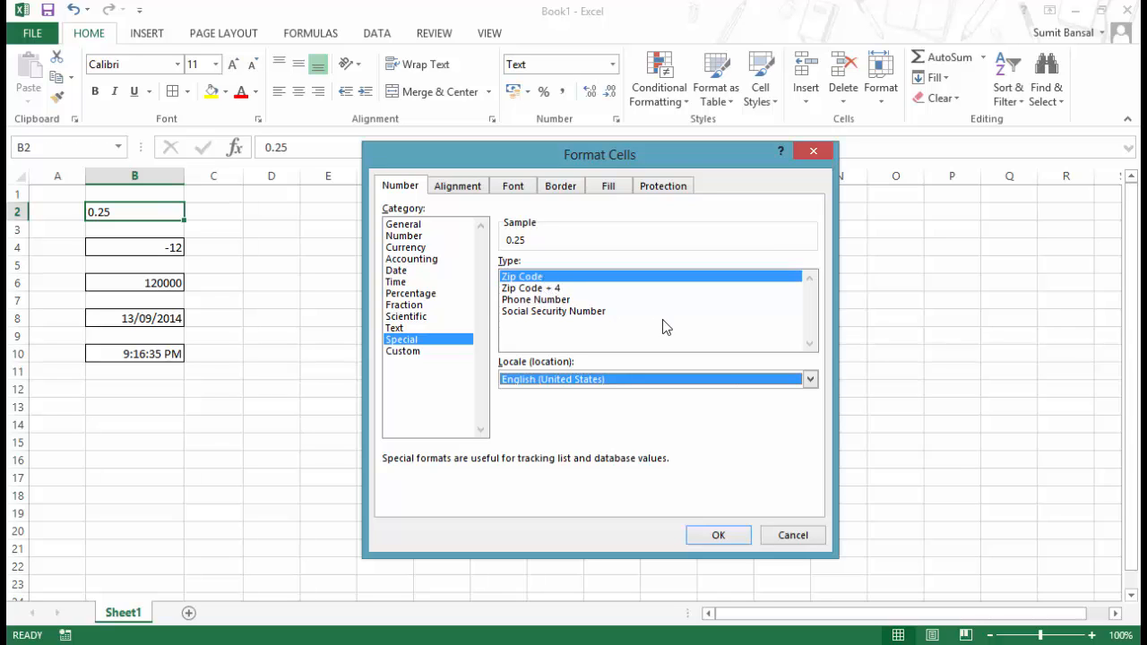
{"action": "key", "text": "Escape"}
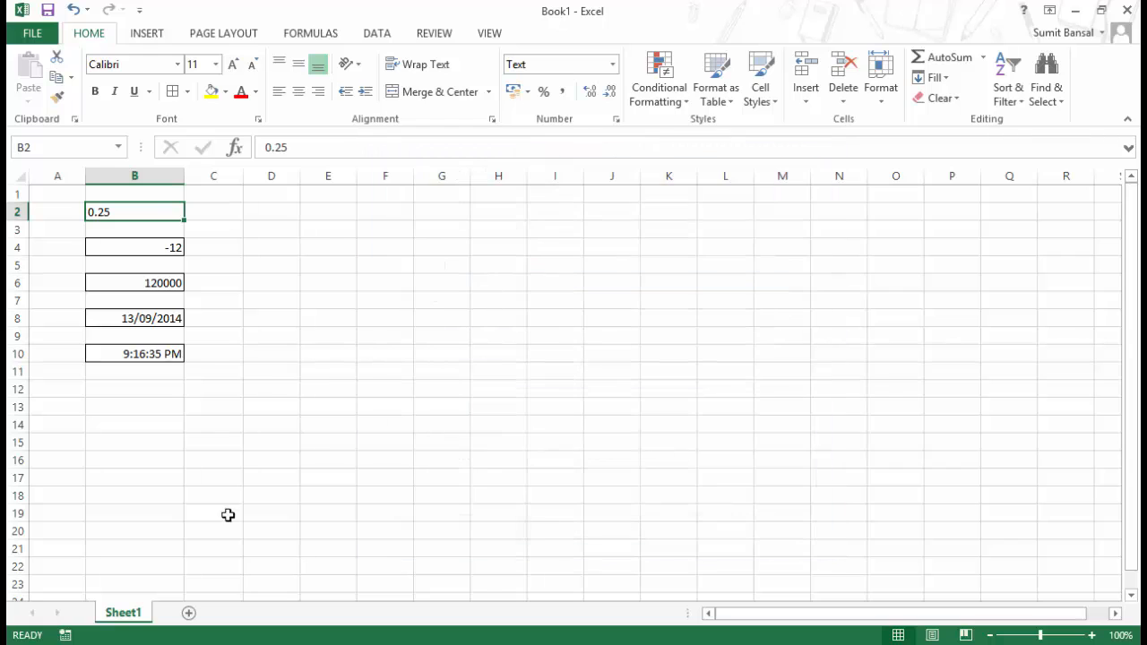
{"action": "left_click", "coordinate": [138, 391]}
{"action": "type", "text": "12"}
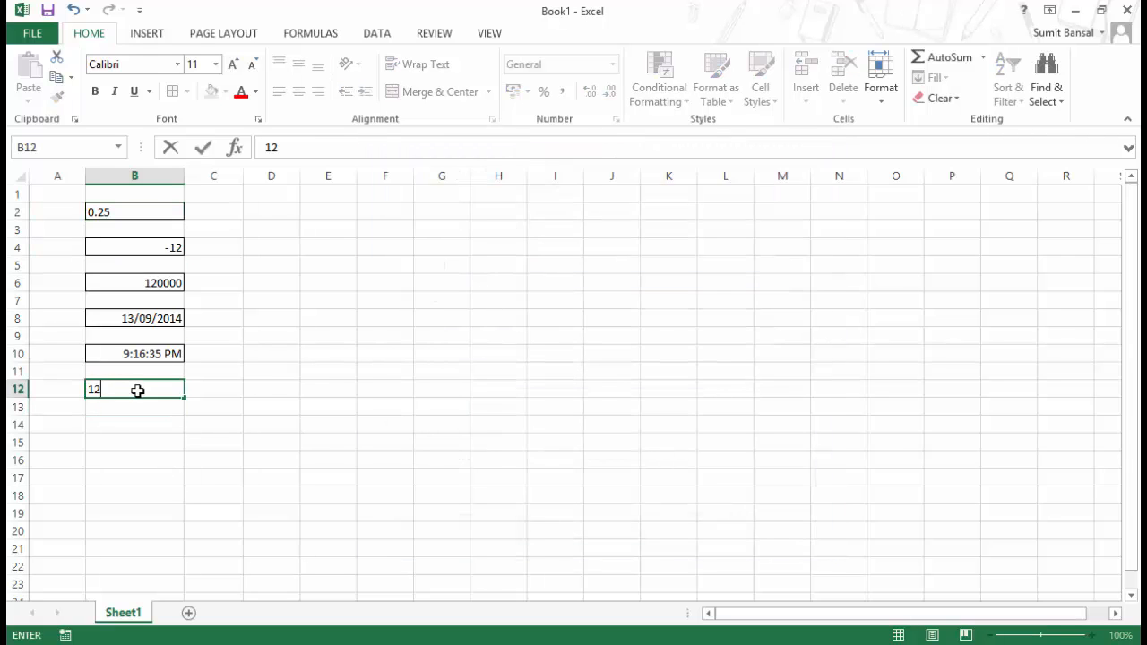
{"action": "type", "text": "34567891"}
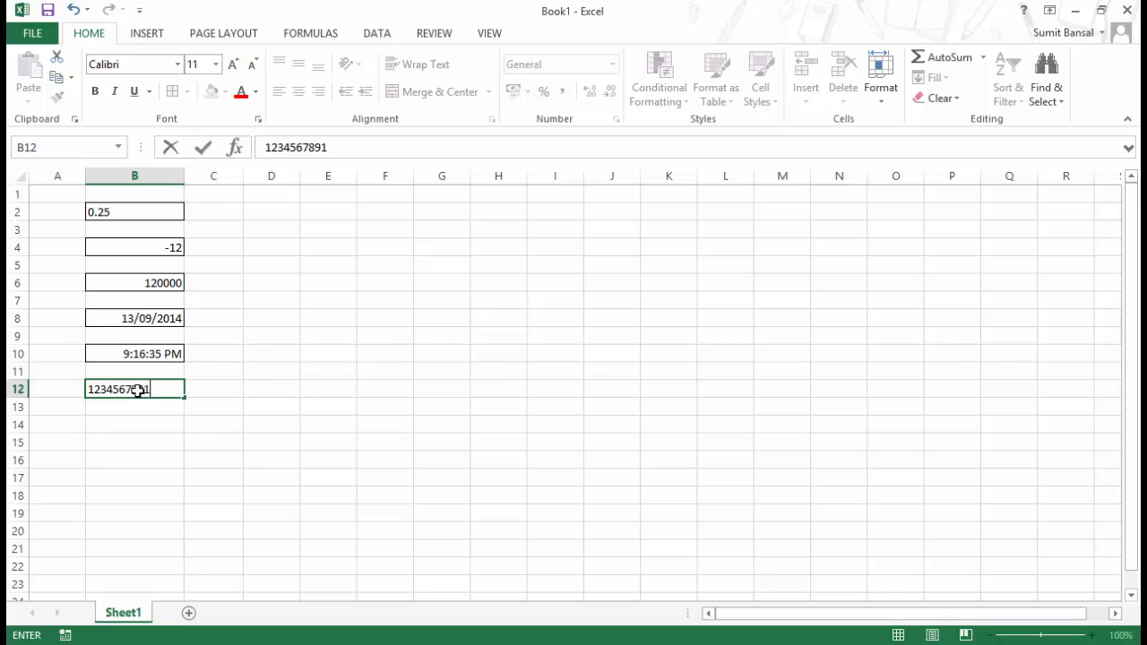
{"action": "key", "text": "Return"}
{"action": "left_click", "coordinate": [138, 390]}
{"action": "key", "text": "ctrl+1"}
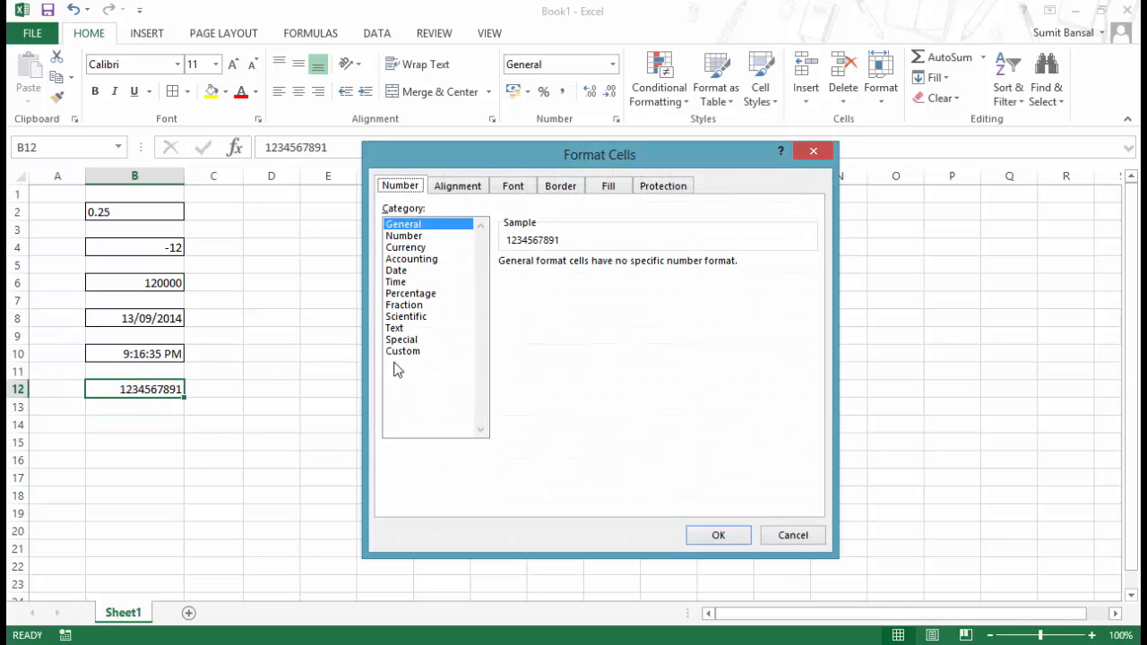
- Preview B12 as Zip Code + 4, phone, social security, percentage and fraction, then view the custom code
{"action": "left_click", "coordinate": [399, 339]}
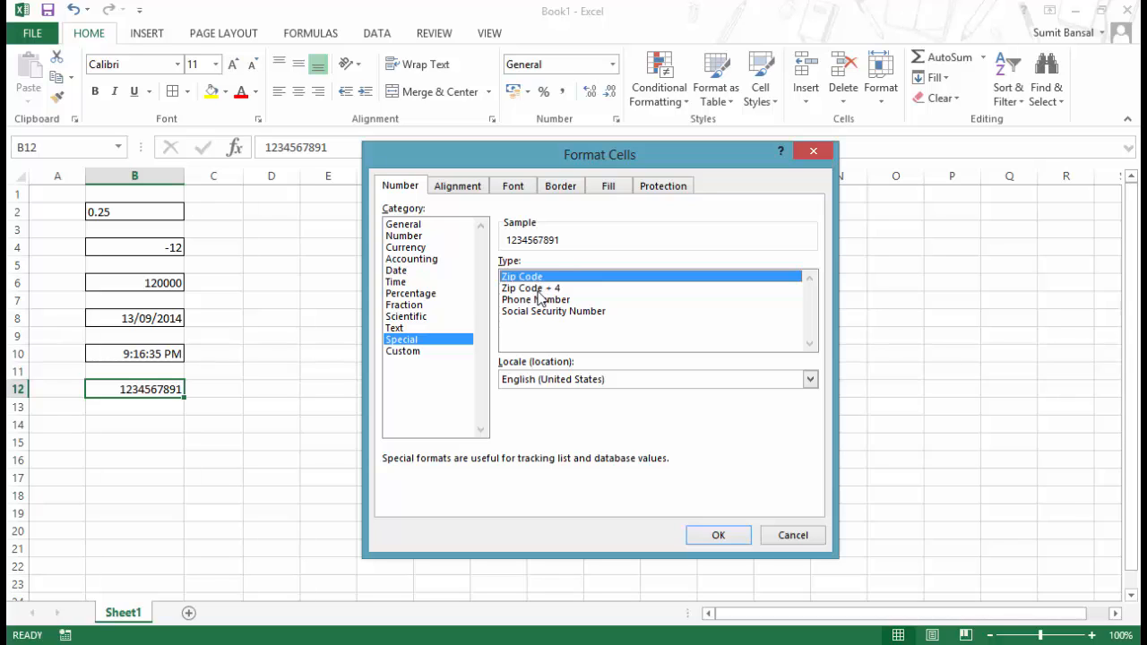
{"action": "left_click", "coordinate": [537, 289]}
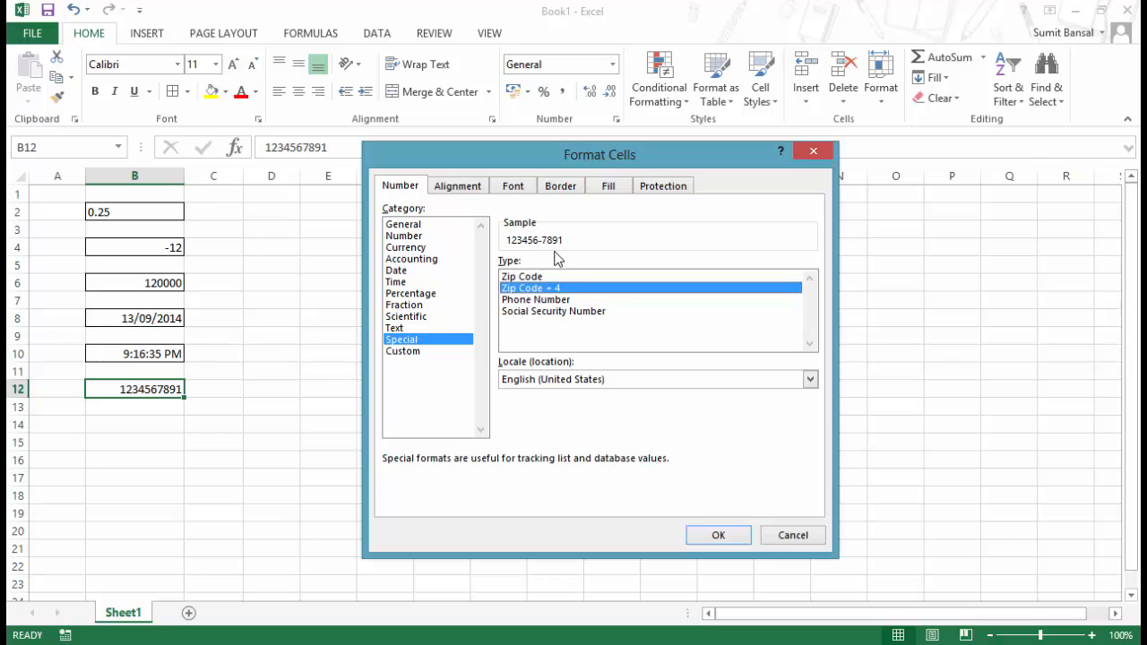
{"action": "left_click", "coordinate": [549, 301]}
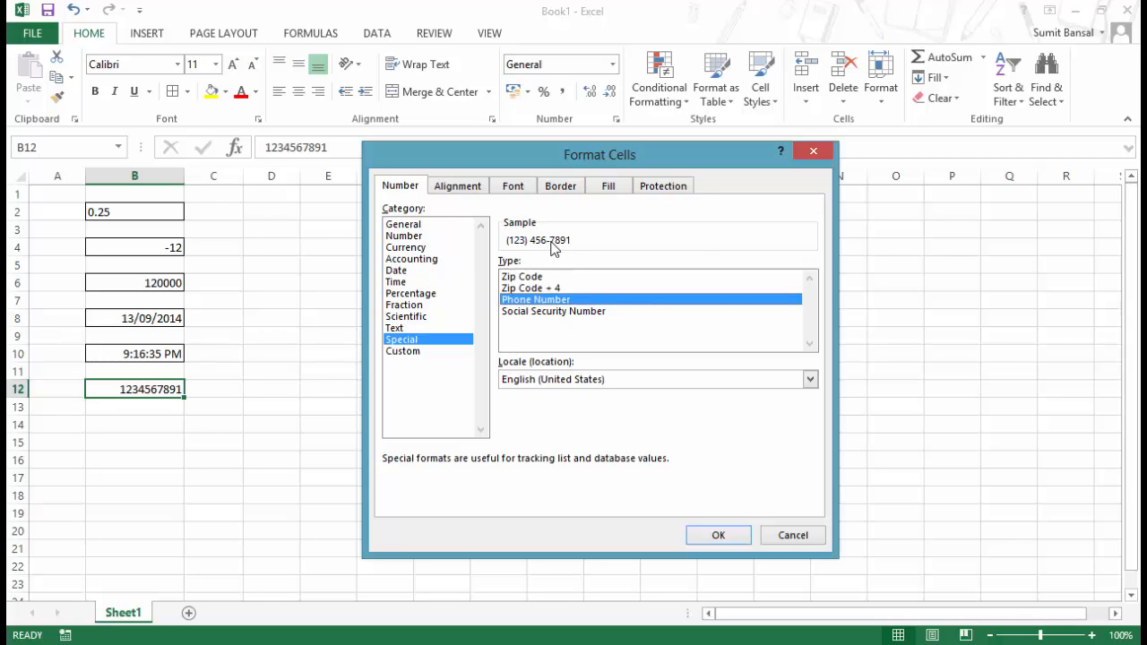
{"action": "left_click", "coordinate": [547, 312]}
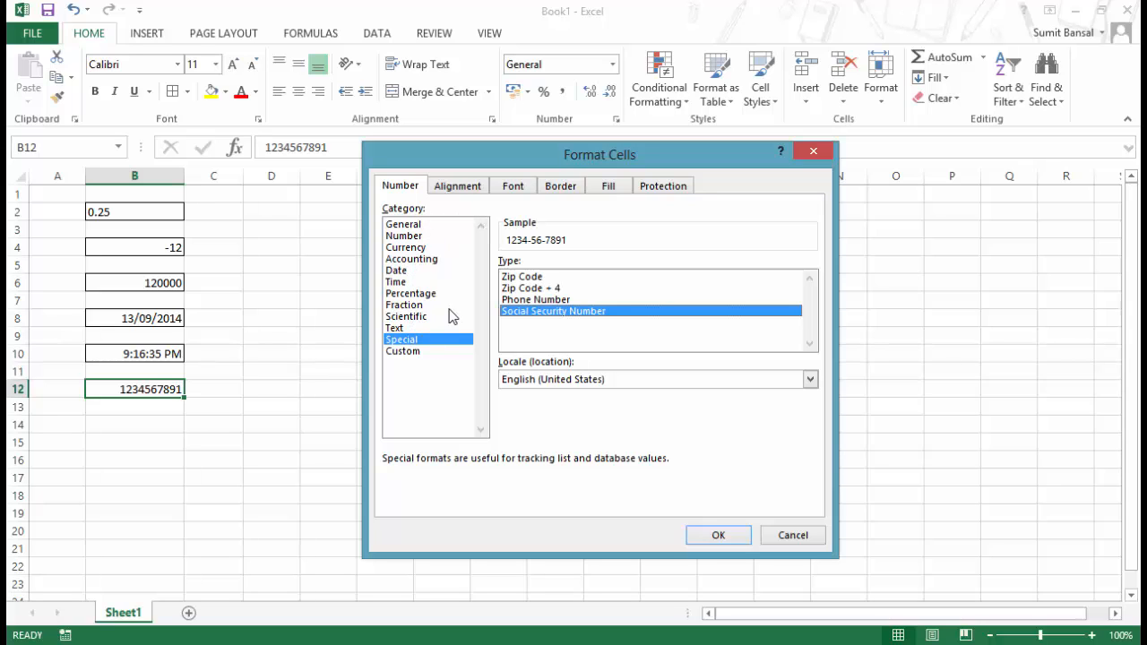
{"action": "left_click", "coordinate": [418, 294]}
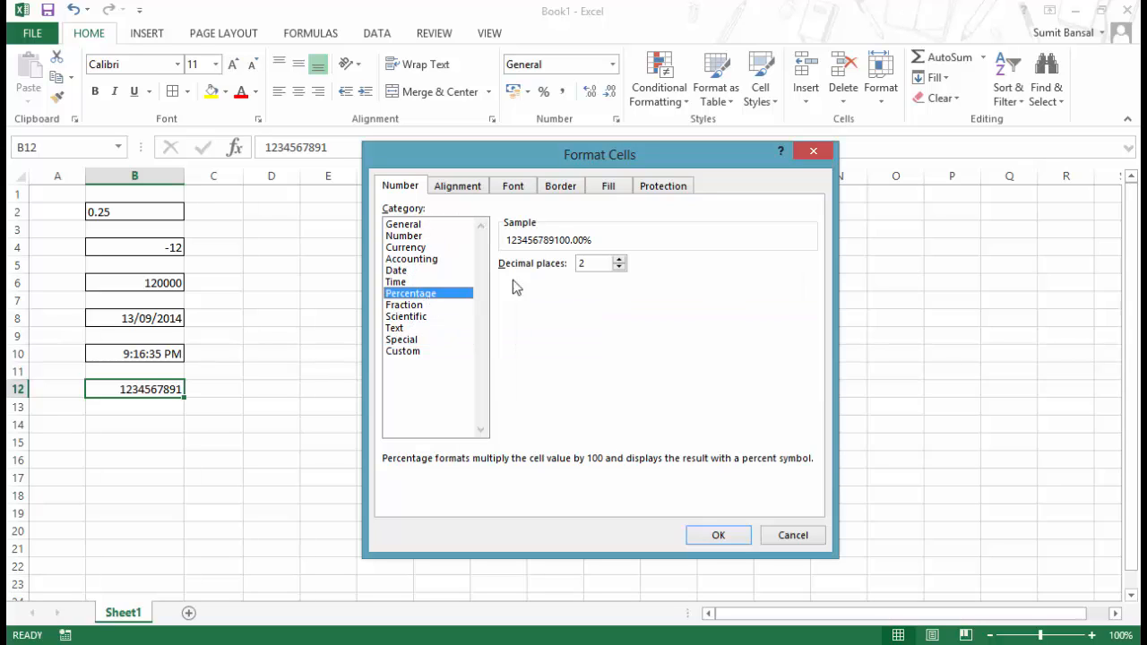
{"action": "left_click", "coordinate": [403, 306]}
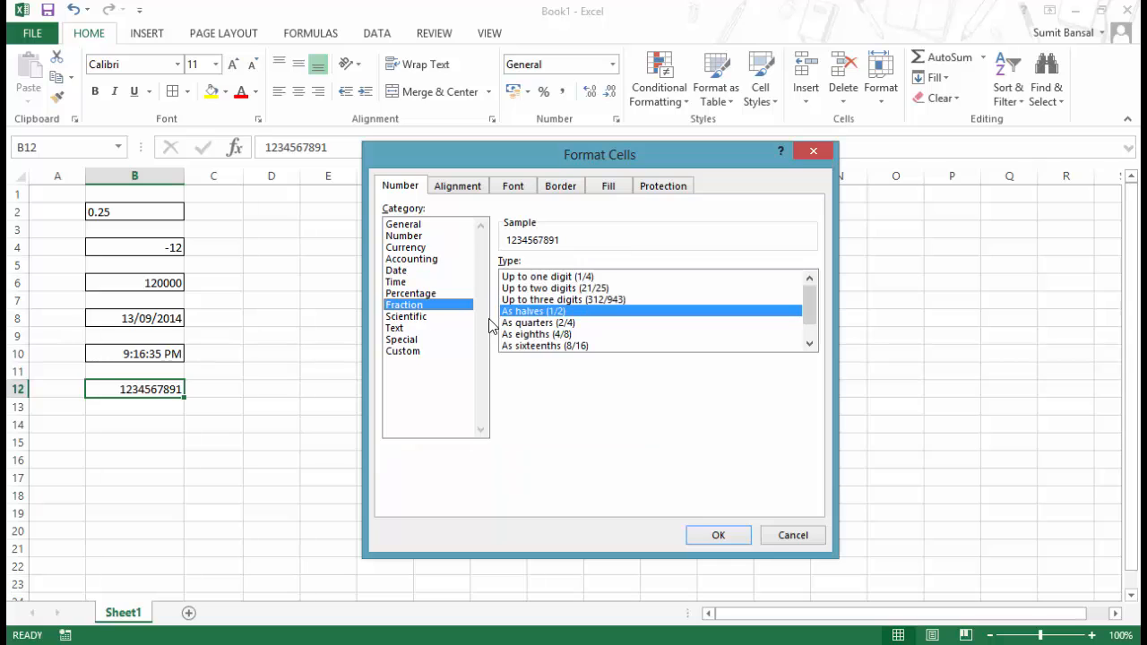
{"action": "left_click", "coordinate": [422, 339]}
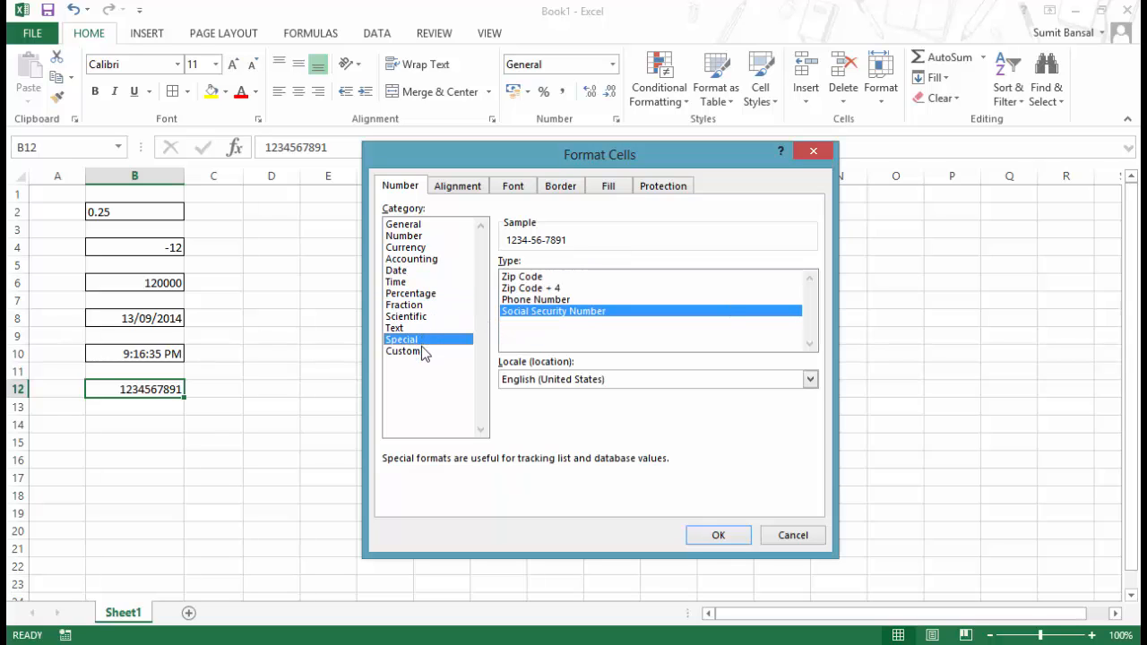
{"action": "left_click", "coordinate": [422, 351]}
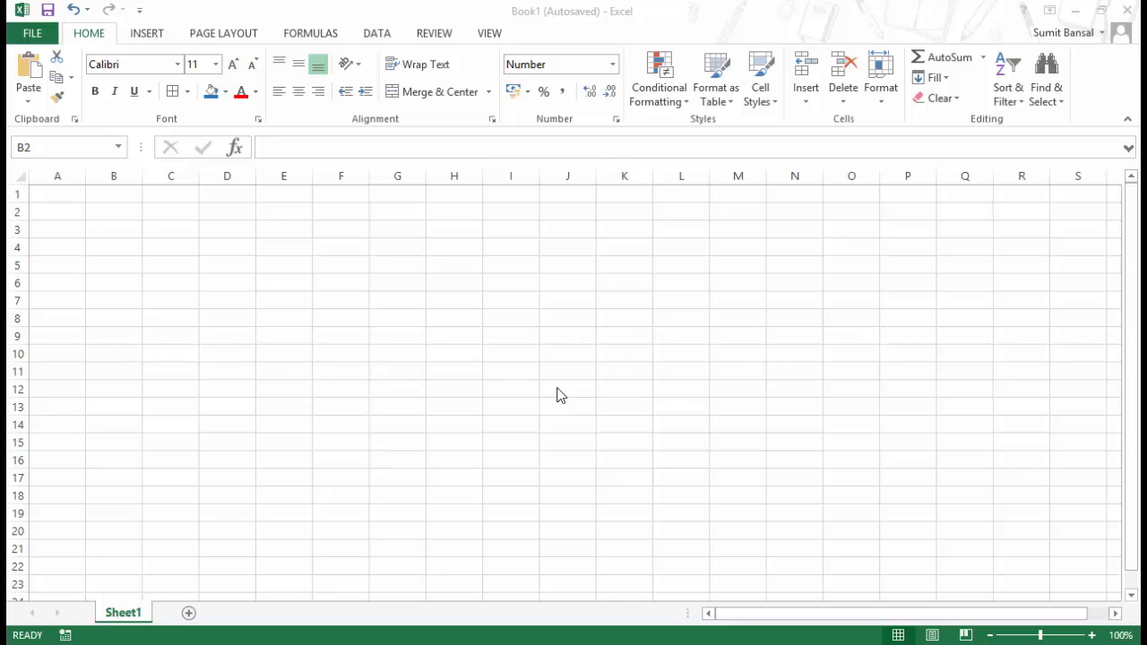
- Select blank B2 and apply the 0.0 code from the Custom type list
{"action": "left_click", "coordinate": [105, 208]}
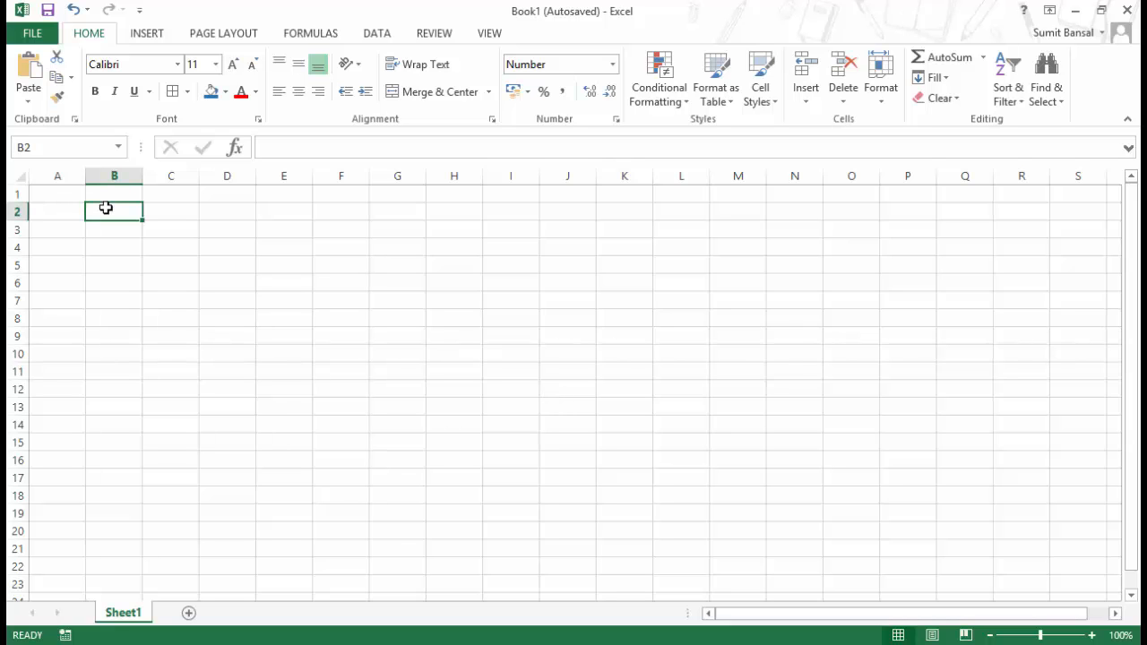
{"action": "key", "text": "ctrl+1"}
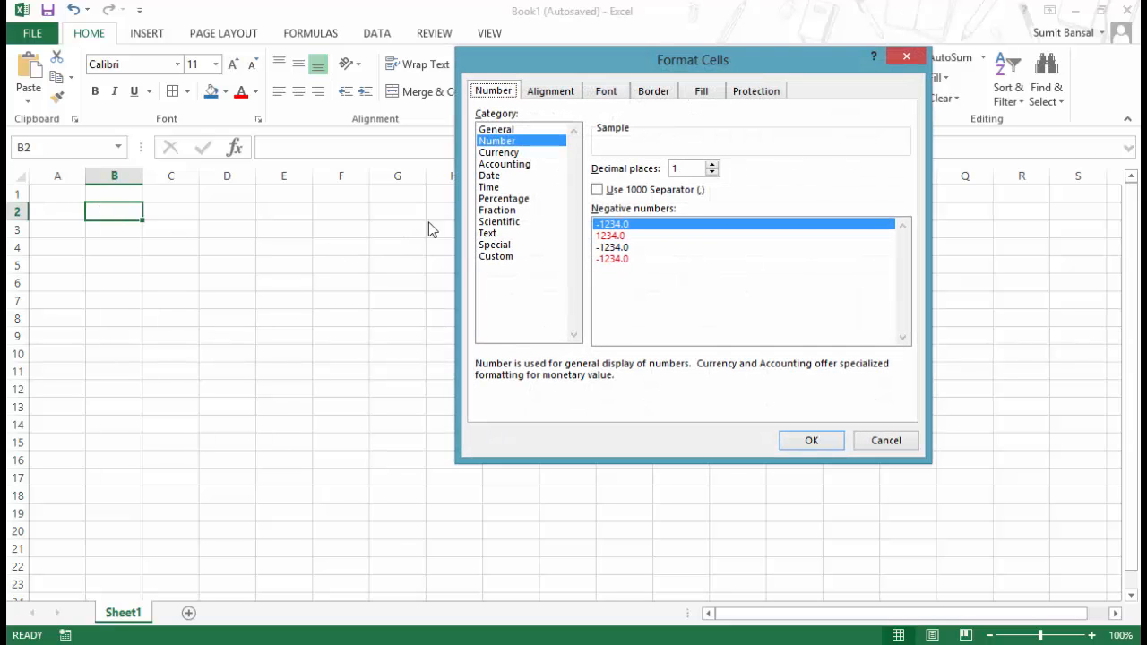
{"action": "left_click", "coordinate": [496, 258]}
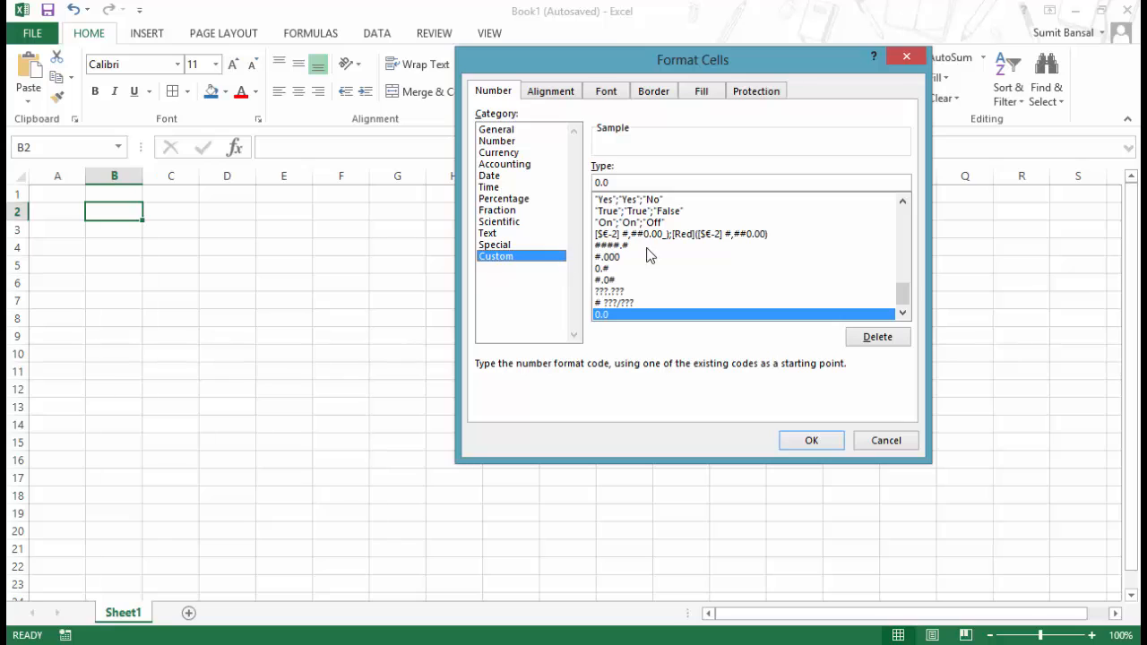
{"action": "left_click_drag", "start_coordinate": [607, 182], "coordinate": [582, 182]}
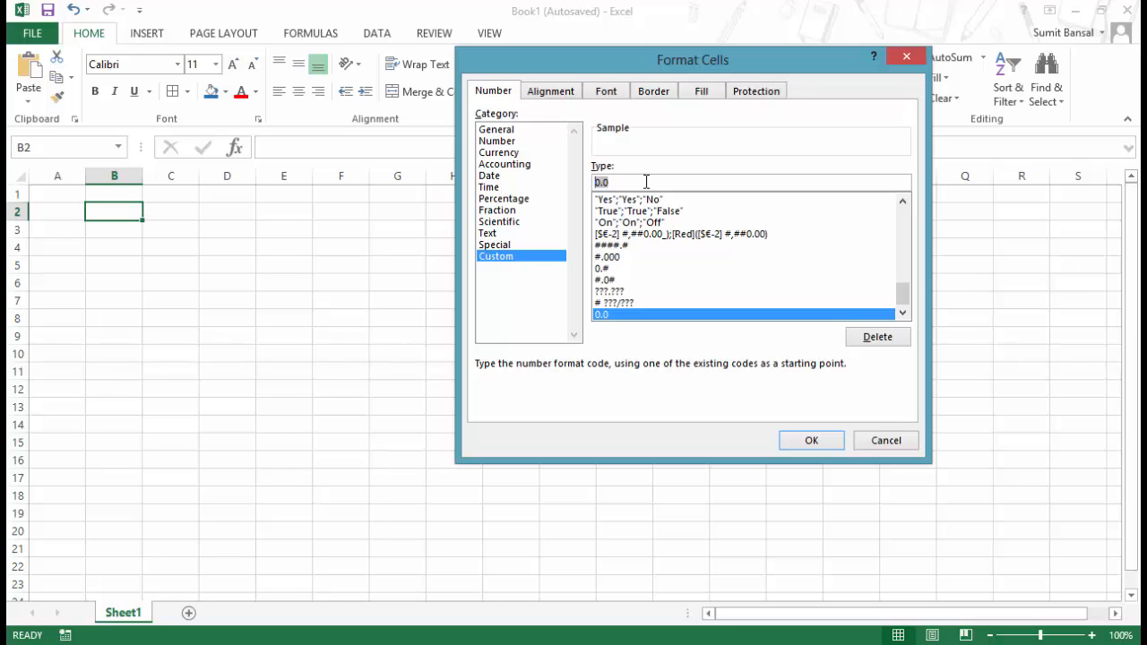
{"action": "left_click_drag", "start_coordinate": [901, 292], "coordinate": [857, 176]}
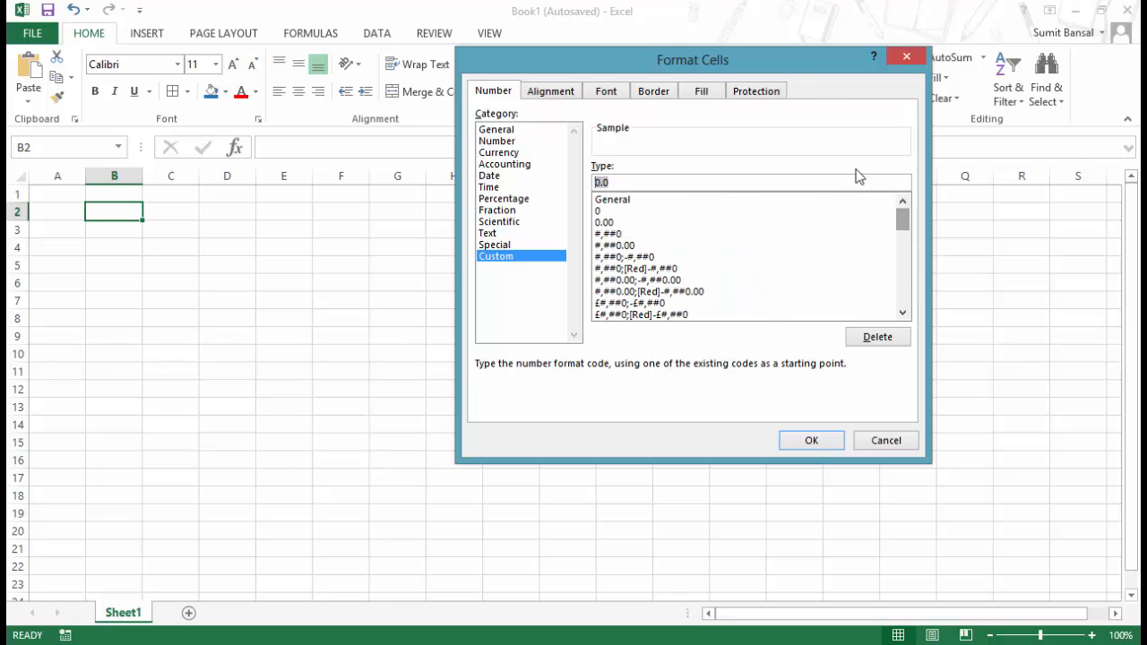
{"action": "key", "text": "Return"}
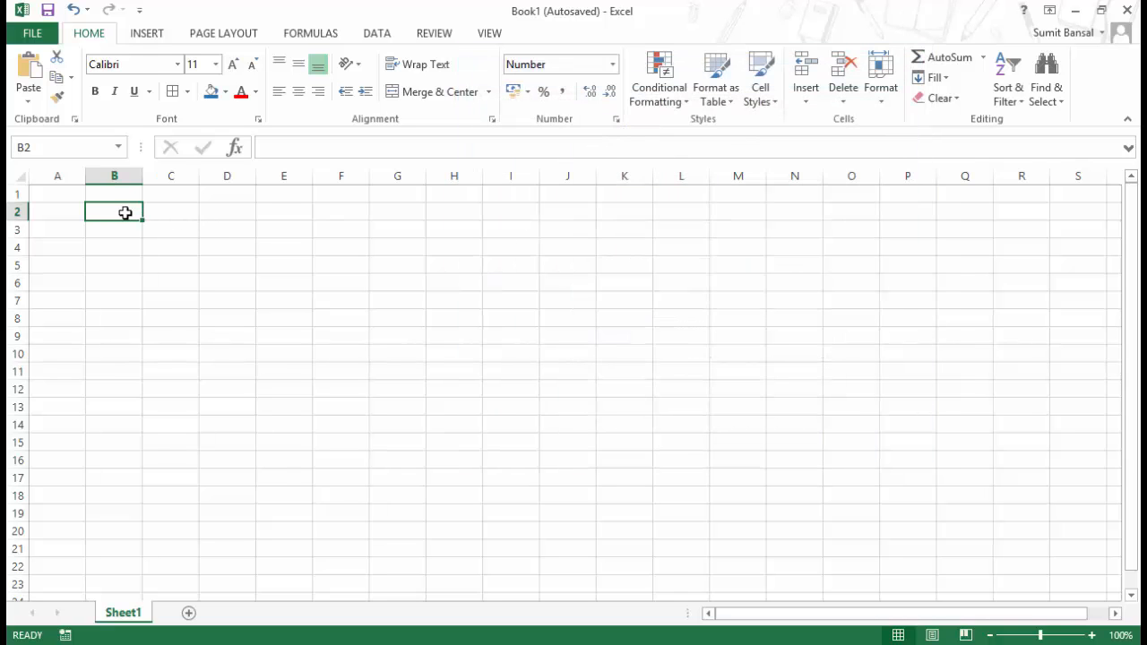
- Try 123.123 in B2, clear it, then enter 123.123 in B3
{"action": "type", "text": "123."}
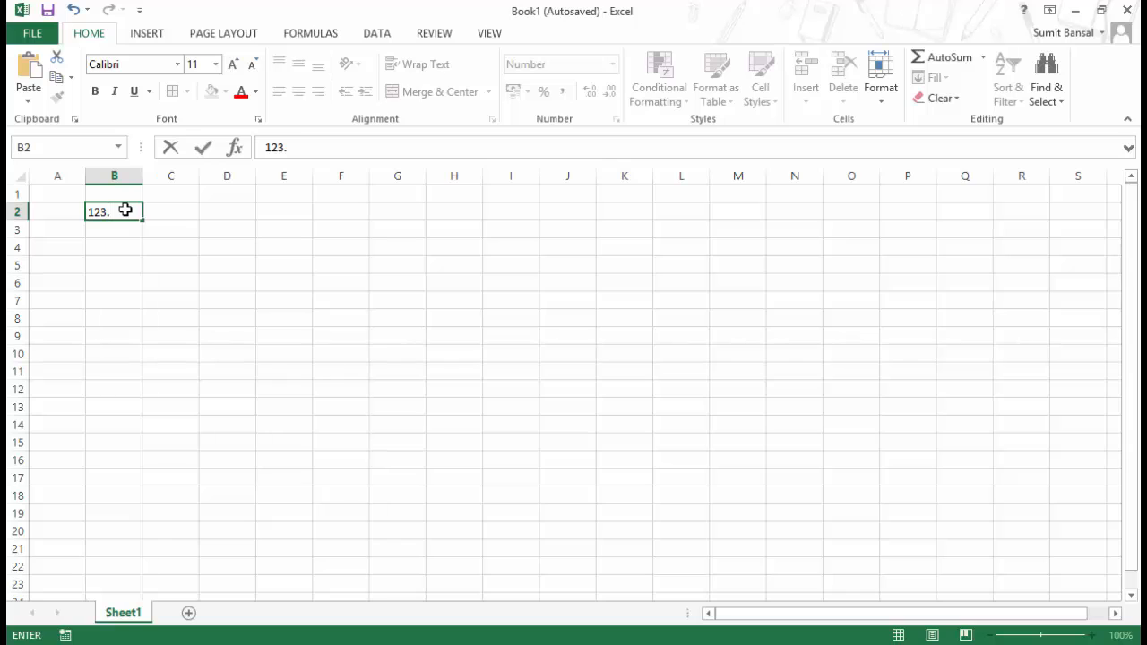
{"action": "type", "text": "123"}
{"action": "key", "text": "Return"}
{"action": "left_click", "coordinate": [126, 210]}
{"action": "key", "text": "Delete"}
{"action": "key", "text": "Down"}
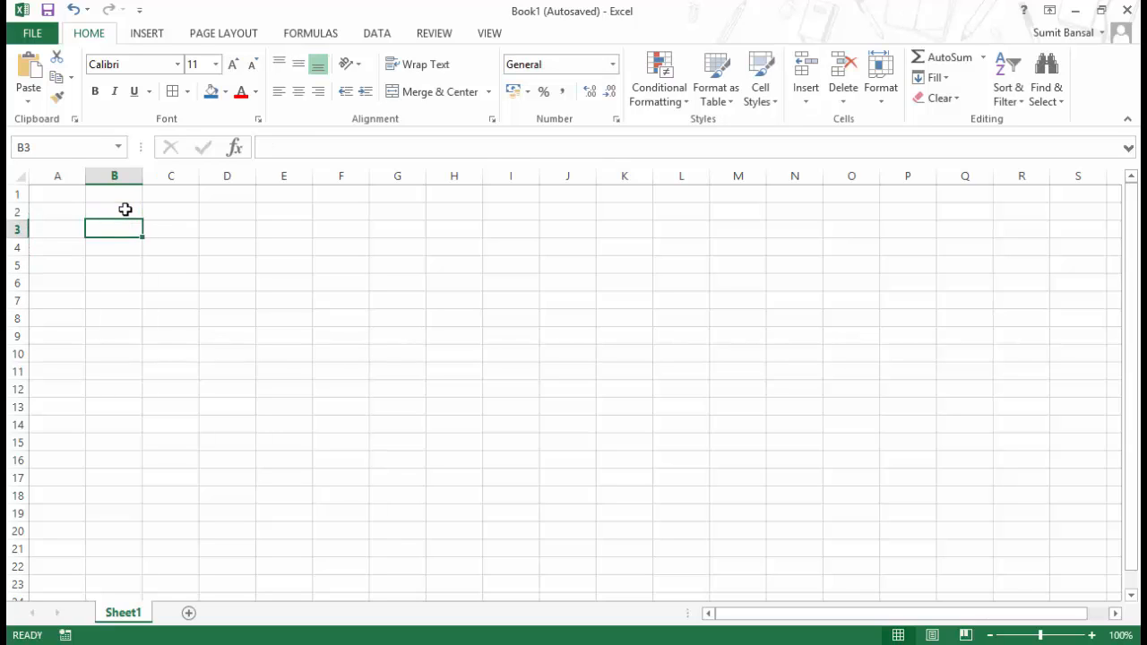
{"action": "type", "text": "123.123"}
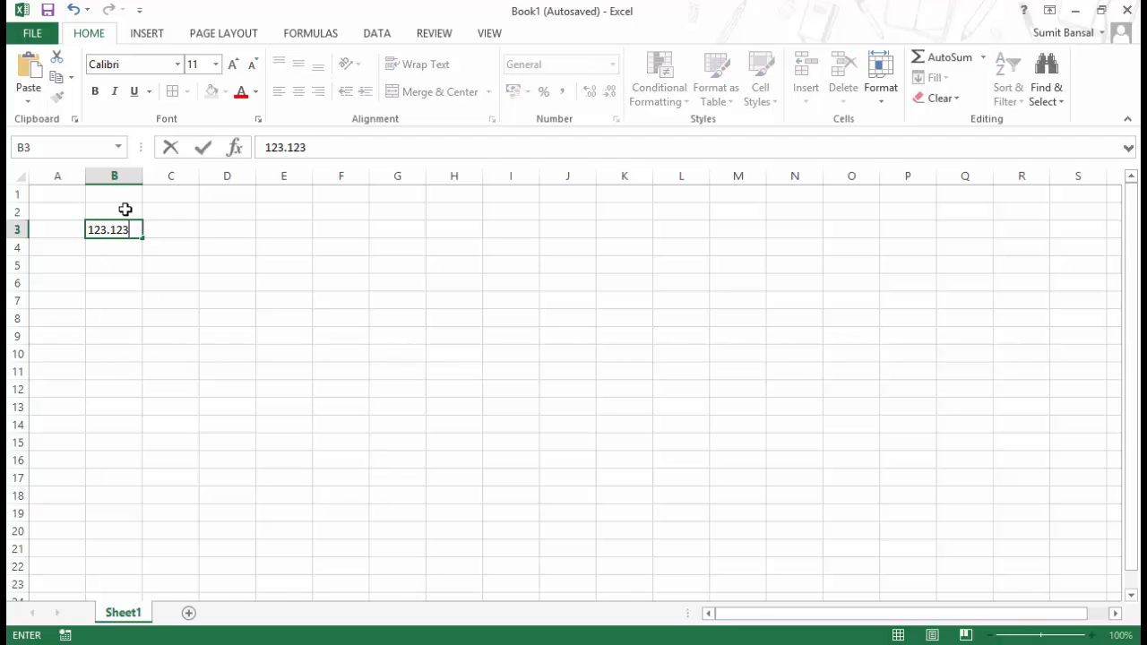
{"action": "key", "text": "Return"}
- Open Format Cells for B3 on the Custom number category
{"action": "left_click", "coordinate": [135, 228]}
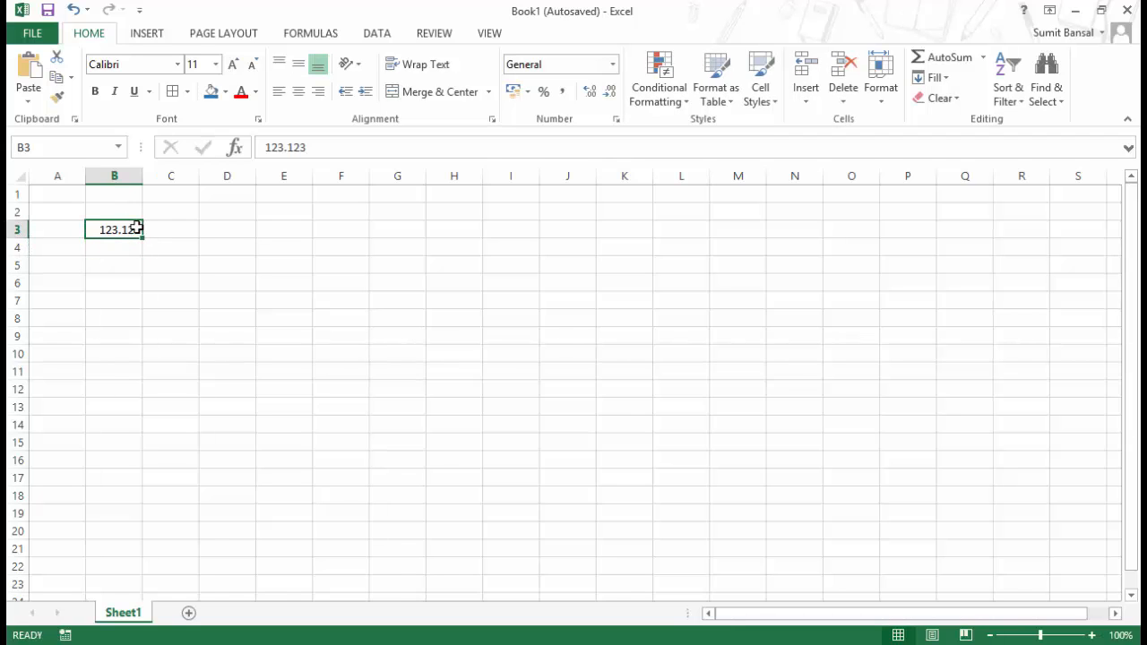
{"action": "key", "text": "ctrl+1"}
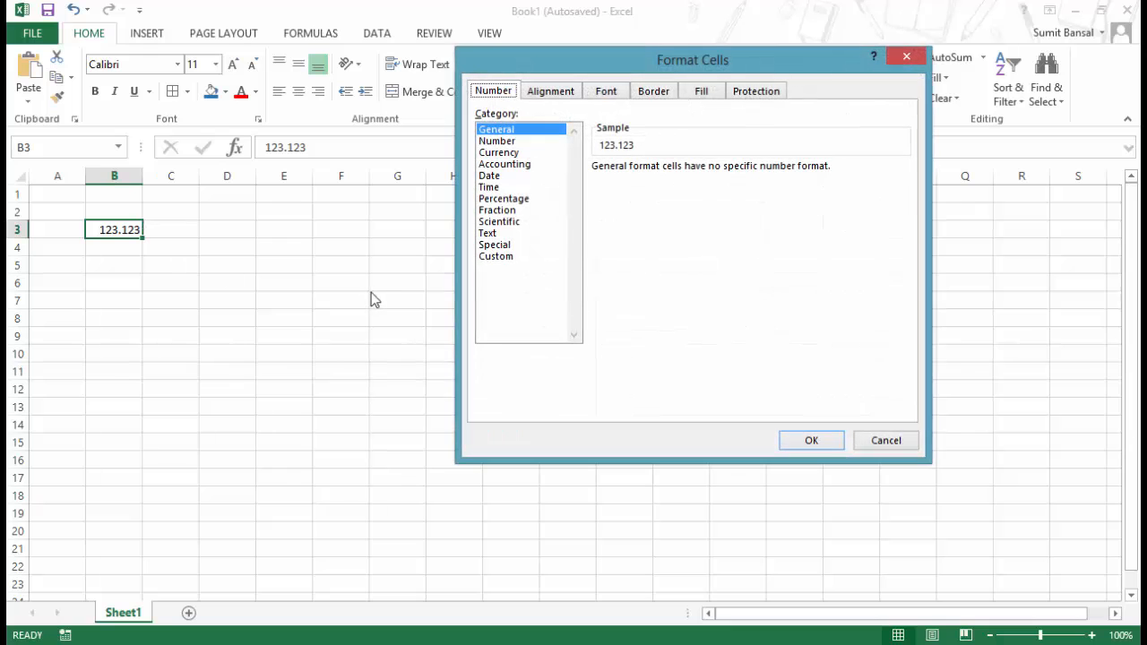
{"action": "left_click", "coordinate": [495, 256]}
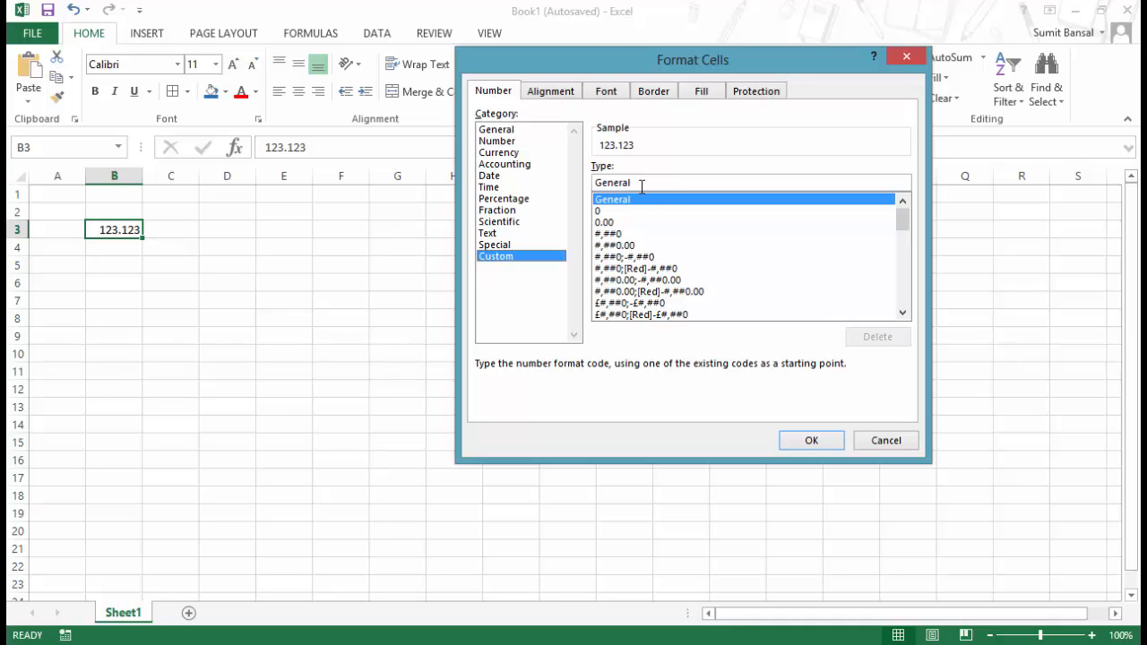
- Replace the General code with the custom format 0.0000 so B3 previews 123.1230
{"action": "left_click_drag", "start_coordinate": [641, 183], "coordinate": [594, 184]}
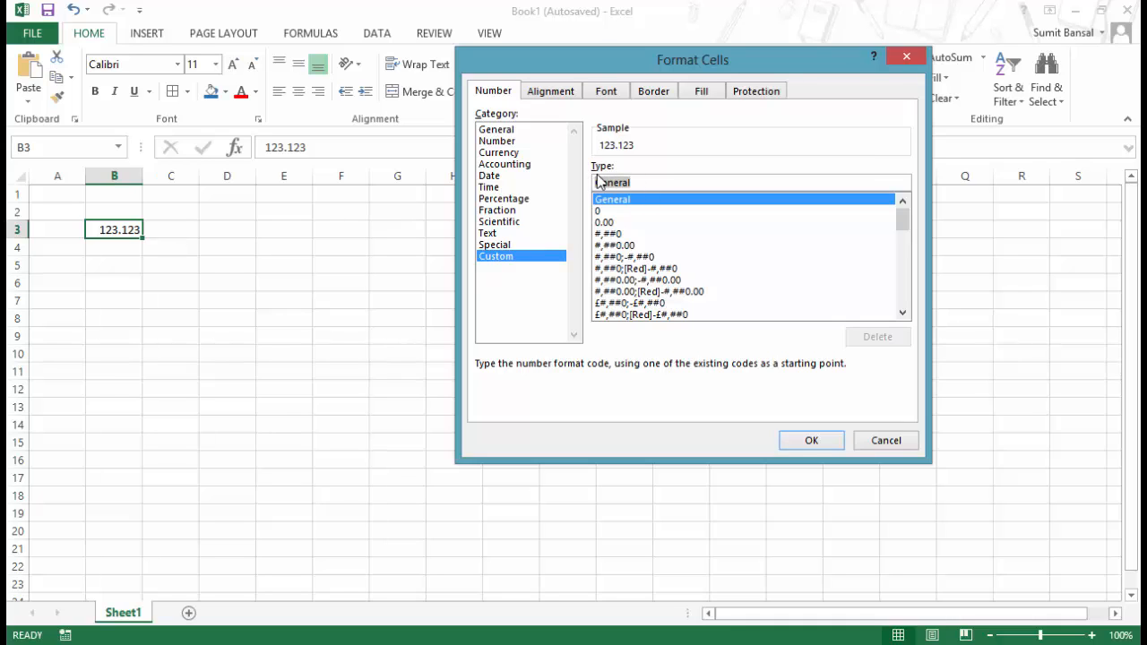
{"action": "key", "text": "BackSpace"}
{"action": "type", "text": "0.0"}
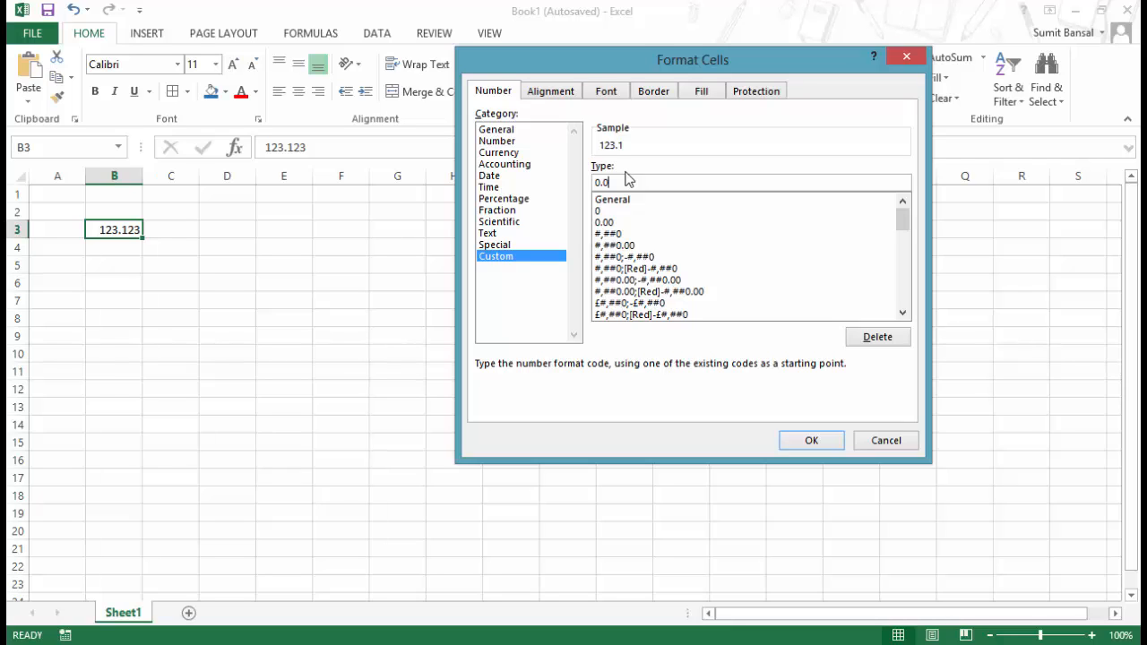
{"action": "type", "text": "0"}
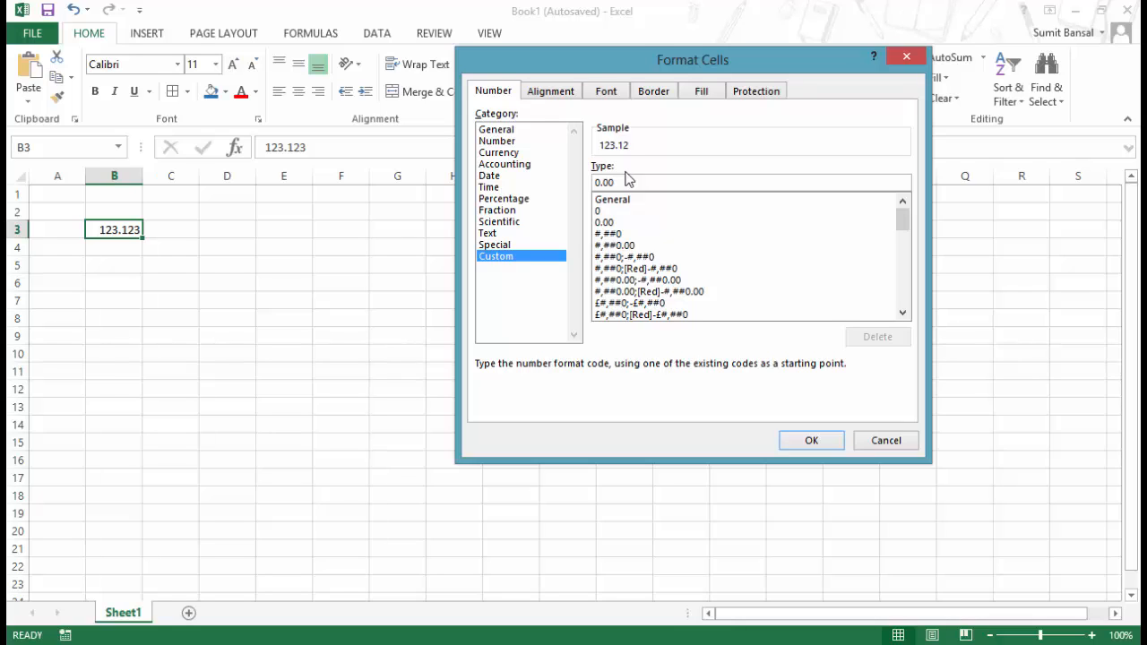
{"action": "type", "text": "0"}
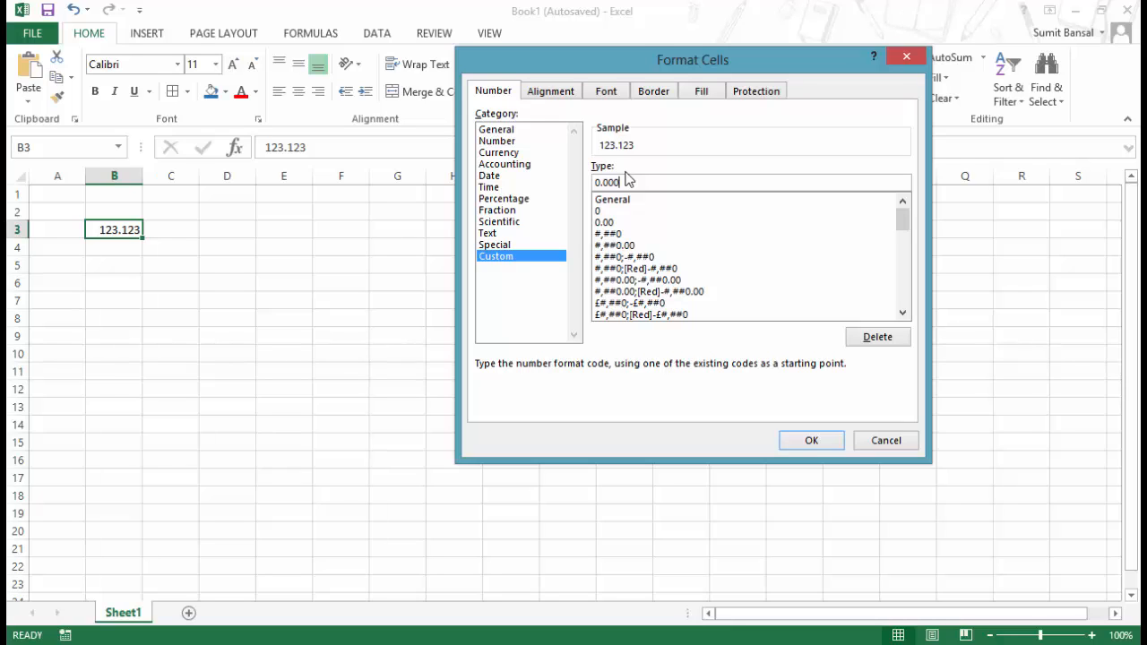
{"action": "type", "text": "0"}
- Experiment with zero placeholders, building the code 0000.000 and checking the Sample
{"action": "type", "text": "0000"}
{"action": "key", "text": "BackSpace"}
{"action": "key", "text": "BackSpace"}
{"action": "key", "text": "BackSpace"}
{"action": "key", "text": "BackSpace"}
{"action": "key", "text": "BackSpace"}
{"action": "key", "text": "Left"}
{"action": "key", "text": "Left"}
{"action": "key", "text": "Left"}
{"action": "type", "text": "0"}
{"action": "type", "text": "0"}
{"action": "type", "text": "0"}
- Replace the code with # placeholders like #.# and extra hashes, then clear it
{"action": "double_click", "coordinate": [597, 183]}
{"action": "type", "text": "#.#"}
{"action": "type", "text": "###"}
{"action": "type", "text": "######"}
{"action": "key", "text": "BackSpace"}
{"action": "key", "text": "BackSpace"}
{"action": "key", "text": "BackSpace"}
{"action": "key", "text": "BackSpace"}
{"action": "key", "text": "BackSpace"}
{"action": "key", "text": "BackSpace"}
{"action": "key", "text": "BackSpace"}
{"action": "key", "text": "BackSpace"}
{"action": "key", "text": "BackSpace"}
{"action": "key", "text": "Home"}
{"action": "type", "text": "###"}
{"action": "key", "text": "BackSpace"}
{"action": "key", "text": "BackSpace"}
{"action": "key", "text": "BackSpace"}
{"action": "key", "text": "BackSpace"}
{"action": "key", "text": "BackSpace"}
{"action": "key", "text": "BackSpace"}
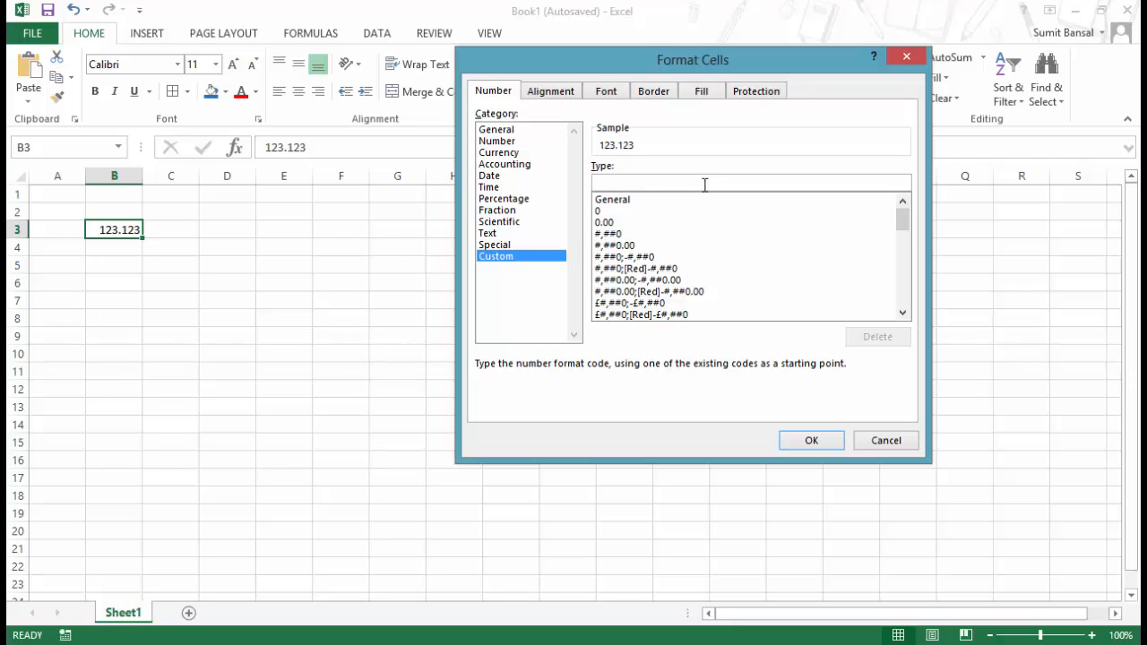
- Apply a ??????????.???????? question-mark placeholder code to B3, padding both sides of the decimal
{"action": "type", "text": "?"}
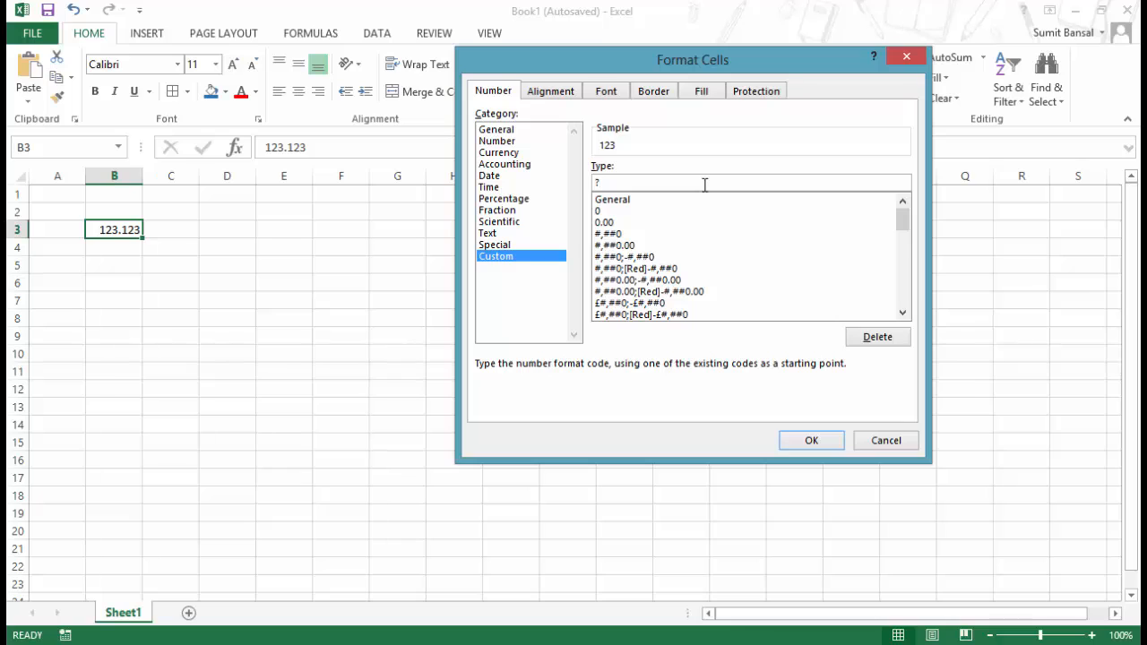
{"action": "type", "text": ".????????"}
{"action": "key", "text": "Home"}
{"action": "type", "text": "???????"}
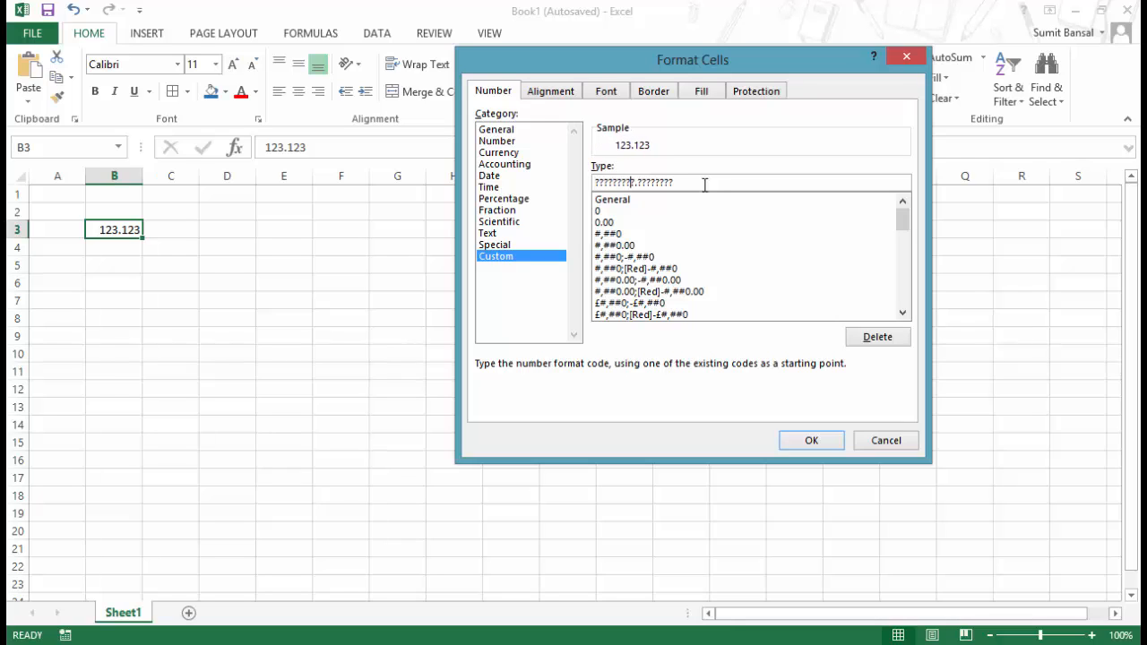
{"action": "type", "text": "??"}
{"action": "left_click_drag", "start_coordinate": [643, 183], "coordinate": [591, 183]}
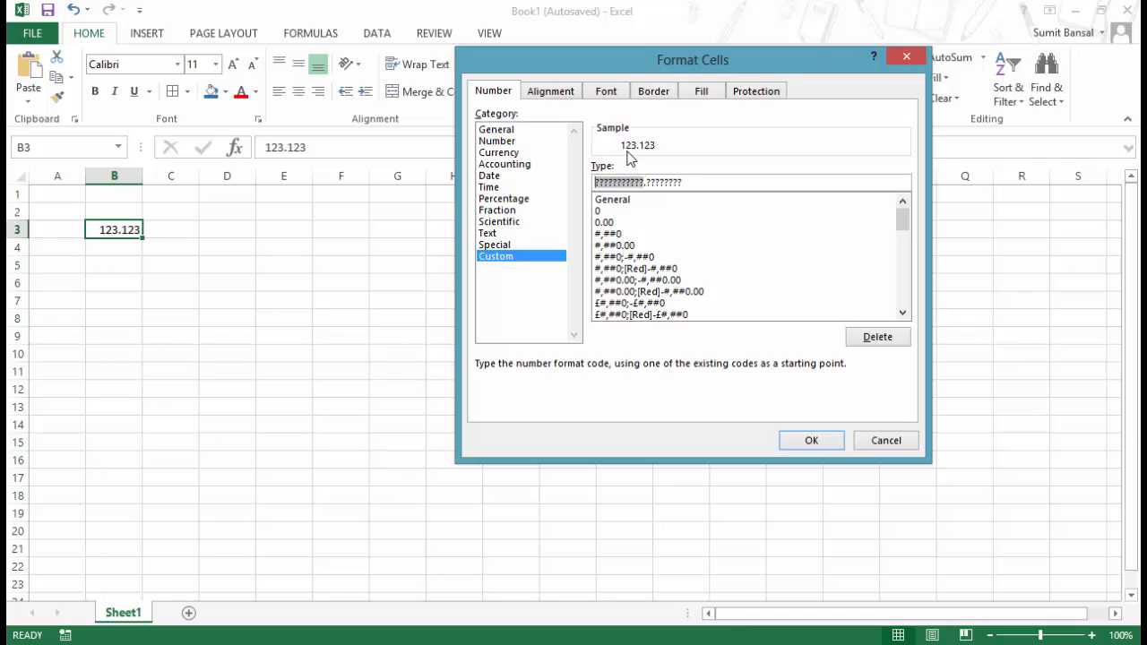
{"action": "left_click", "coordinate": [812, 438]}
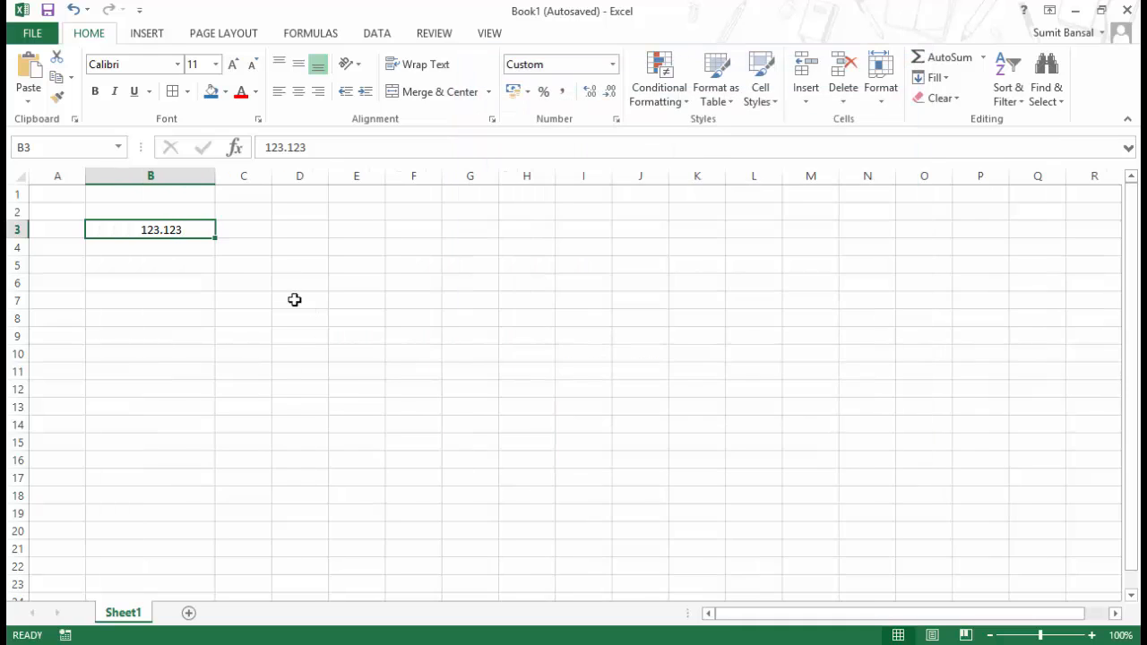
- Enter 123456 in cell B4
{"action": "left_click", "coordinate": [131, 246]}
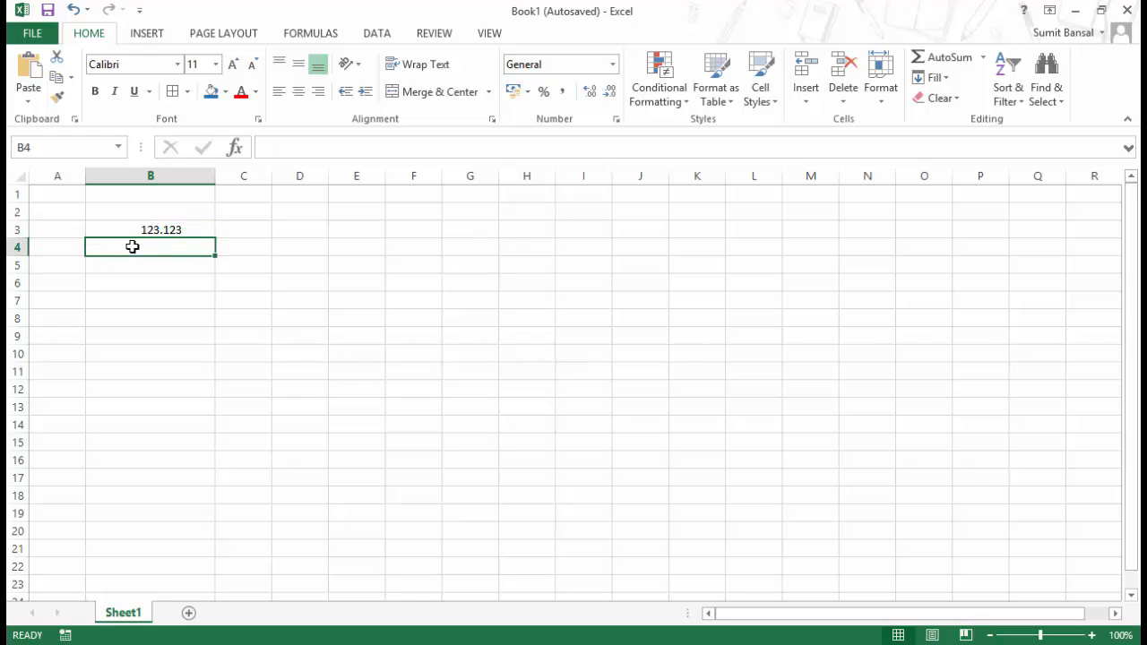
{"action": "type", "text": "123456"}
{"action": "key", "text": "Return"}
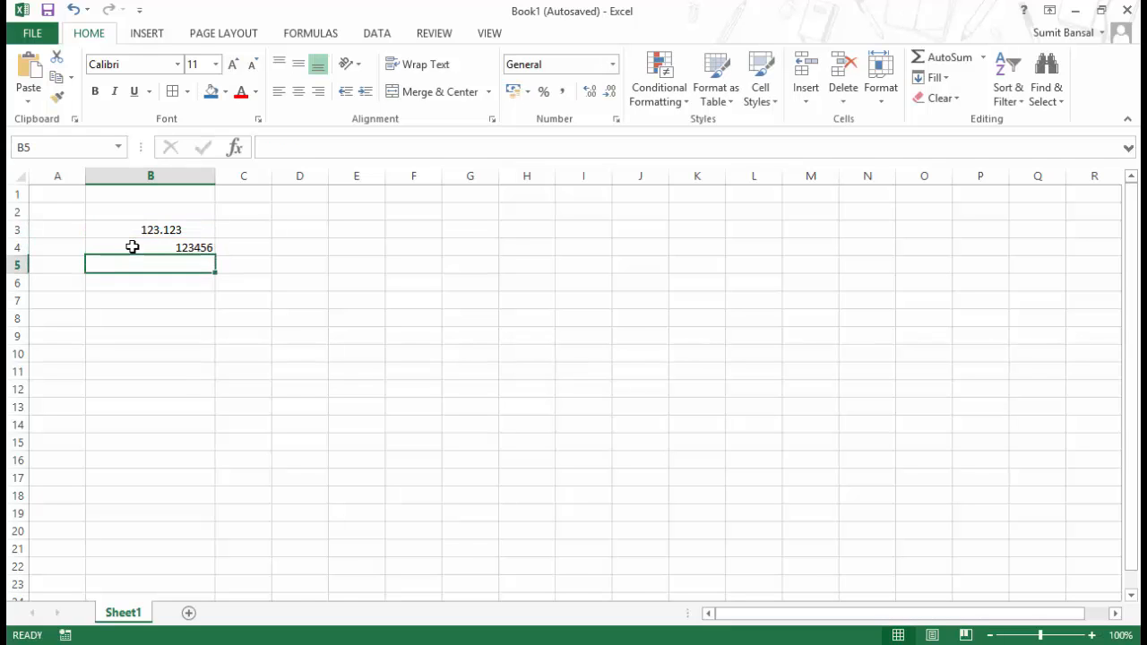
- Copy B3 and paste only its formatting onto B4 with Paste Special
{"action": "left_click", "coordinate": [132, 246]}
{"action": "left_click", "coordinate": [132, 229]}
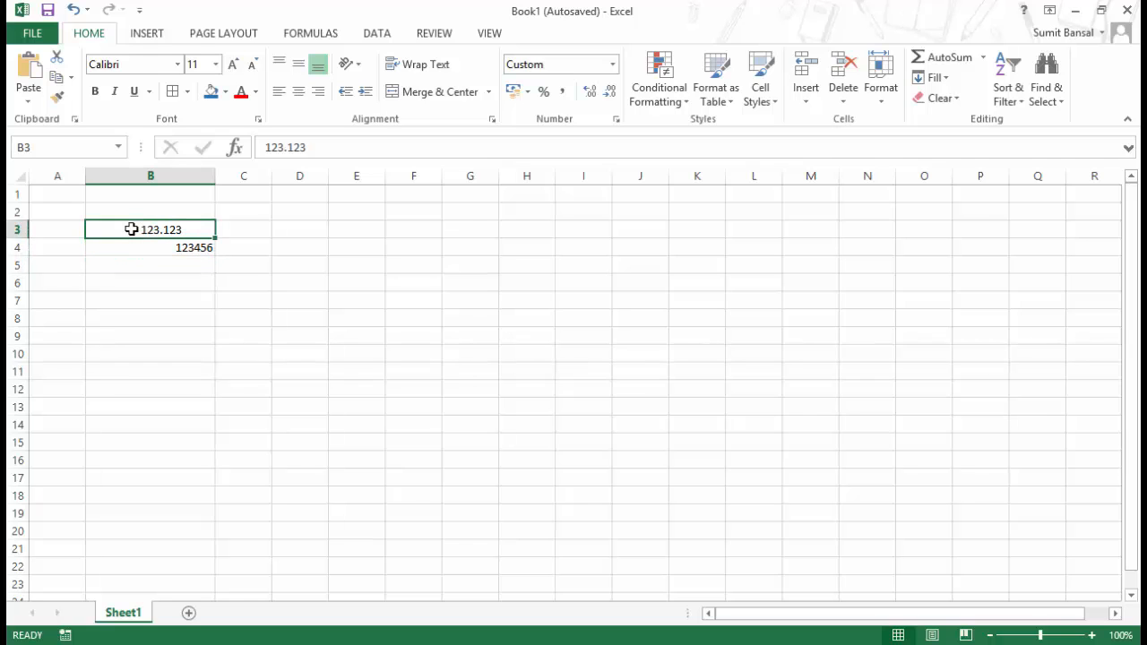
{"action": "key", "text": "ctrl+c"}
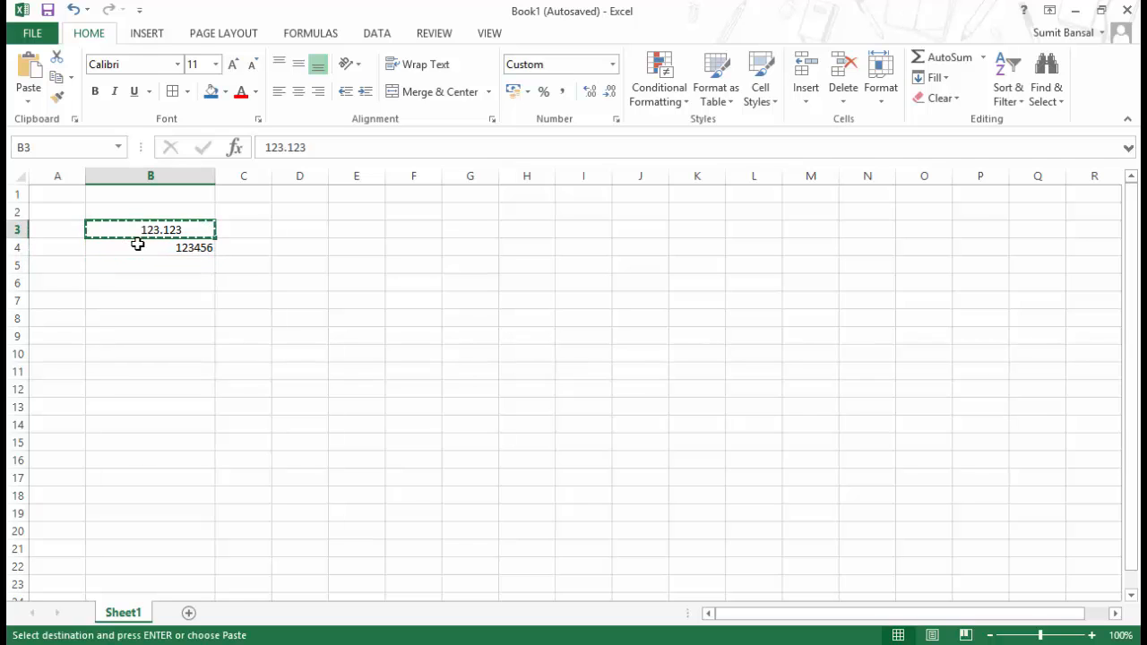
{"action": "left_click", "coordinate": [137, 244]}
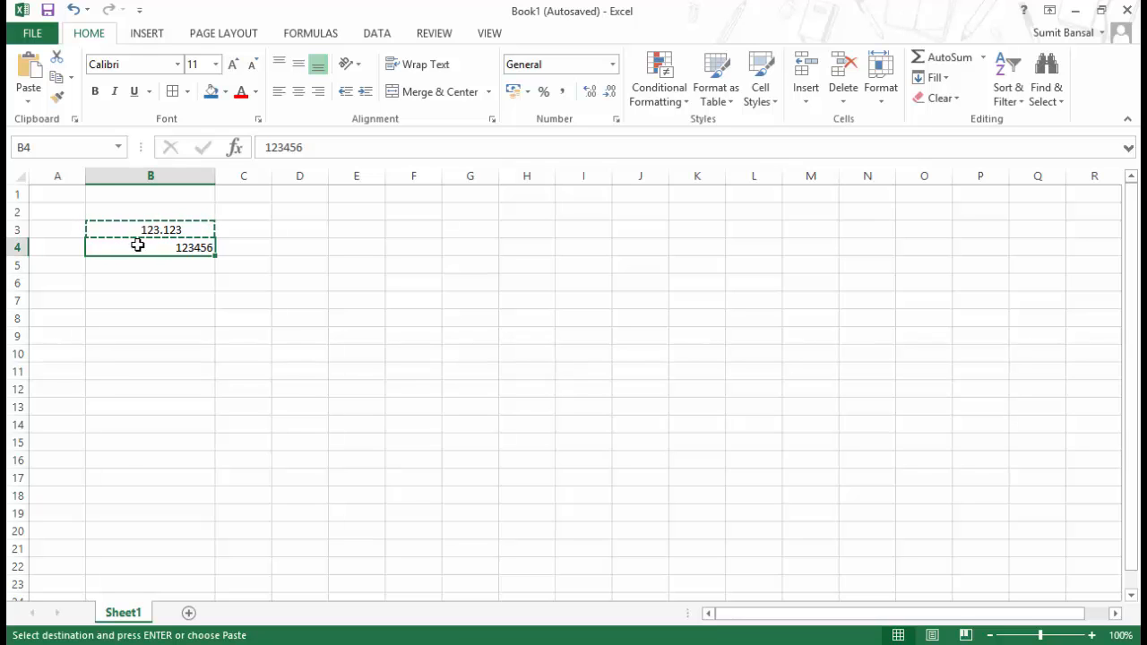
{"action": "key", "text": "ctrl+alt+v"}
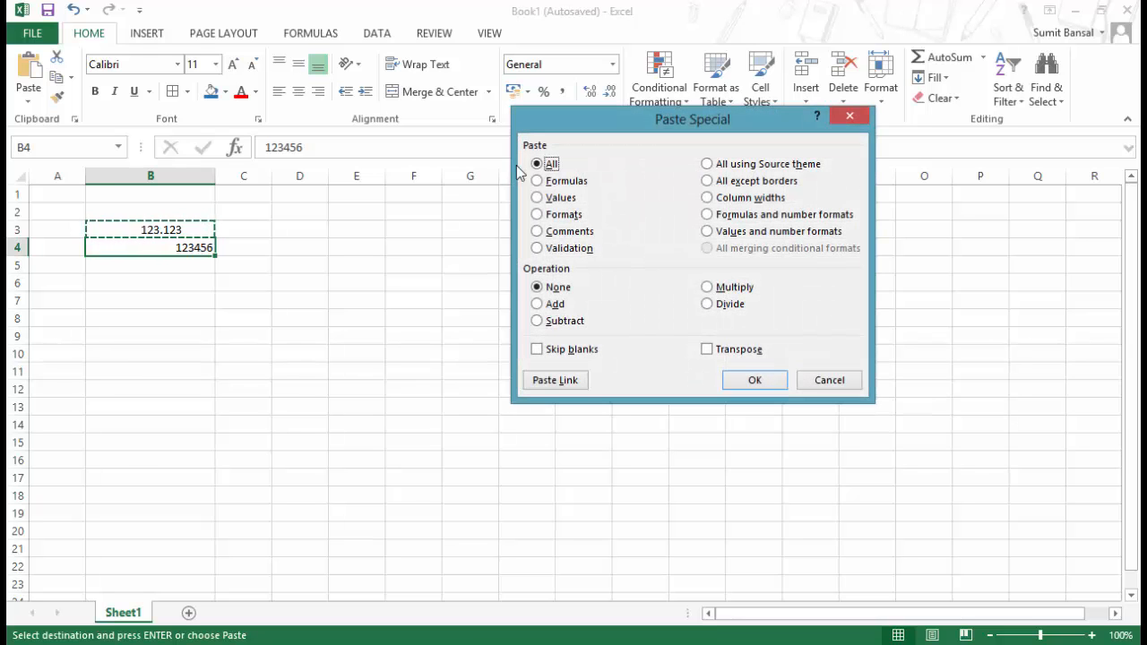
{"action": "left_click", "coordinate": [550, 183]}
{"action": "left_click", "coordinate": [540, 215]}
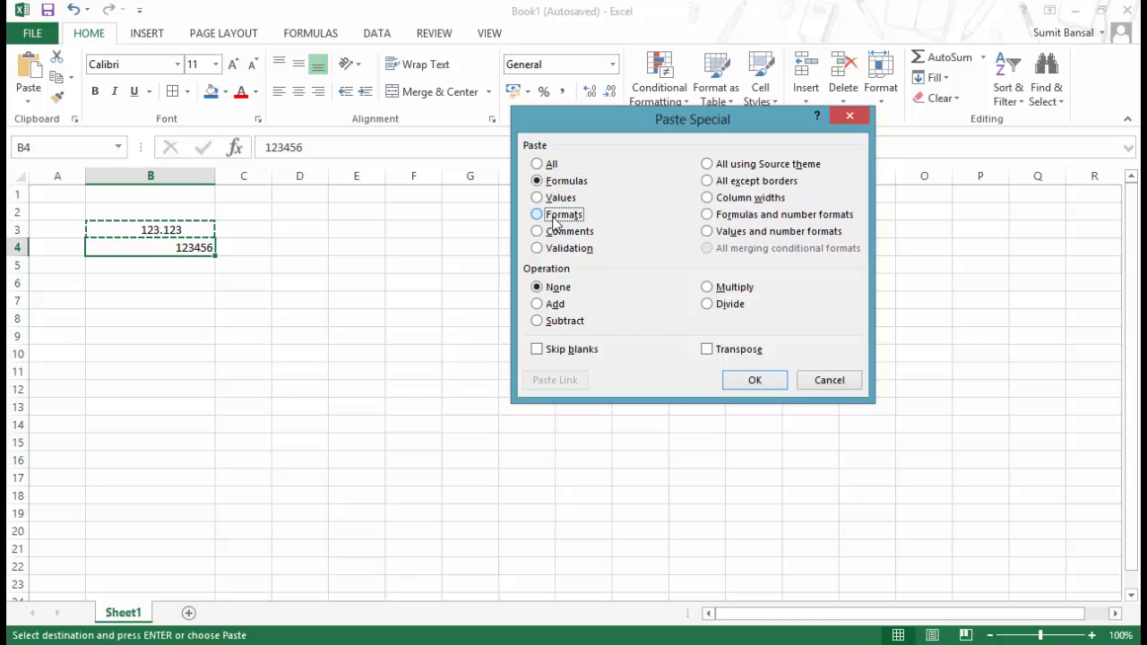
{"action": "left_click", "coordinate": [753, 380]}
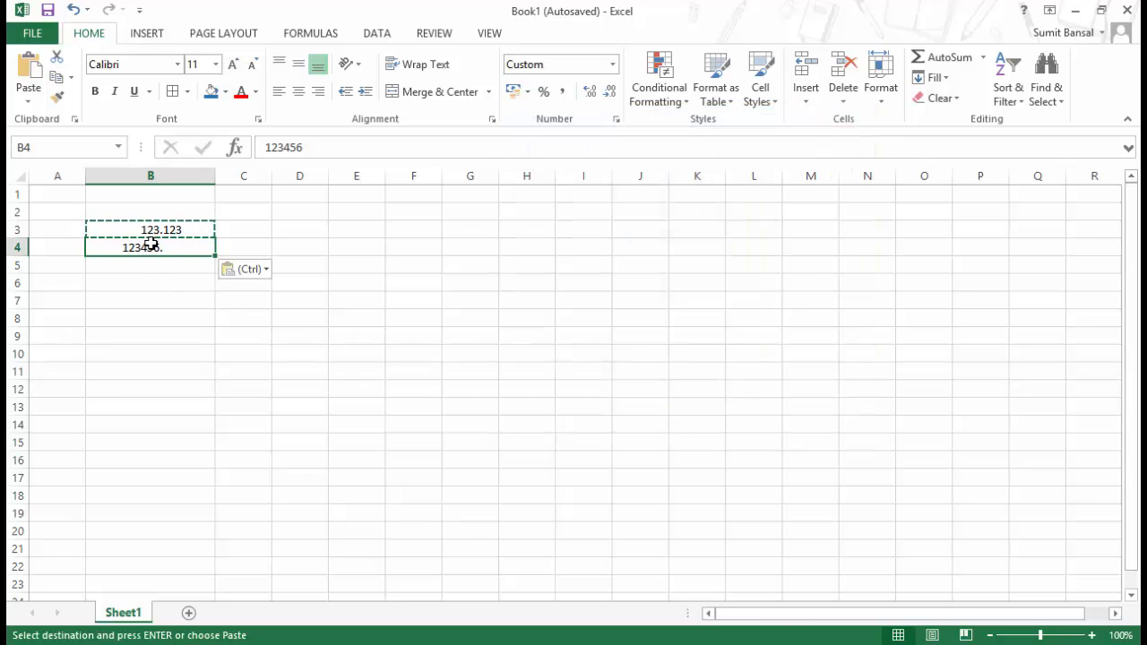
- Change B4's value to 123456.123456 and open its Format Cells dialog
{"action": "key", "text": "Up"}
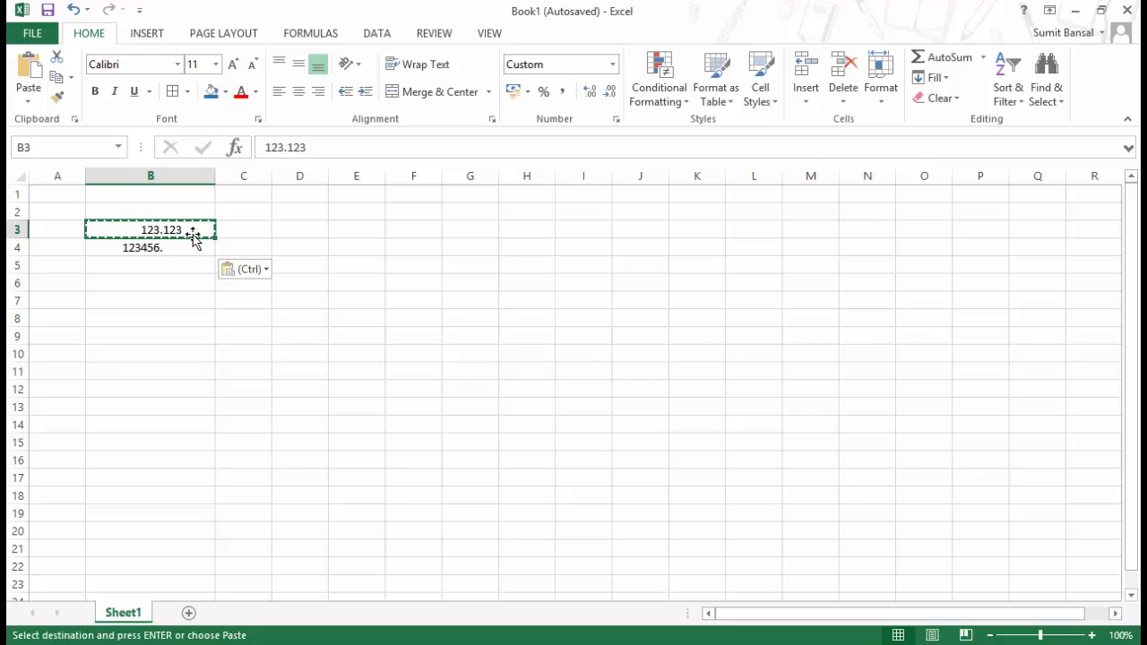
{"action": "left_click", "coordinate": [276, 232]}
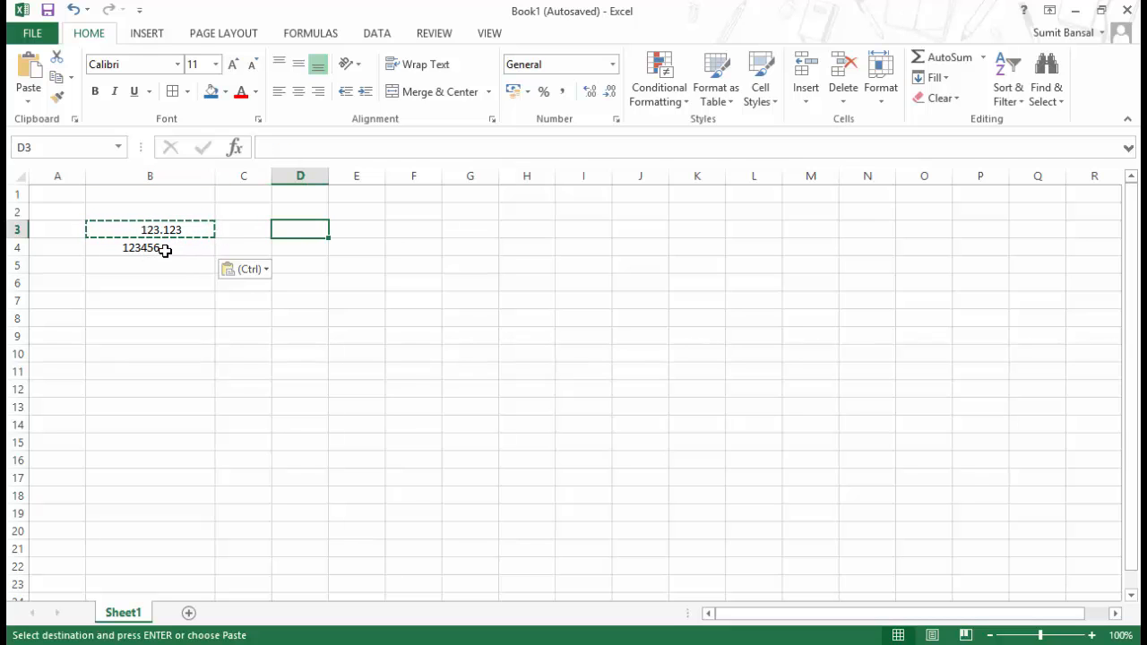
{"action": "left_click", "coordinate": [178, 247]}
{"action": "double_click", "coordinate": [181, 247]}
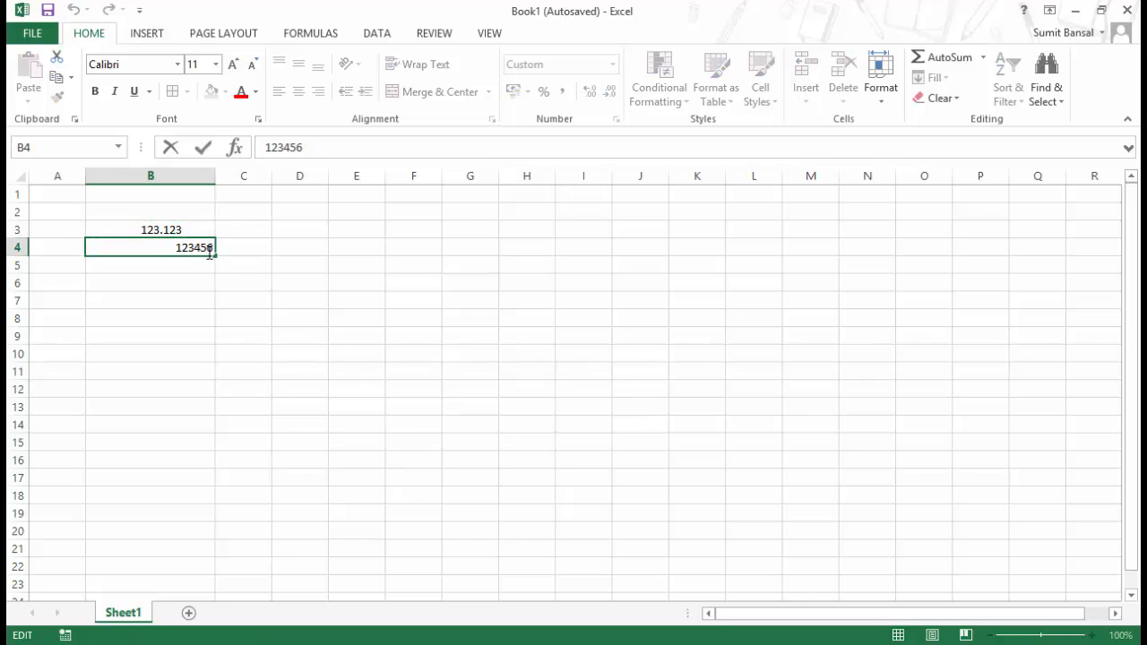
{"action": "left_click", "coordinate": [318, 150]}
{"action": "type", "text": ".123456"}
{"action": "key", "text": "Return"}
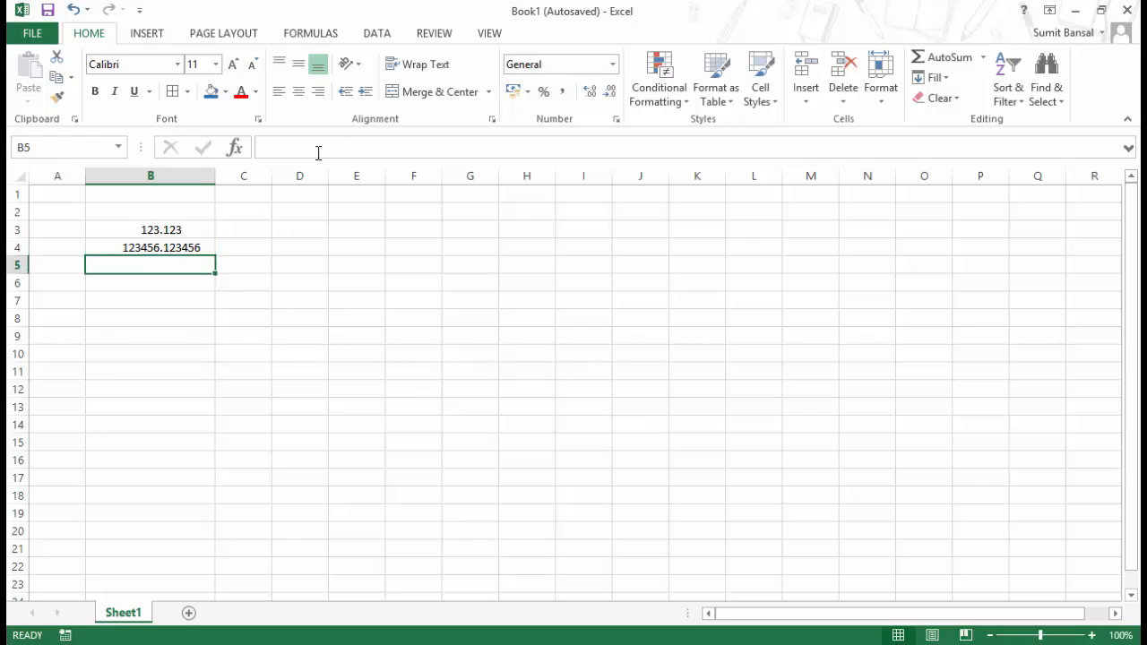
{"action": "key", "text": "Up"}
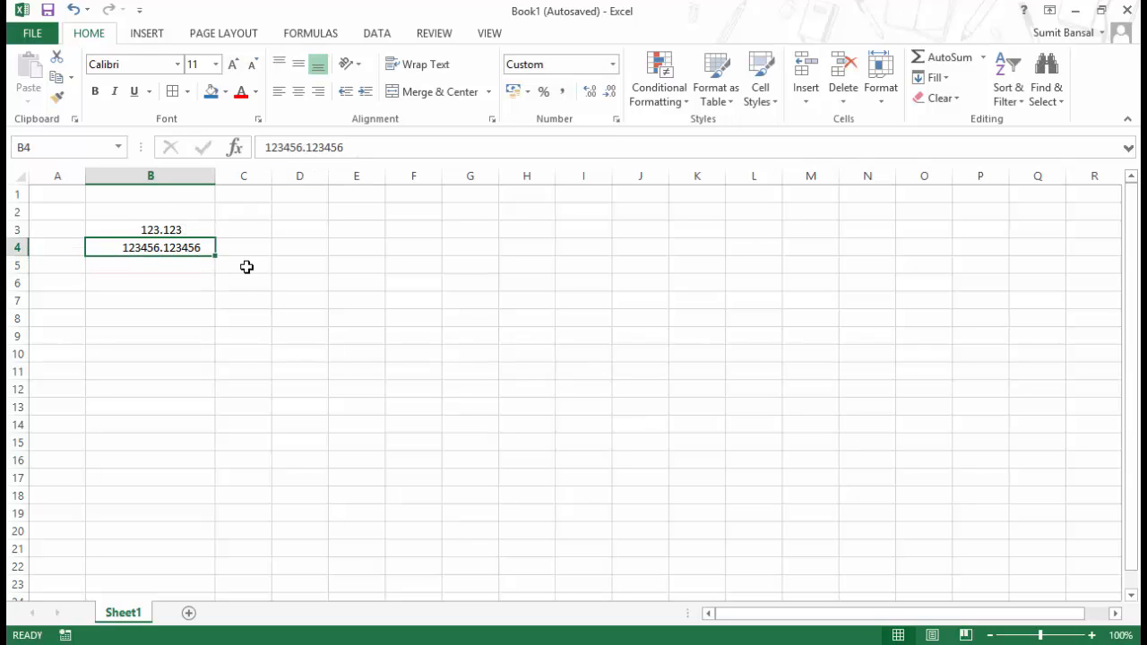
{"action": "key", "text": "ctrl+1"}
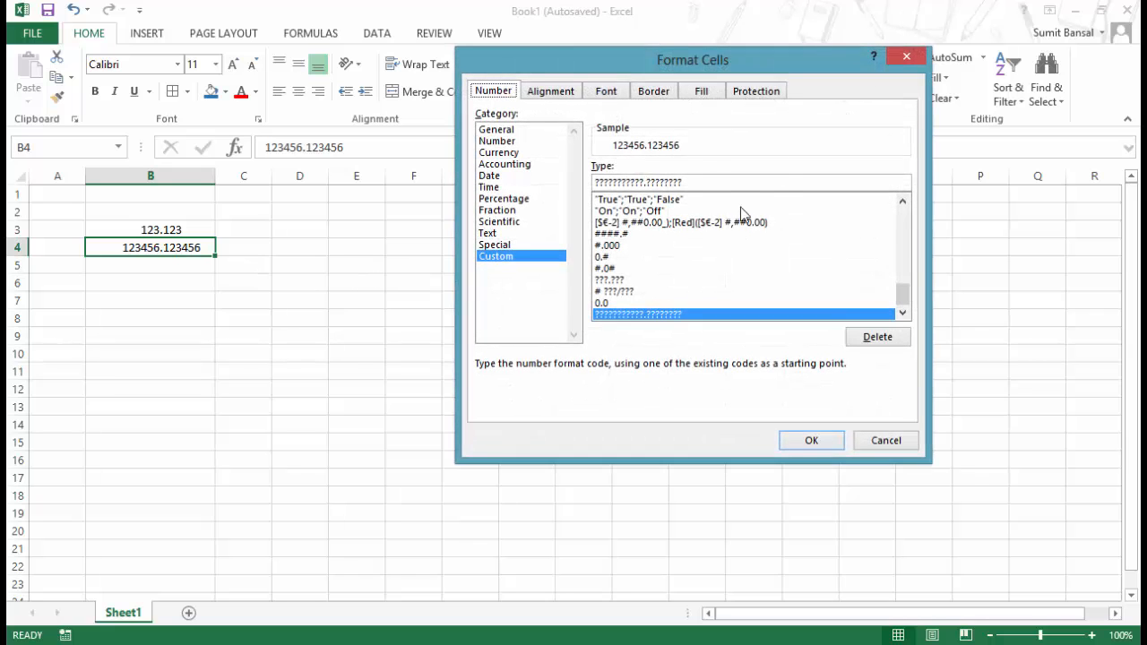
- Replace B4's code with 0.0;-0.0;0.0;General and apply it, showing 123456.1
{"action": "left_click_drag", "start_coordinate": [691, 183], "coordinate": [575, 184]}
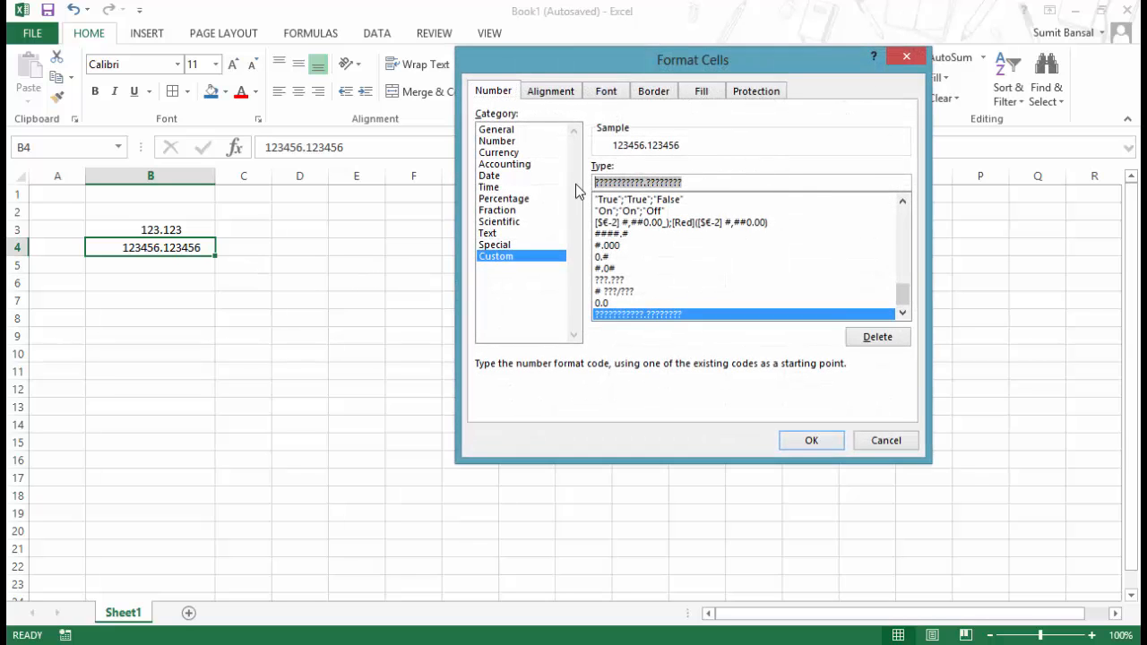
{"action": "key", "text": "BackSpace"}
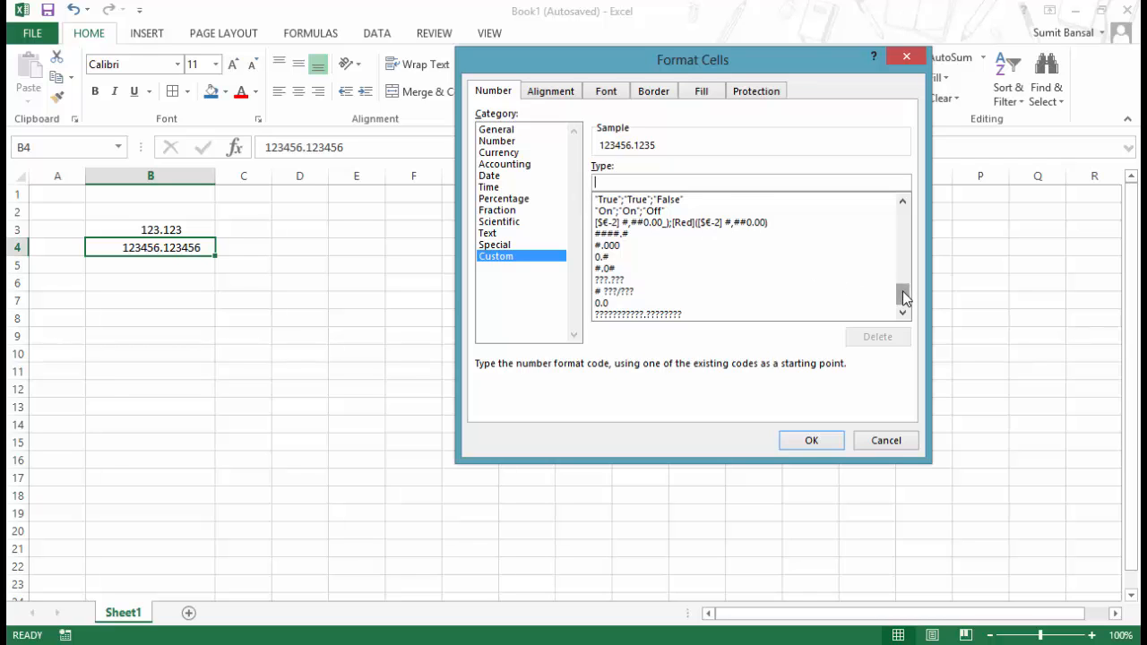
{"action": "left_click_drag", "start_coordinate": [904, 298], "coordinate": [906, 189]}
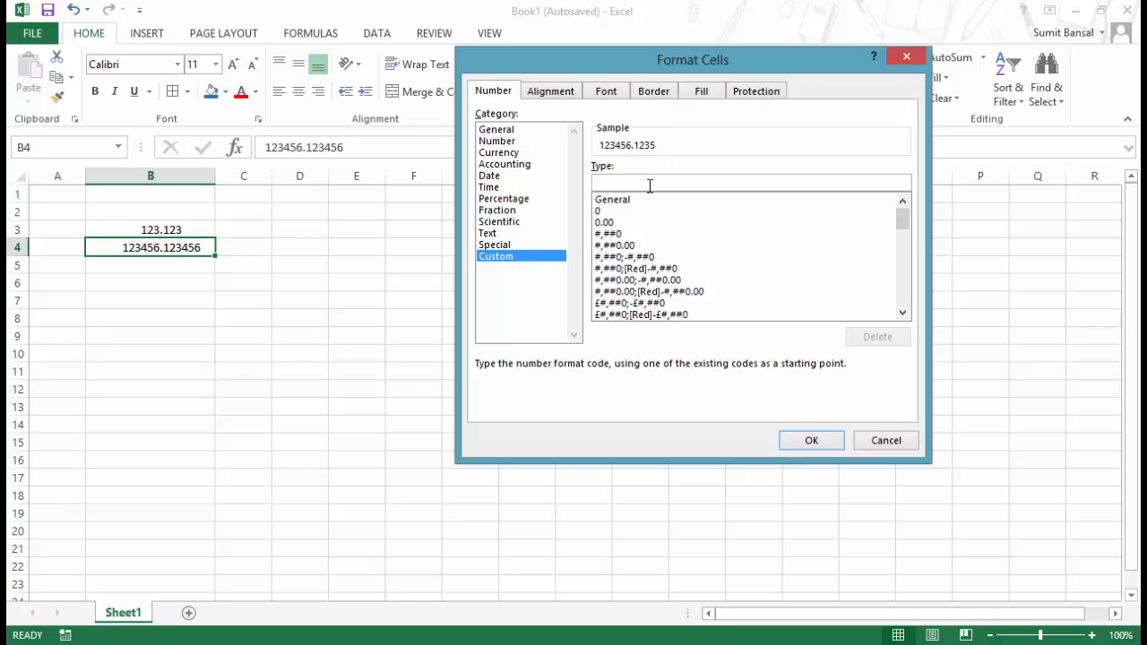
{"action": "left_click", "coordinate": [903, 314]}
{"action": "left_click", "coordinate": [903, 314]}
{"action": "left_click", "coordinate": [902, 314]}
{"action": "left_click", "coordinate": [903, 313]}
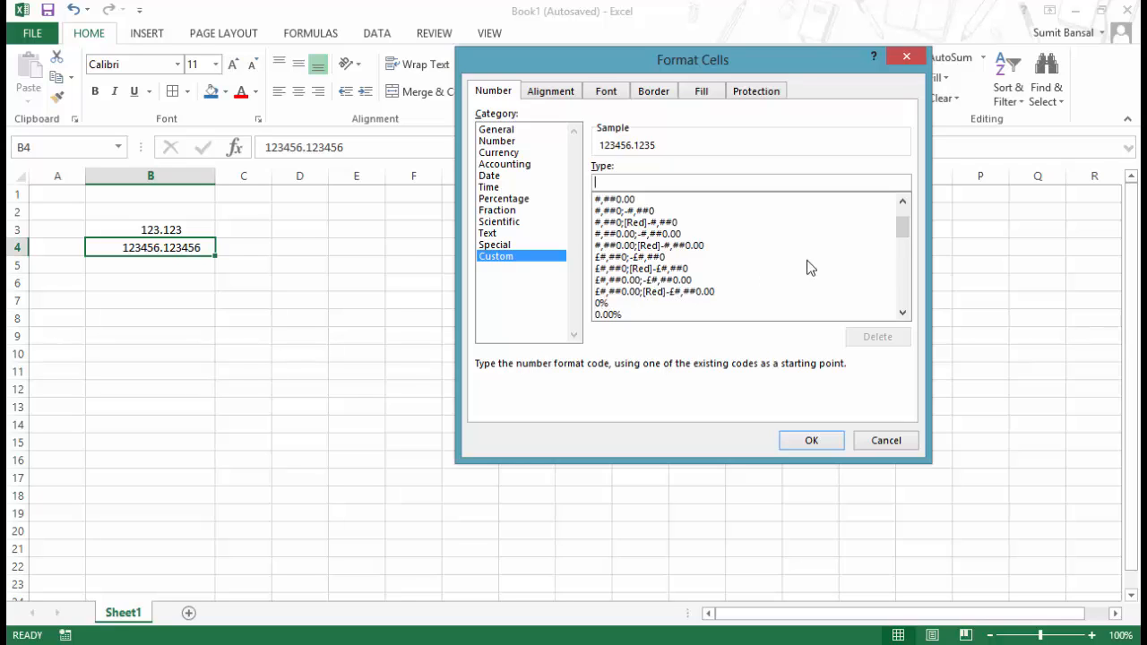
{"action": "scroll", "coordinate": [899, 230], "scroll_direction": "up", "scroll_amount": 2}
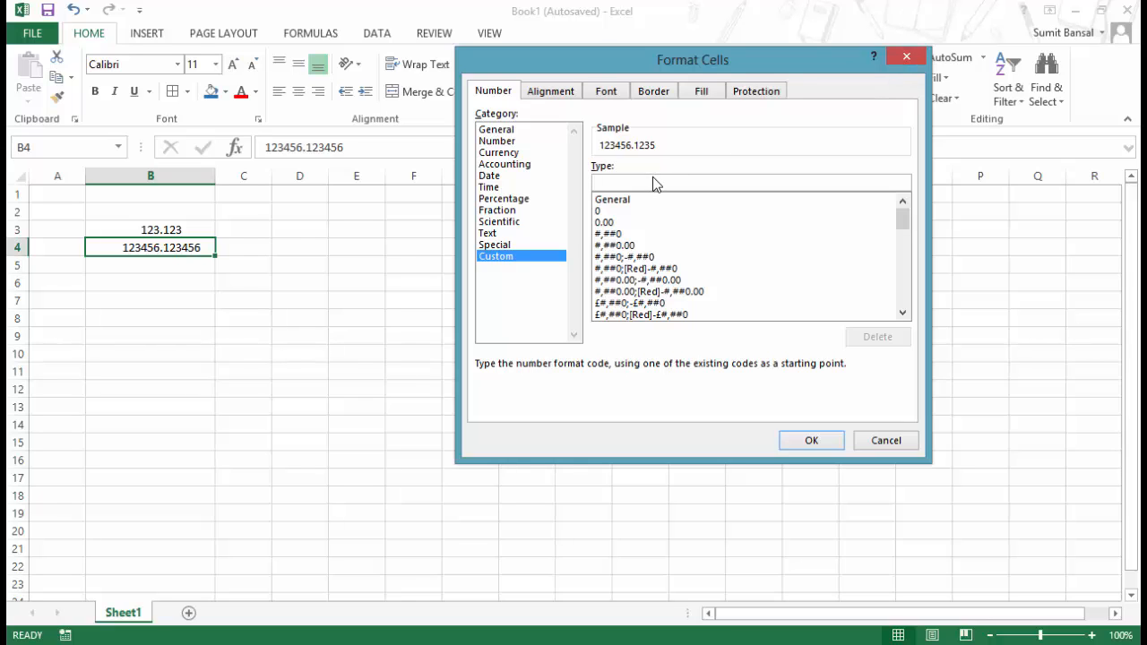
{"action": "type", "text": "0.0"}
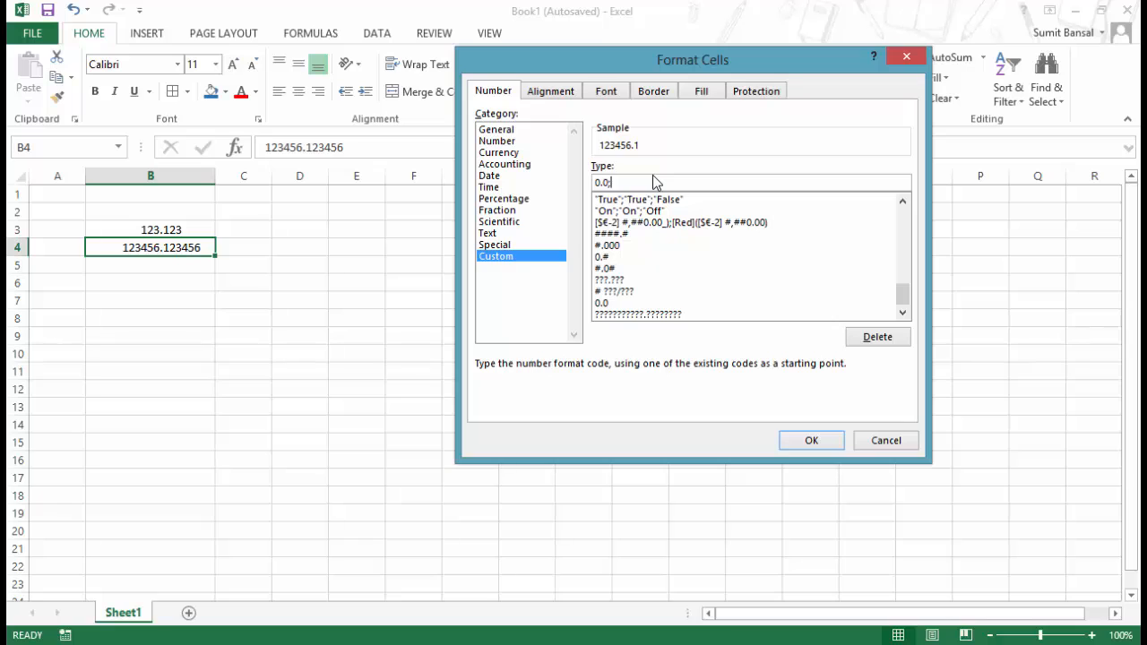
{"action": "type", "text": "-0.0"}
{"action": "type", "text": ";General"}
{"action": "left_click", "coordinate": [819, 440]}
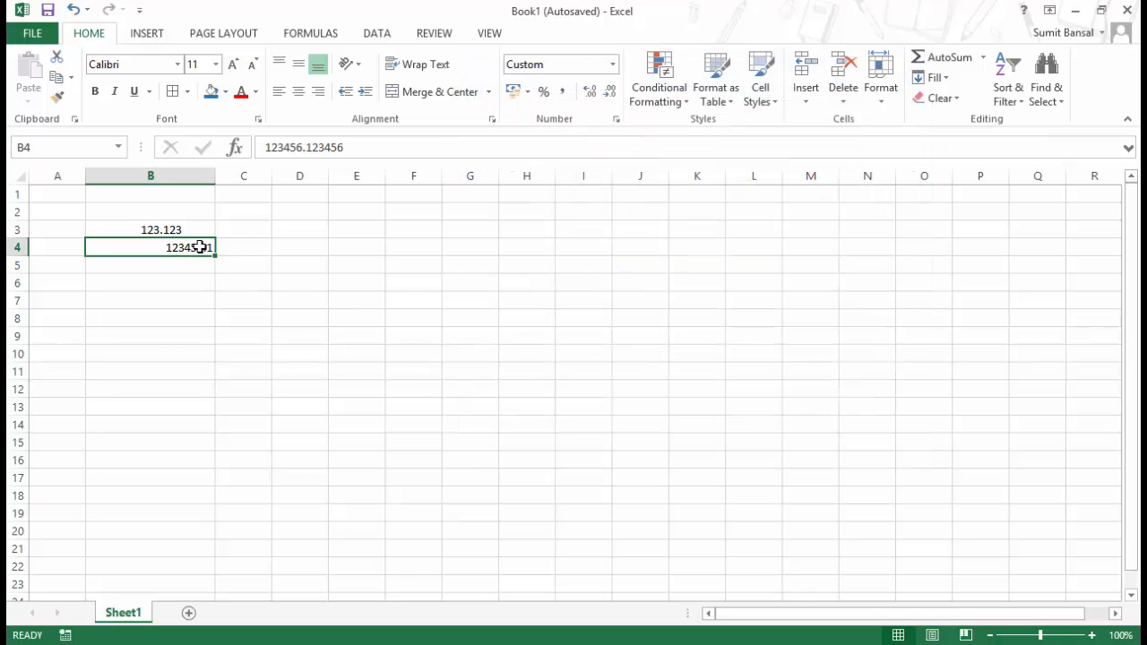
- Type the labels Positive, Negative, Zero and Text in D4:D7
{"action": "left_click", "coordinate": [299, 248]}
{"action": "type", "text": "POsii"}
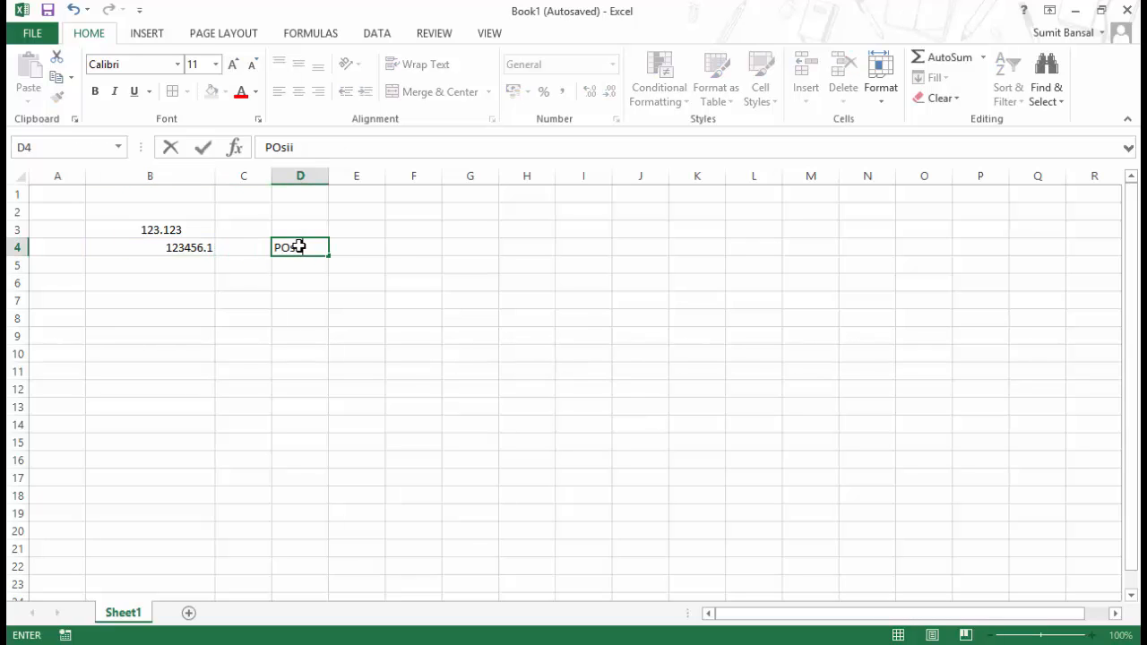
{"action": "key", "text": "BackSpace"}
{"action": "key", "text": "BackSpace"}
{"action": "type", "text": "osotive"}
{"action": "key", "text": "BackSpace"}
{"action": "key", "text": "BackSpace"}
{"action": "key", "text": "BackSpace"}
{"action": "key", "text": "BackSpace"}
{"action": "key", "text": "BackSpace"}
{"action": "type", "text": "itive"}
{"action": "key", "text": "Return"}
{"action": "type", "text": "N"}
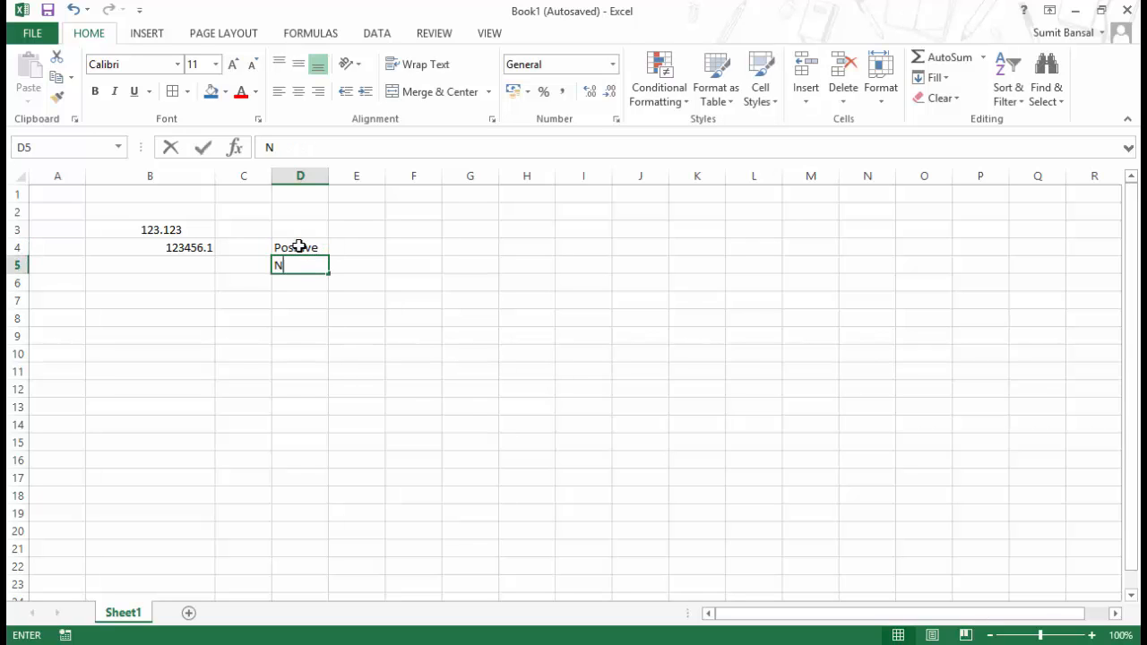
{"action": "type", "text": "egative"}
{"action": "key", "text": "Return"}
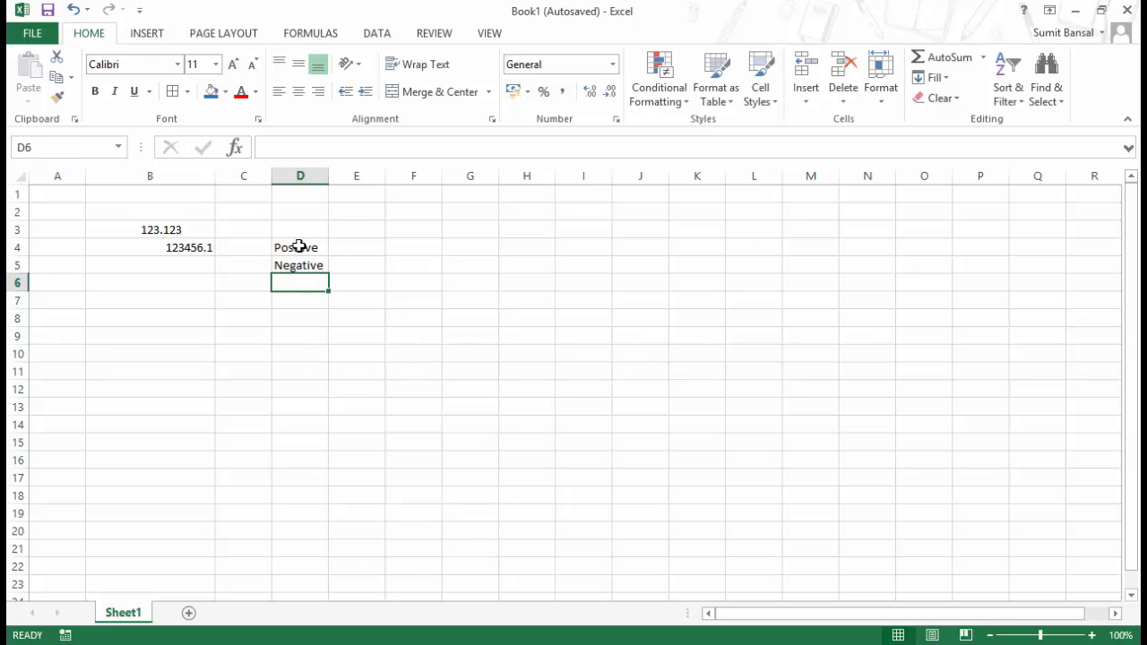
{"action": "type", "text": "Zero"}
{"action": "key", "text": "Return"}
{"action": "type", "text": "Text"}
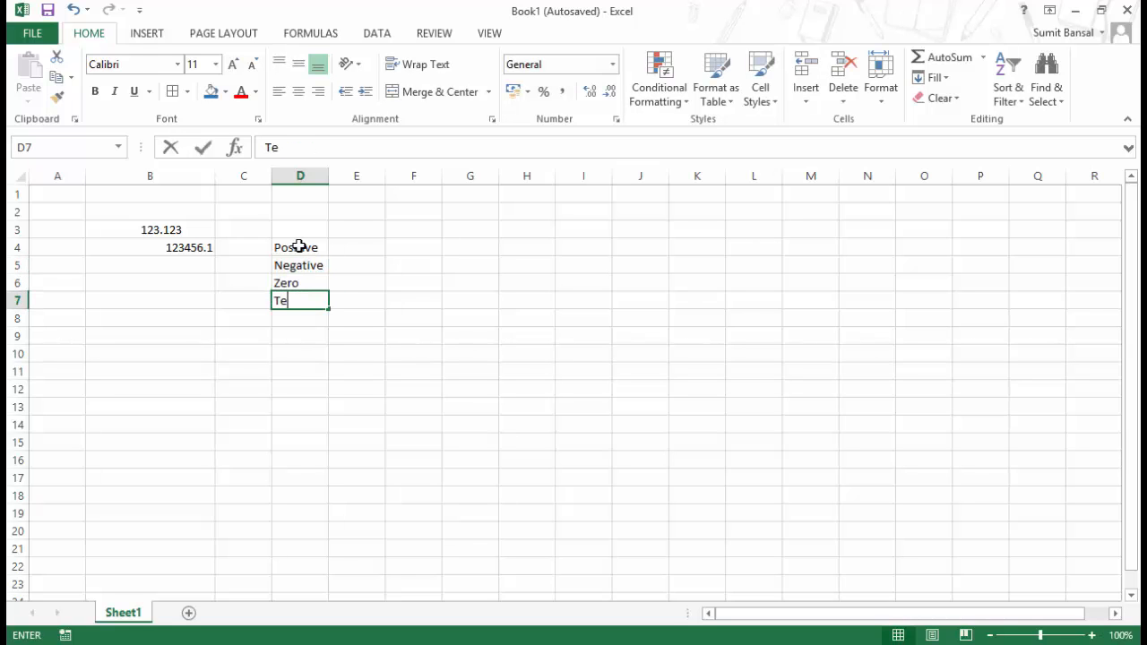
{"action": "key", "text": "Up"}
{"action": "key", "text": "Up"}
{"action": "key", "text": "Up"}
{"action": "key", "text": "Up"}
- Enter '0.0, '-0.0, 0 and General as the matching sections in E4:E7
{"action": "key", "text": "Down"}
{"action": "key", "text": "Right"}
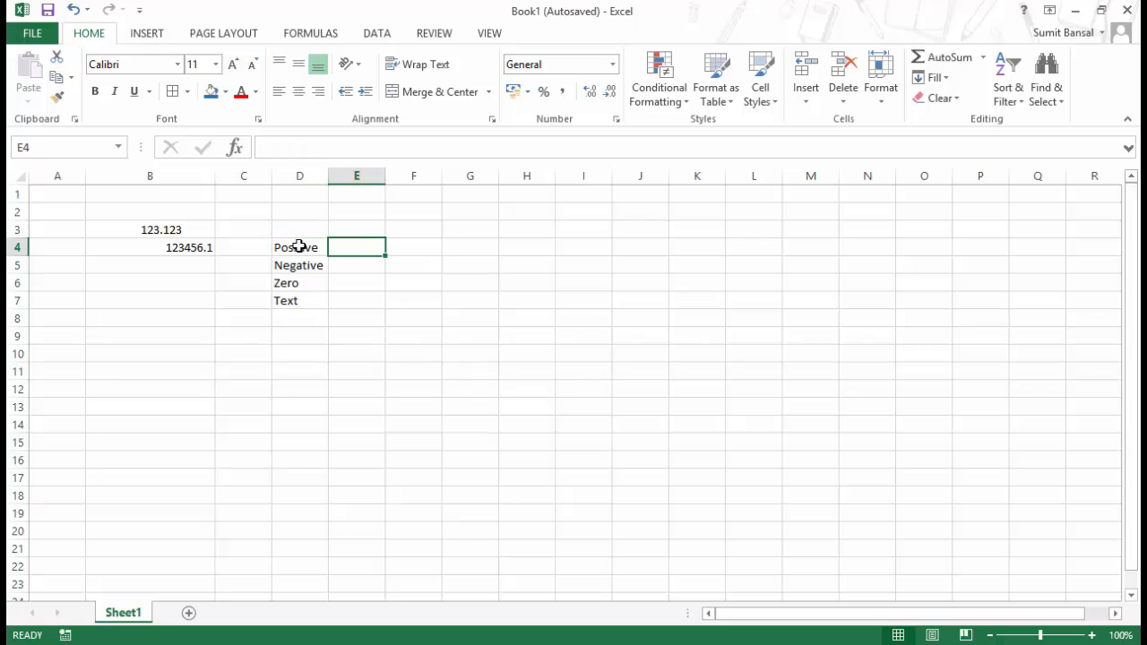
{"action": "type", "text": "0.0"}
{"action": "key", "text": "Return"}
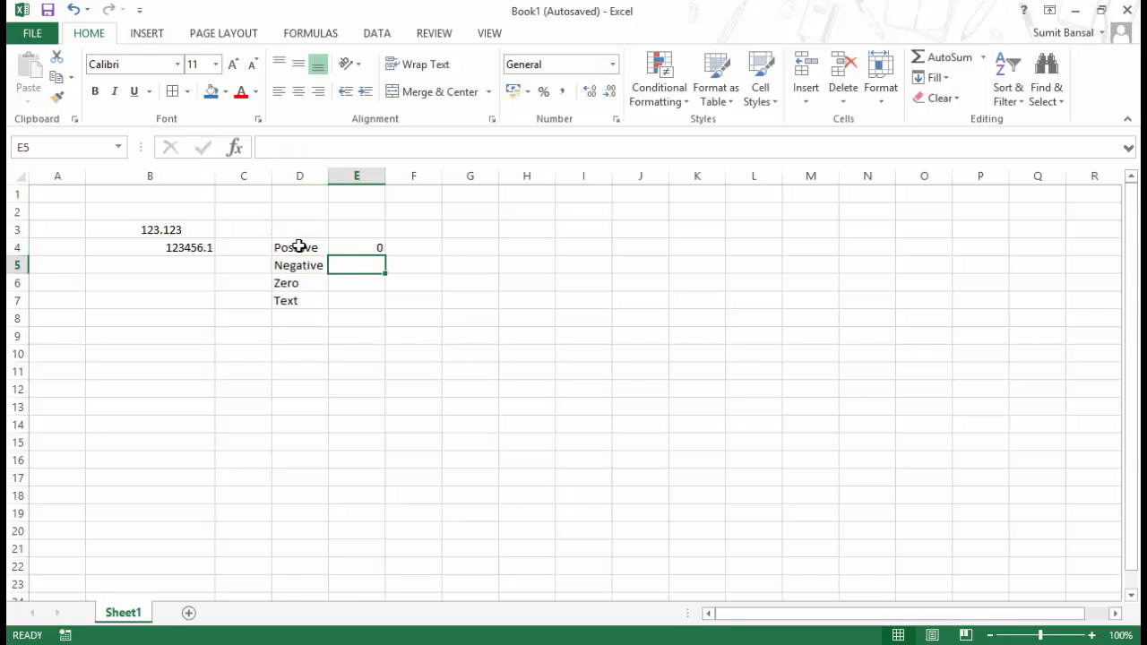
{"action": "type", "text": "-0.0"}
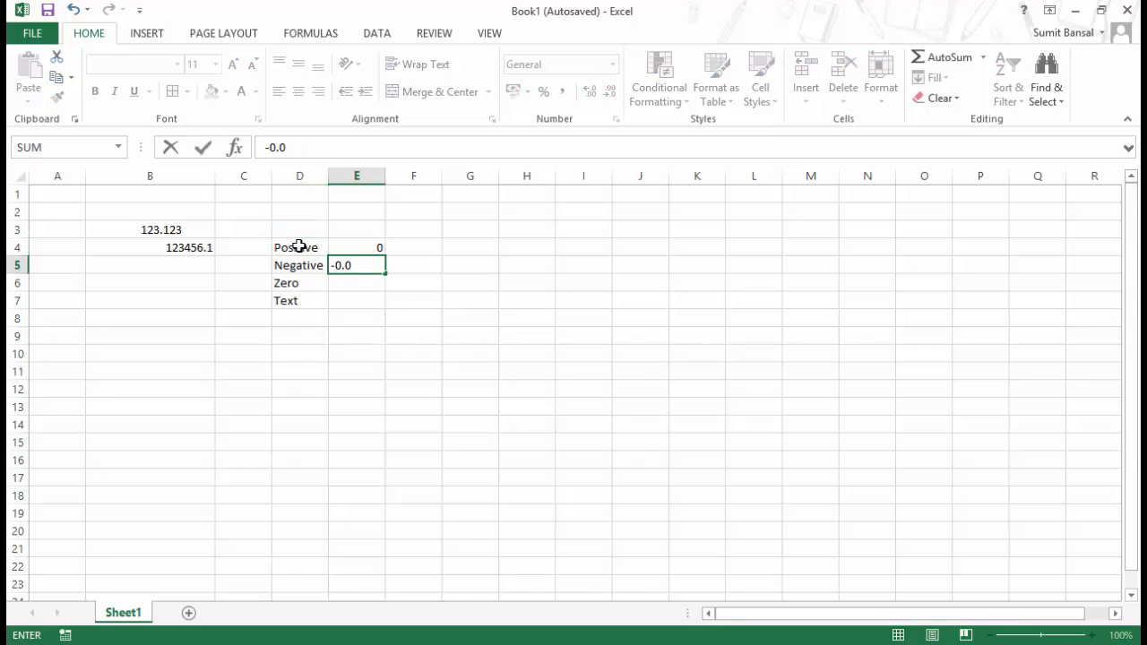
{"action": "key", "text": "Return"}
{"action": "type", "text": "0"}
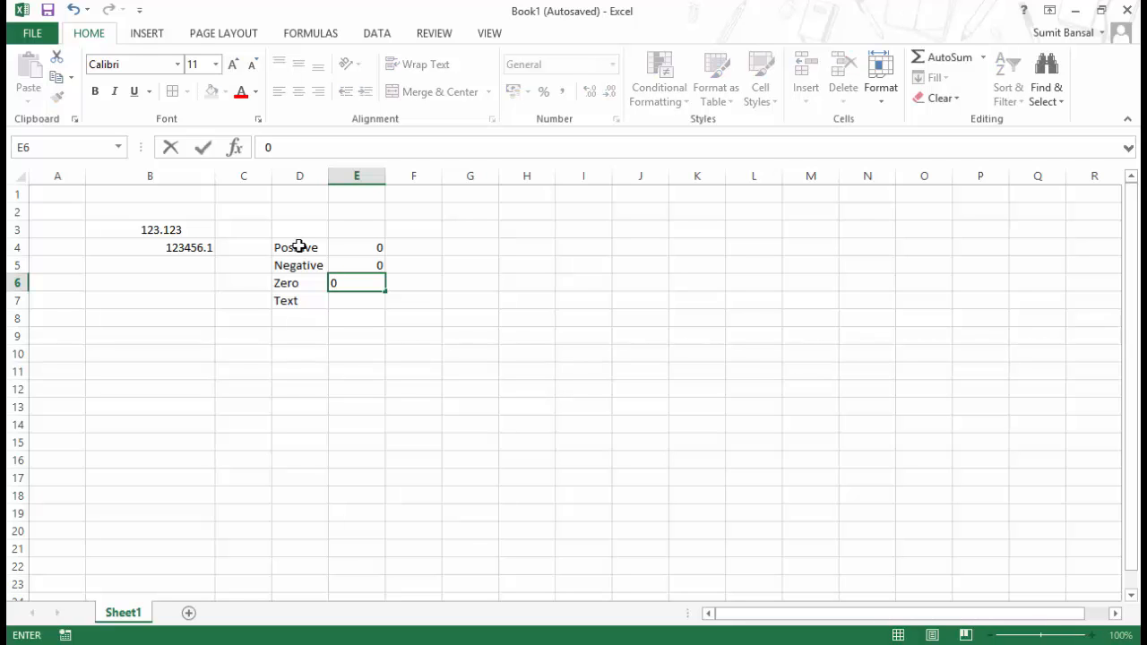
{"action": "key", "text": "Up"}
{"action": "key", "text": "Up"}
{"action": "key", "text": "F2"}
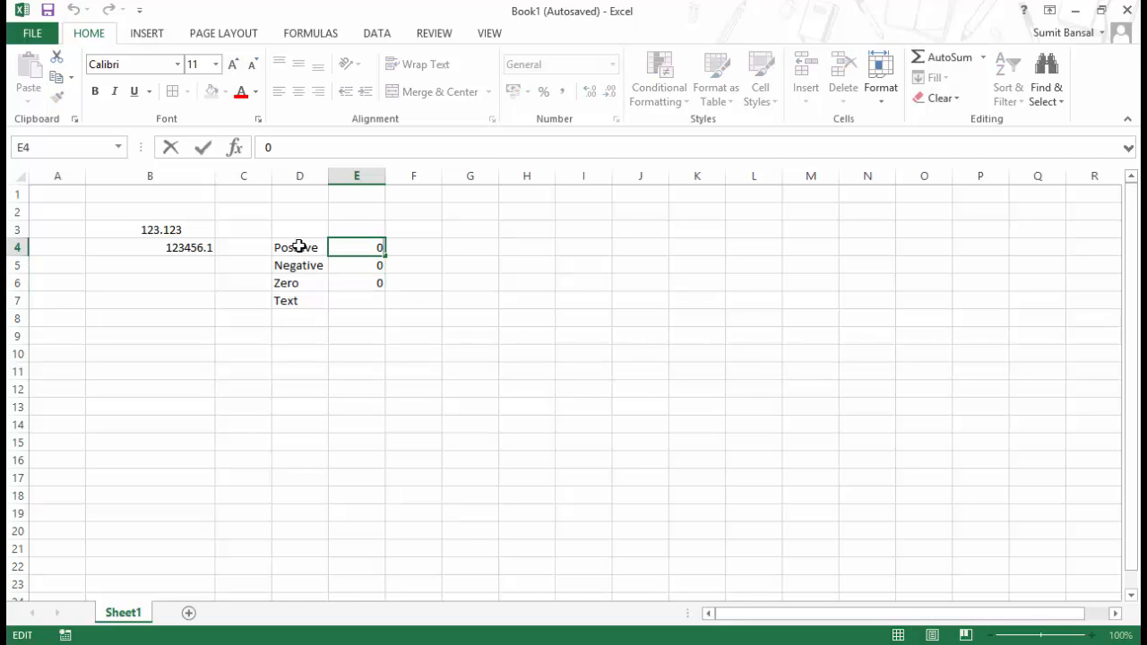
{"action": "key", "text": "Home"}
{"action": "type", "text": "'0."}
{"action": "key", "text": "Return"}
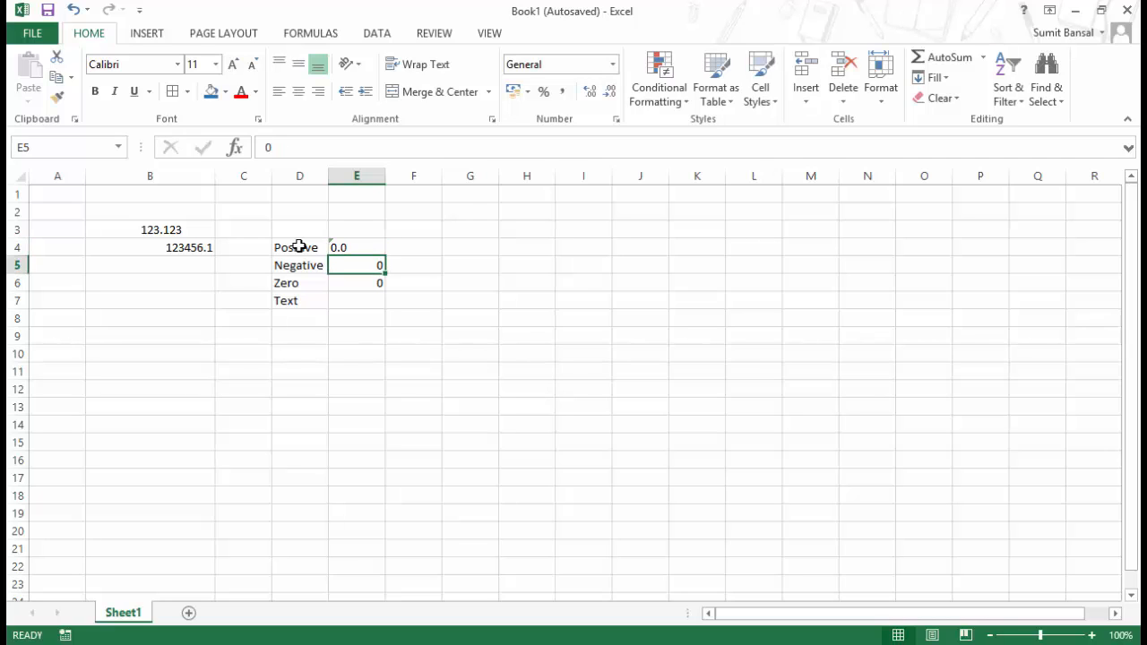
{"action": "type", "text": "'"}
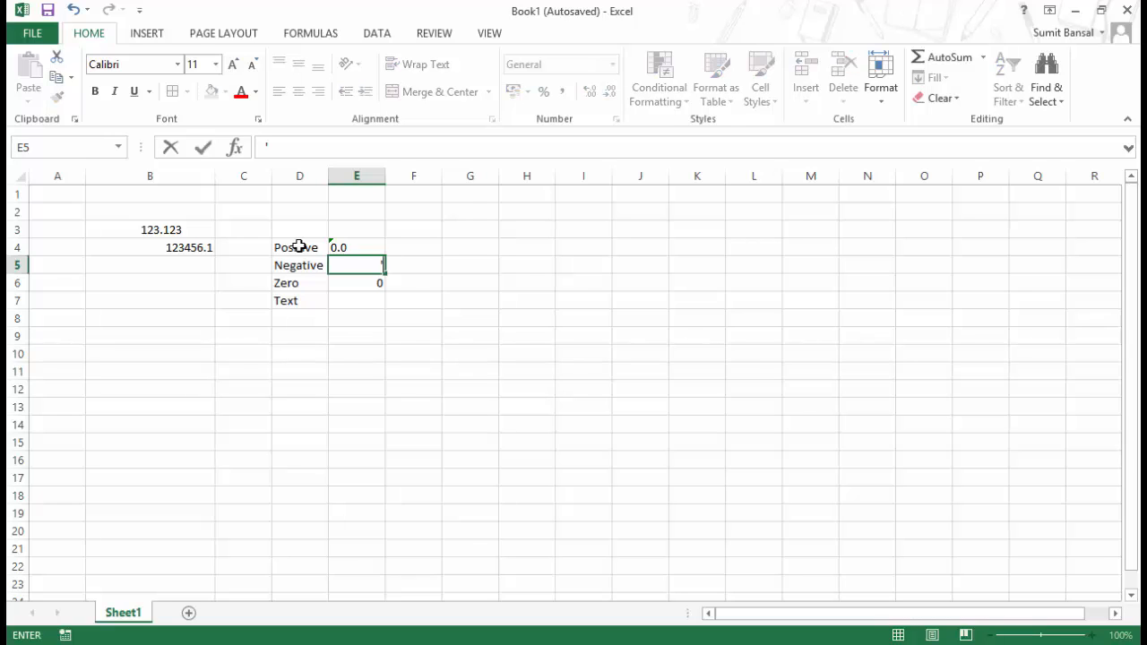
{"action": "type", "text": "-0.0"}
{"action": "key", "text": "Return"}
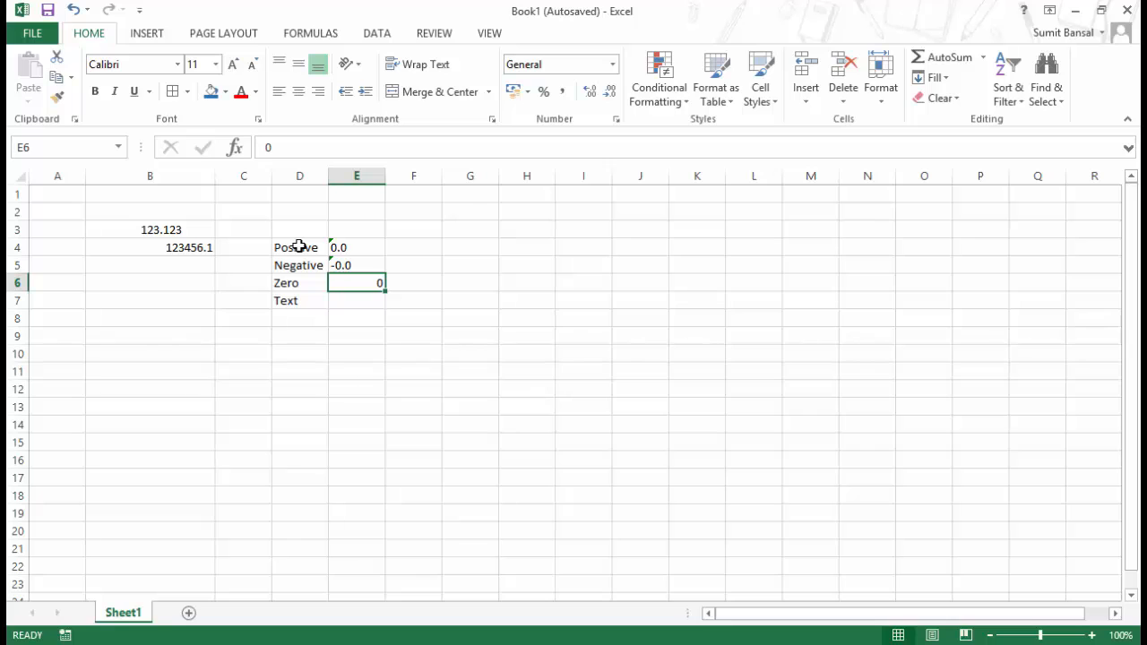
{"action": "key", "text": "Return"}
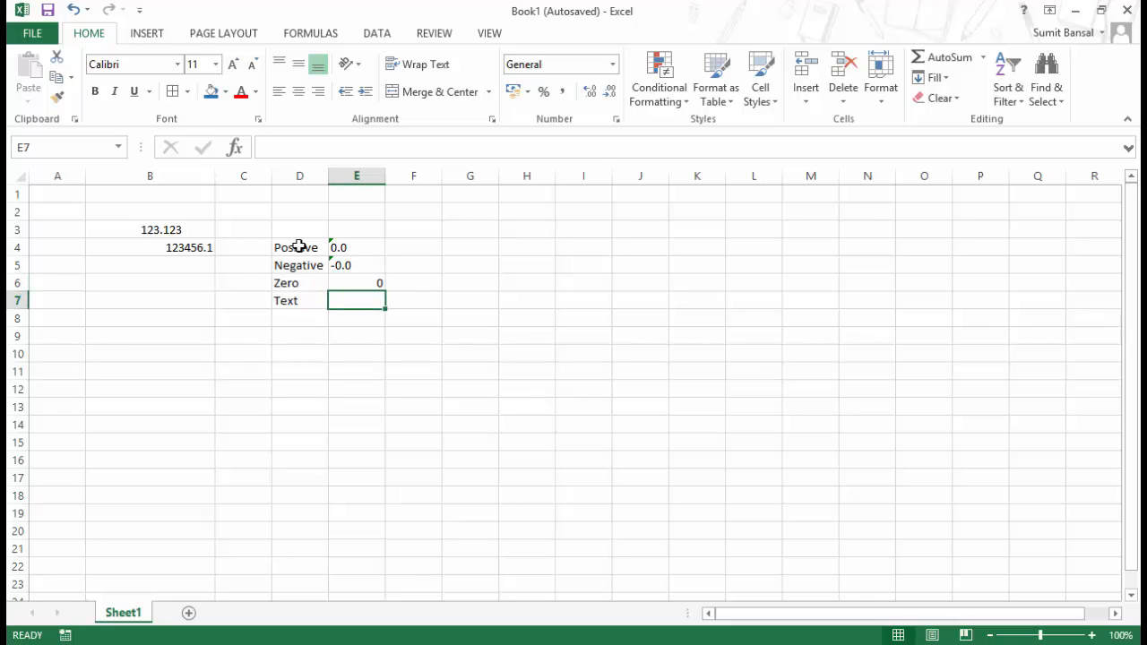
{"action": "type", "text": "Genera"}
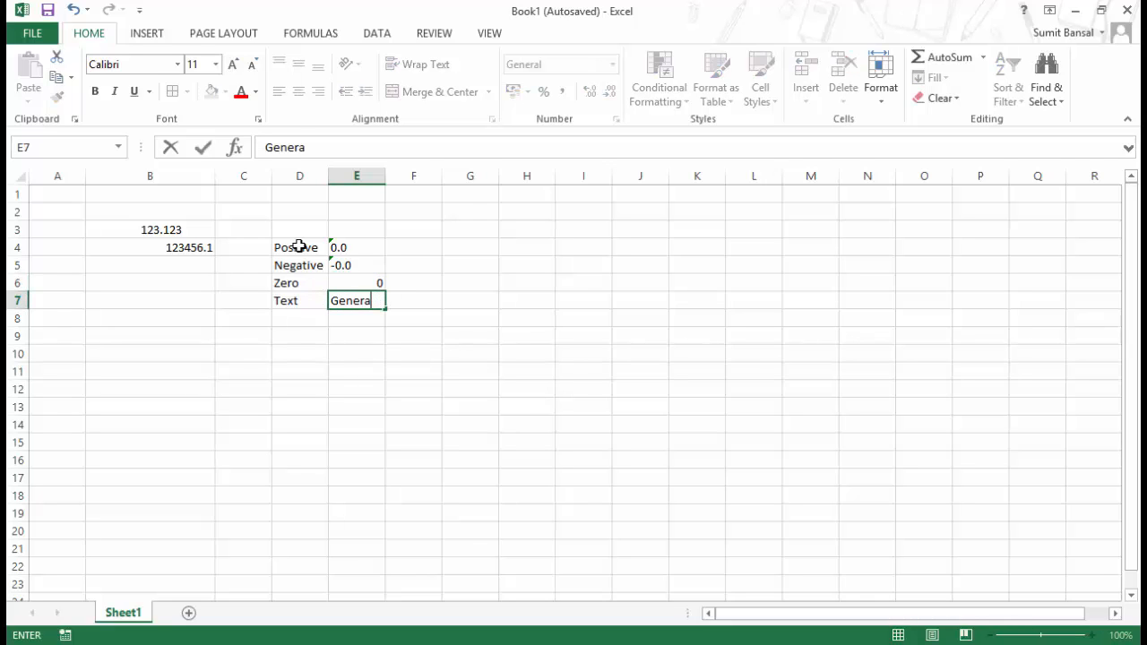
{"action": "type", "text": "l"}
{"action": "key", "text": "Left"}
{"action": "key", "text": "Left"}
{"action": "key", "text": "Up"}
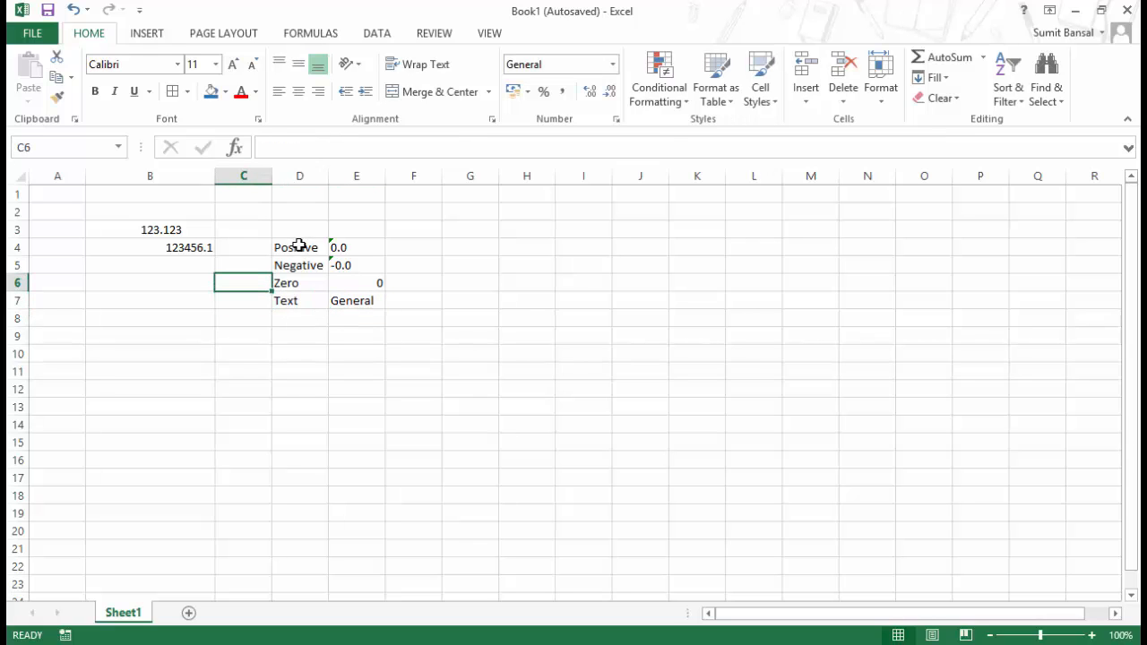
- Ignore the number-stored-as-text errors on E4 and E5
{"action": "left_click", "coordinate": [338, 247]}
{"action": "left_click", "coordinate": [314, 250]}
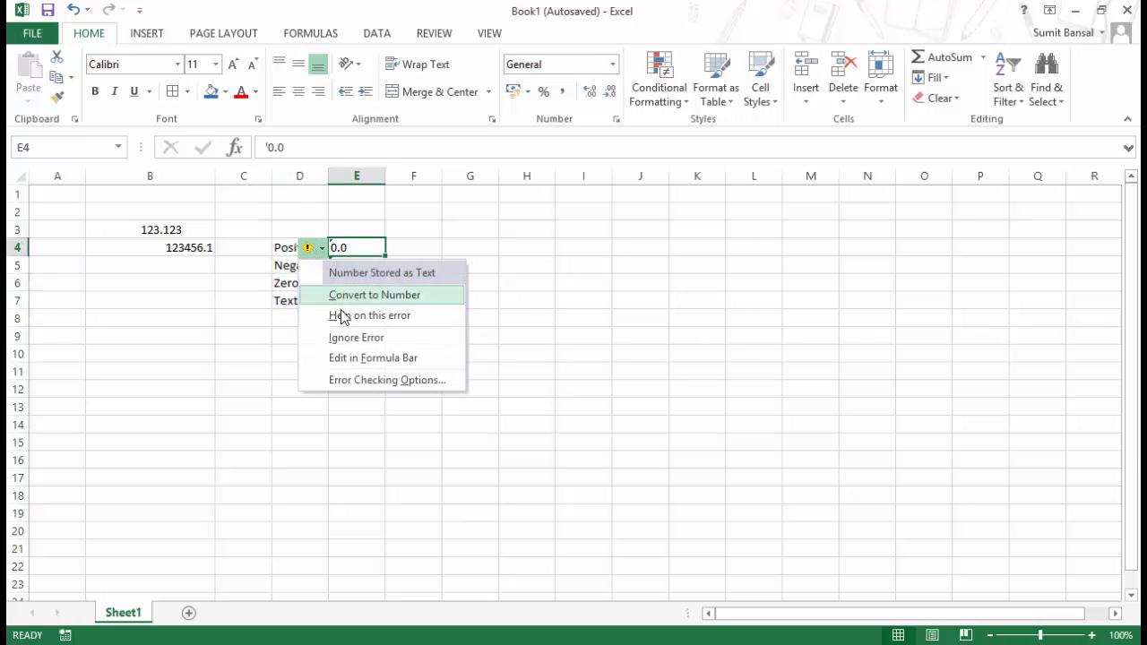
{"action": "left_click", "coordinate": [350, 338]}
{"action": "left_click", "coordinate": [340, 265]}
{"action": "left_click", "coordinate": [306, 271]}
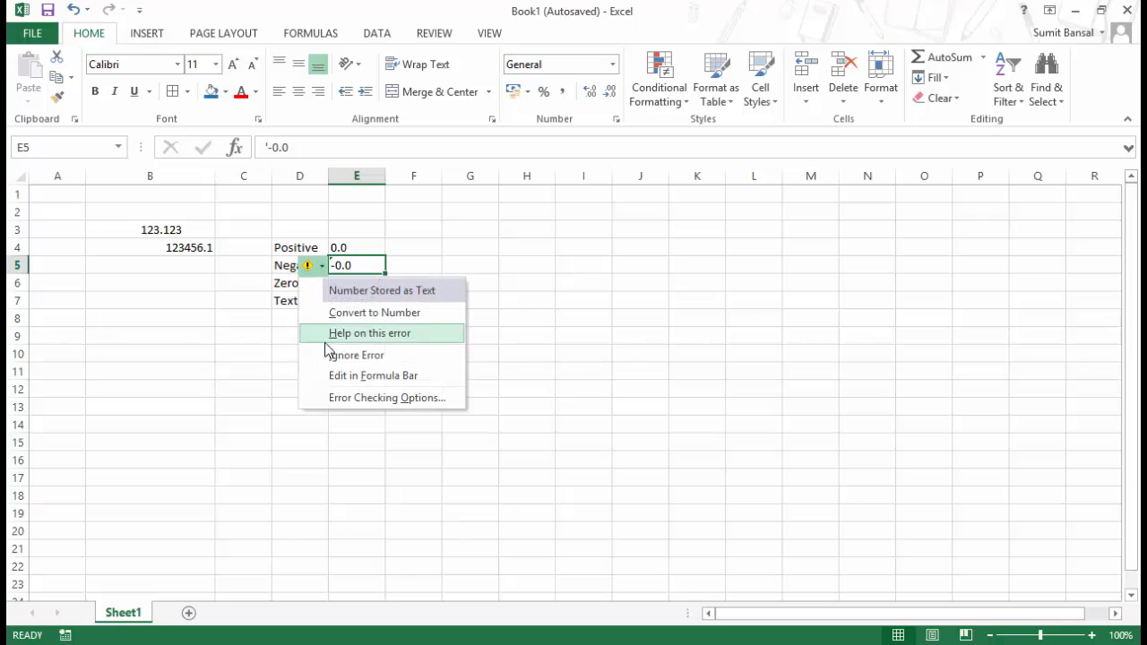
{"action": "left_click", "coordinate": [328, 352]}
{"action": "left_click", "coordinate": [173, 250]}
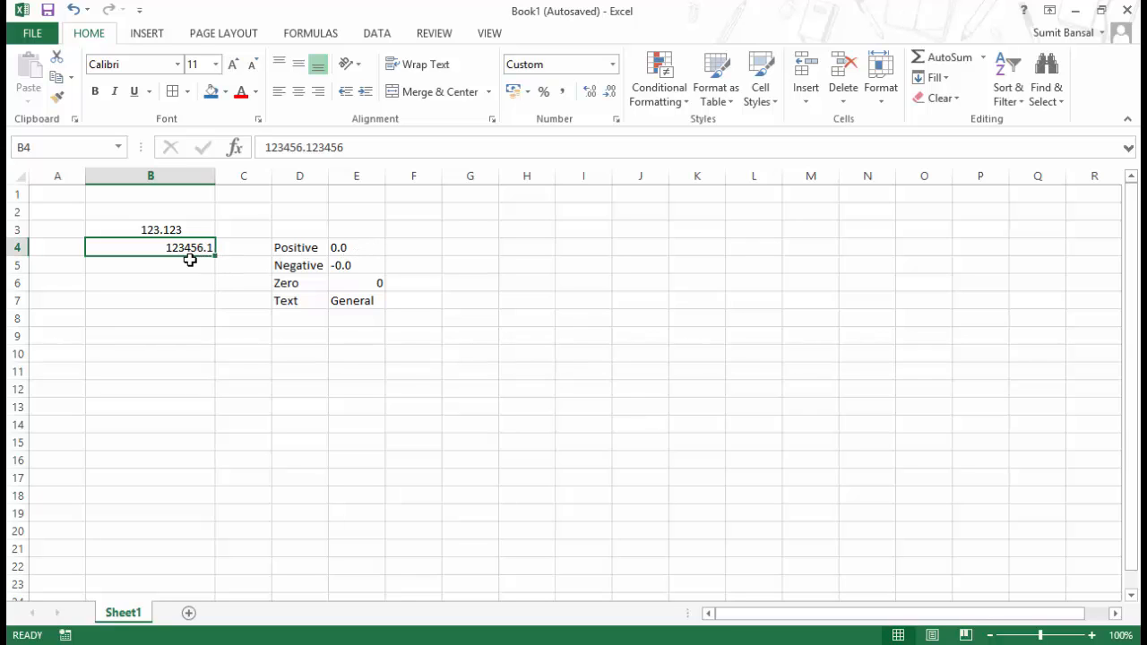
- Test B4's format with 123, -123.123, -12 and 0
{"action": "type", "text": "123"}
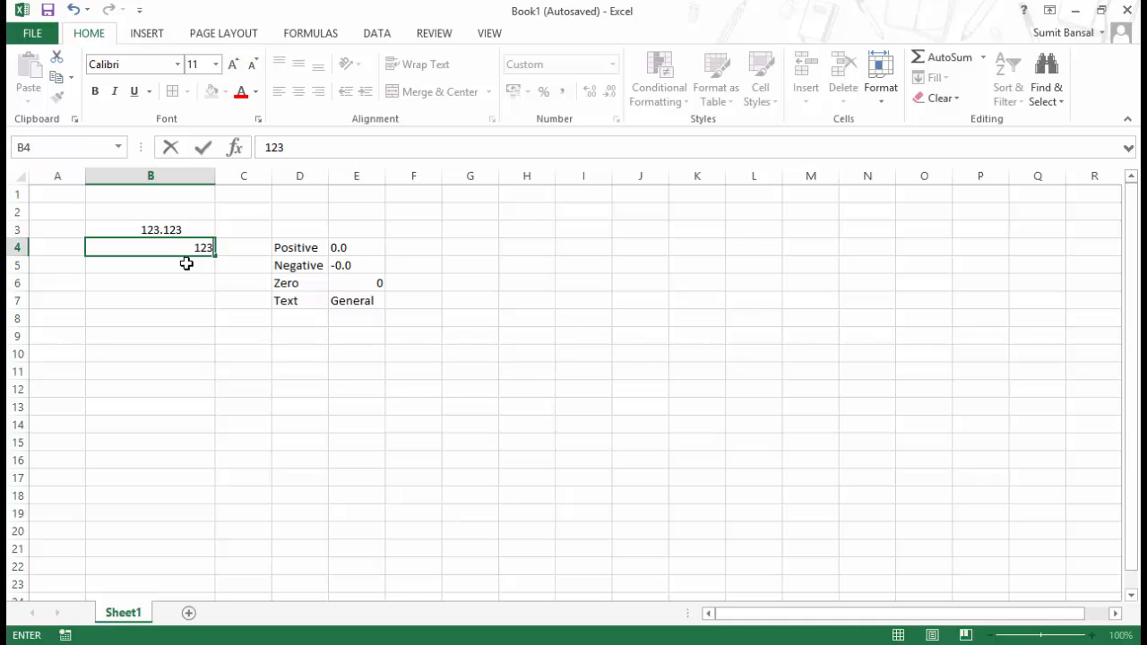
{"action": "key", "text": "Return"}
{"action": "key", "text": "Up"}
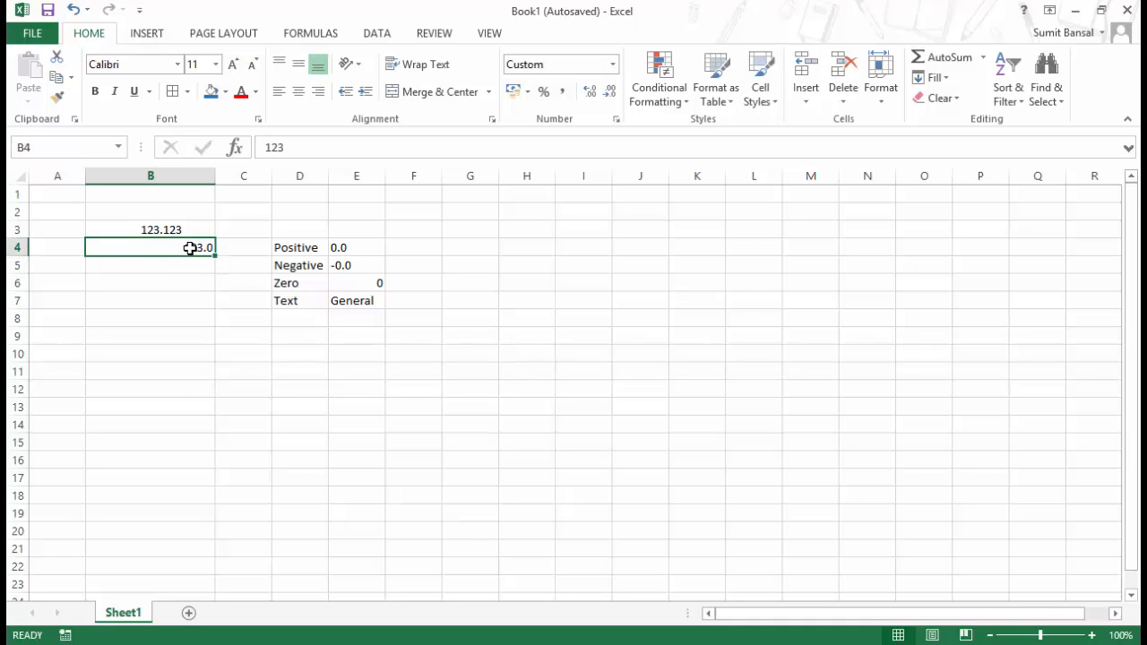
{"action": "type", "text": "-"}
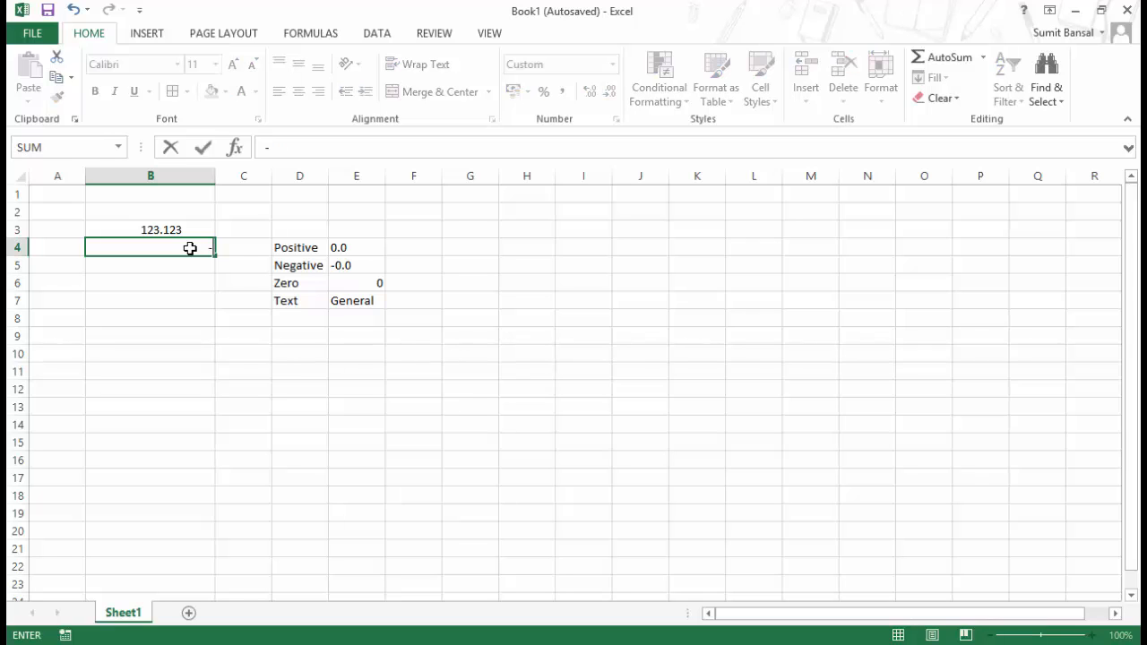
{"action": "type", "text": "123.123"}
{"action": "key", "text": "Return"}
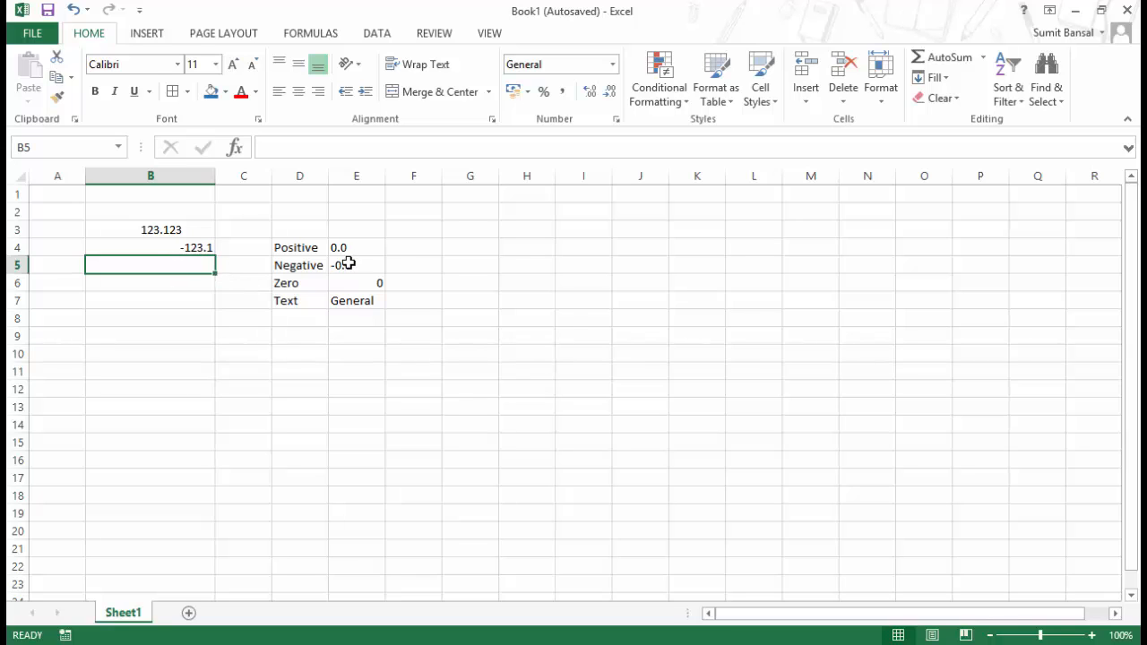
{"action": "left_click", "coordinate": [168, 250]}
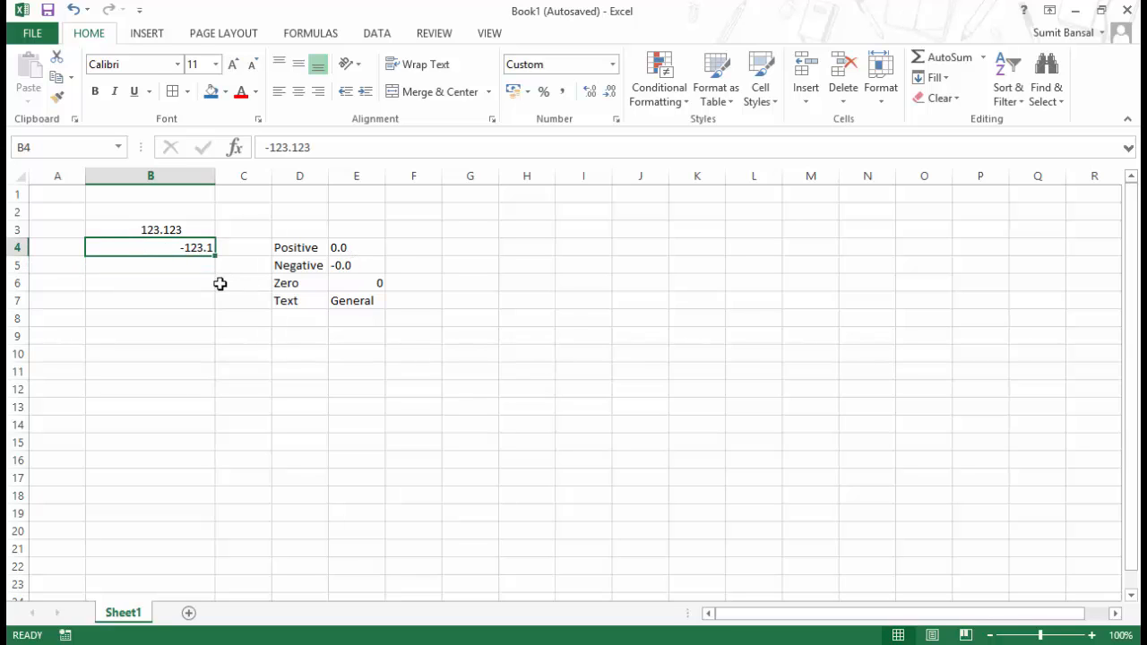
{"action": "type", "text": "-"}
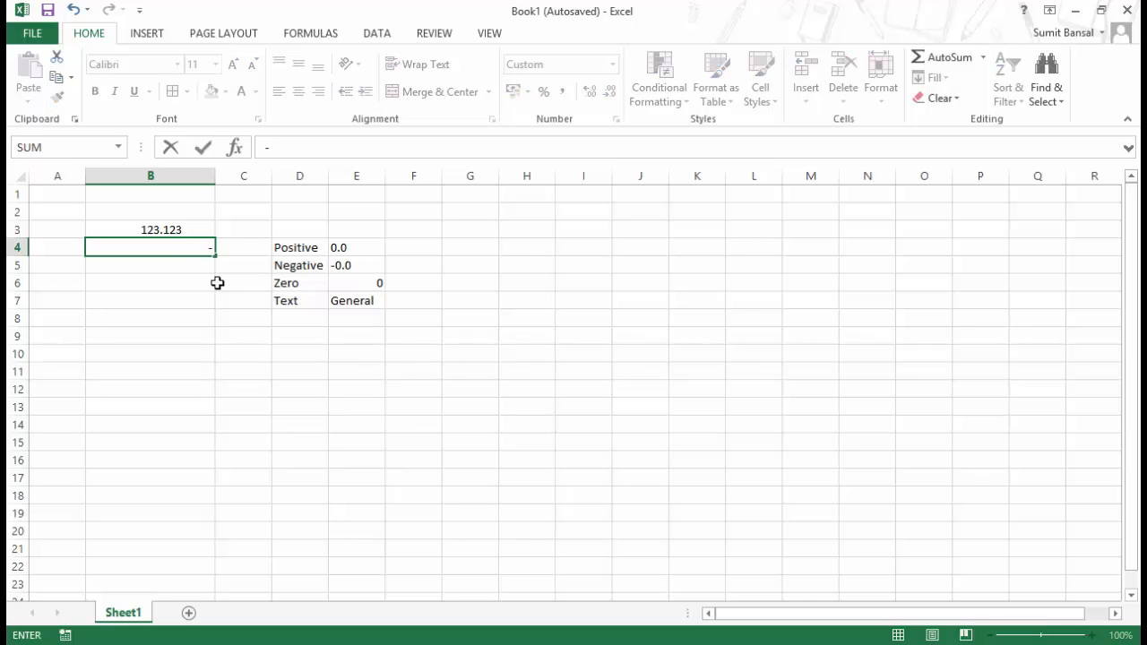
{"action": "type", "text": "12"}
{"action": "key", "text": "Return"}
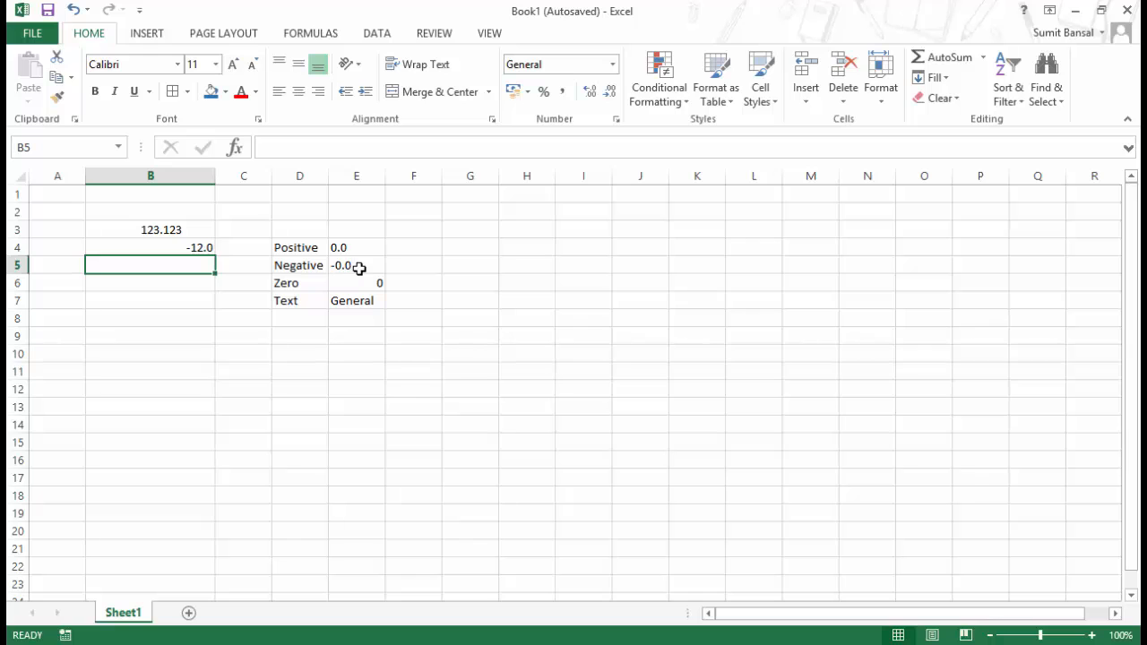
{"action": "left_click", "coordinate": [181, 245]}
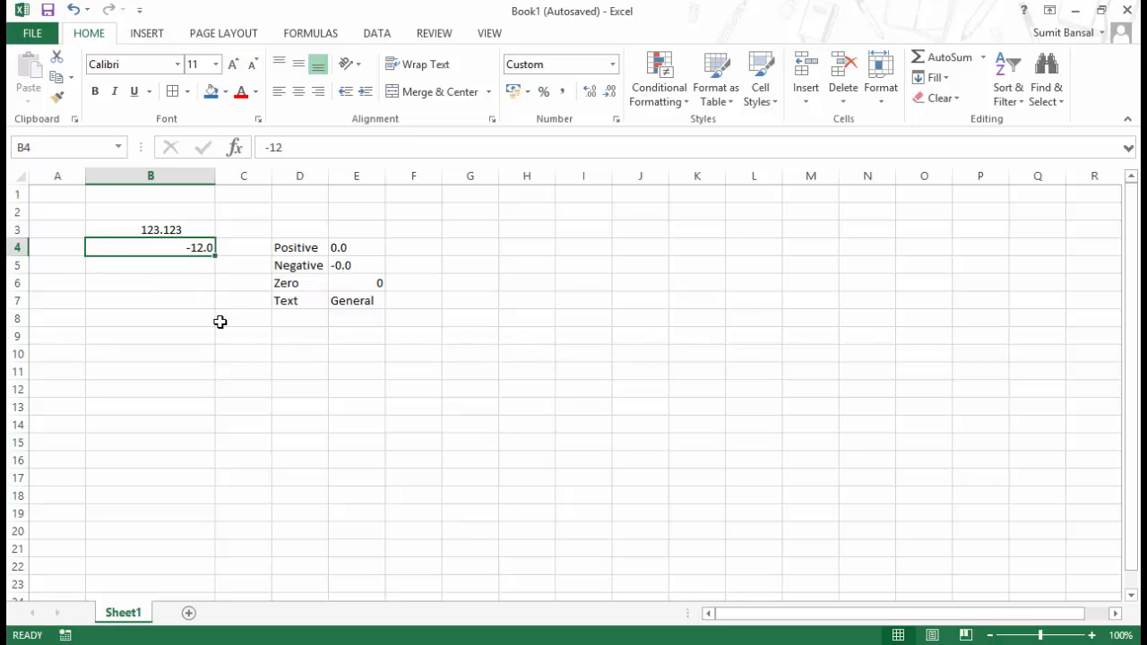
{"action": "type", "text": "0"}
{"action": "key", "text": "Return"}
{"action": "key", "text": "Up"}
- Change the Zero example in E6 to read 0.0 as text
{"action": "left_click", "coordinate": [361, 289]}
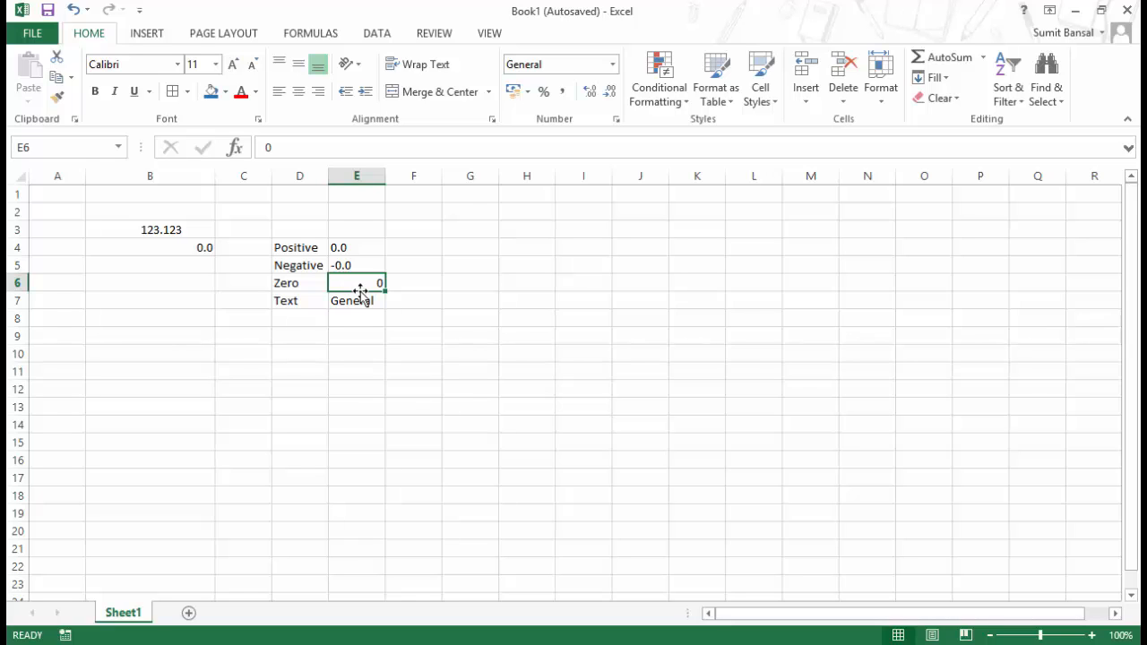
{"action": "type", "text": "'0.0"}
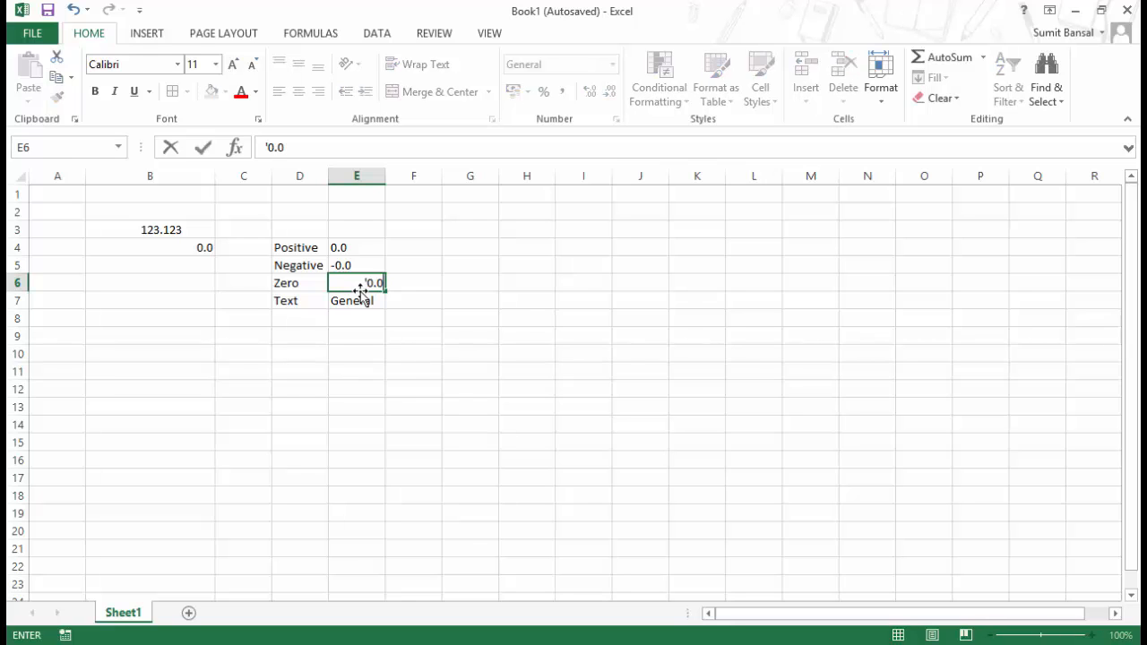
{"action": "key", "text": "ctrl+Return"}
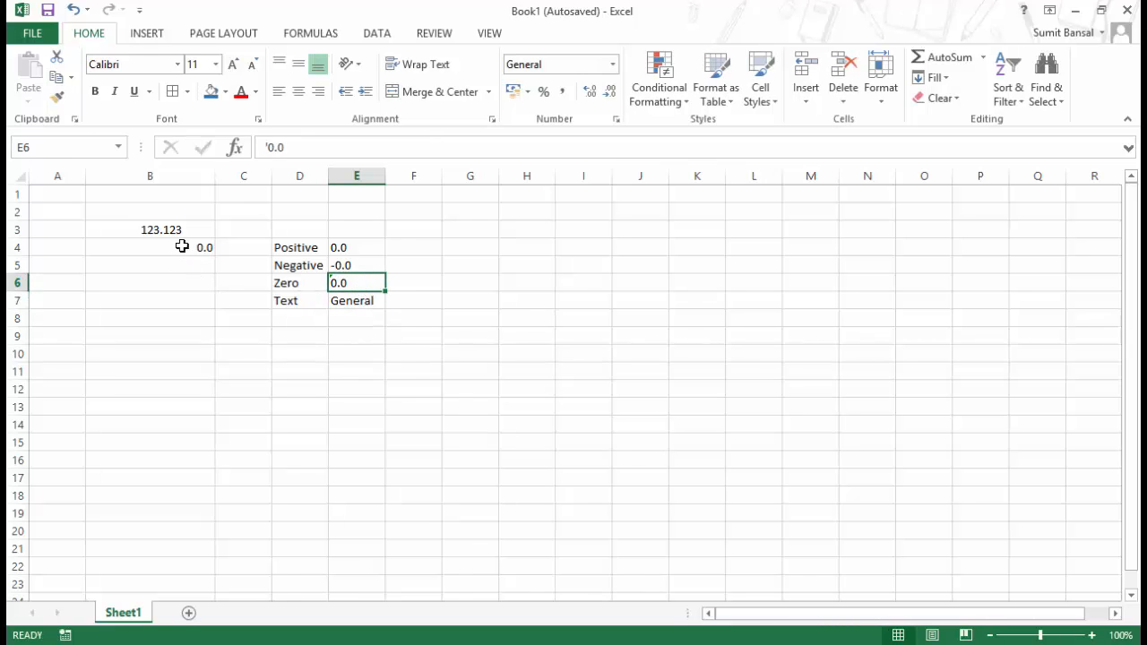
- Enter a person's name as text in B4 and open its Format Cells dialog
{"action": "left_click", "coordinate": [182, 246]}
{"action": "type", "text": "sumit"}
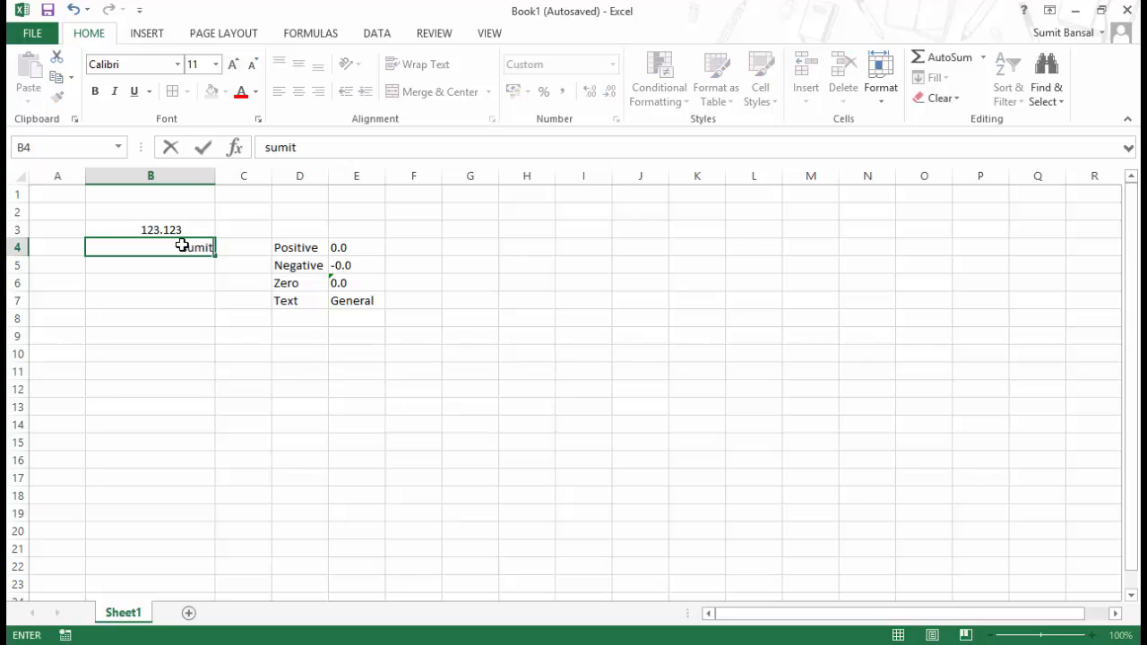
{"action": "type", "text": " bansal"}
{"action": "key", "text": "Return"}
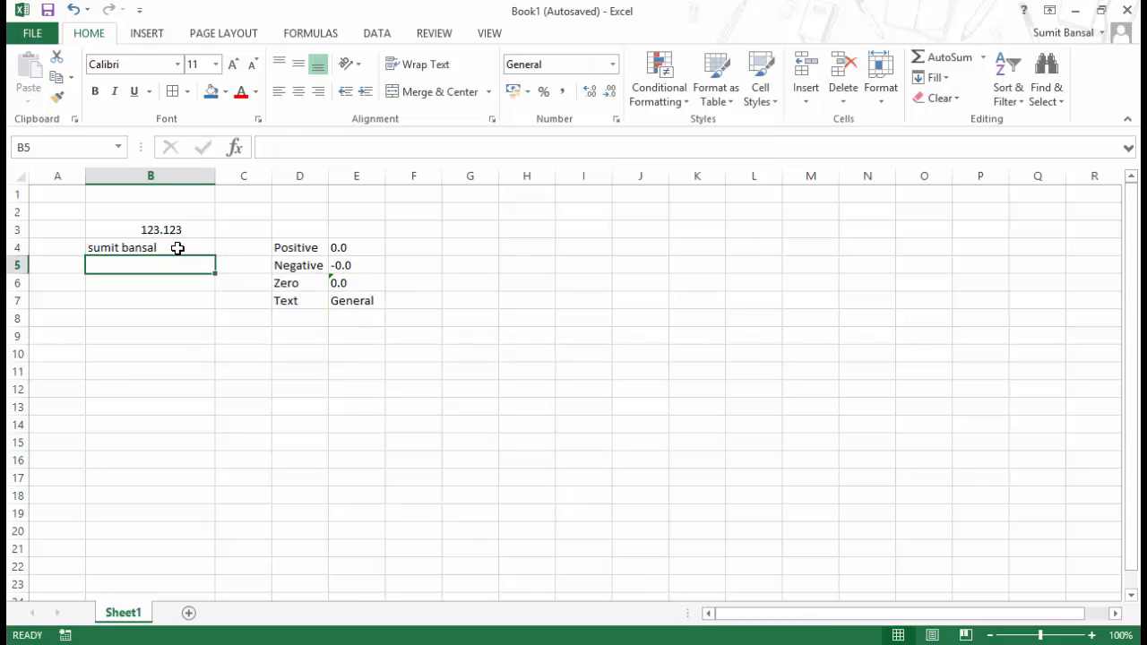
{"action": "left_click", "coordinate": [177, 249]}
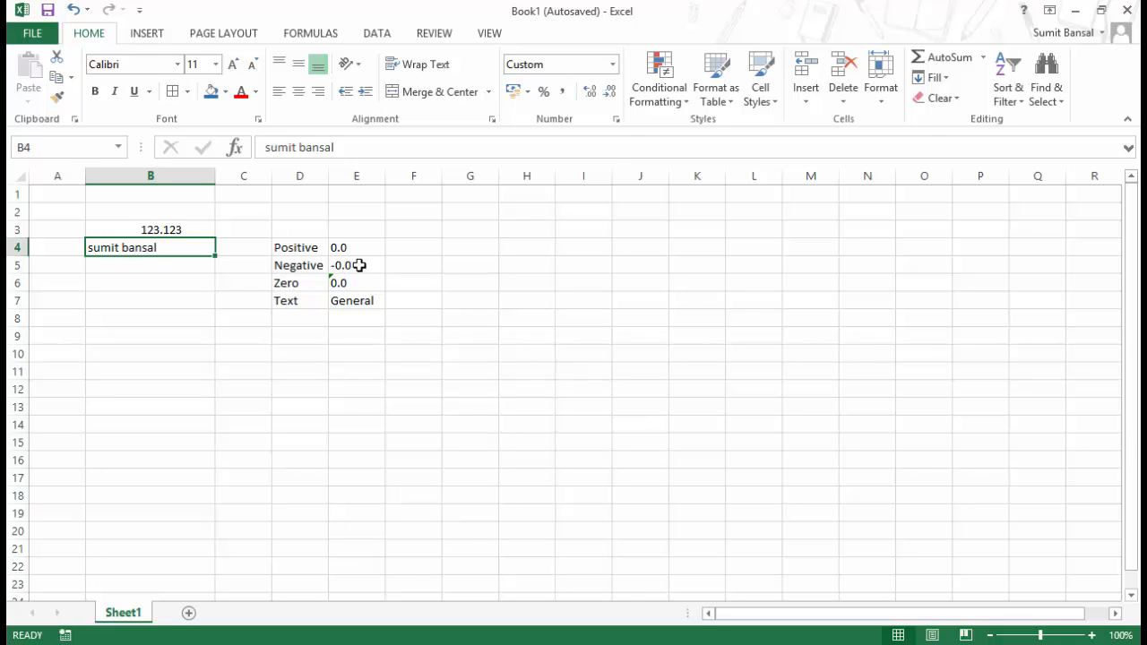
{"action": "key", "text": "ctrl+1"}
- Change B4's code to [Green]0.0;[Red]-0.0;[Blue]0.0 and apply it
{"action": "left_click", "coordinate": [596, 182]}
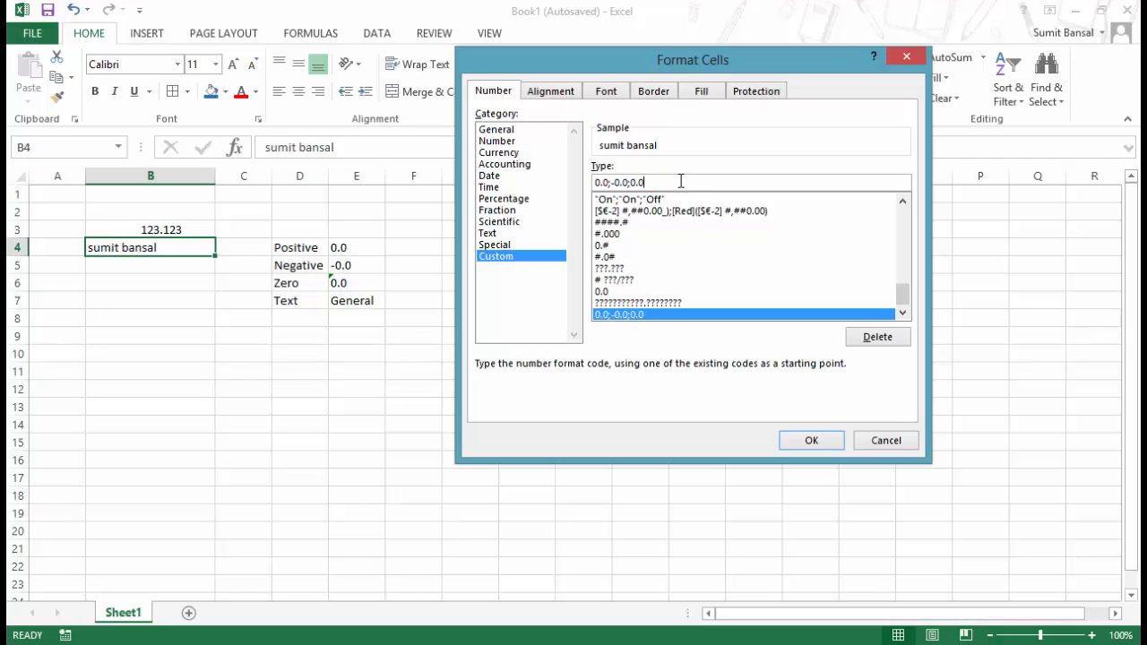
{"action": "left_click", "coordinate": [596, 183]}
{"action": "type", "text": "["}
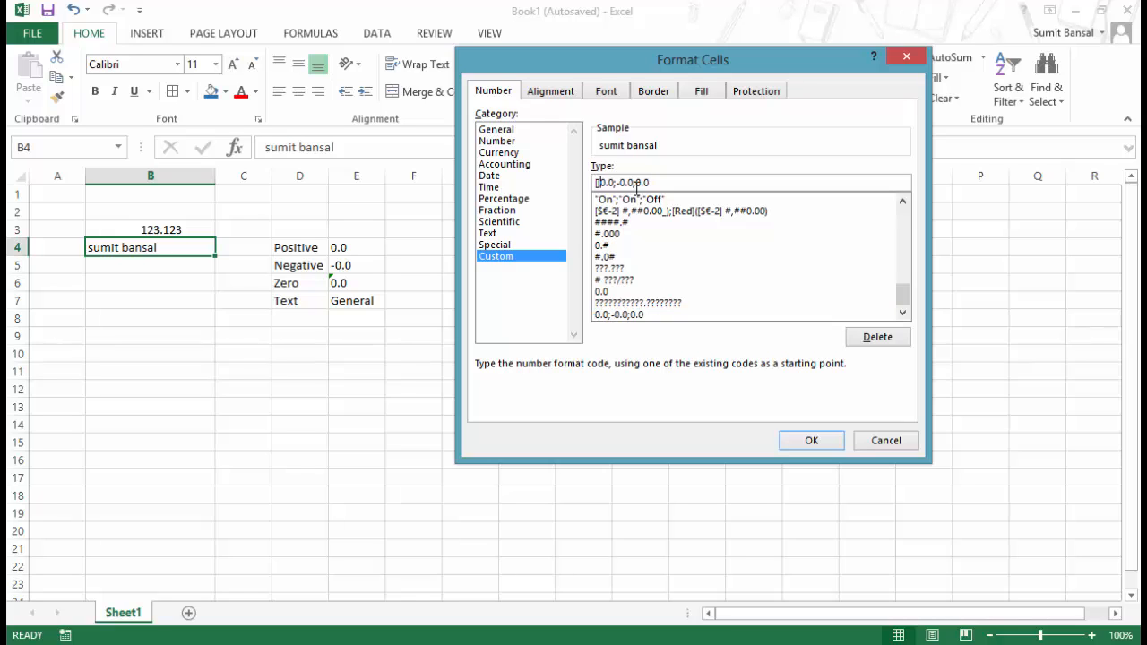
{"action": "type", "text": "Green]0.0;[Red]-0.0;["}
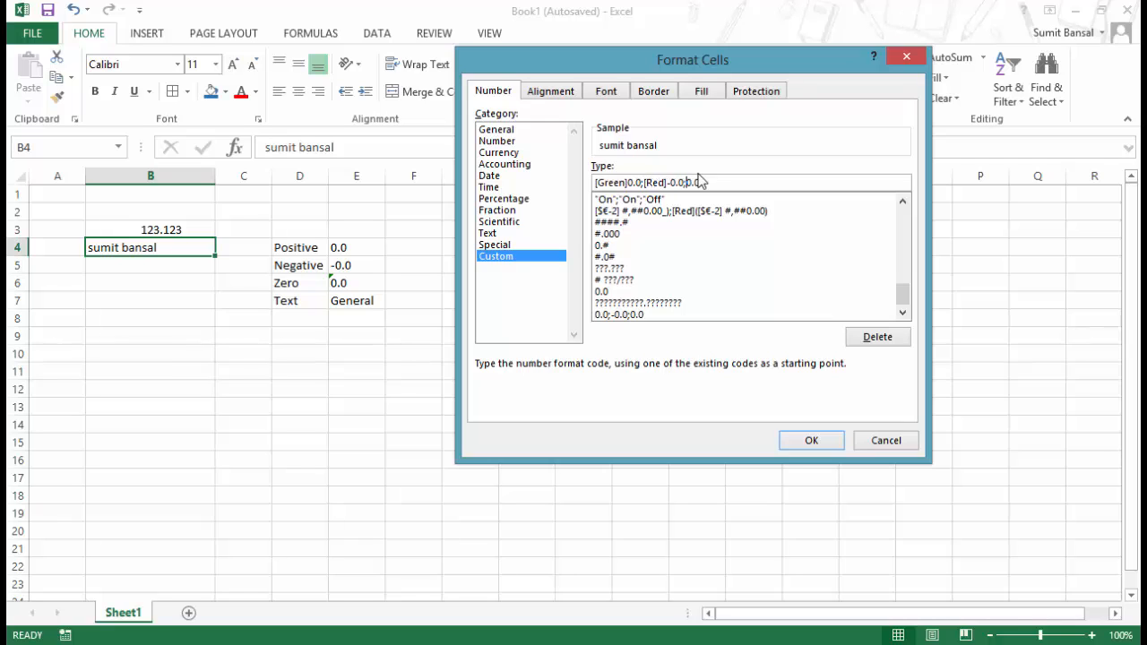
{"action": "type", "text": "Blue"}
{"action": "left_click_drag", "start_coordinate": [597, 182], "coordinate": [627, 182]}
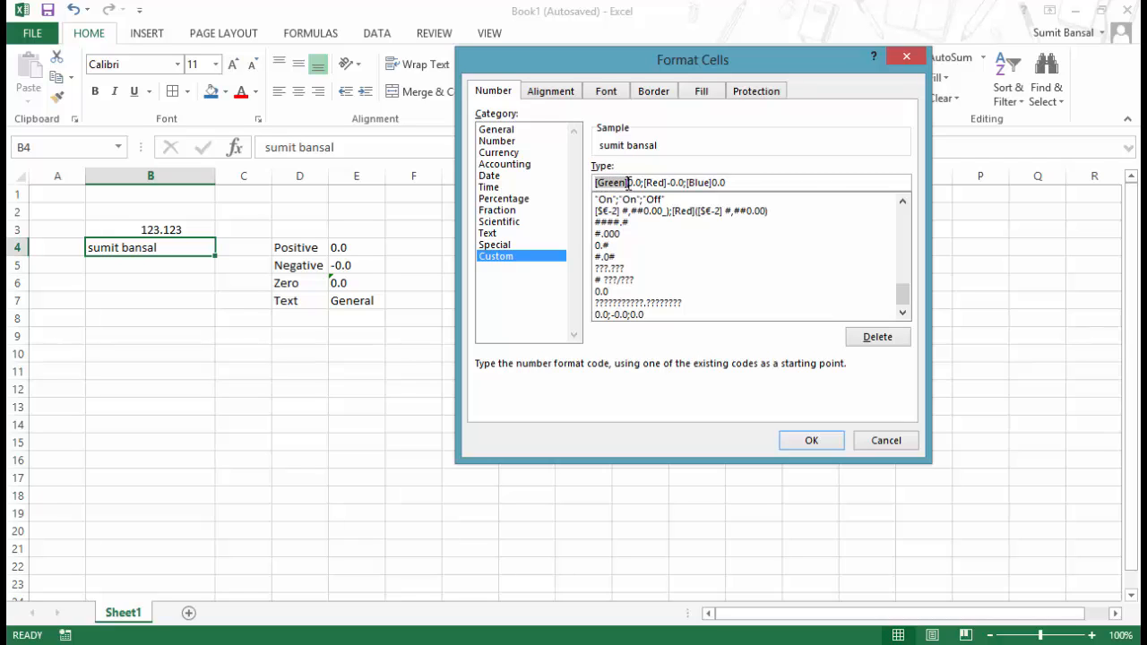
{"action": "left_click", "coordinate": [810, 441]}
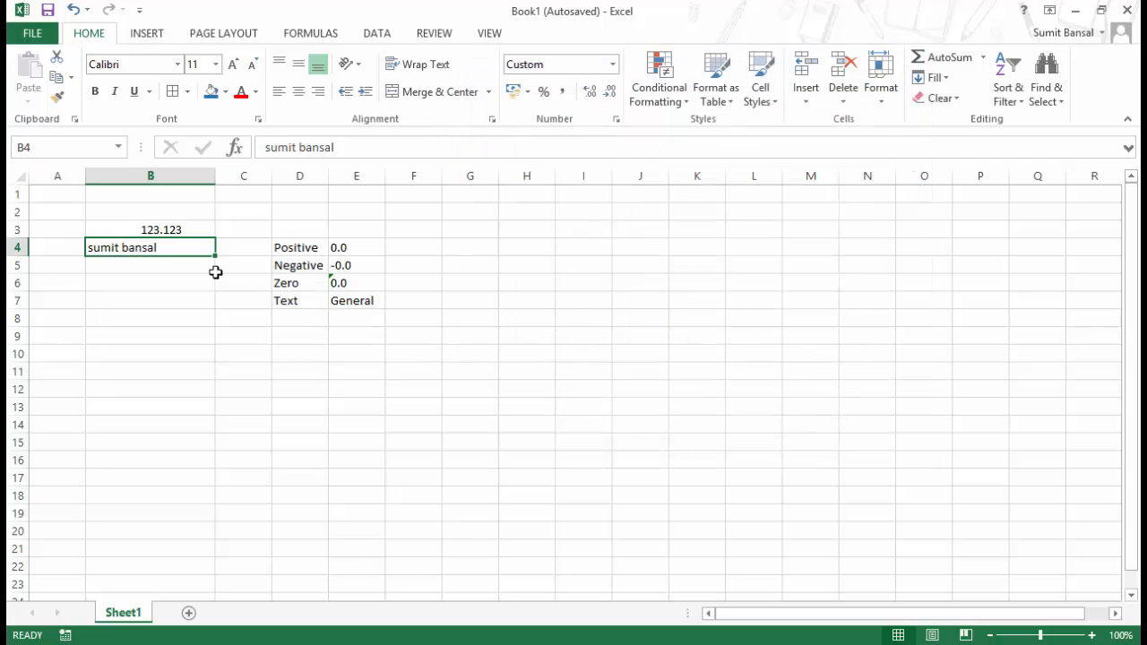
- Test B4 with 0, -123 and 123.123 to see blue, red and green
{"action": "type", "text": "0"}
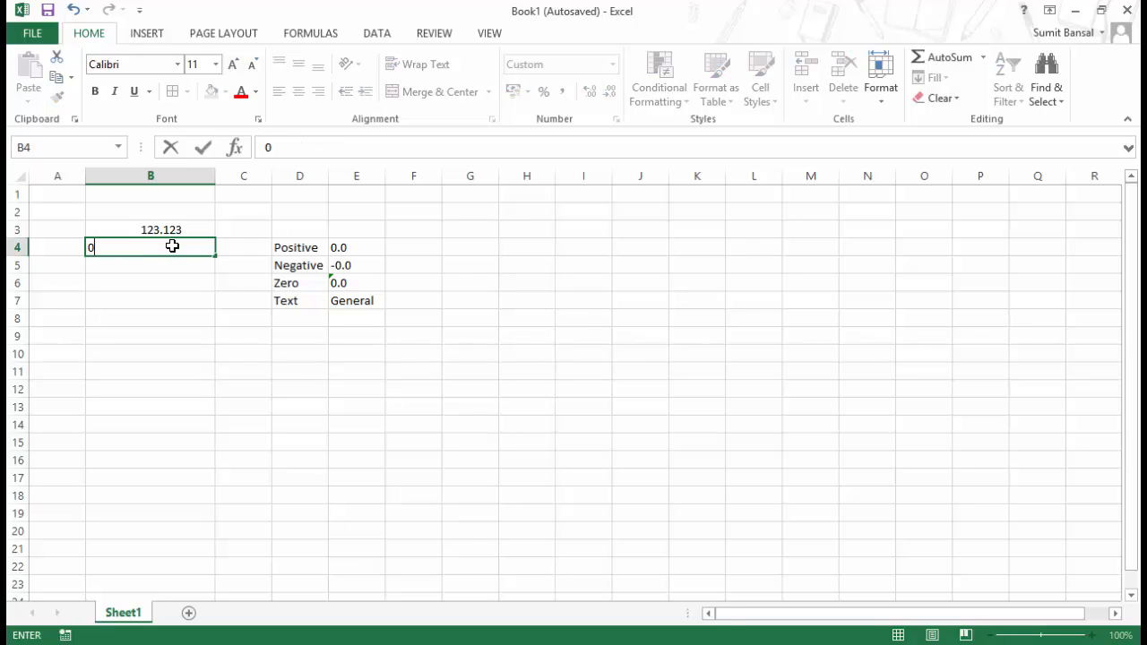
{"action": "key", "text": "Return"}
{"action": "left_click", "coordinate": [175, 249]}
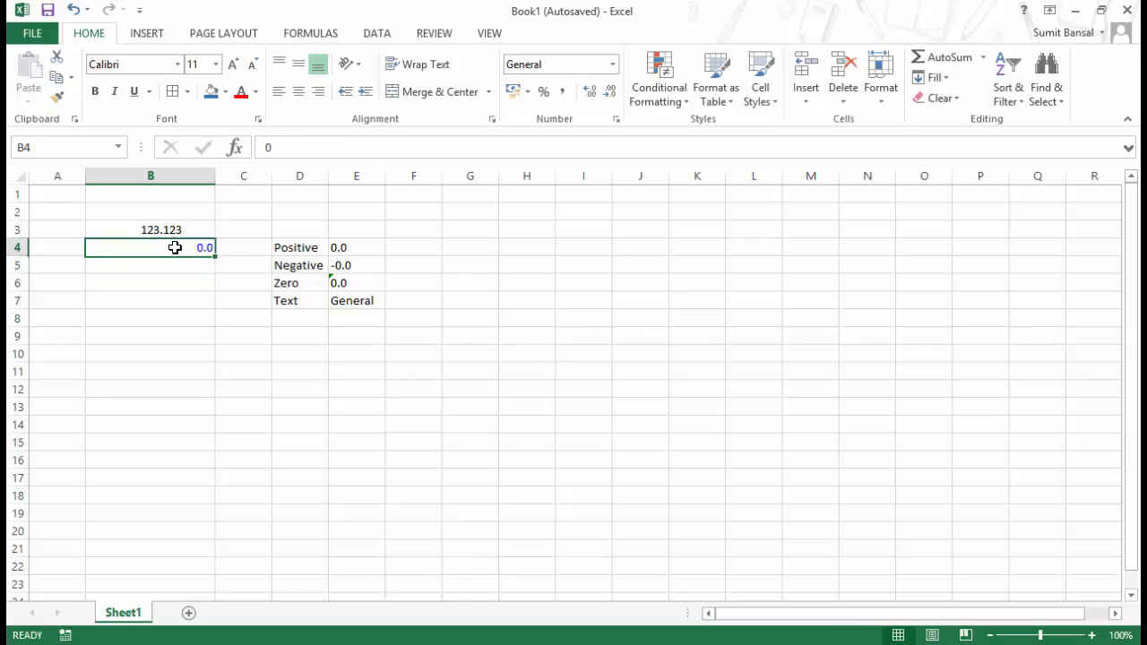
{"action": "type", "text": "-123"}
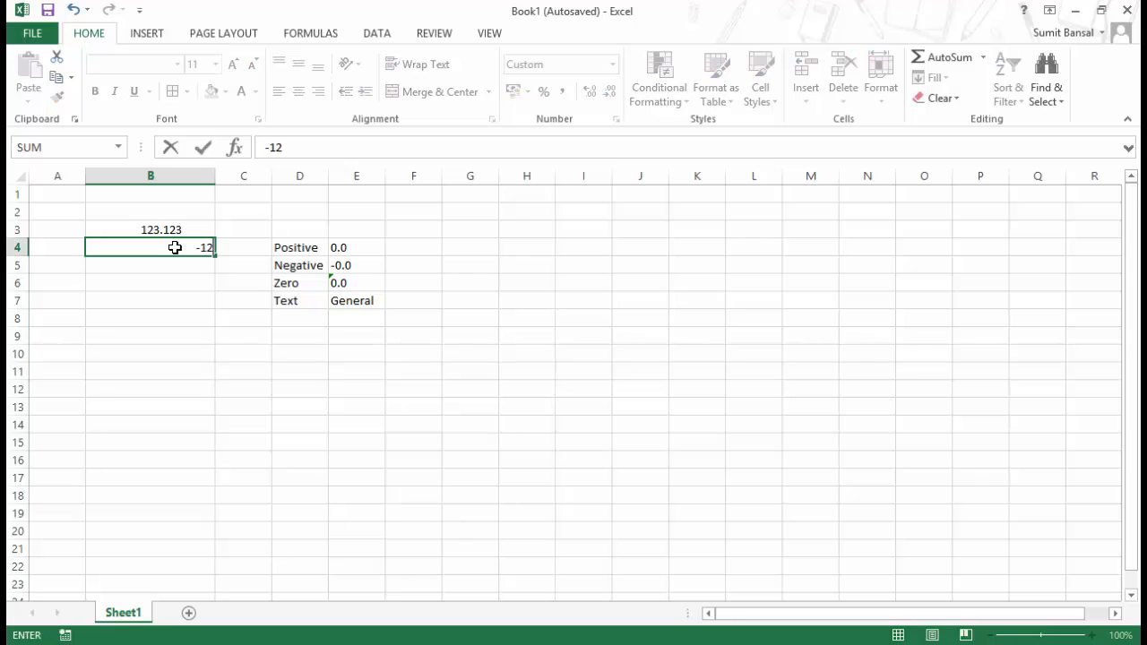
{"action": "key", "text": "Return"}
{"action": "left_click", "coordinate": [174, 247]}
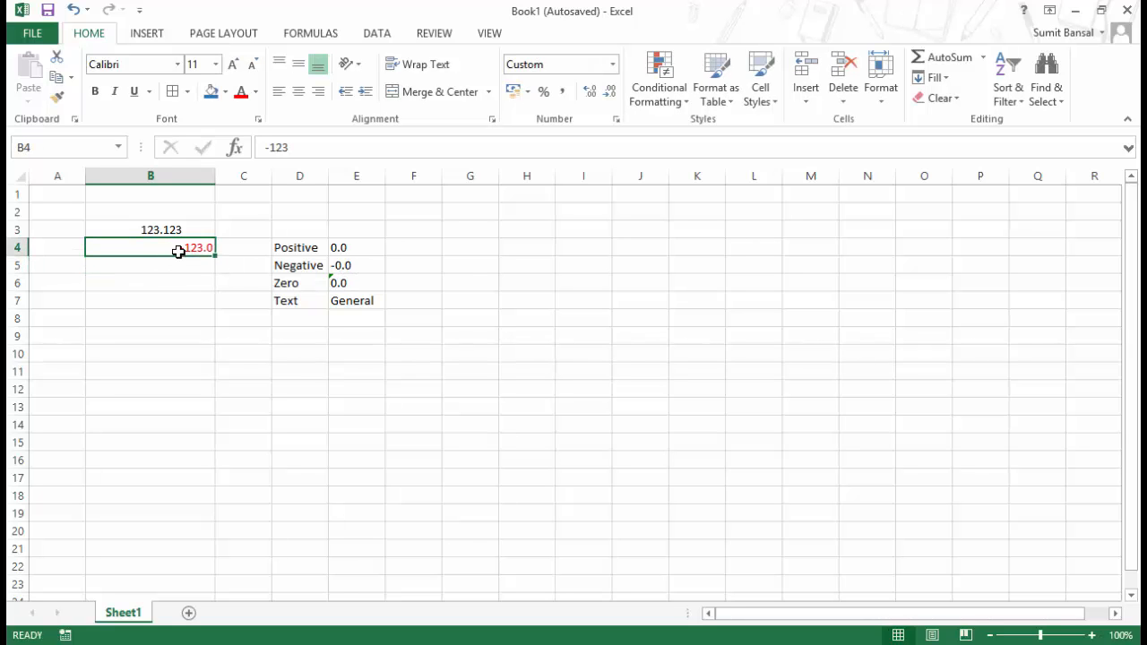
{"action": "type", "text": "123.123"}
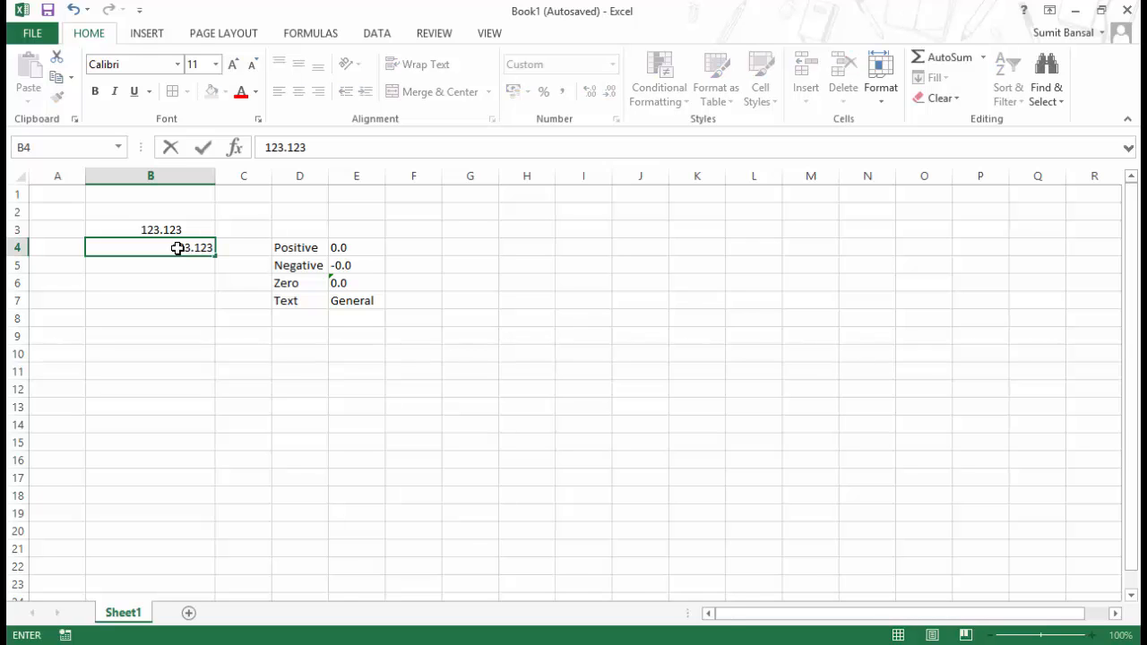
{"action": "key", "text": "Return"}
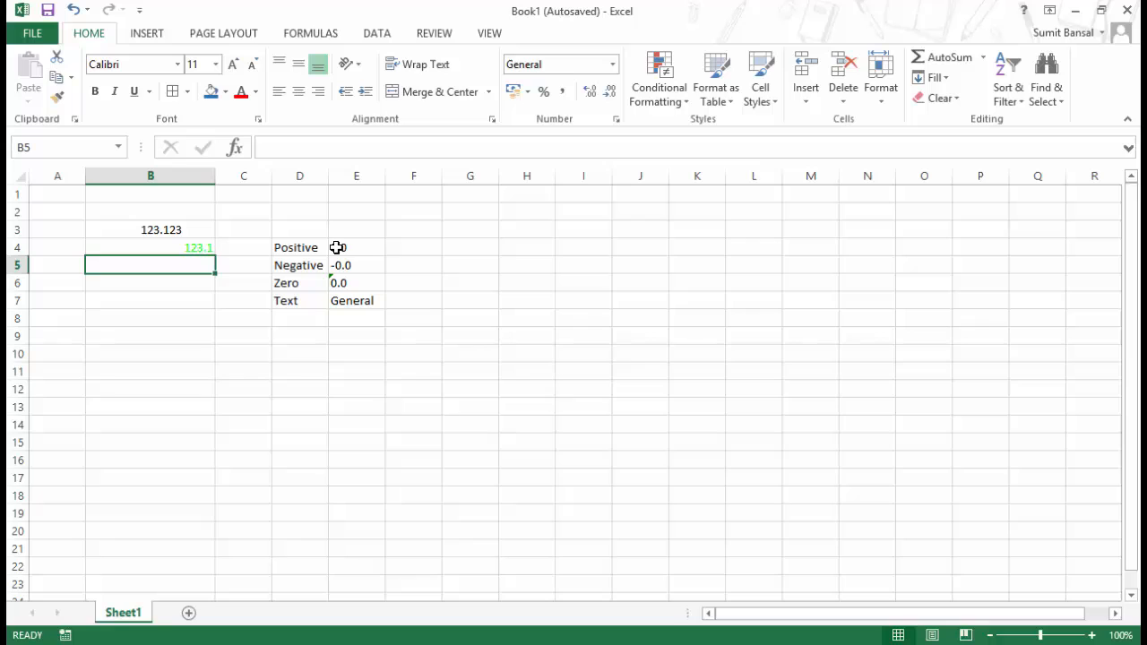
{"action": "left_click", "coordinate": [186, 248]}
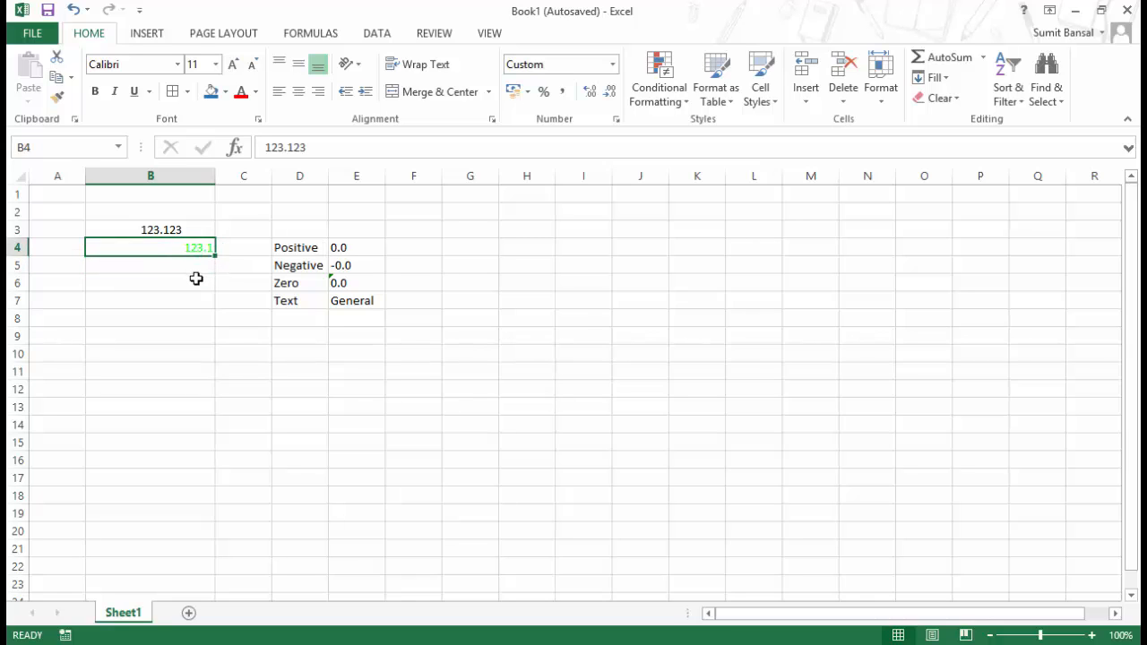
- Change B4's custom format to [>100][Blue]0.0 so 123.123 shows as a blue 123.1
{"action": "key", "text": "ctrl+1"}
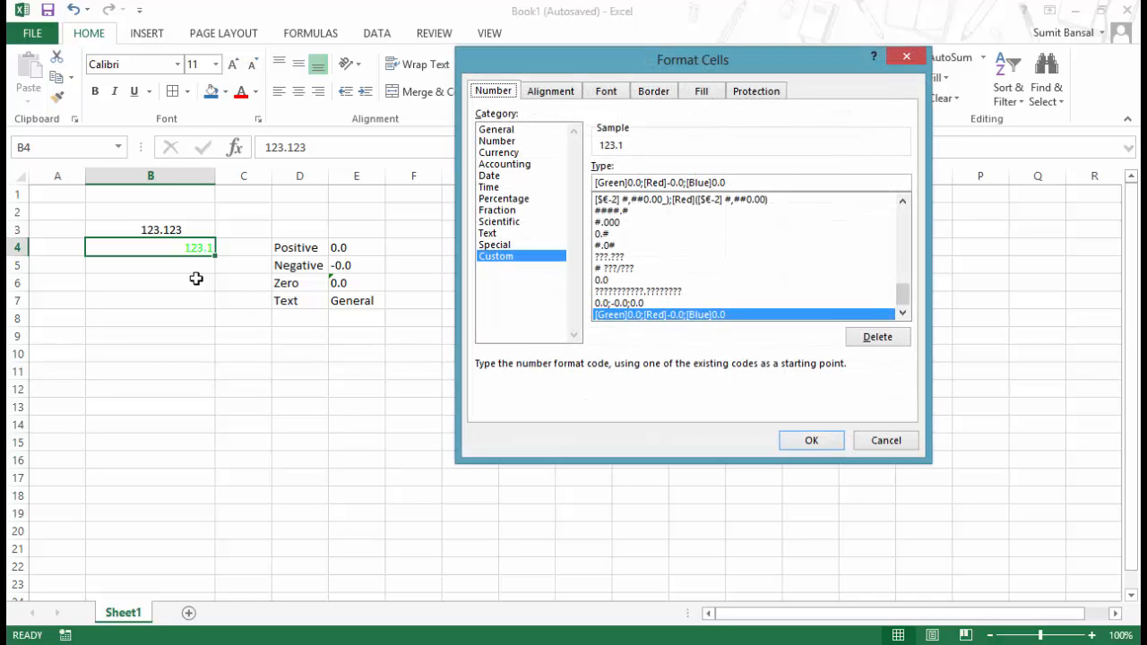
{"action": "left_click", "coordinate": [597, 182]}
{"action": "key", "text": "BackSpace"}
{"action": "key", "text": "BackSpace"}
{"action": "key", "text": "BackSpace"}
{"action": "key", "text": "BackSpace"}
{"action": "key", "text": "BackSpace"}
{"action": "key", "text": "BackSpace"}
{"action": "key", "text": "BackSpace"}
{"action": "key", "text": "BackSpace"}
{"action": "key", "text": "BackSpace"}
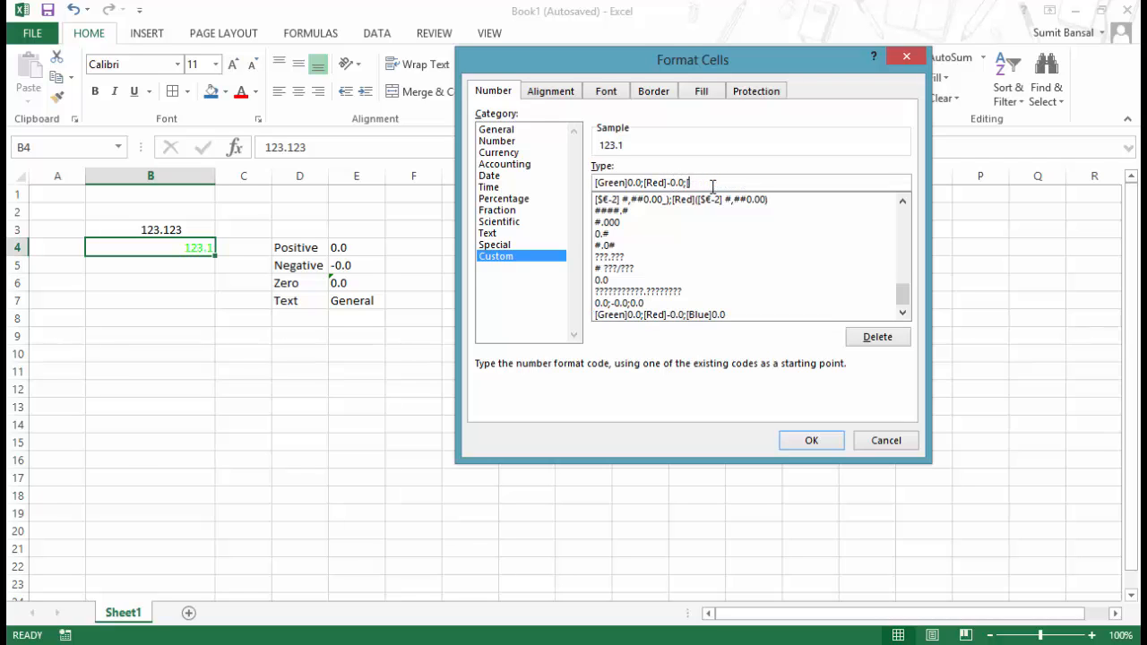
{"action": "key", "text": "BackSpace"}
{"action": "key", "text": "BackSpace"}
{"action": "key", "text": "BackSpace"}
{"action": "key", "text": "BackSpace"}
{"action": "key", "text": "BackSpace"}
{"action": "key", "text": "BackSpace"}
{"action": "key", "text": "BackSpace"}
{"action": "key", "text": "BackSpace"}
{"action": "key", "text": "BackSpace"}
{"action": "key", "text": "BackSpace"}
{"action": "left_click", "coordinate": [596, 183]}
{"action": "type", "text": "["}
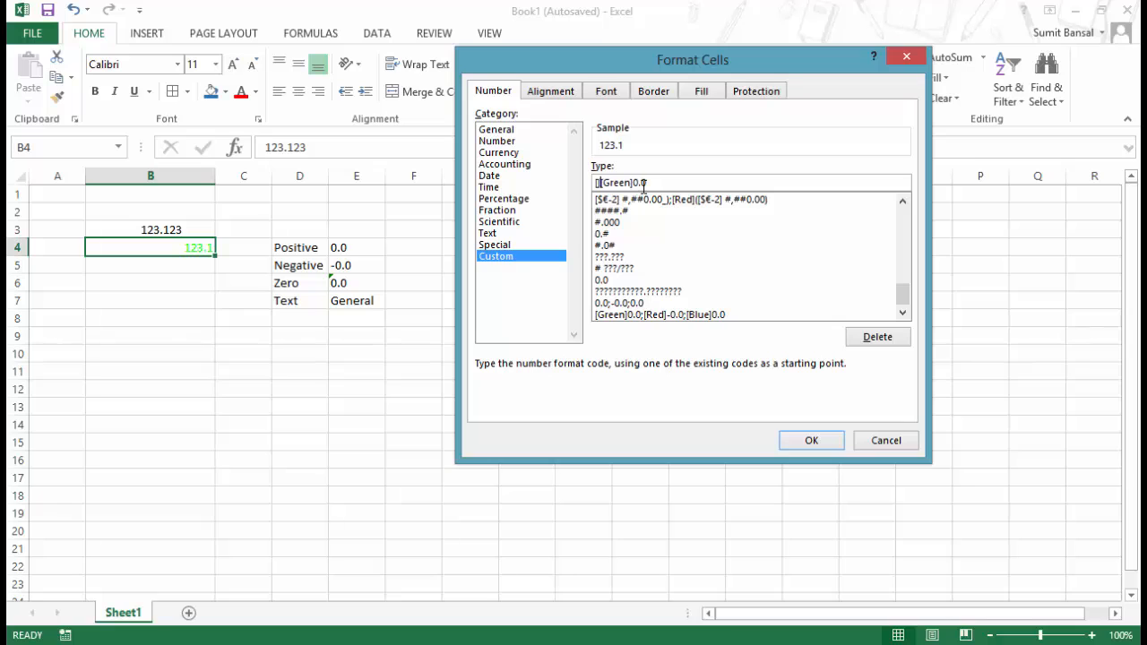
{"action": "type", "text": ">100"}
{"action": "key", "text": "shift+Right"}
{"action": "key", "text": "shift+Right"}
{"action": "key", "text": "shift+Right"}
{"action": "key", "text": "shift+Right"}
{"action": "type", "text": "Blue"}
{"action": "left_click", "coordinate": [809, 441]}
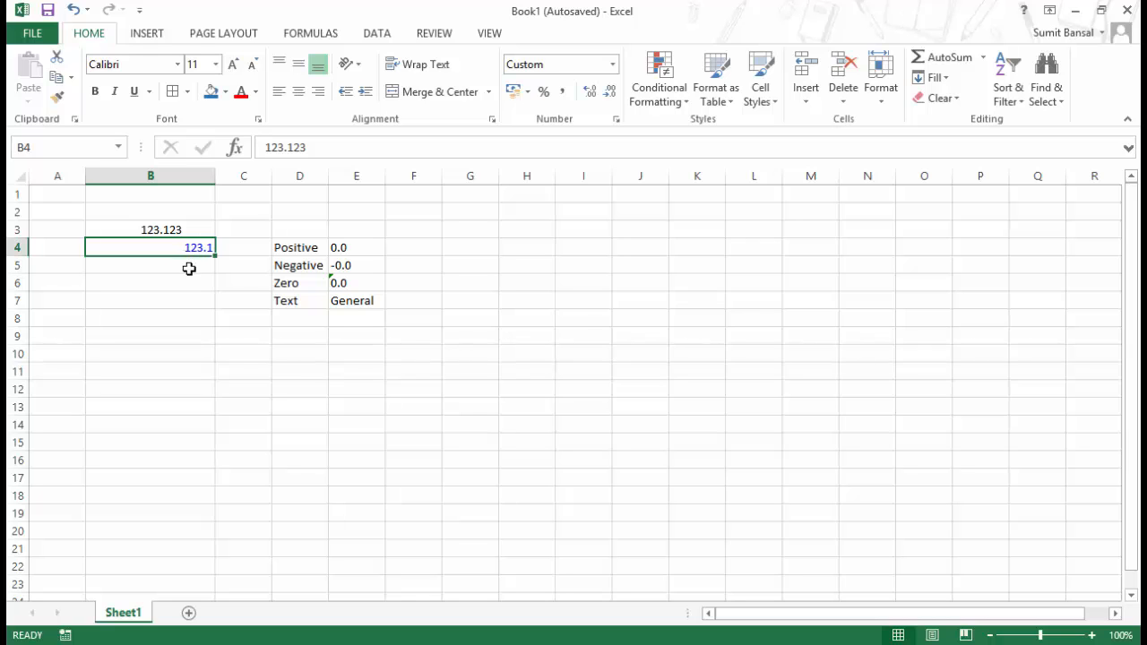
- Enter 90 in B4 to test the condition
{"action": "type", "text": "90"}
{"action": "key", "text": "Return"}
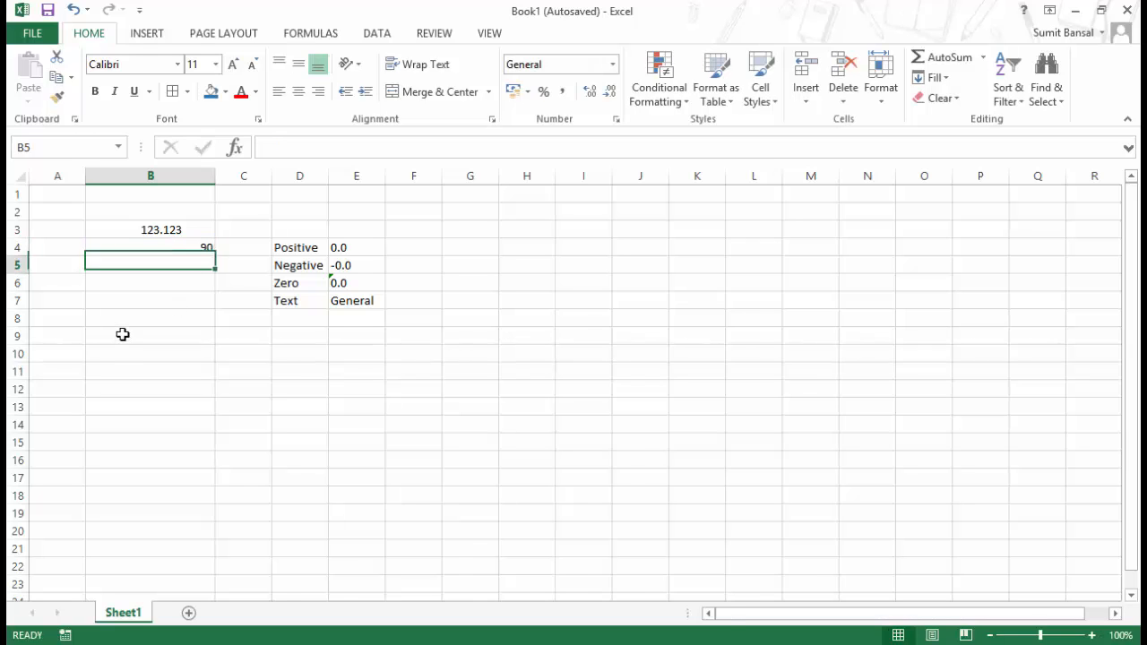
{"action": "key", "text": "Up"}
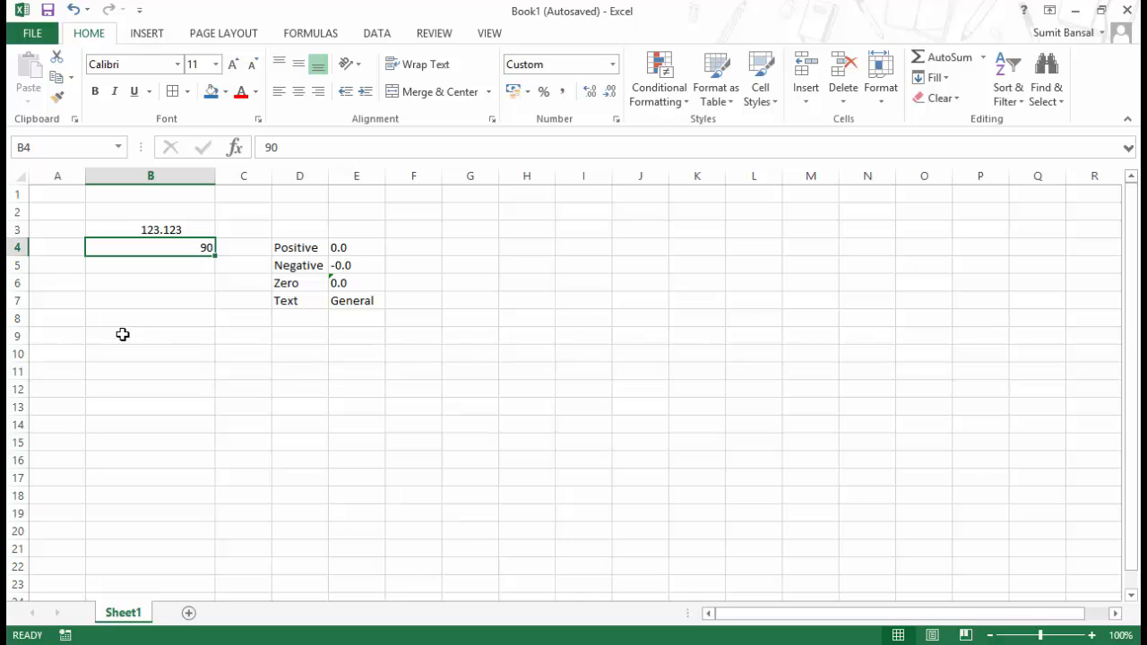
- Rewrite B4's custom format as a [>35] Pass / [<35] Fail conditional code
{"action": "key", "text": "ctrl+1"}
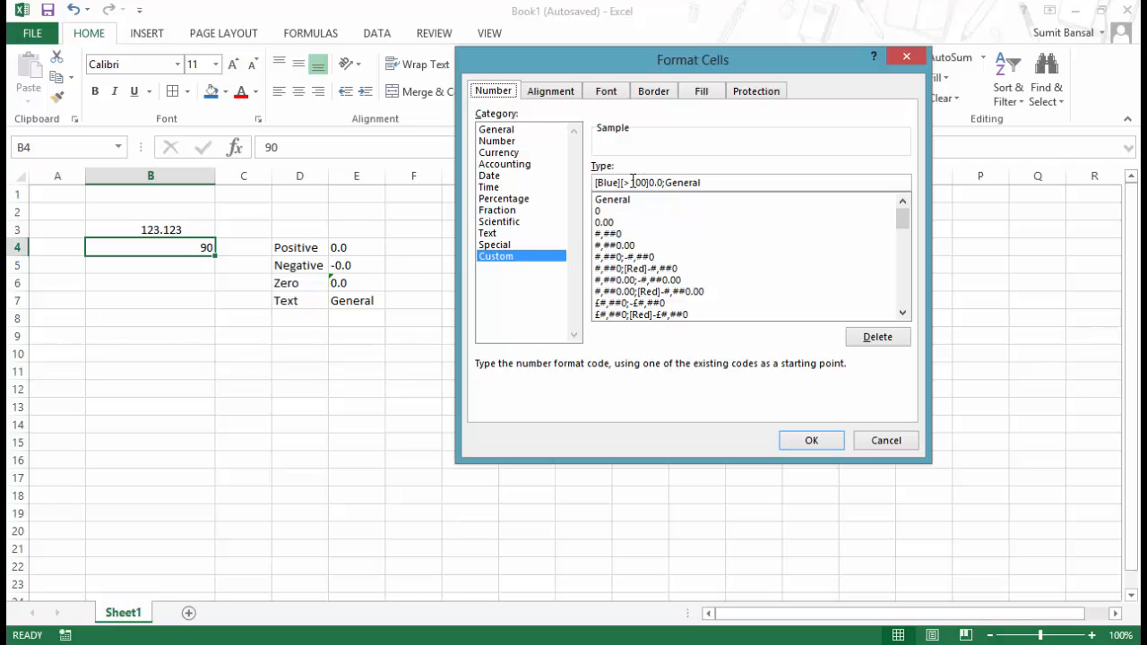
{"action": "left_click_drag", "start_coordinate": [632, 182], "coordinate": [644, 183]}
{"action": "type", "text": "35"}
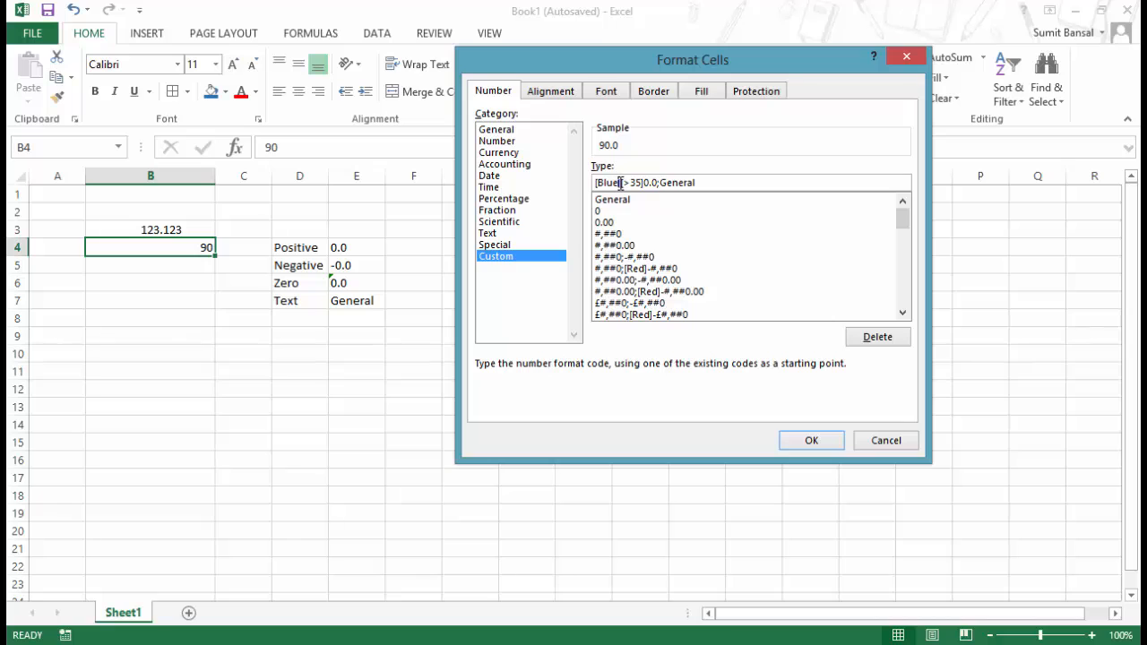
{"action": "key", "text": "BackSpace"}
{"action": "key", "text": "BackSpace"}
{"action": "key", "text": "BackSpace"}
{"action": "key", "text": "BackSpace"}
{"action": "key", "text": "BackSpace"}
{"action": "key", "text": "BackSpace"}
{"action": "key", "text": "BackSpace"}
{"action": "key", "text": "BackSpace"}
{"action": "key", "text": "BackSpace"}
{"action": "key", "text": "BackSpace"}
{"action": "key", "text": "BackSpace"}
{"action": "key", "text": "BackSpace"}
{"action": "key", "text": "BackSpace"}
{"action": "key", "text": "BackSpace"}
{"action": "key", "text": "BackSpace"}
{"action": "key", "text": "BackSpace"}
{"action": "key", "text": "BackSpace"}
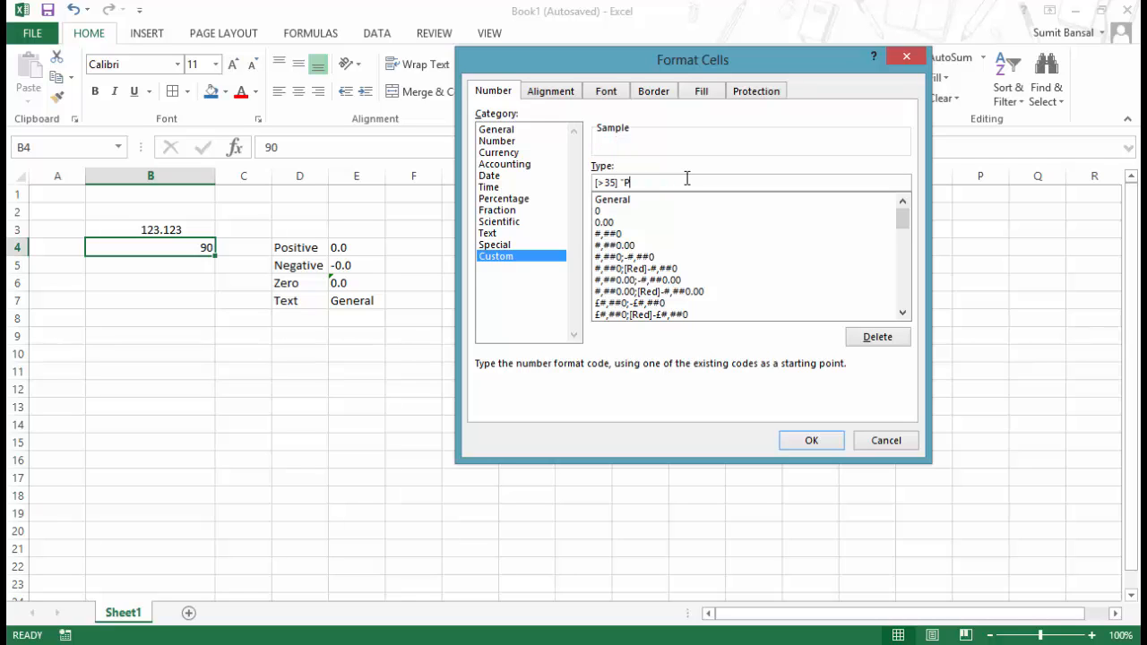
{"action": "type", "text": "\"Paas\""}
{"action": "type", "text": ";[<35] \"Fail\""}
{"action": "left_click", "coordinate": [674, 185]}
{"action": "left_click", "coordinate": [803, 442]}
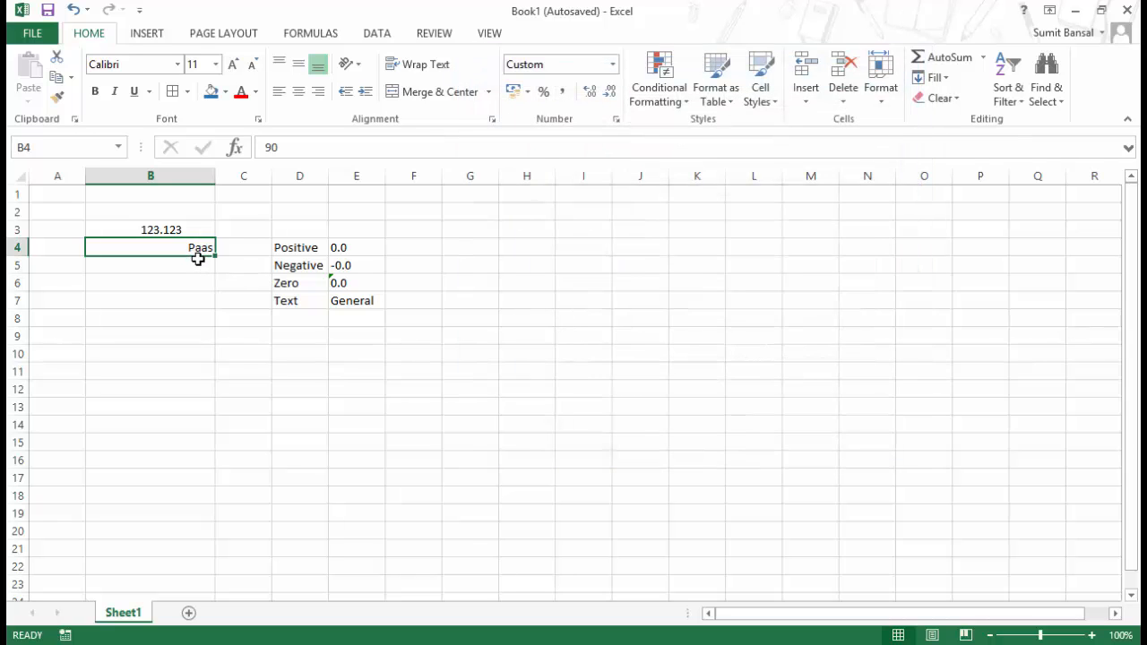
- Fix the 'Paas' typo so the format code reads [>35] "Pass";[<35] "Fail"
{"action": "key", "text": "ctrl+1"}
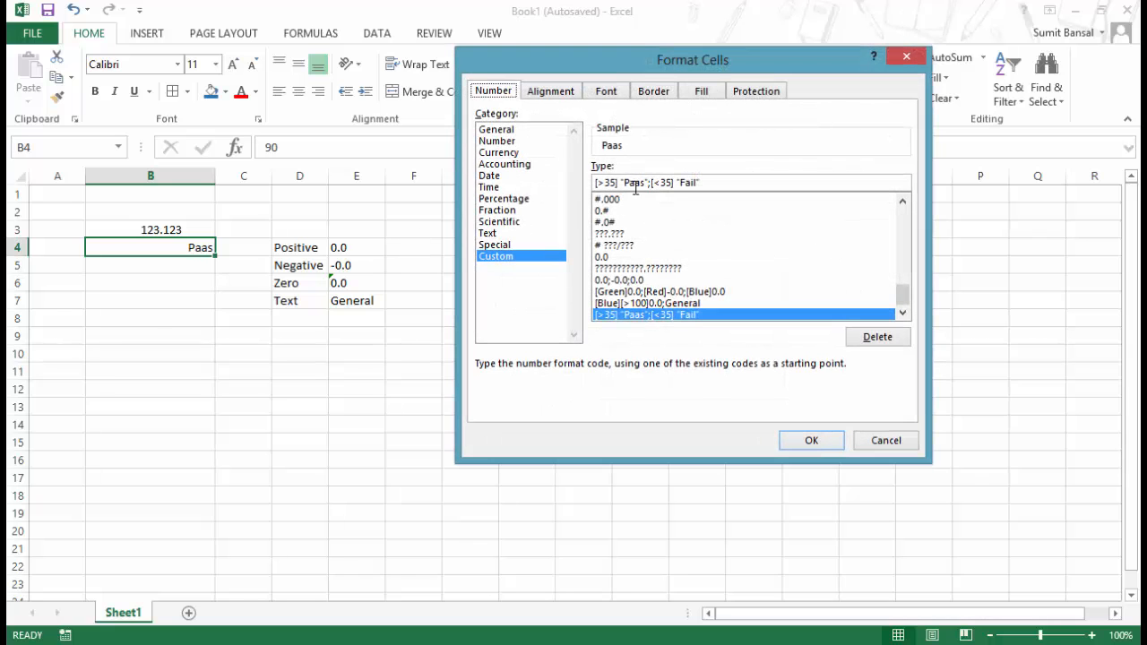
{"action": "left_click", "coordinate": [638, 183]}
{"action": "key", "text": "BackSpace"}
{"action": "type", "text": "s"}
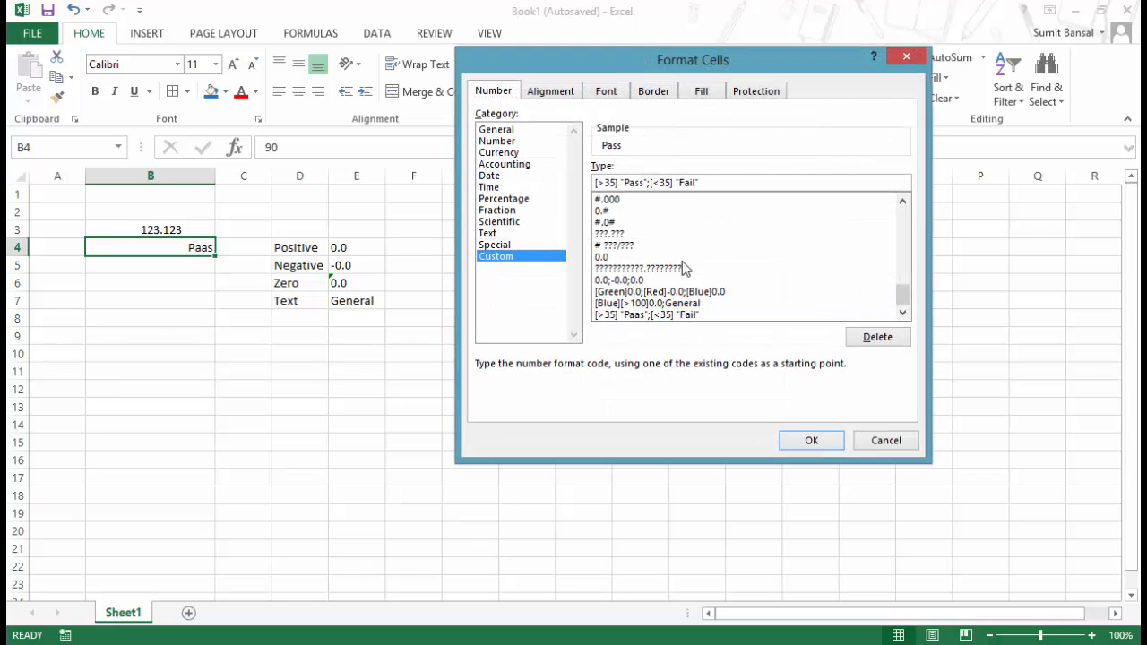
{"action": "left_click", "coordinate": [796, 440]}
{"action": "left_click", "coordinate": [413, 335]}
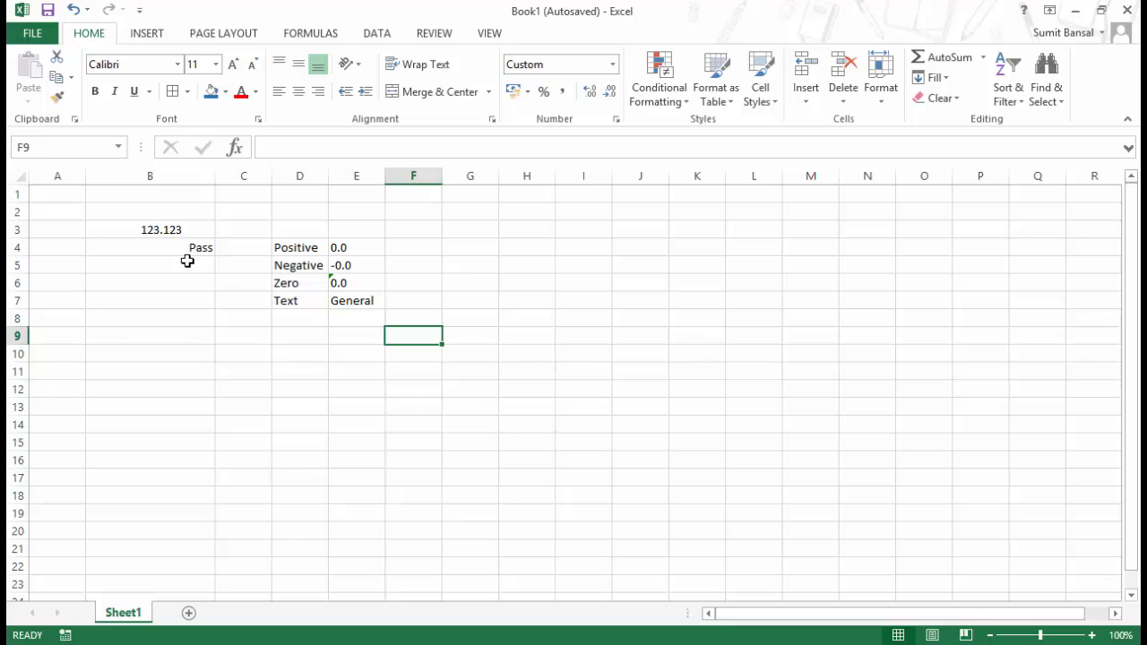
- Replace B4's 90 with 25 so the Pass/Fail format displays Fail
{"action": "left_click", "coordinate": [172, 249]}
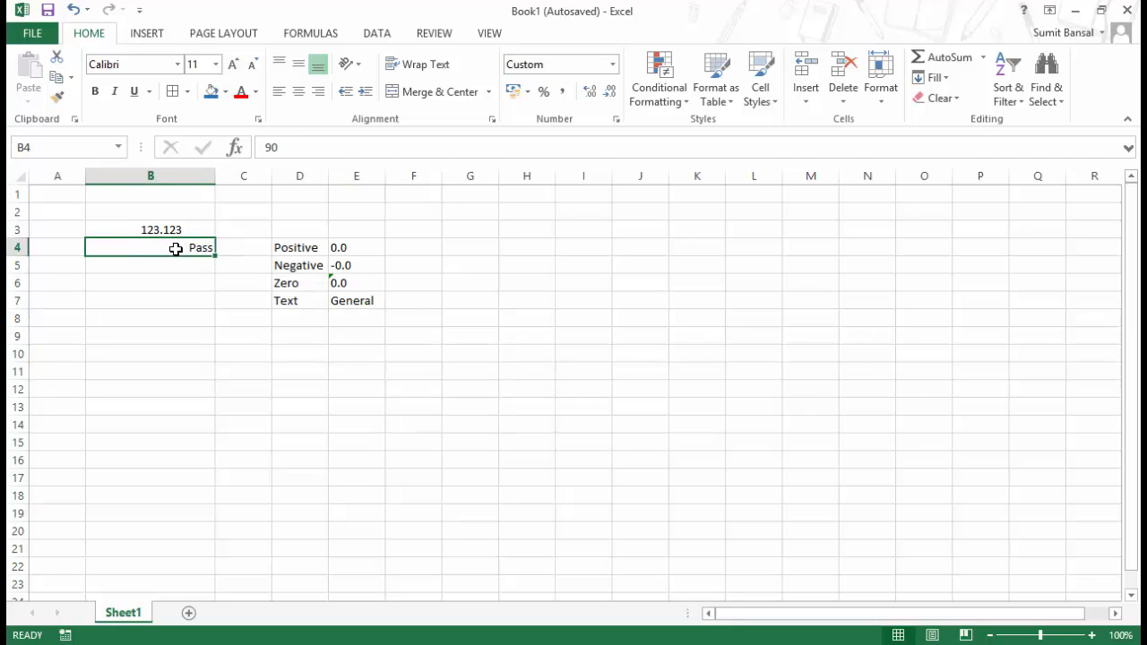
{"action": "double_click", "coordinate": [288, 147]}
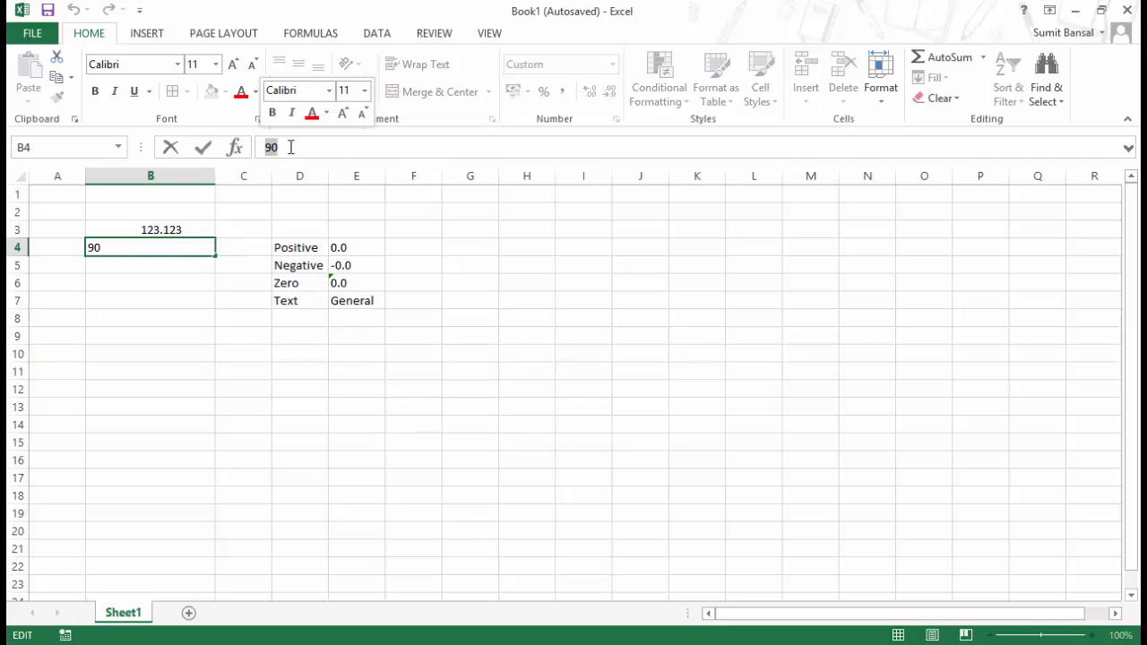
{"action": "left_click", "coordinate": [298, 148]}
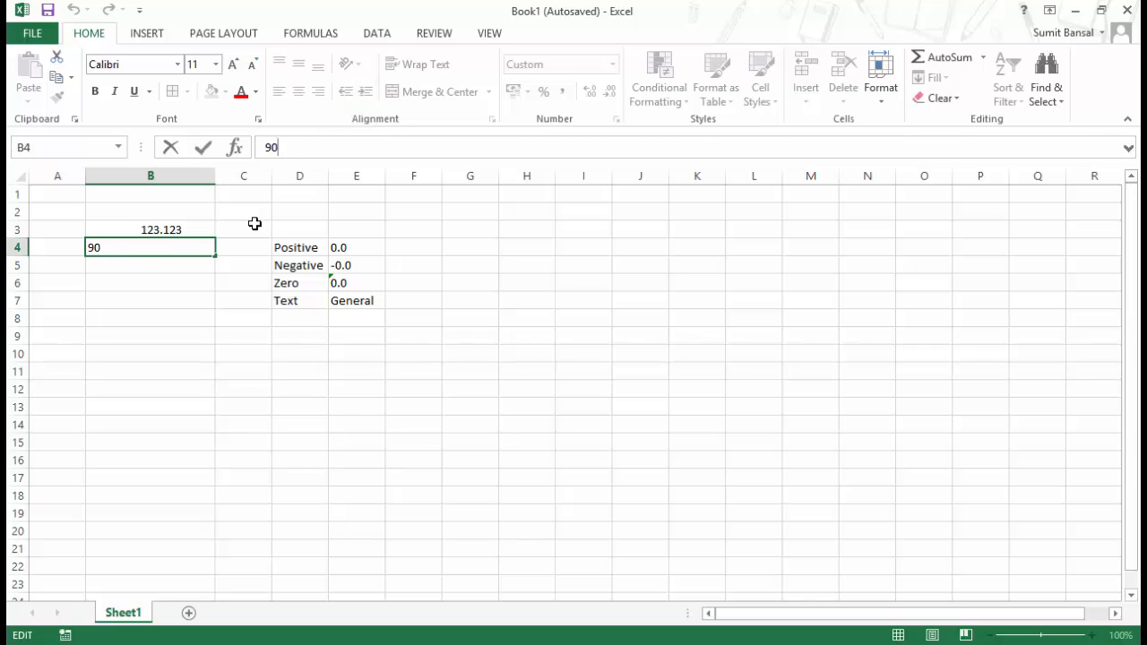
{"action": "left_click", "coordinate": [199, 251]}
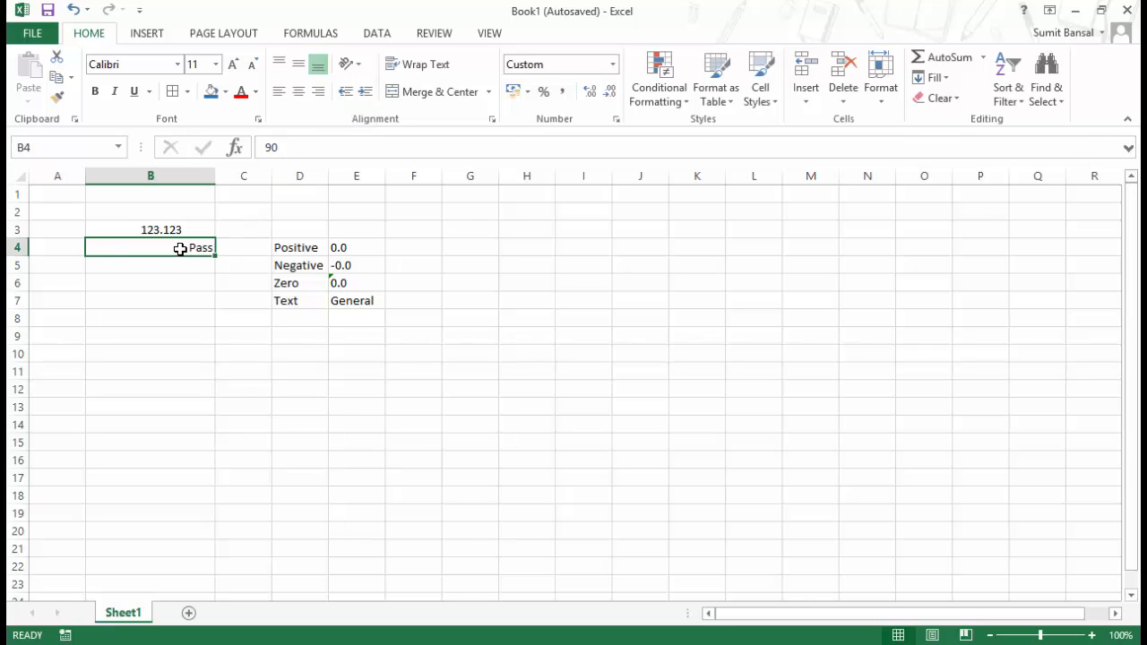
{"action": "type", "text": "25"}
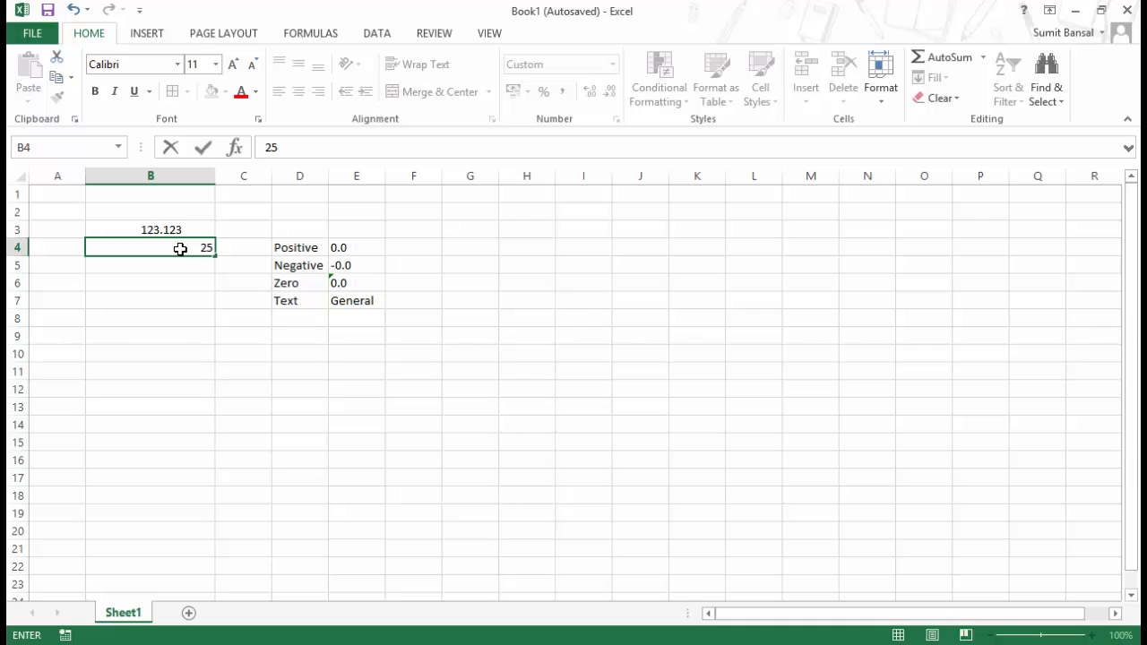
{"action": "key", "text": "Return"}
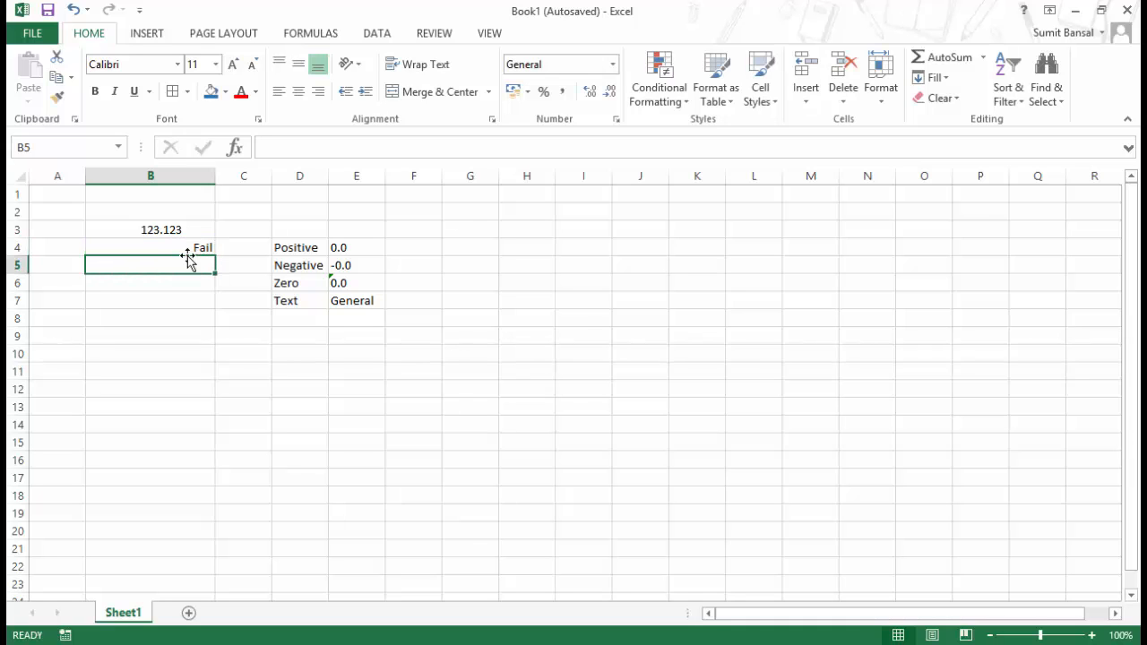
{"action": "left_click", "coordinate": [173, 249]}
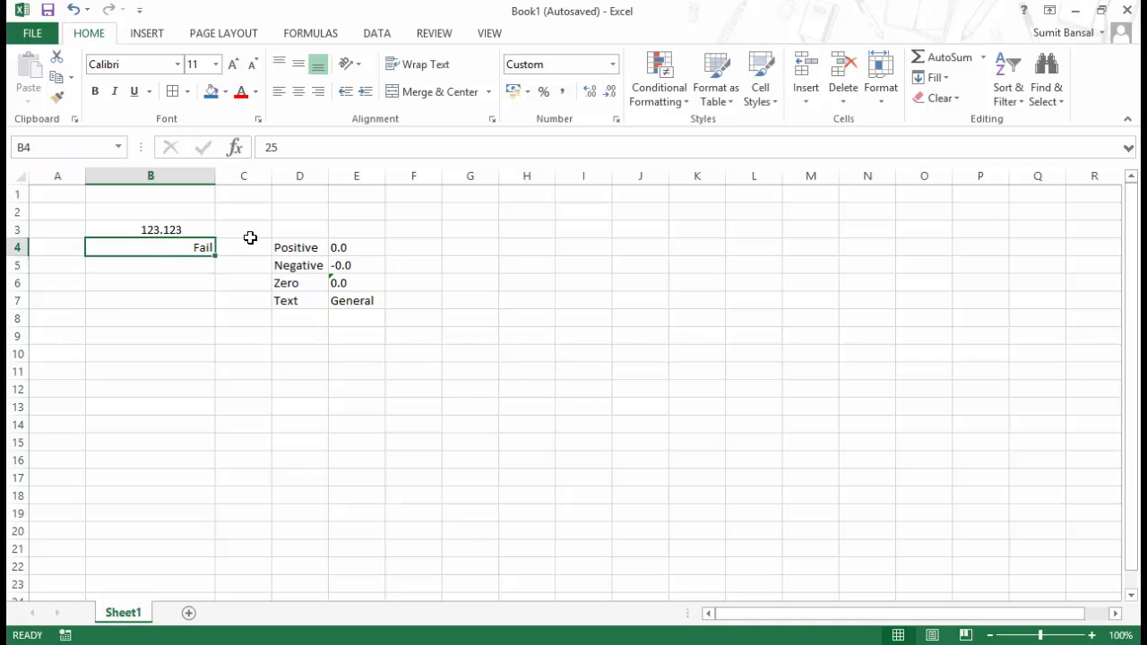
{"action": "double_click", "coordinate": [270, 147]}
{"action": "left_click", "coordinate": [195, 267]}
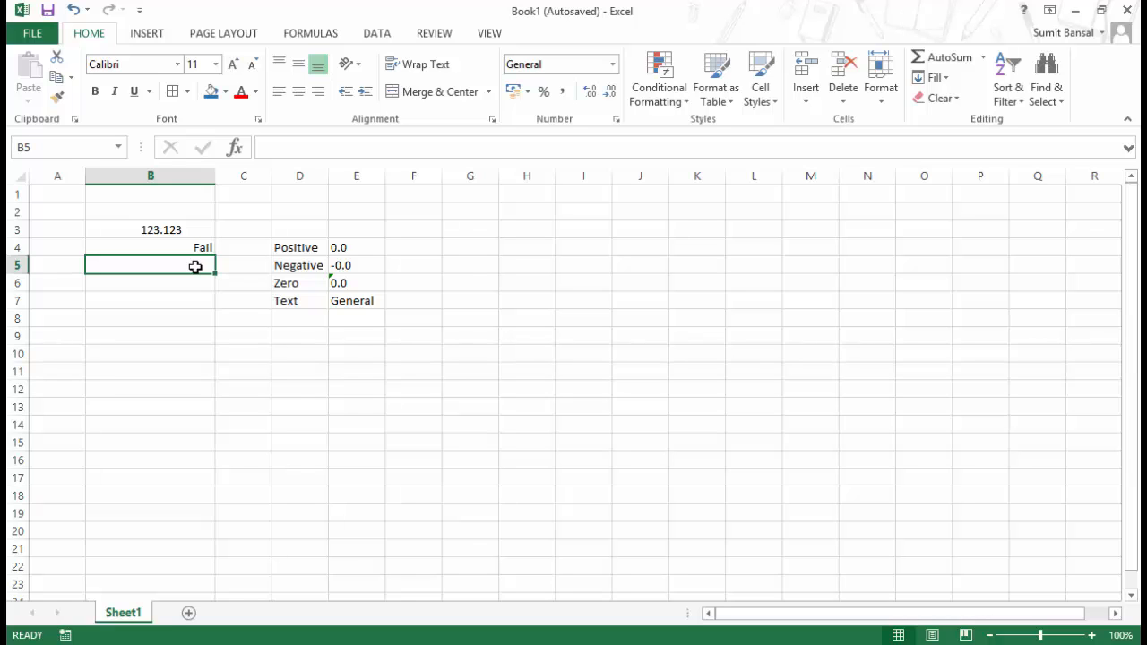
- Apply the built-in custom format #,##0;[Red]-#,##0 to B4
{"action": "key", "text": "Up"}
{"action": "key", "text": "ctrl+1"}
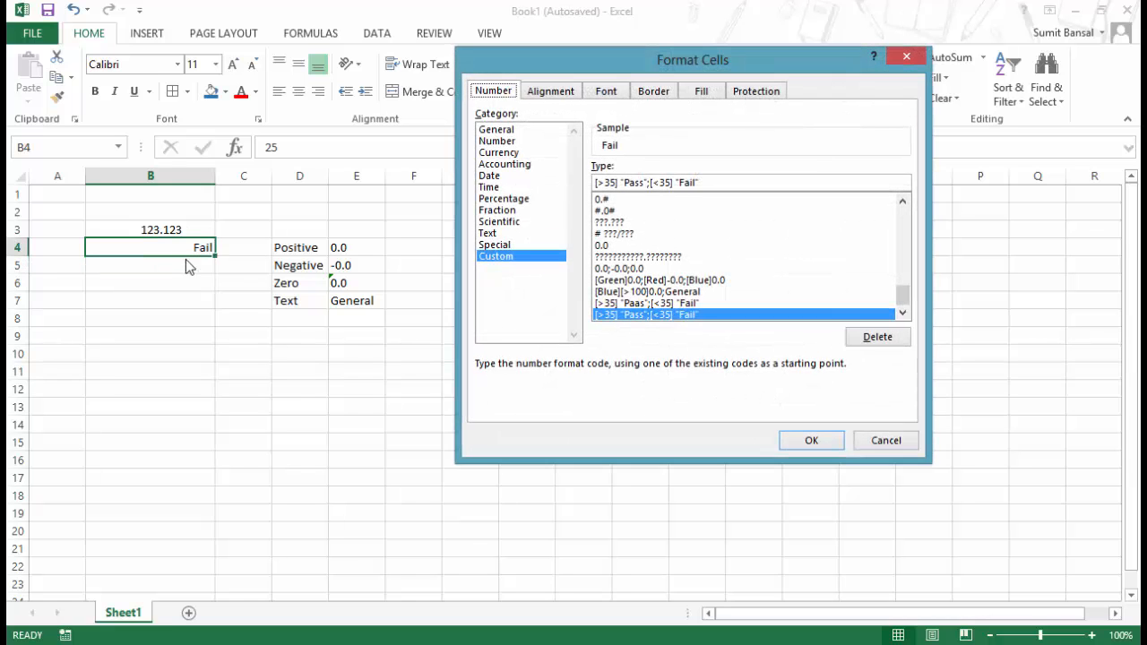
{"action": "left_click_drag", "start_coordinate": [584, 66], "coordinate": [571, 101]}
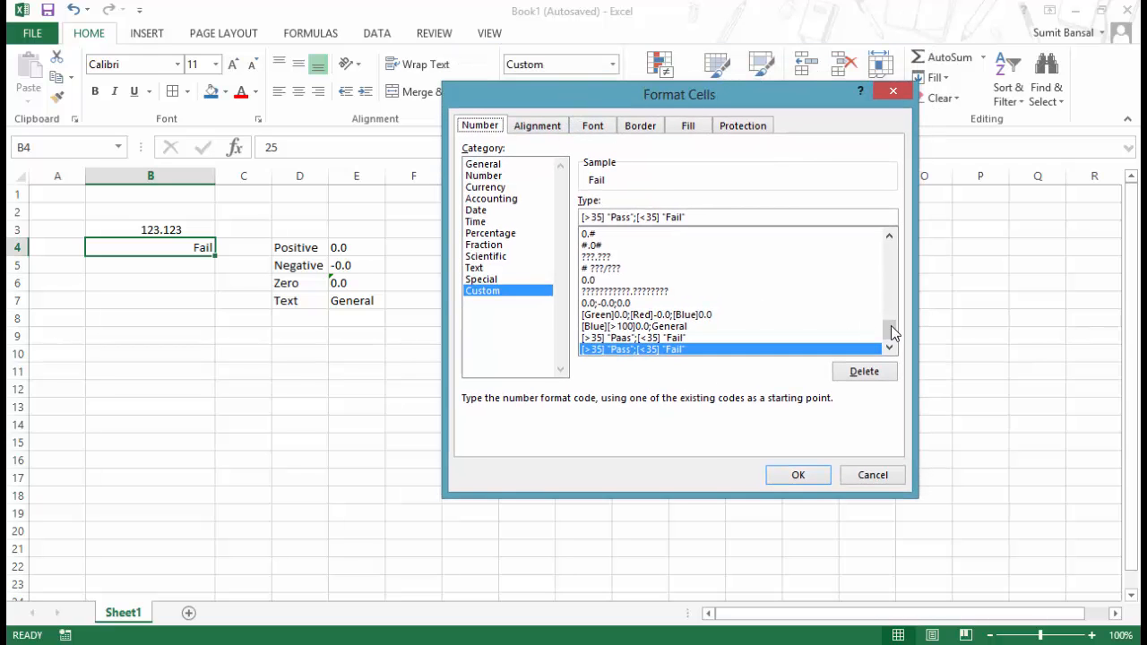
{"action": "left_click_drag", "start_coordinate": [890, 333], "coordinate": [885, 251]}
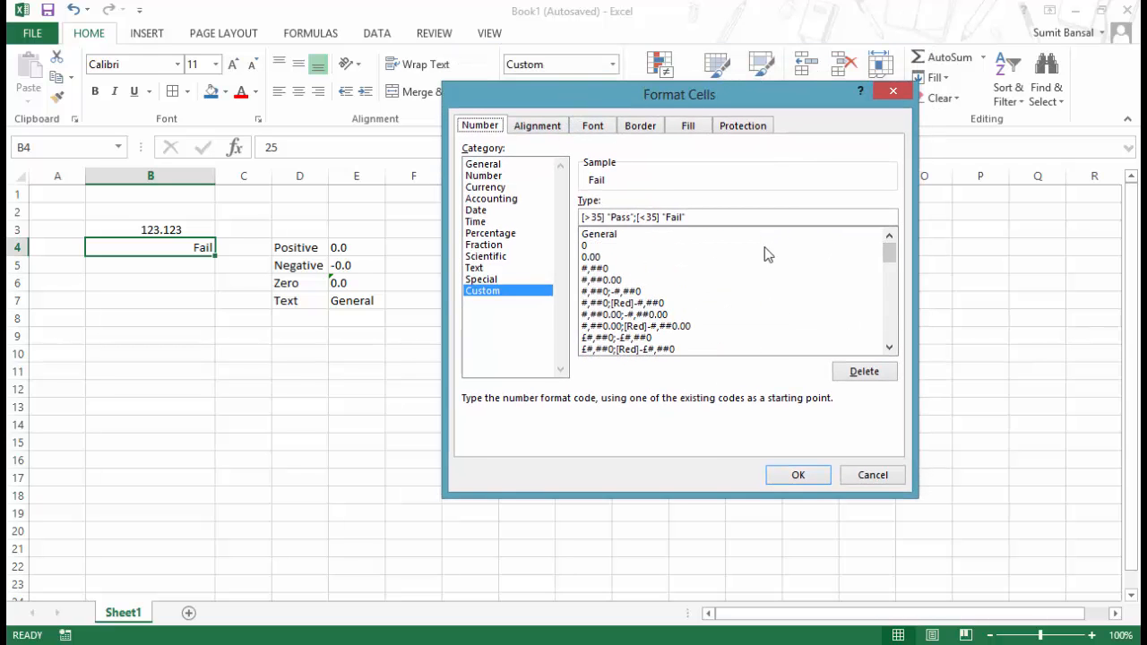
{"action": "left_click", "coordinate": [616, 304]}
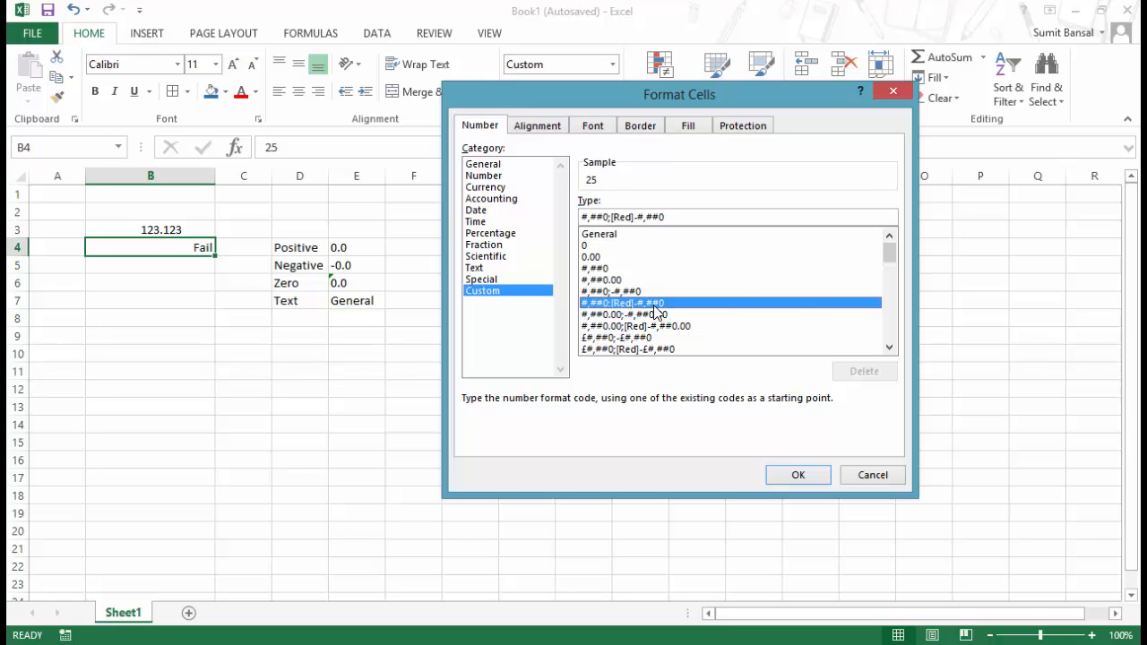
{"action": "left_click", "coordinate": [798, 484]}
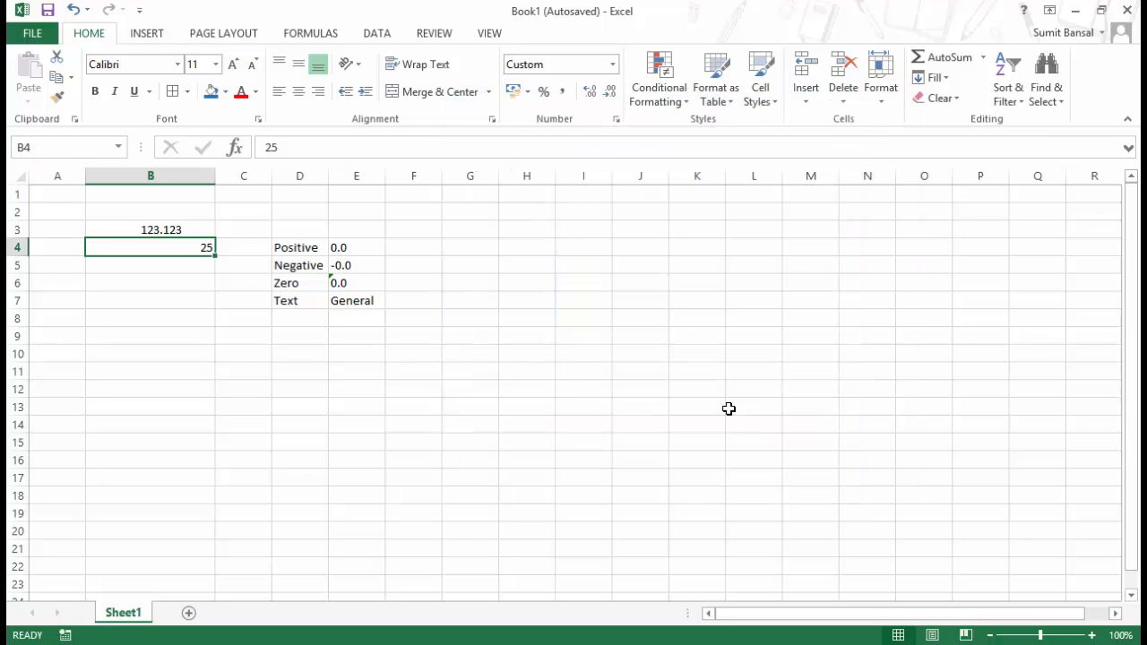
- Replace B4's 25 with 1234
{"action": "double_click", "coordinate": [189, 249]}
{"action": "double_click", "coordinate": [192, 247]}
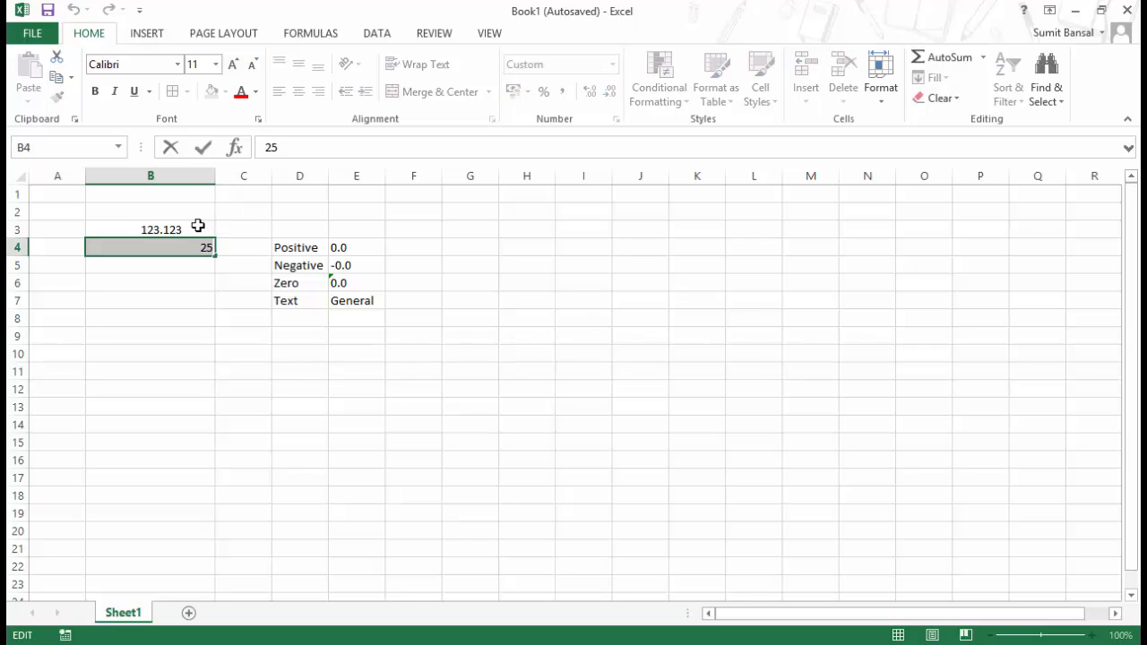
{"action": "type", "text": "1234"}
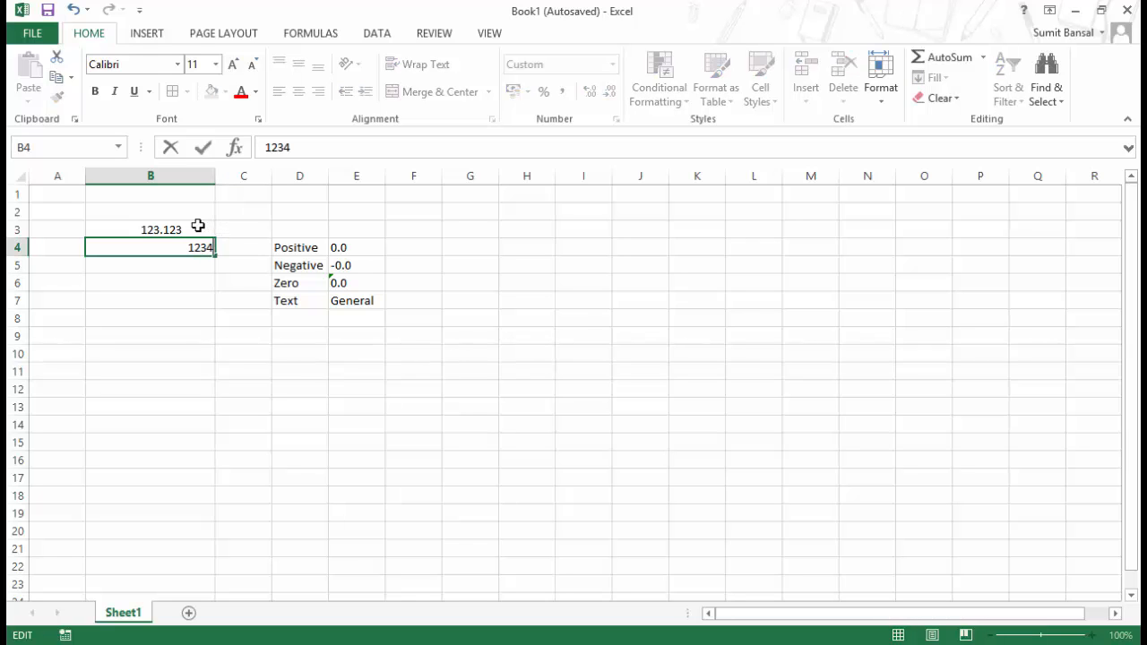
{"action": "key", "text": "Return"}
{"action": "key", "text": "Up"}
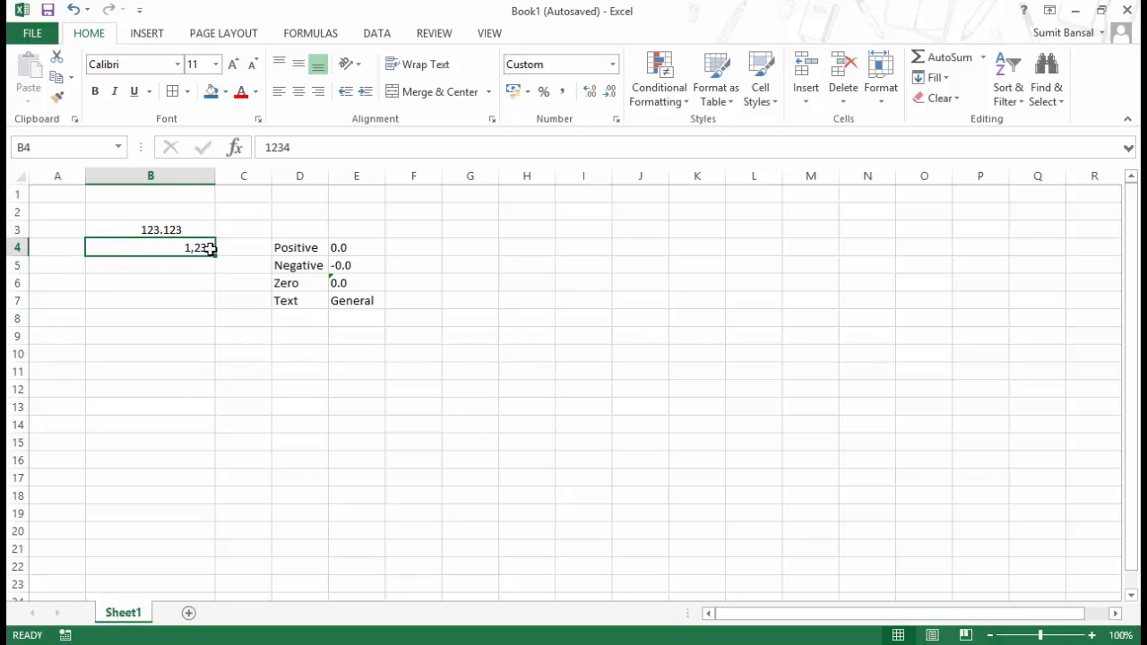
{"action": "key", "text": "ctrl+1"}
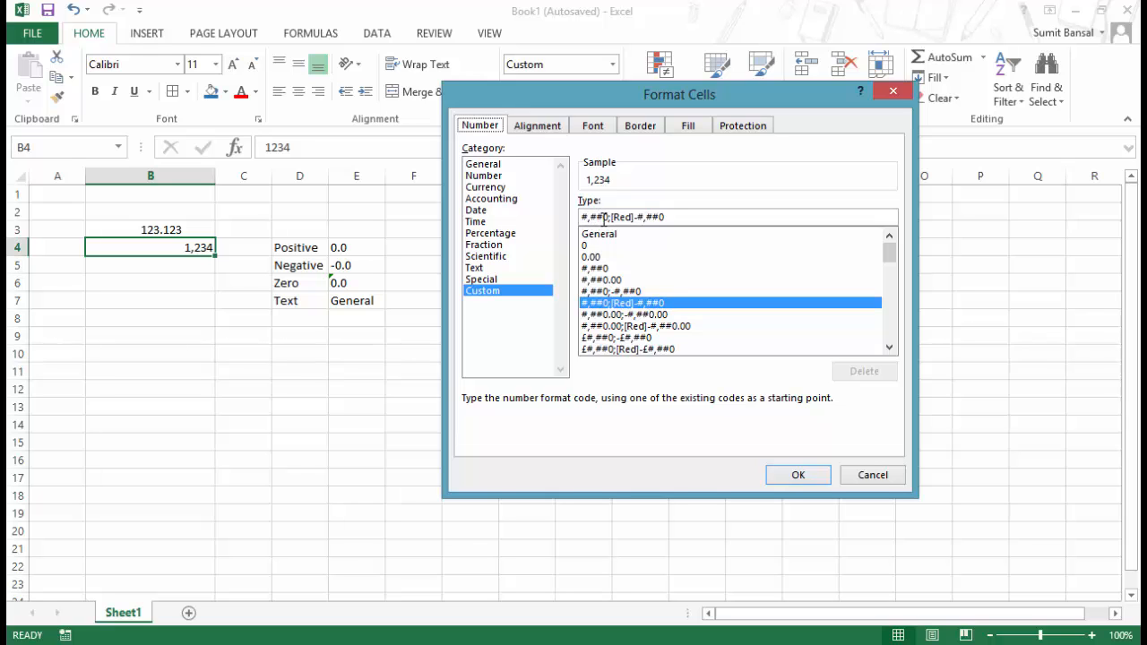
{"action": "key", "text": "Escape"}
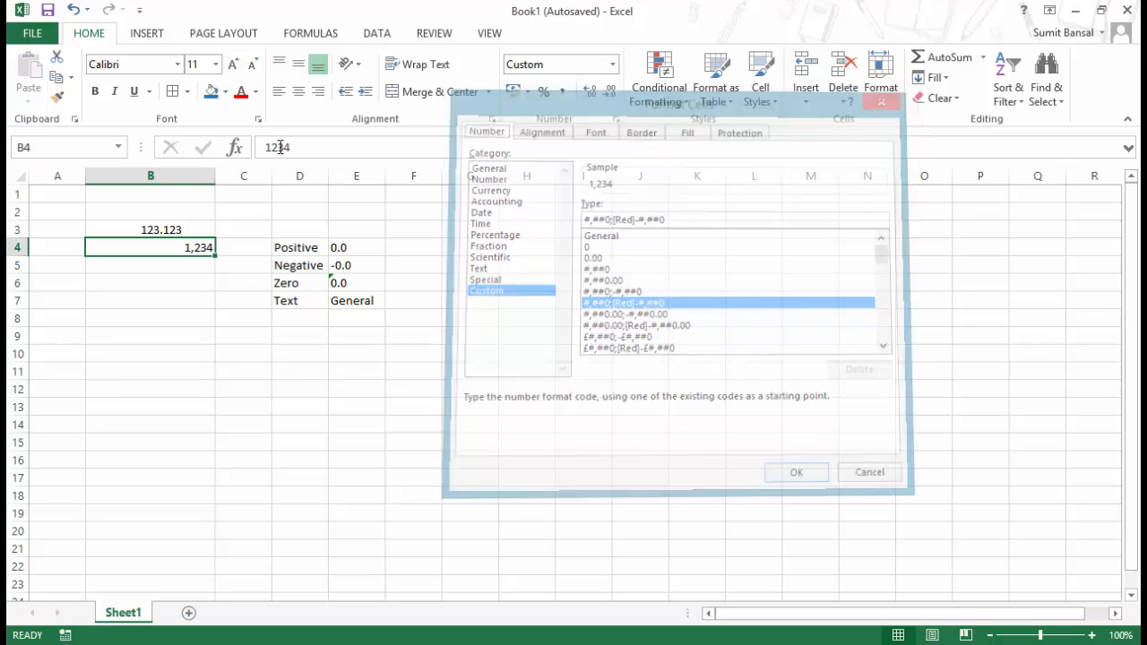
- Make B4 -1234 so it shows as a red -1,234, and reopen its number format settings
{"action": "left_click", "coordinate": [268, 147]}
{"action": "type", "text": "-"}
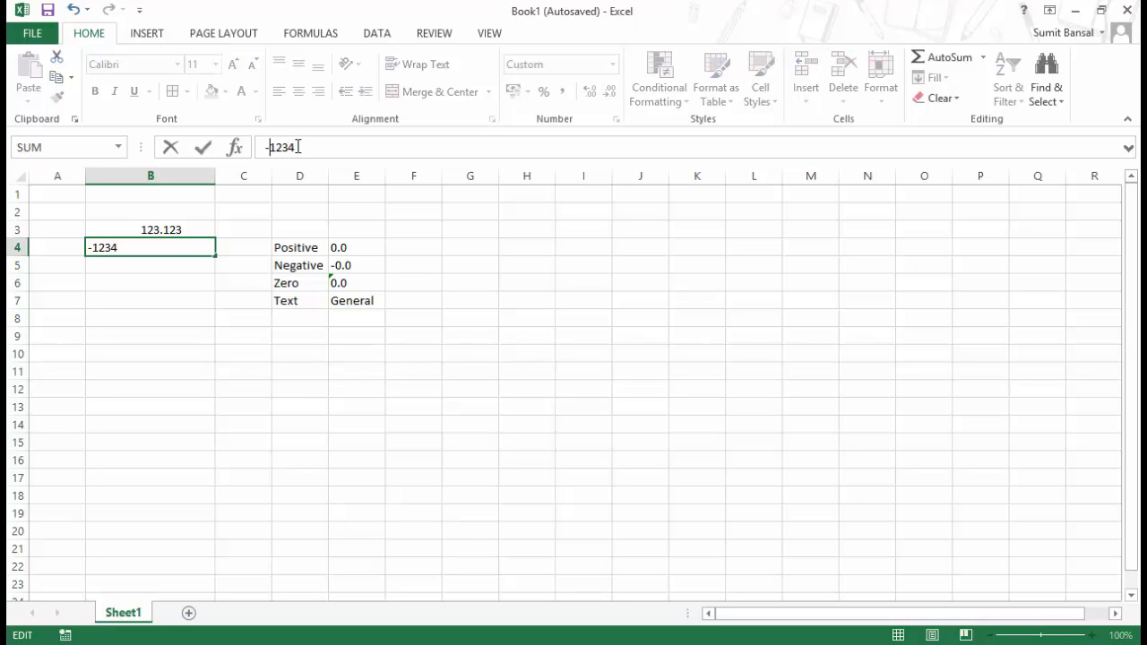
{"action": "key", "text": "ctrl+Return"}
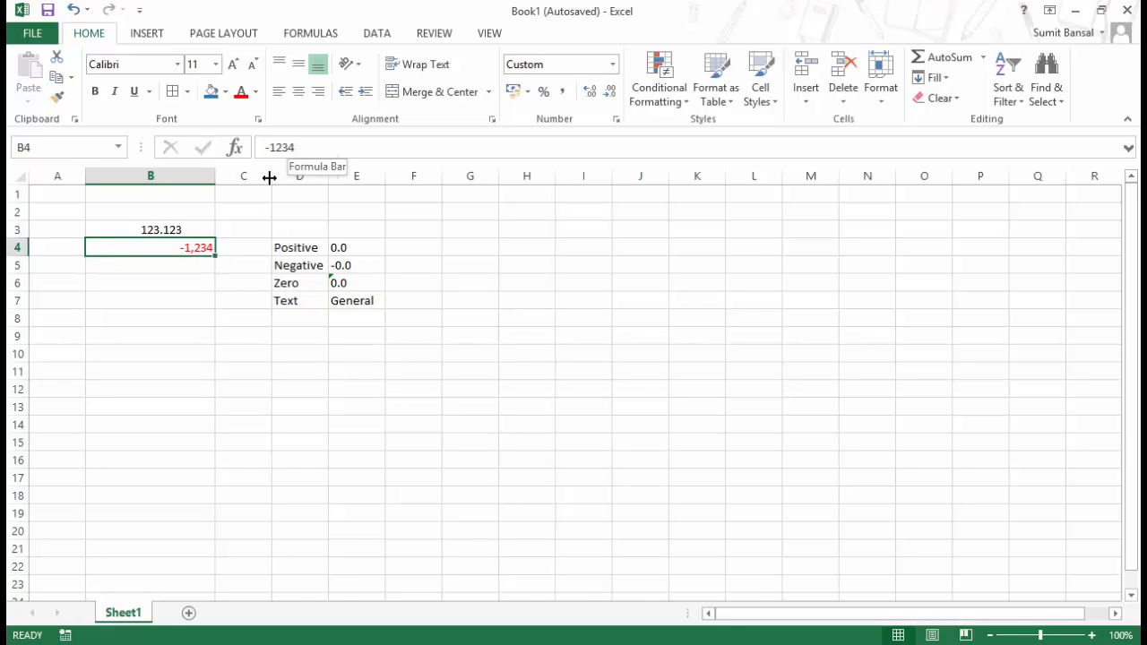
{"action": "key", "text": "ctrl+1"}
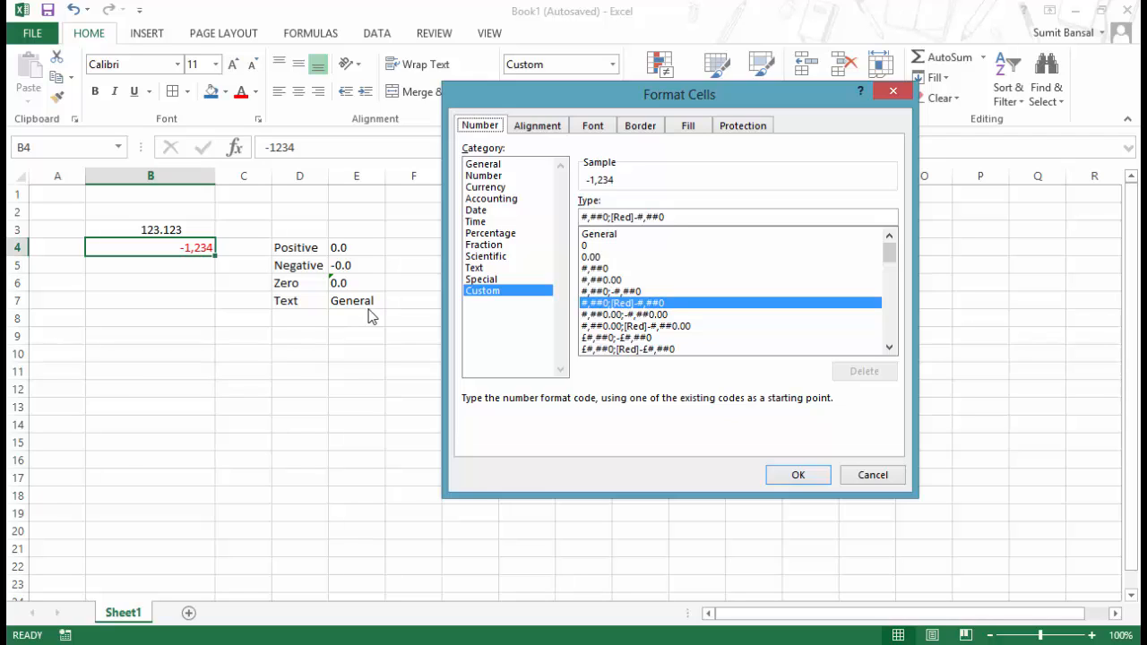
- After previewing the 0% code, apply the # ?/? fraction custom format to B4
{"action": "left_click", "coordinate": [889, 348]}
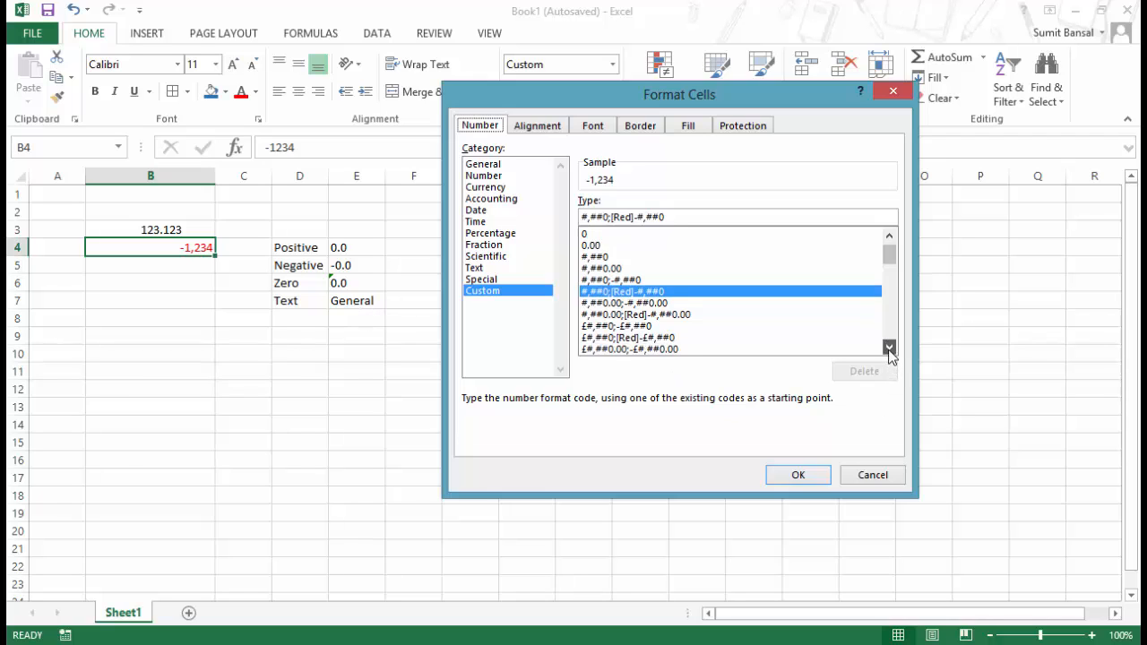
{"action": "left_click", "coordinate": [888, 348]}
{"action": "left_click", "coordinate": [889, 348]}
{"action": "left_click", "coordinate": [889, 348]}
{"action": "left_click", "coordinate": [889, 348]}
{"action": "left_click", "coordinate": [889, 348]}
{"action": "left_click", "coordinate": [889, 348]}
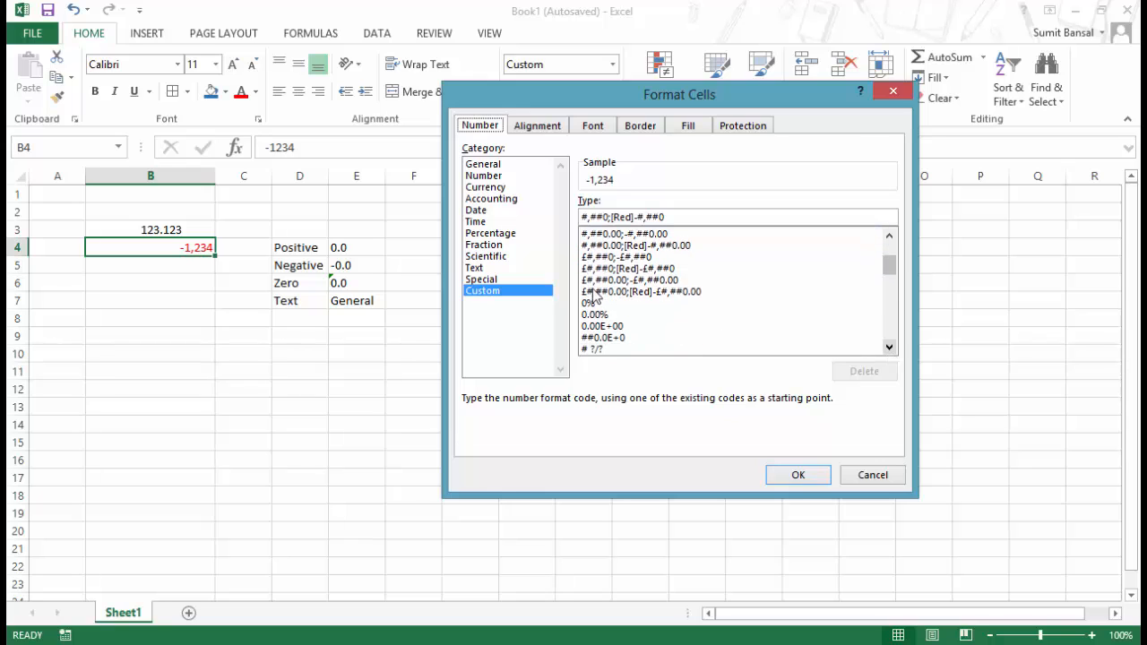
{"action": "left_click", "coordinate": [601, 304]}
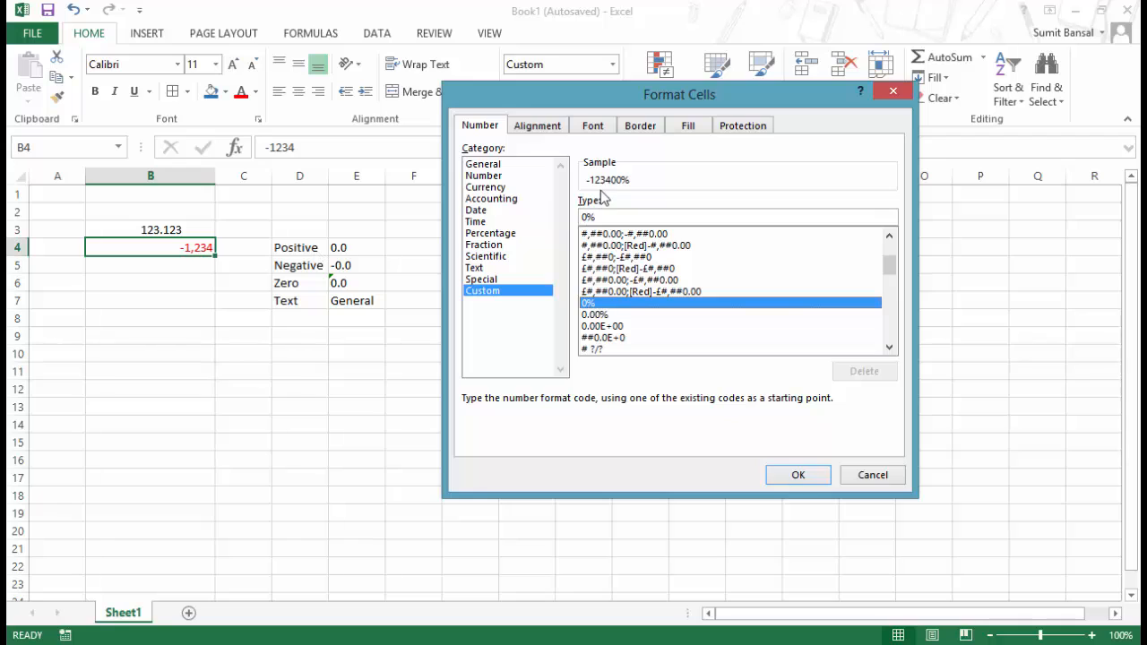
{"action": "left_click", "coordinate": [889, 348]}
{"action": "left_click", "coordinate": [889, 348]}
{"action": "left_click", "coordinate": [890, 349]}
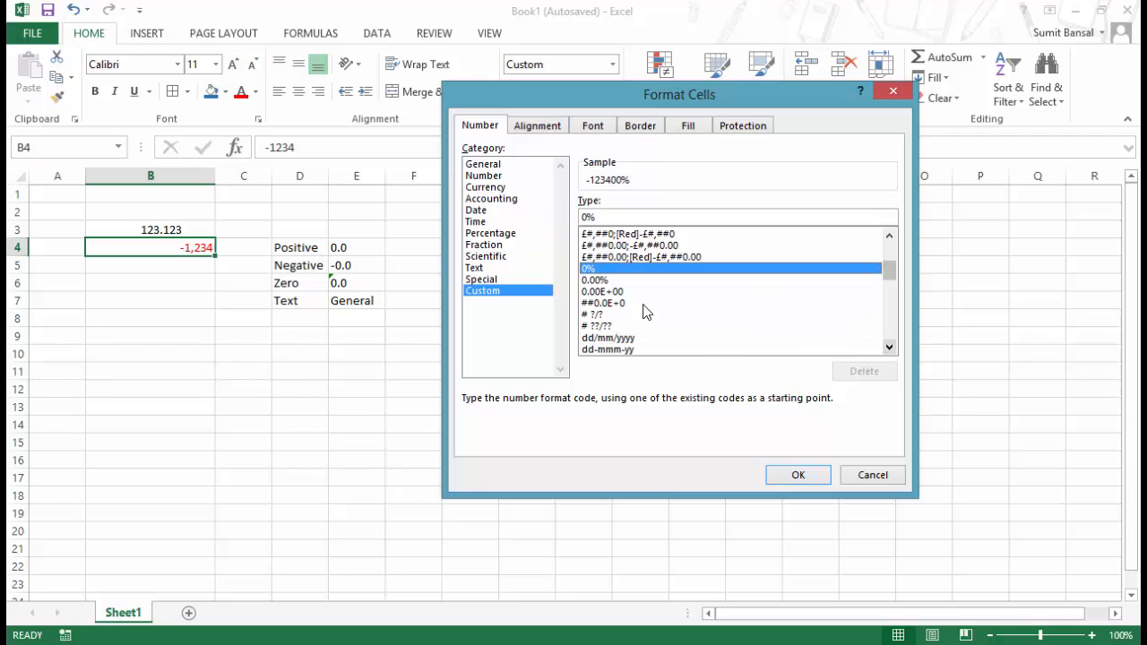
{"action": "left_click", "coordinate": [597, 315]}
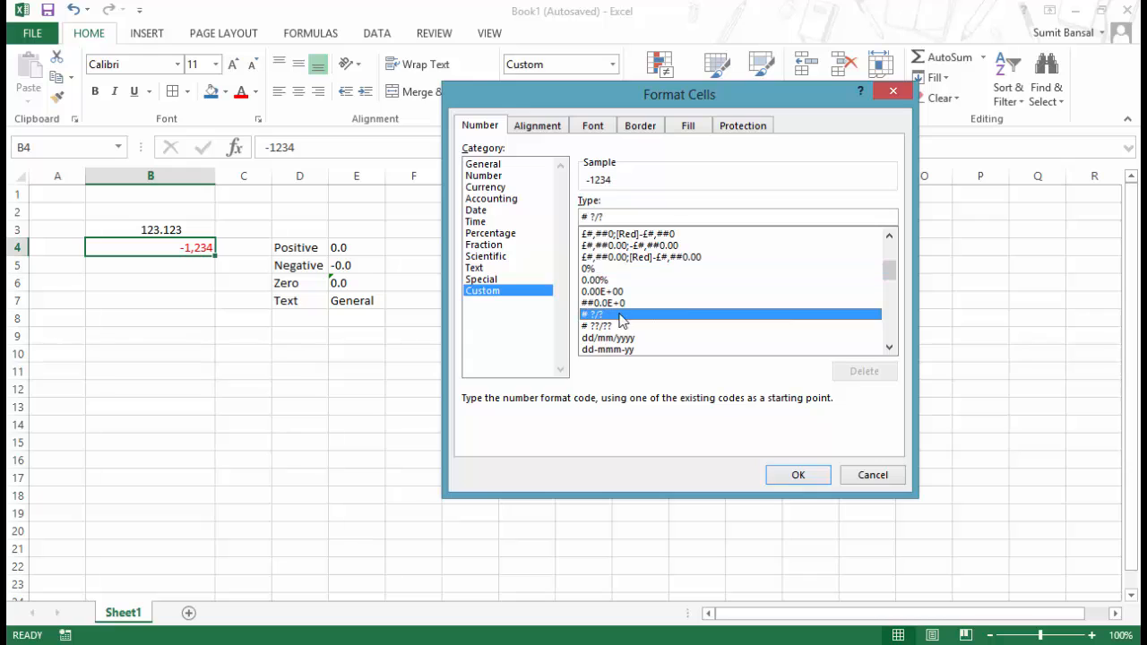
{"action": "left_click", "coordinate": [798, 475]}
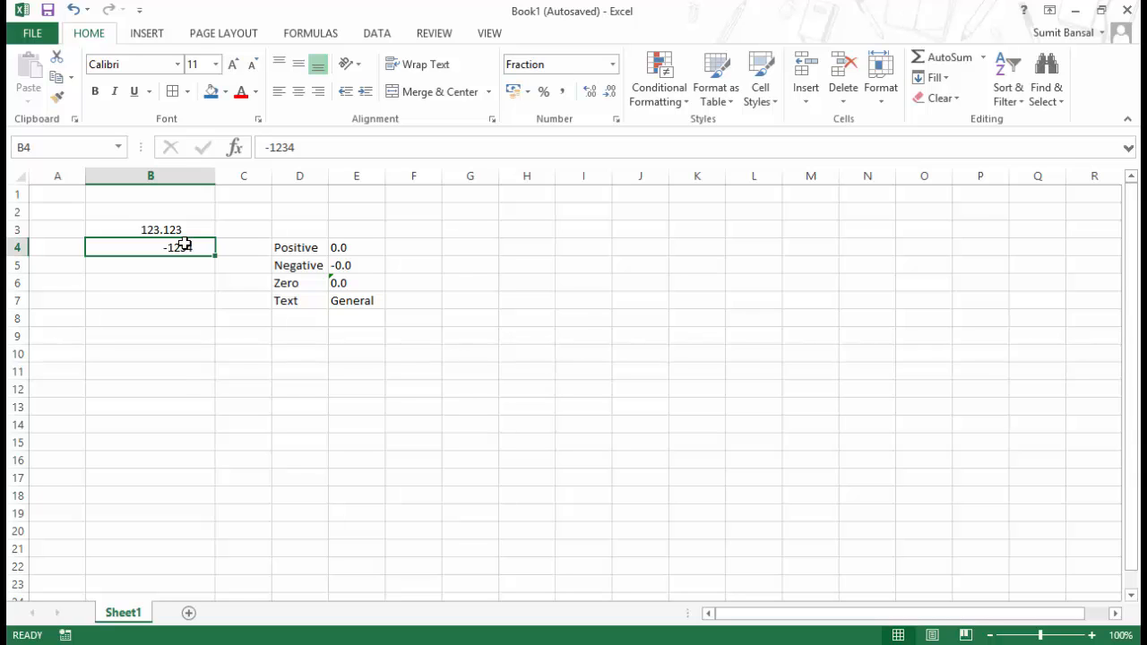
- Enter 1.2 in B4 so it shows 1 1/5, and check its # ?/? custom code
{"action": "type", "text": "1.2"}
{"action": "key", "text": "Return"}
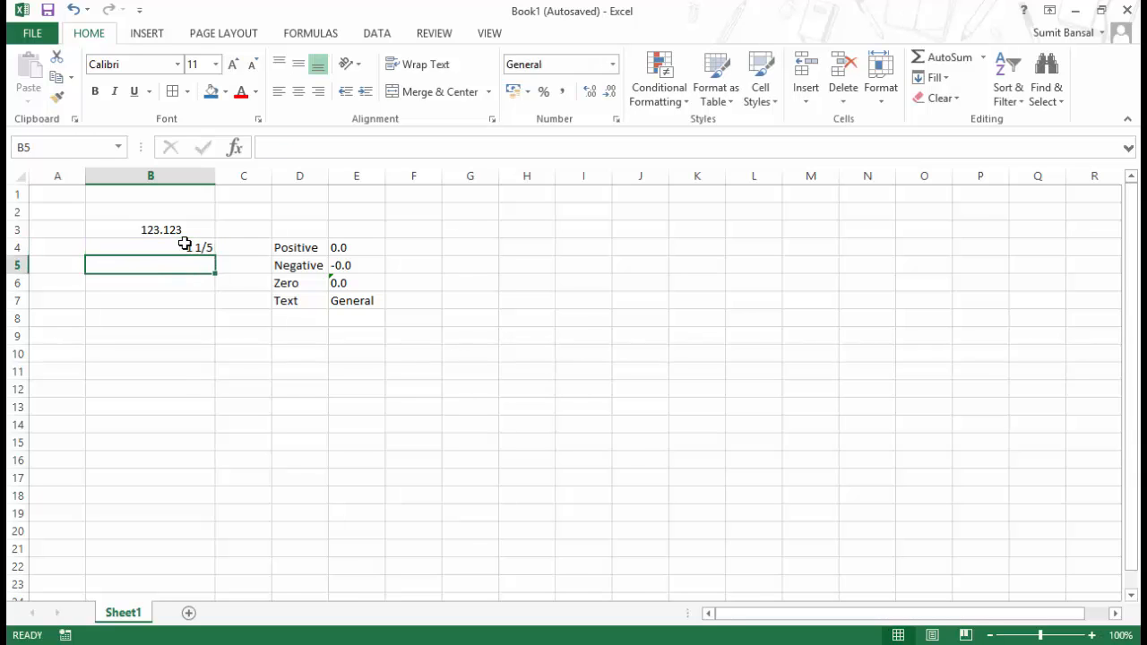
{"action": "left_click", "coordinate": [183, 243]}
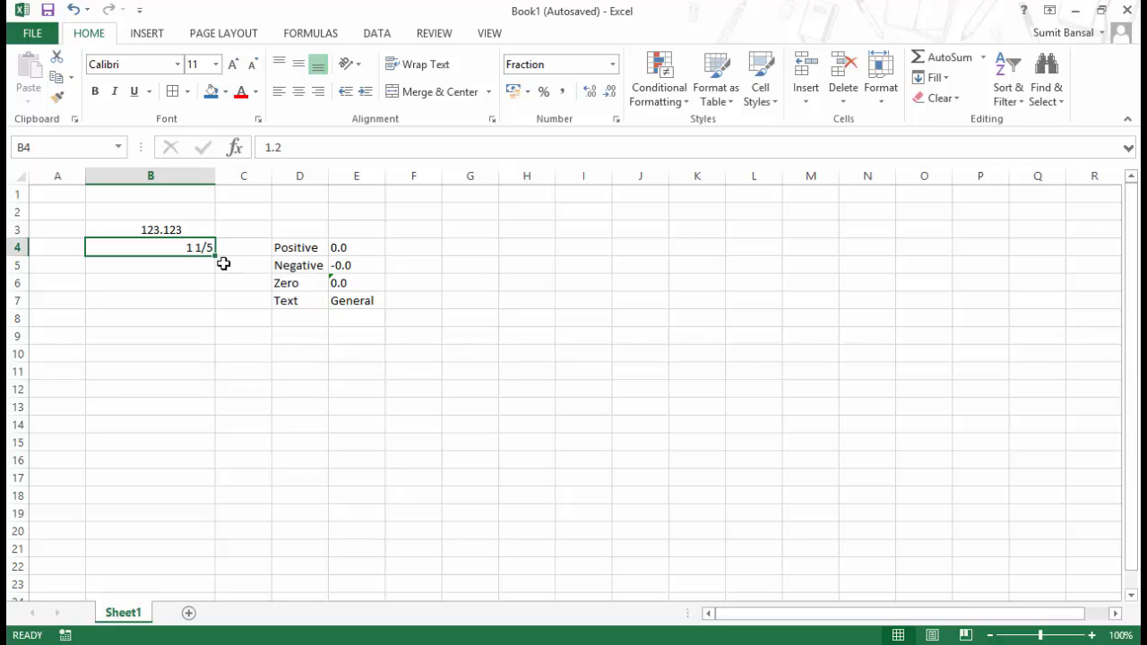
{"action": "key", "text": "ctrl+1"}
{"action": "left_click", "coordinate": [492, 290]}
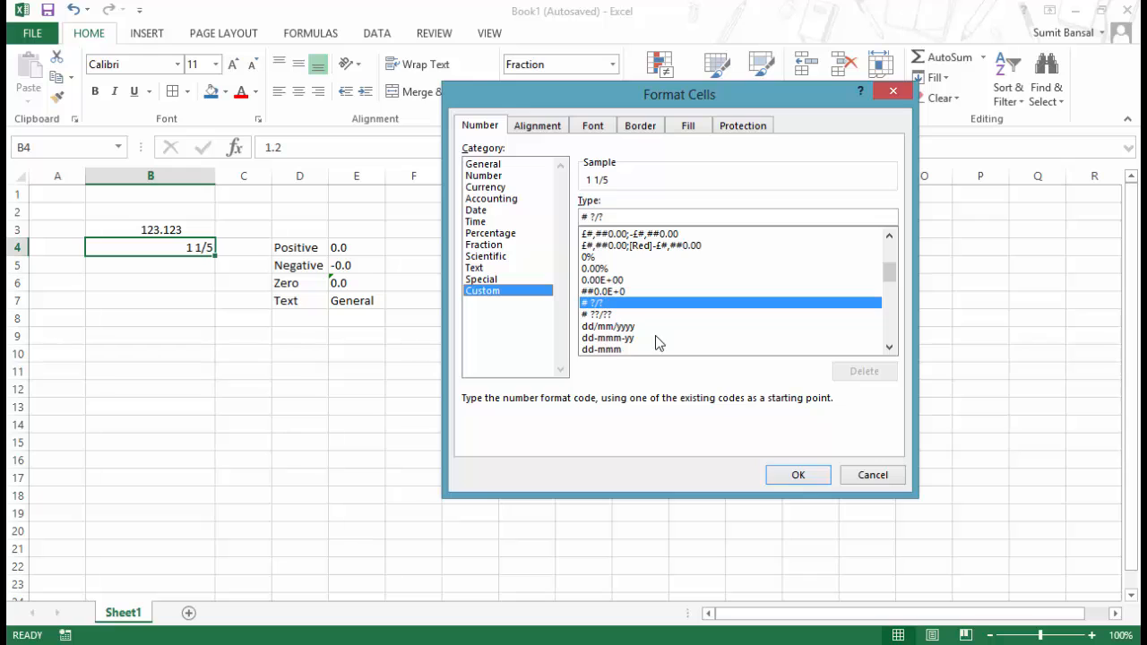
{"action": "left_click", "coordinate": [799, 474]}
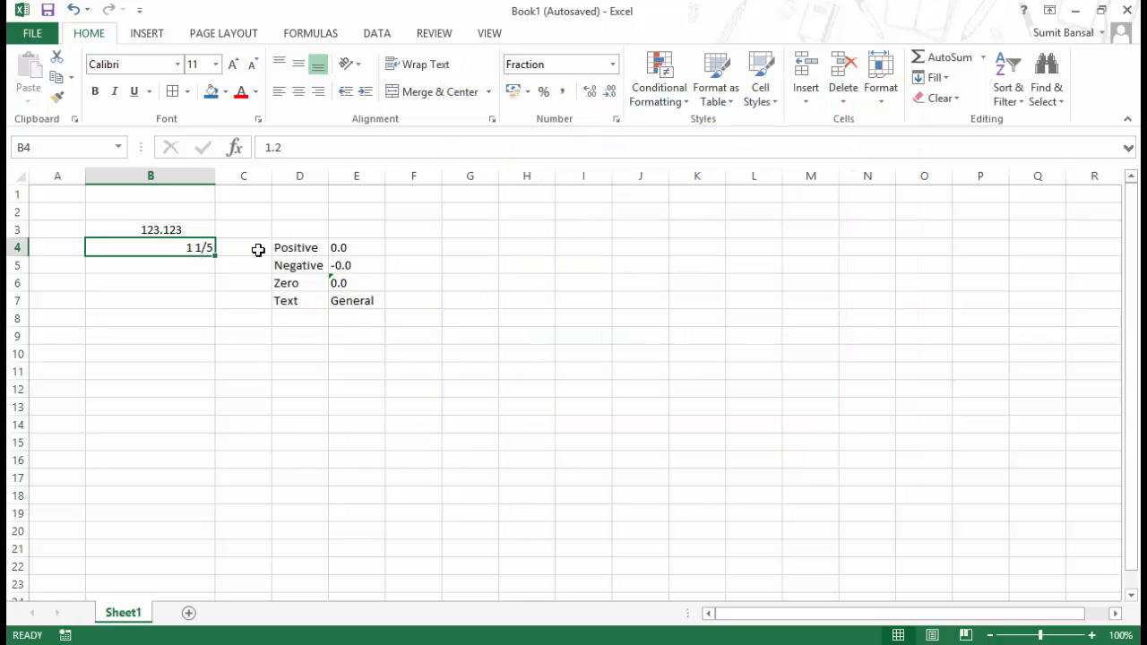
- Try .1 in B4, then put 1.2 back
{"action": "type", "text": ".1"}
{"action": "key", "text": "Return"}
{"action": "key", "text": "Up"}
{"action": "type", "text": "1.2"}
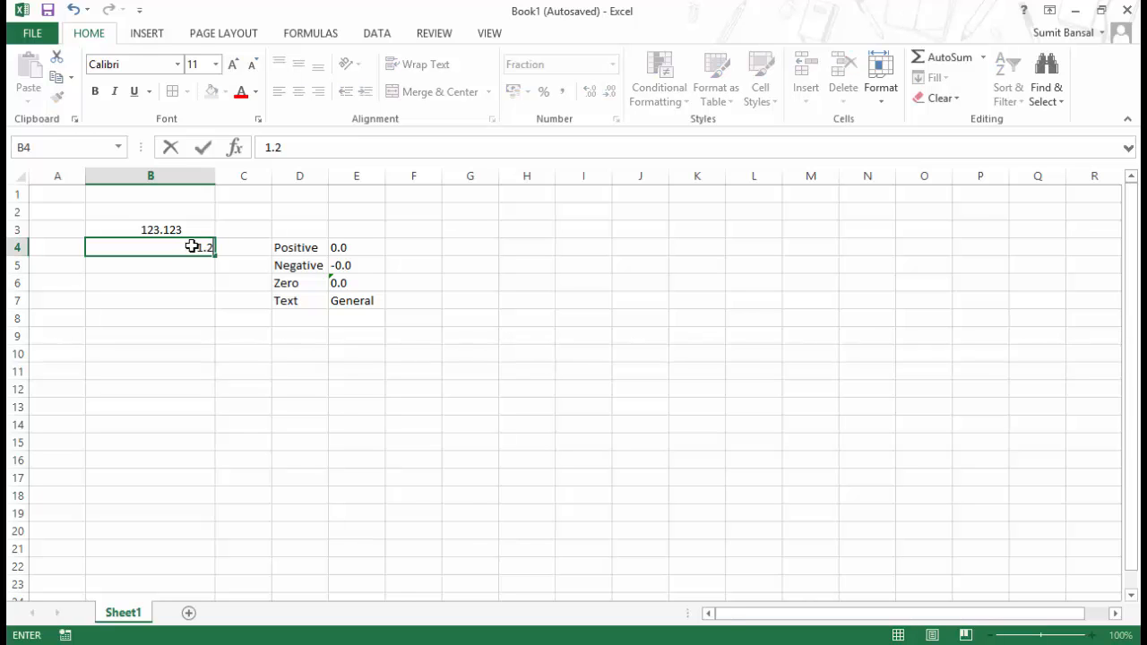
{"action": "key", "text": "Return"}
- Review B4's custom format codes again and close the dialog without changes
{"action": "left_click", "coordinate": [192, 247]}
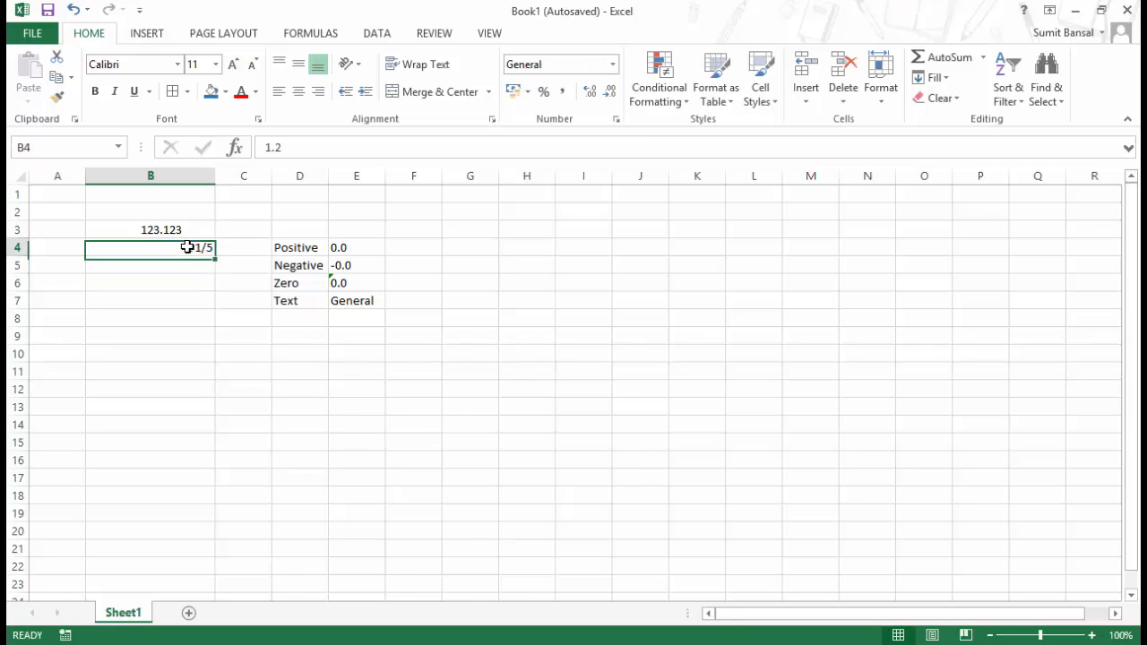
{"action": "key", "text": "ctrl+1"}
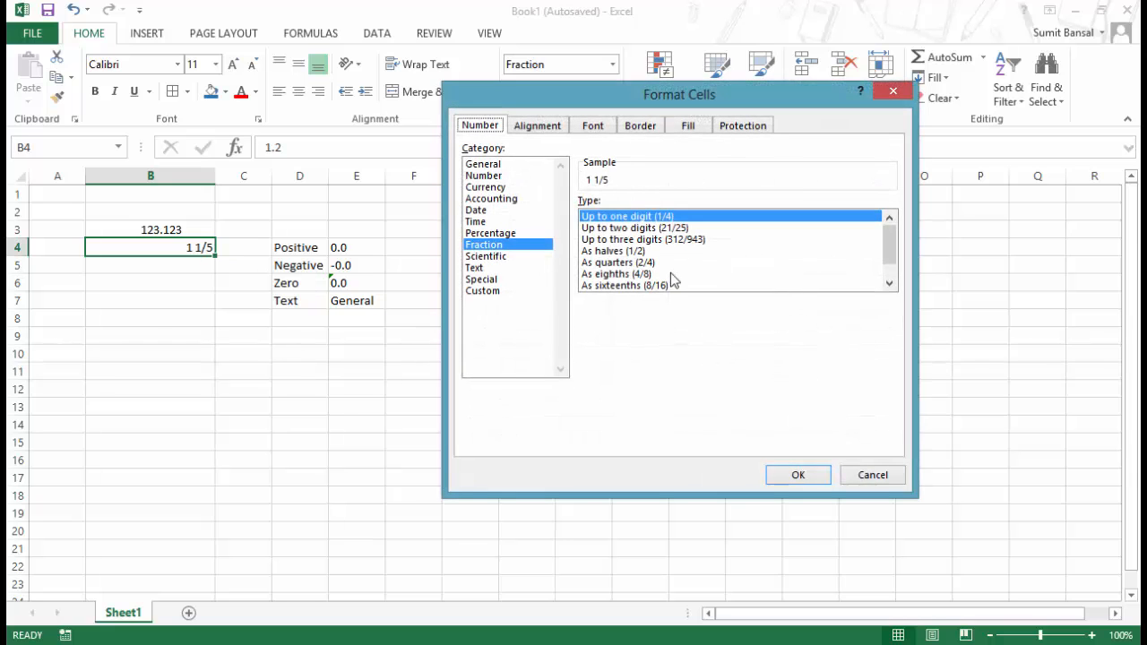
{"action": "left_click", "coordinate": [504, 292]}
{"action": "left_click", "coordinate": [889, 348]}
{"action": "left_click", "coordinate": [889, 348]}
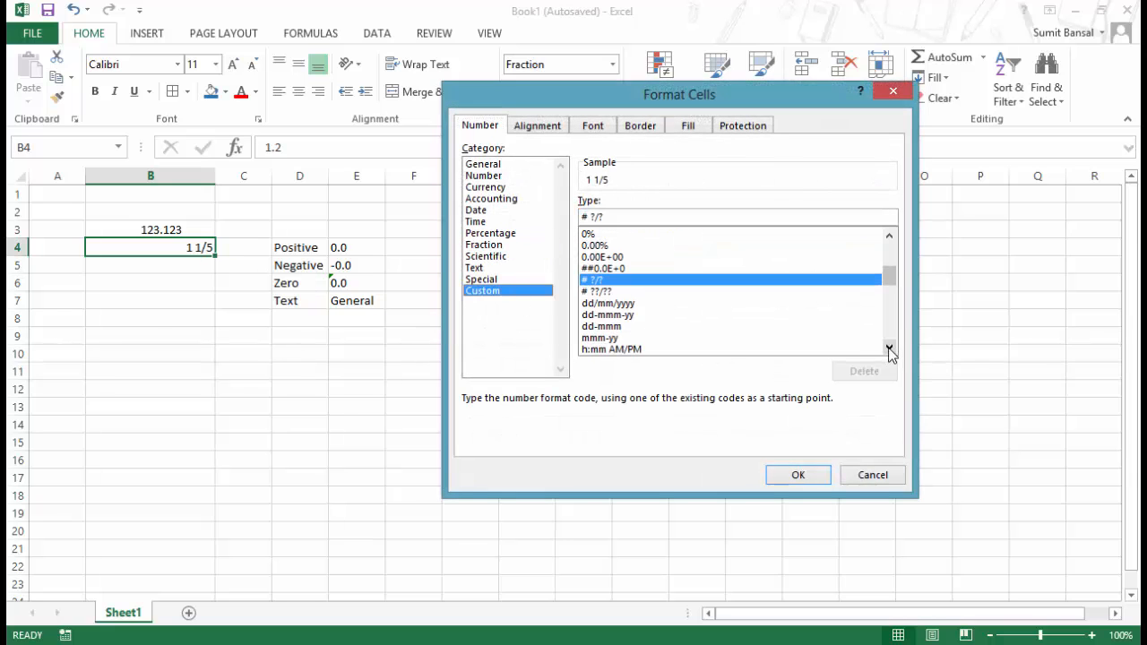
{"action": "left_click_drag", "start_coordinate": [891, 280], "coordinate": [890, 277]}
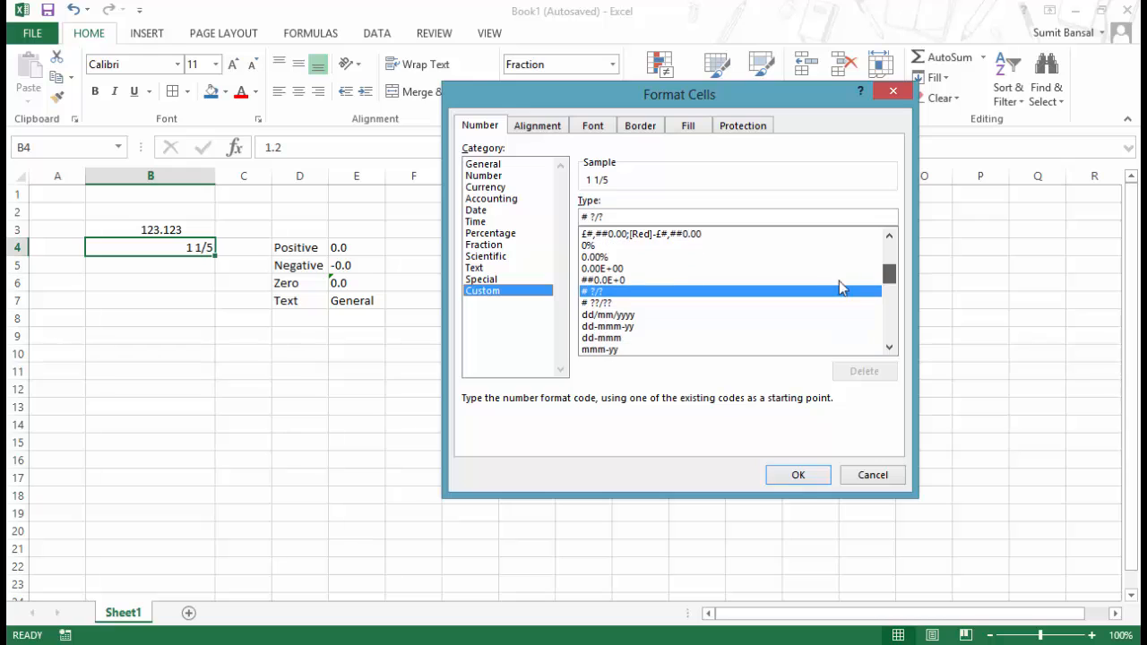
{"action": "left_click", "coordinate": [892, 92]}
{"action": "left_click", "coordinate": [186, 354]}
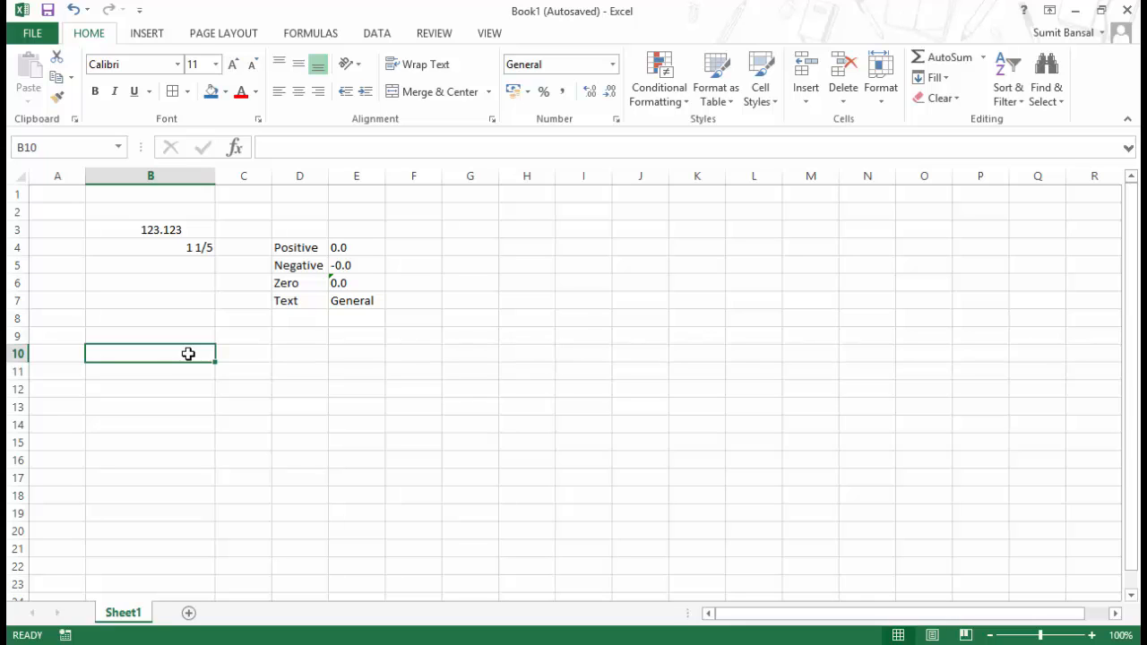
- Enter the date 13/09/2014 in B10
{"action": "type", "text": "13/"}
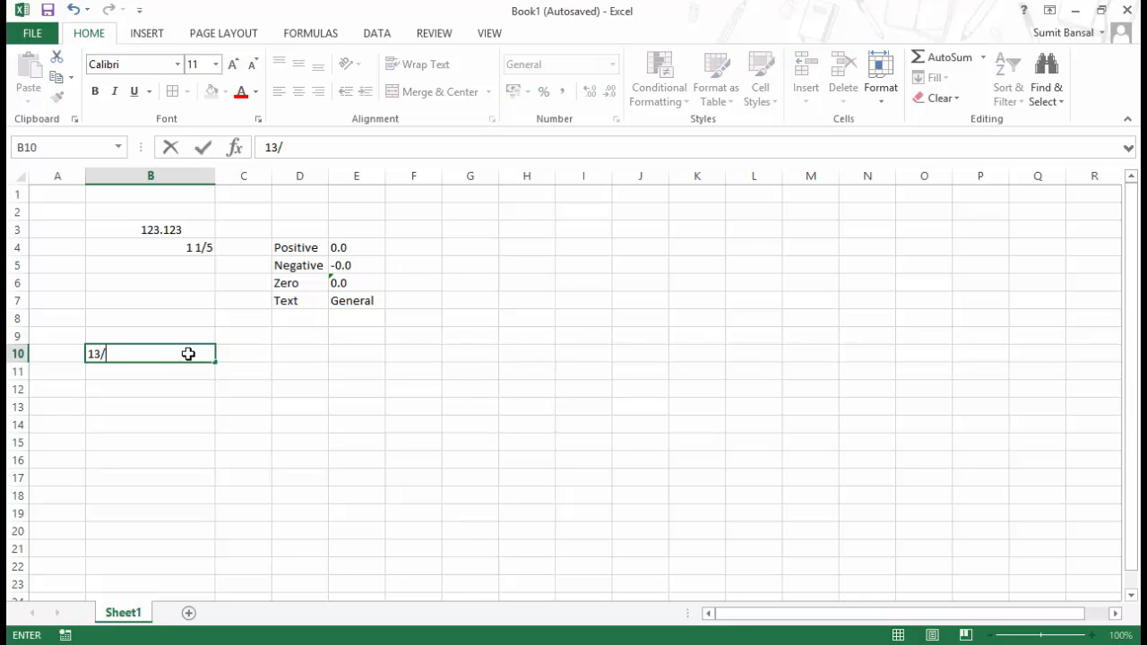
{"action": "type", "text": "09/2014"}
{"action": "key", "text": "Return"}
{"action": "left_click", "coordinate": [190, 354]}
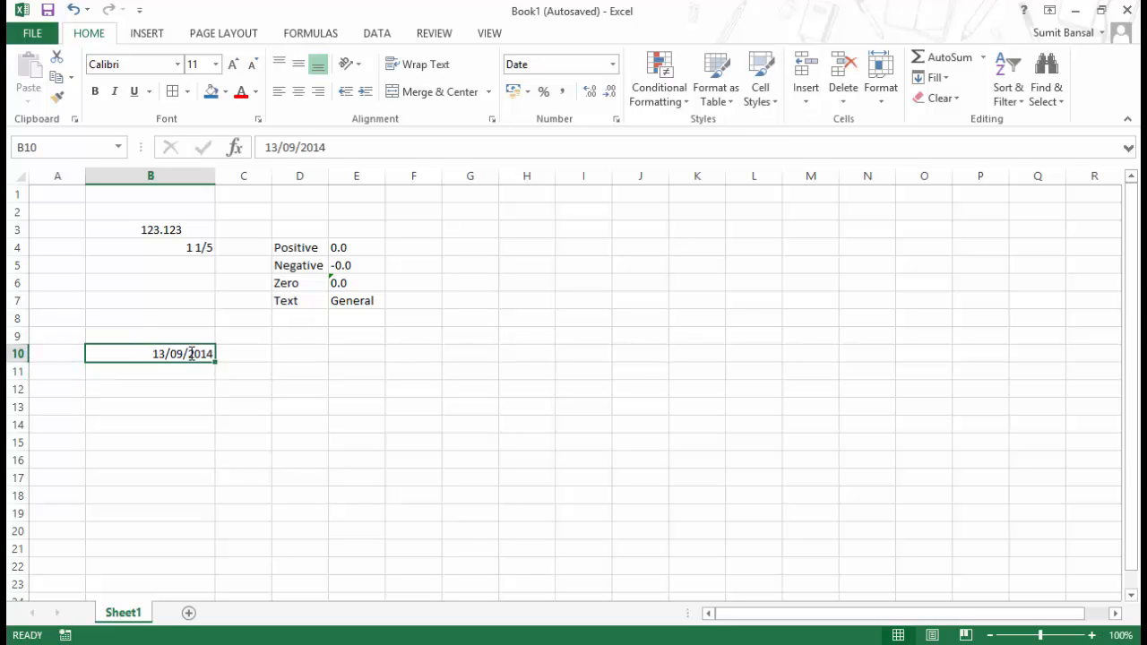
- Open B10's custom formats and trim the dd/mm/yyyy code down to d
{"action": "key", "text": "ctrl+1"}
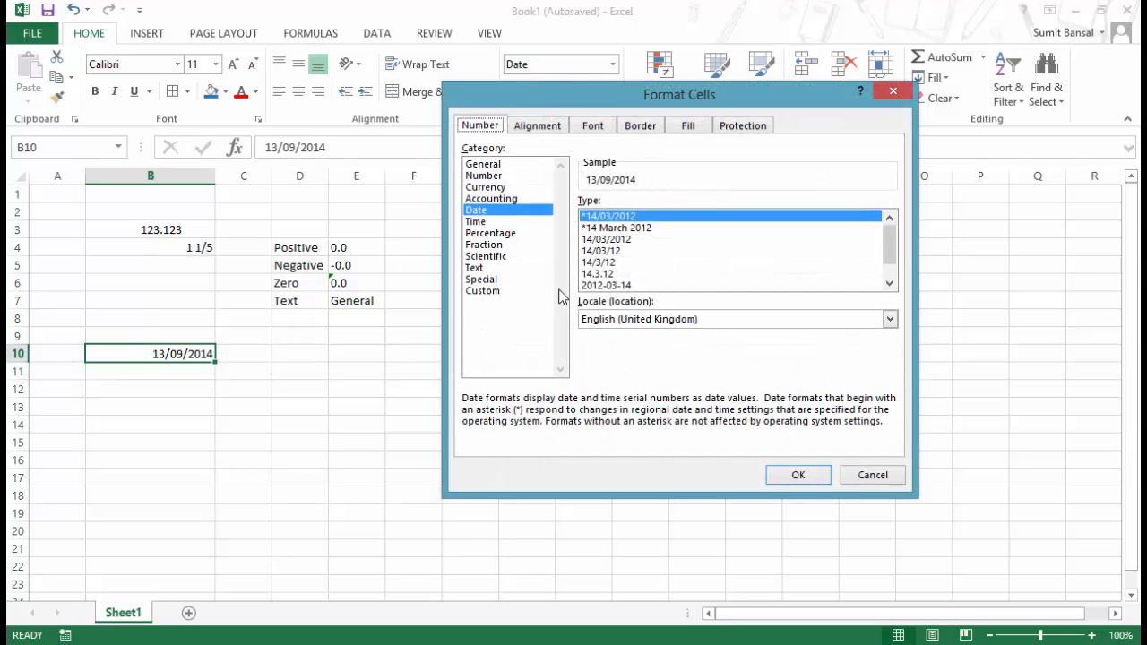
{"action": "left_click", "coordinate": [493, 291]}
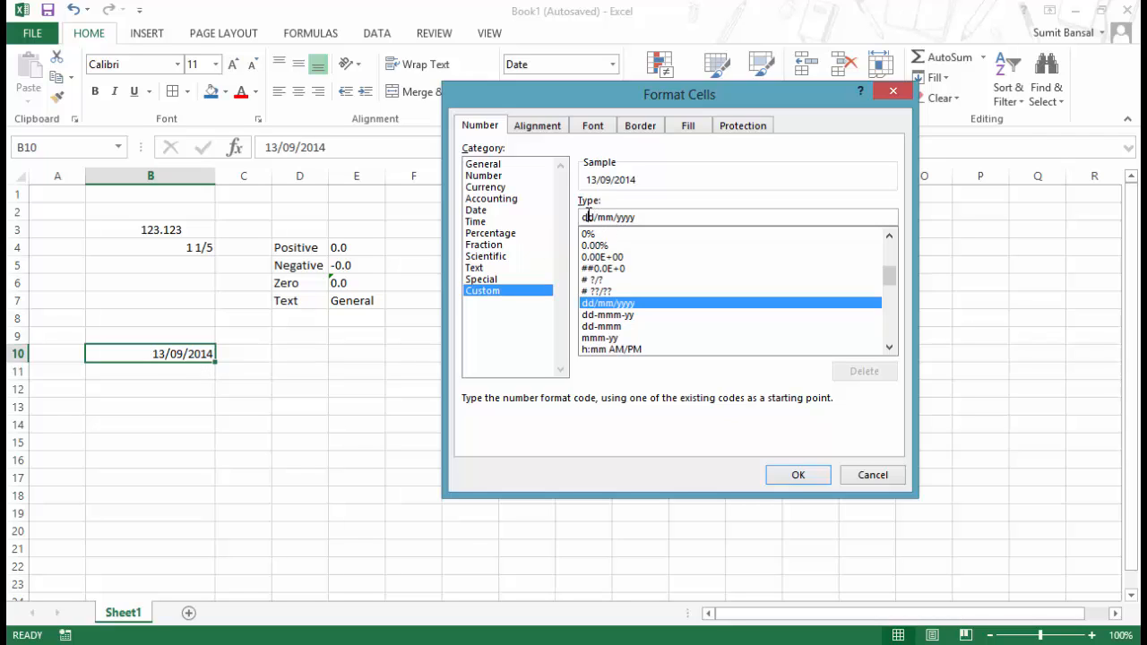
{"action": "key", "text": "shift+Right"}
{"action": "key", "text": "shift+Right"}
{"action": "key", "text": "shift+Right"}
{"action": "key", "text": "shift+Right"}
{"action": "key", "text": "shift+Right"}
{"action": "key", "text": "shift+Right"}
{"action": "key", "text": "shift+Right"}
{"action": "key", "text": "shift+Right"}
{"action": "key", "text": "BackSpace"}
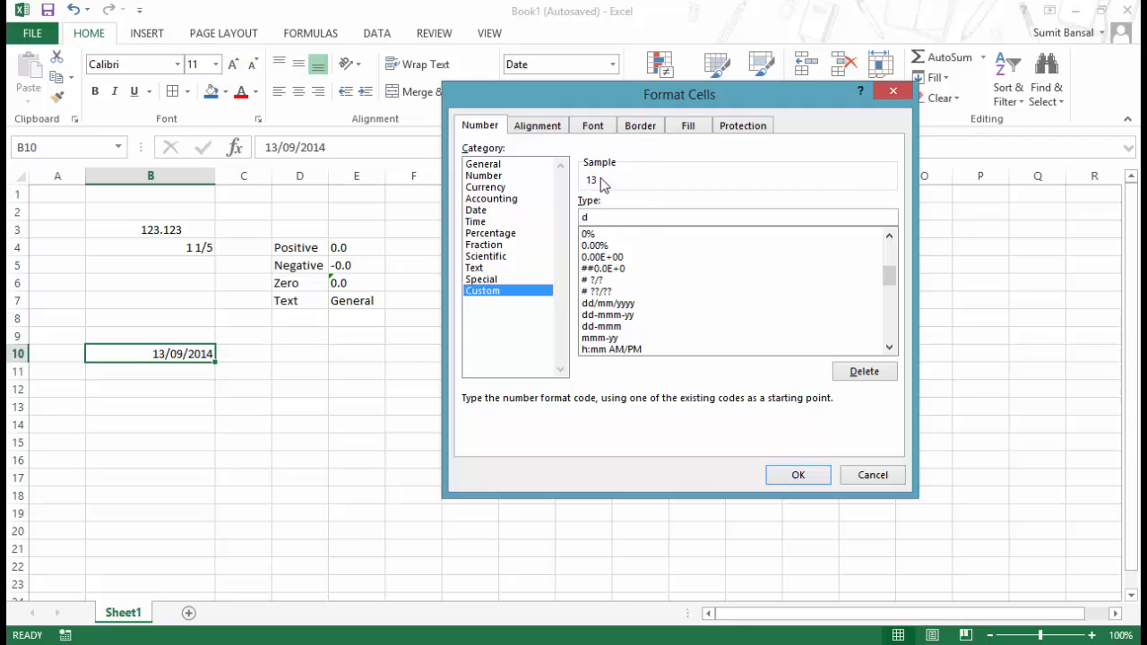
{"action": "type", "text": "dd"}
- Preview B10's date with the dddd, mmmm, then yyyy custom codes
{"action": "type", "text": "dd"}
{"action": "double_click", "coordinate": [613, 216]}
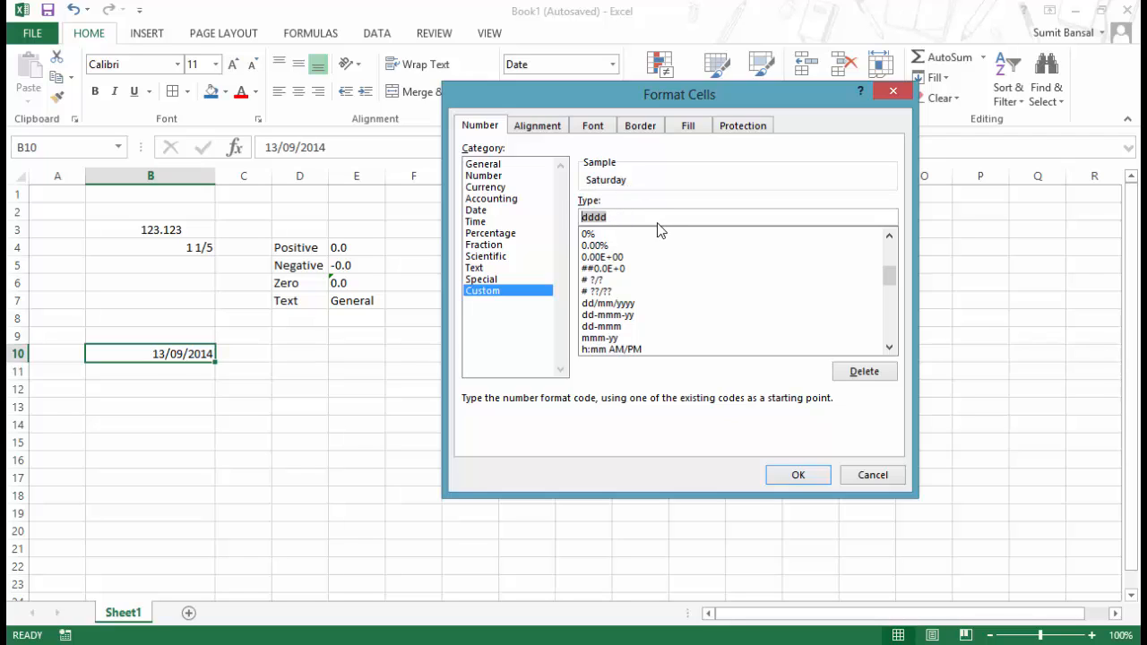
{"action": "type", "text": "m"}
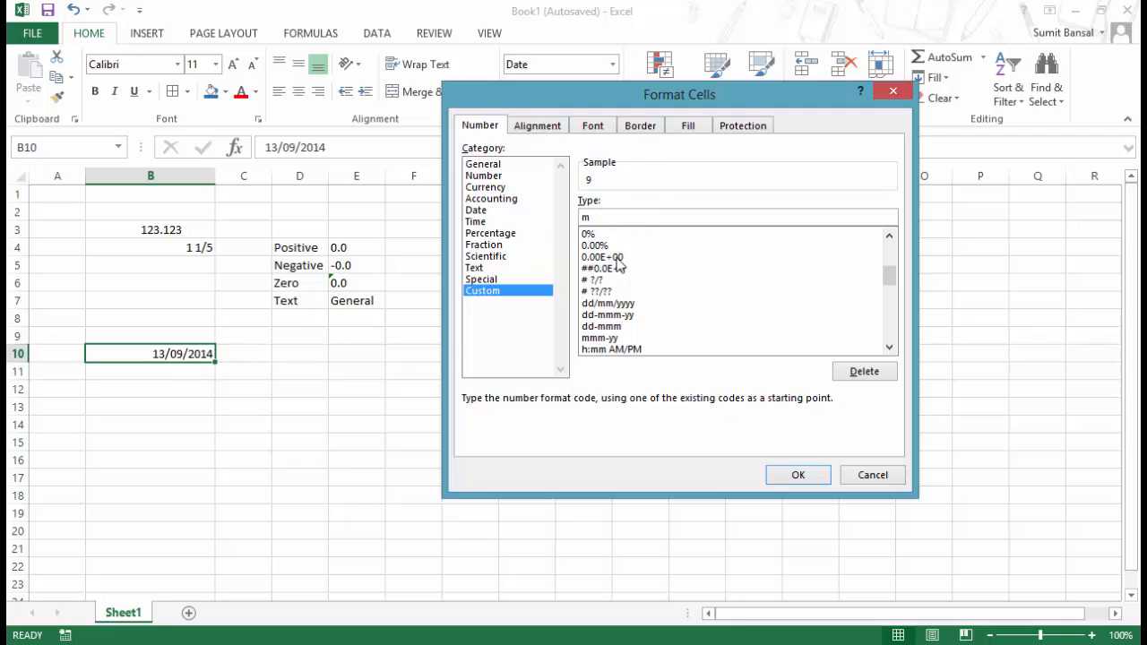
{"action": "type", "text": "mmm"}
{"action": "left_click_drag", "start_coordinate": [624, 218], "coordinate": [535, 224]}
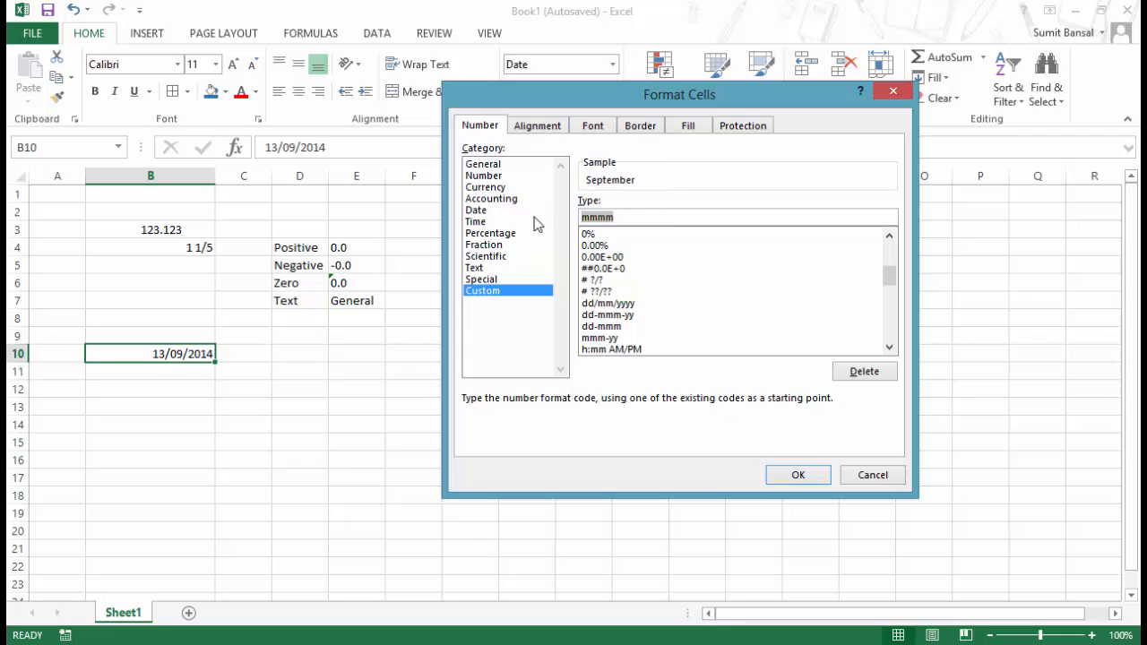
{"action": "type", "text": "y"}
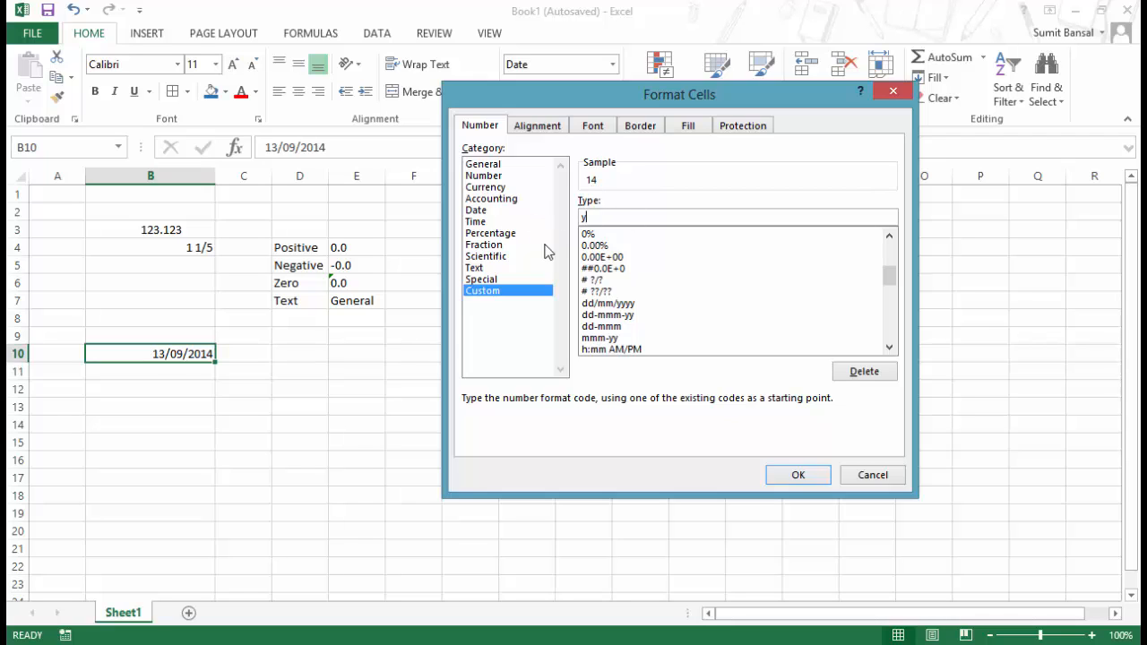
{"action": "type", "text": "yyy"}
{"action": "left_click_drag", "start_coordinate": [611, 220], "coordinate": [556, 218]}
- Type dddd/mmmm/yyy, then trim it to ddddmmmm, previewing SaturdaySeptember
{"action": "type", "text": "dddd/mmmm/"}
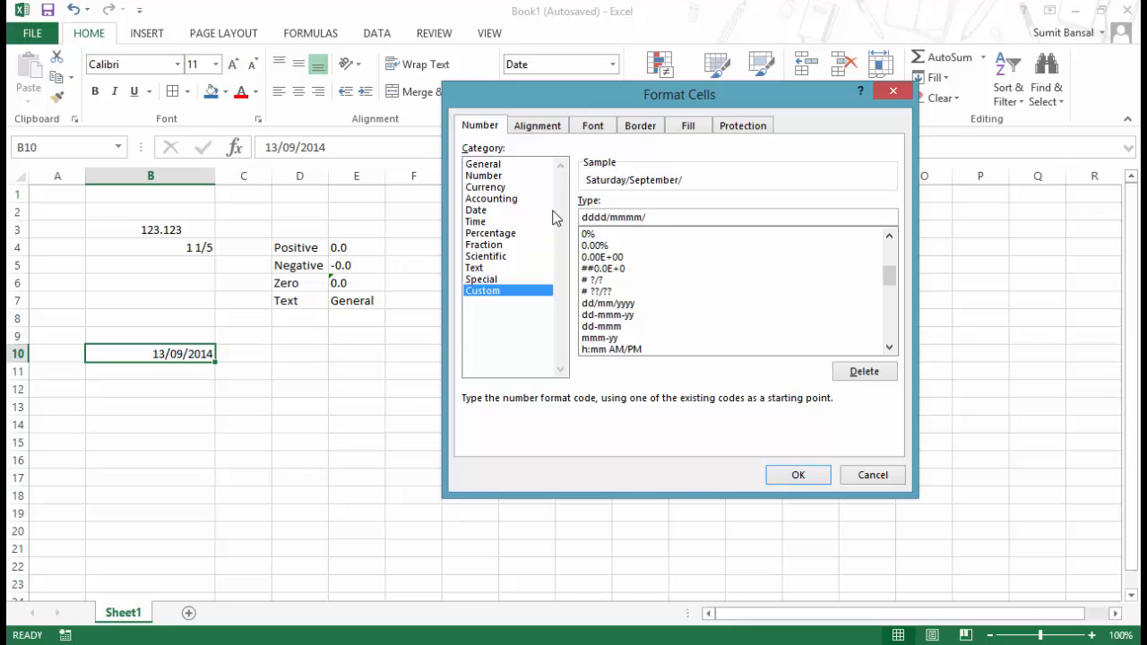
{"action": "type", "text": "yyy"}
{"action": "key", "text": "BackSpace"}
{"action": "key", "text": "BackSpace"}
{"action": "key", "text": "BackSpace"}
{"action": "key", "text": "BackSpace"}
{"action": "key", "text": "BackSpace"}
{"action": "key", "text": "BackSpace"}
{"action": "type", "text": "-"}
{"action": "key", "text": "BackSpace"}
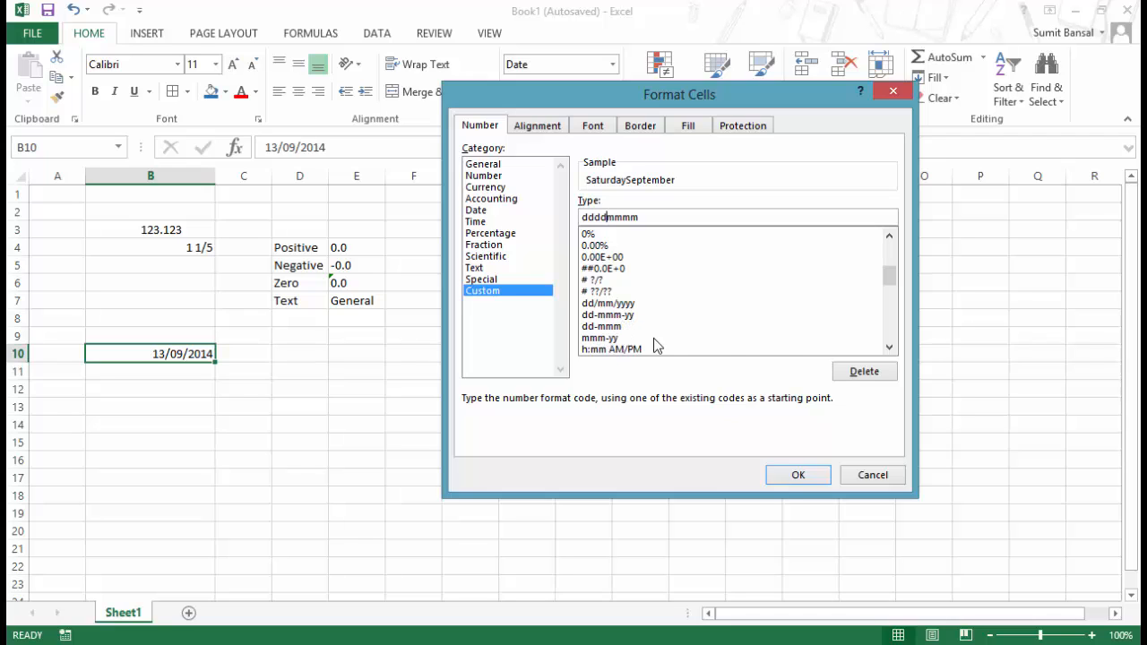
{"action": "left_click", "coordinate": [889, 347]}
{"action": "left_click", "coordinate": [889, 347]}
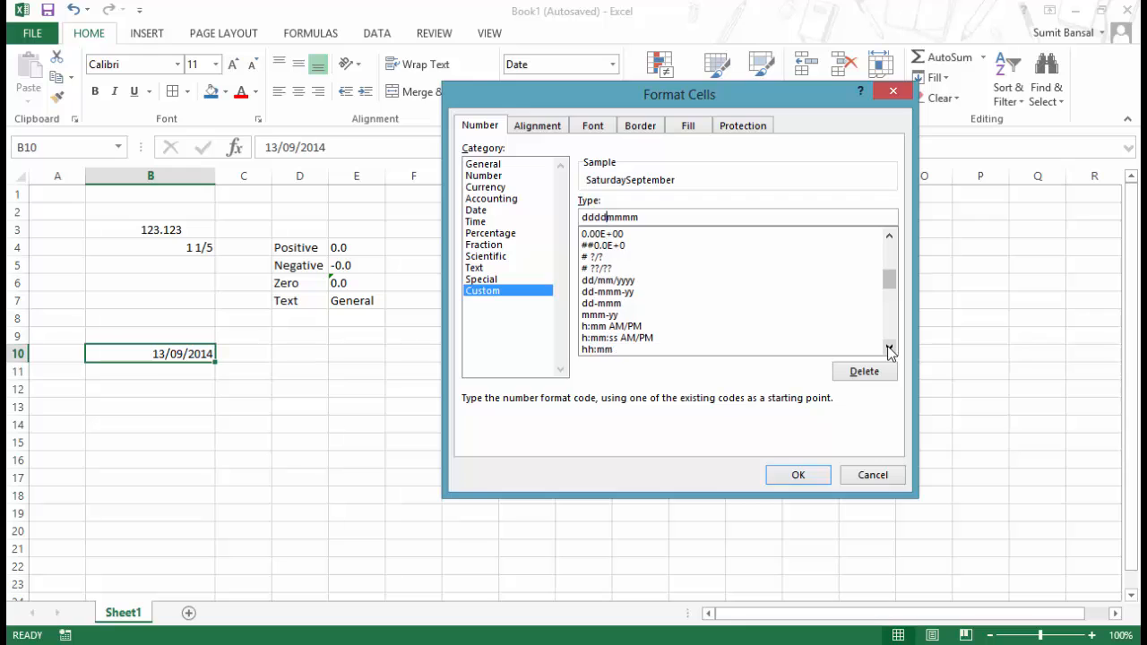
- Close the dialog unchanged, enter 22:36 in B11, then clear it
{"action": "key", "text": "Escape"}
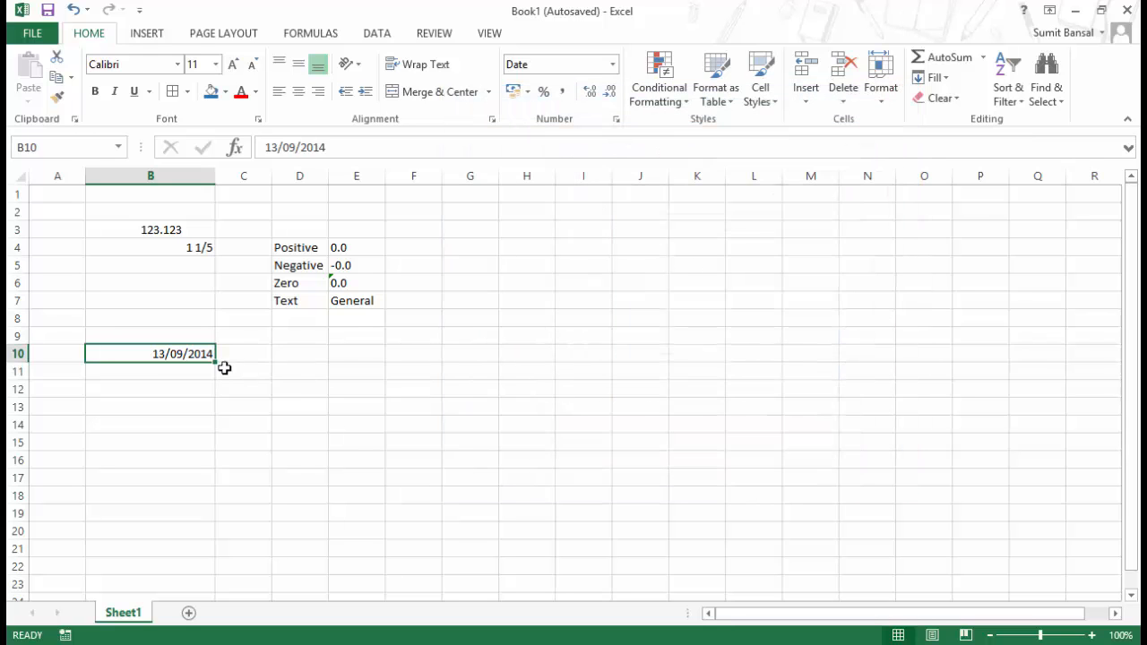
{"action": "left_click", "coordinate": [191, 369]}
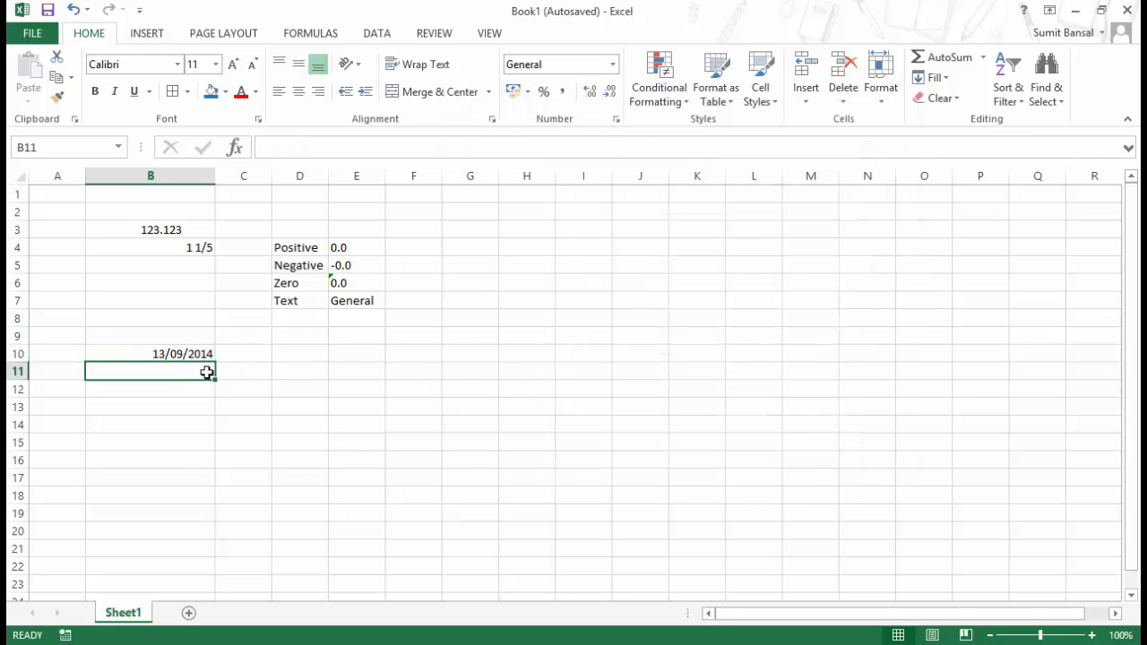
{"action": "type", "text": "22:"}
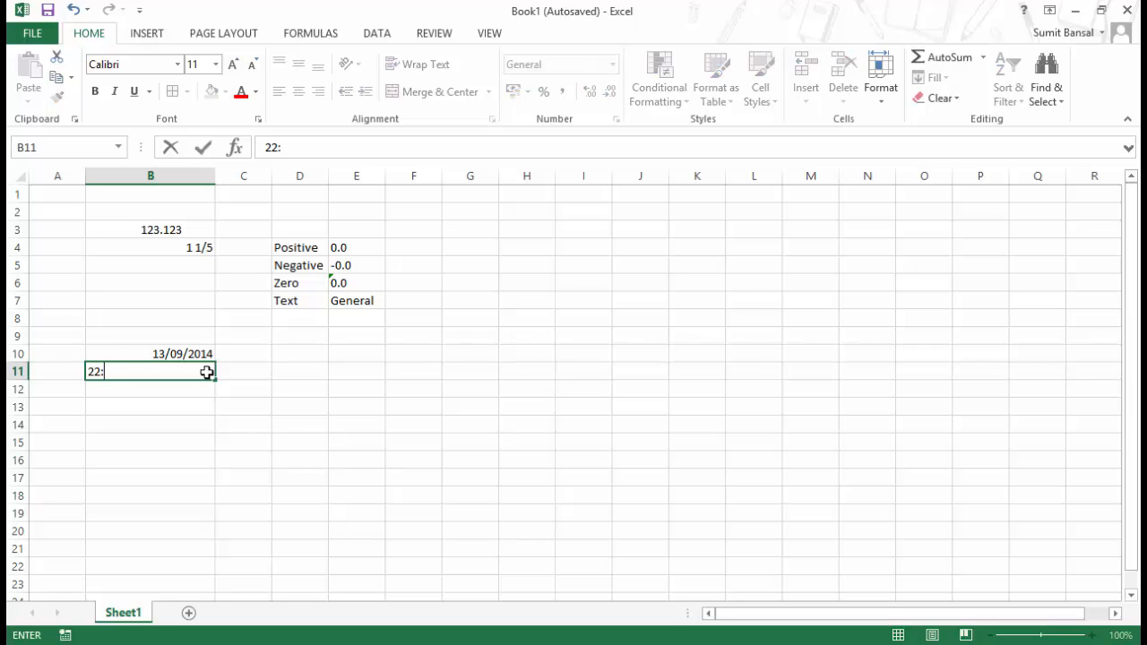
{"action": "type", "text": "36"}
{"action": "key", "text": "Return"}
{"action": "key", "text": "Up"}
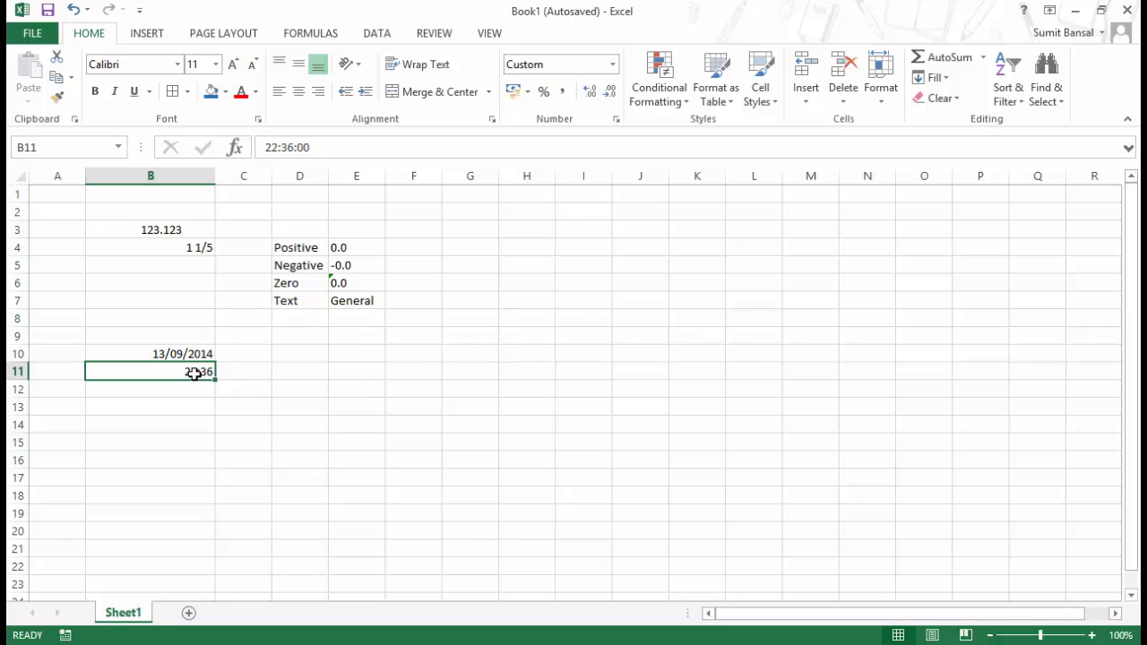
{"action": "key", "text": "Delete"}
{"action": "key", "text": "Up"}
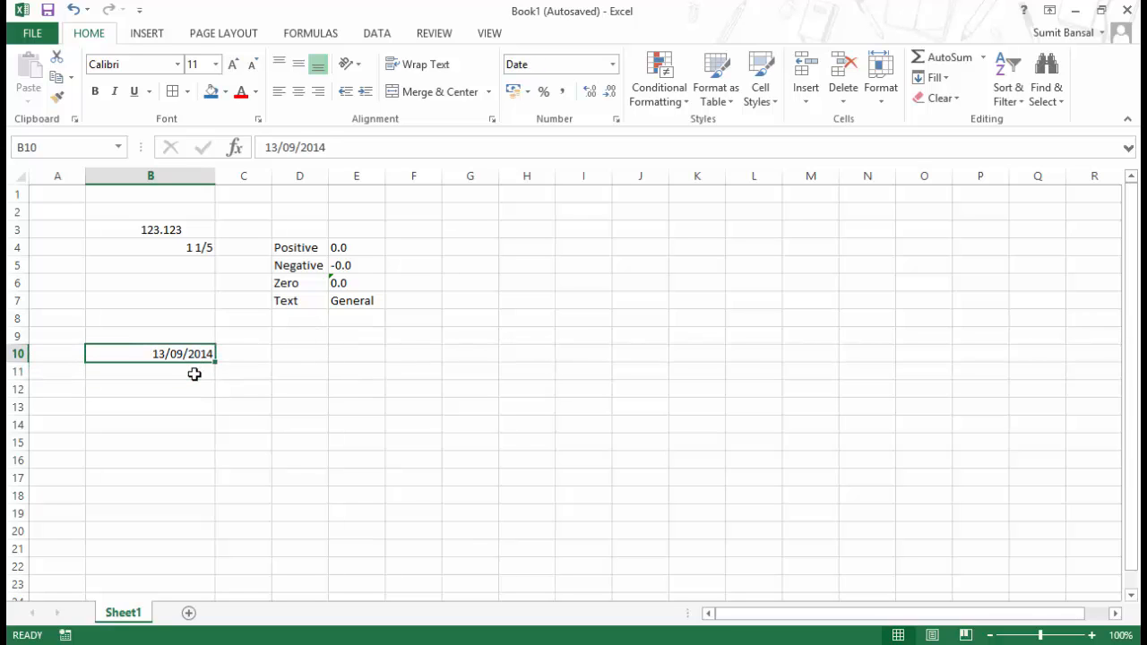
- Re-enter 22:36 in B11 and open its format settings showing hh:mm
{"action": "left_click", "coordinate": [194, 373]}
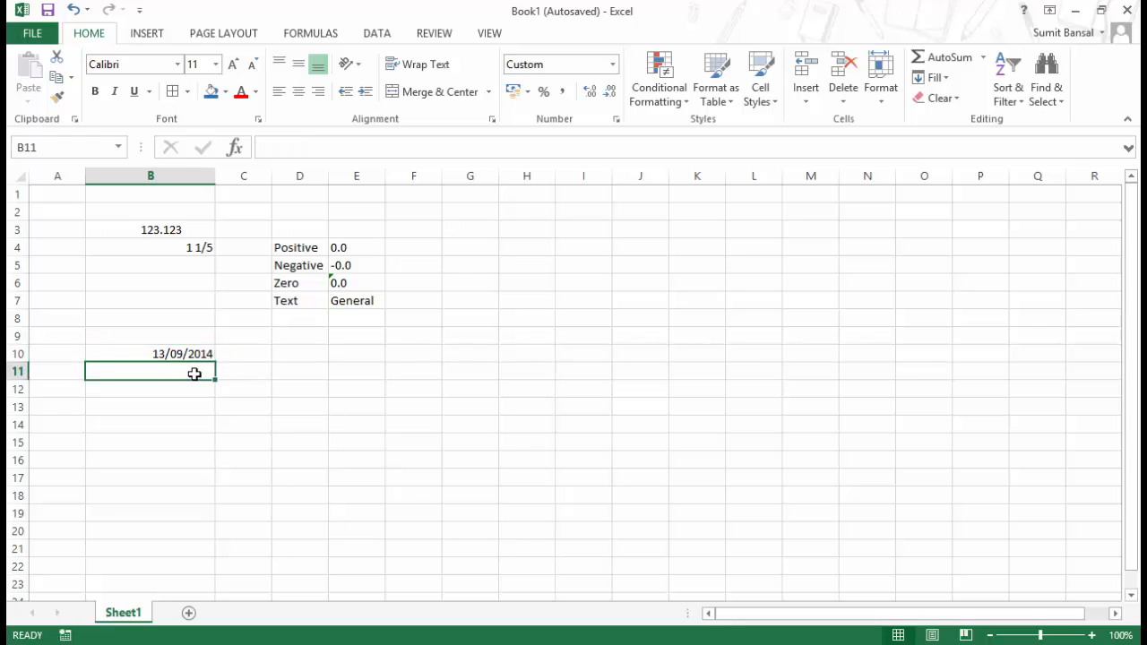
{"action": "type", "text": "22:"}
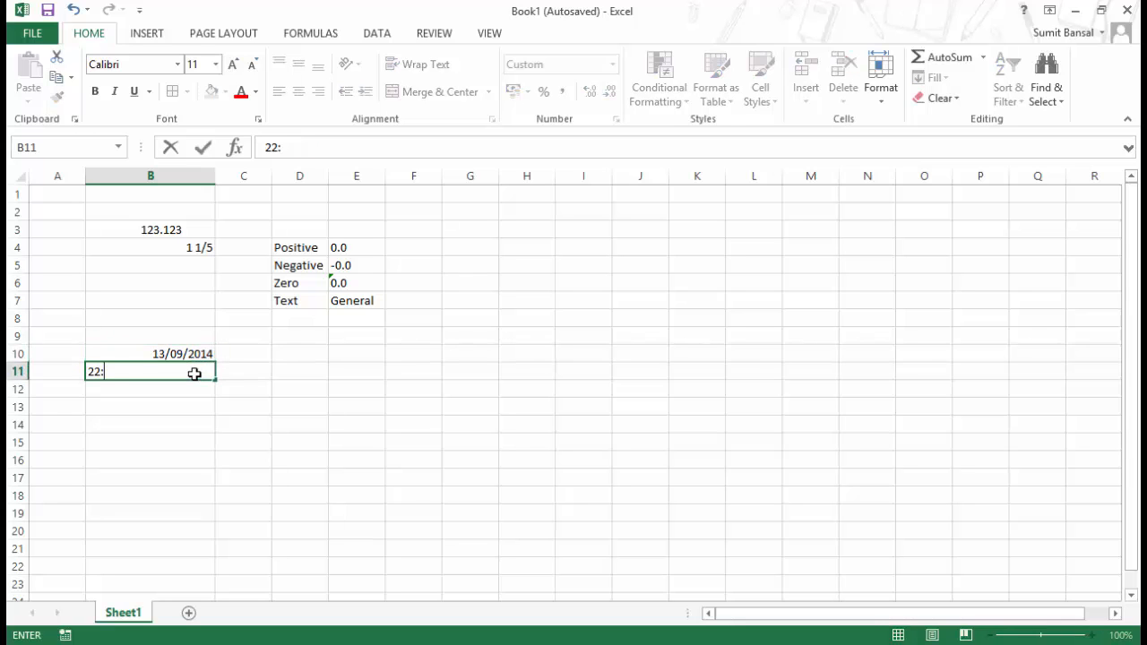
{"action": "type", "text": "36"}
{"action": "left_click", "coordinate": [194, 373]}
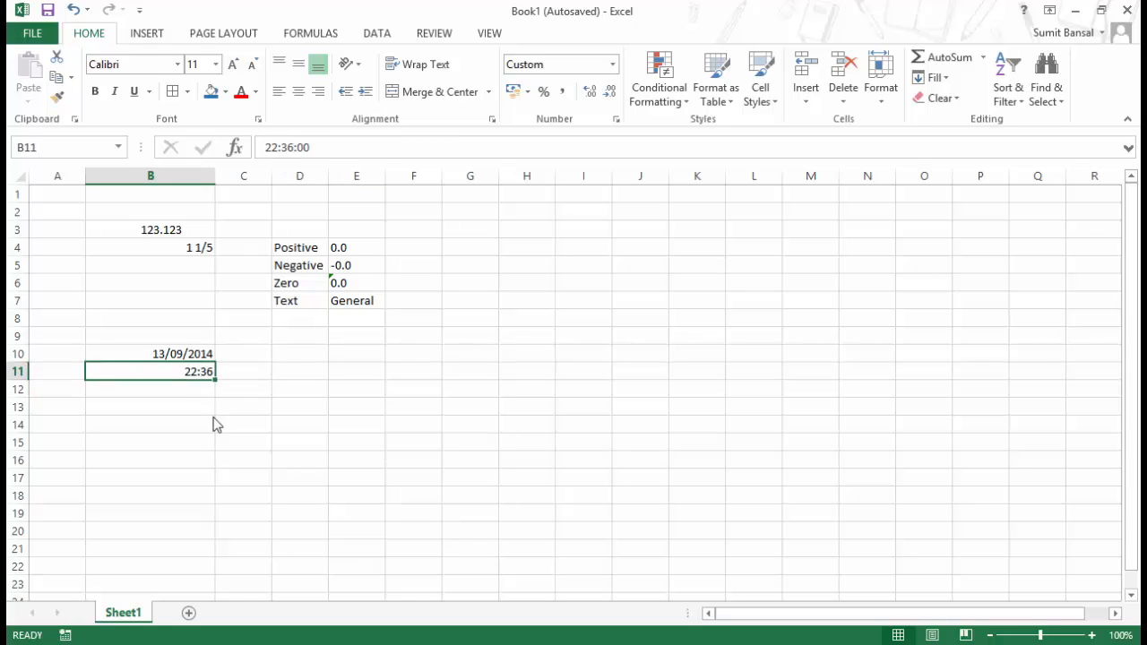
{"action": "key", "text": "ctrl+1"}
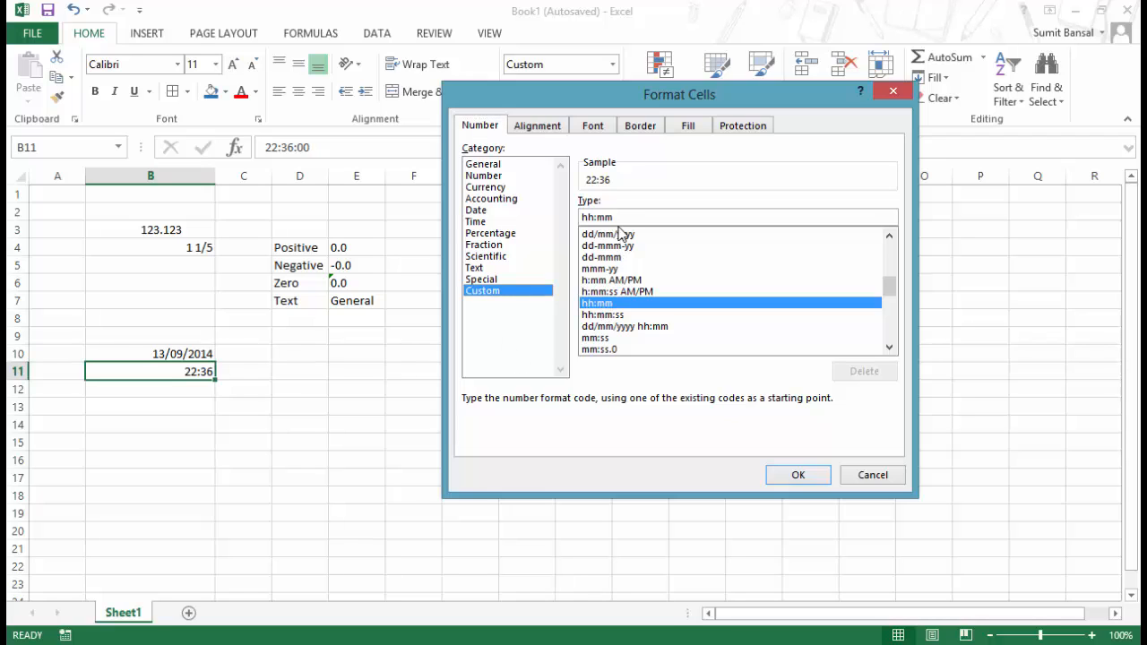
- Try hh:mm:ss on B11, then settle on h:mm: and apply it
{"action": "left_click", "coordinate": [658, 218]}
{"action": "type", "text": ":ss"}
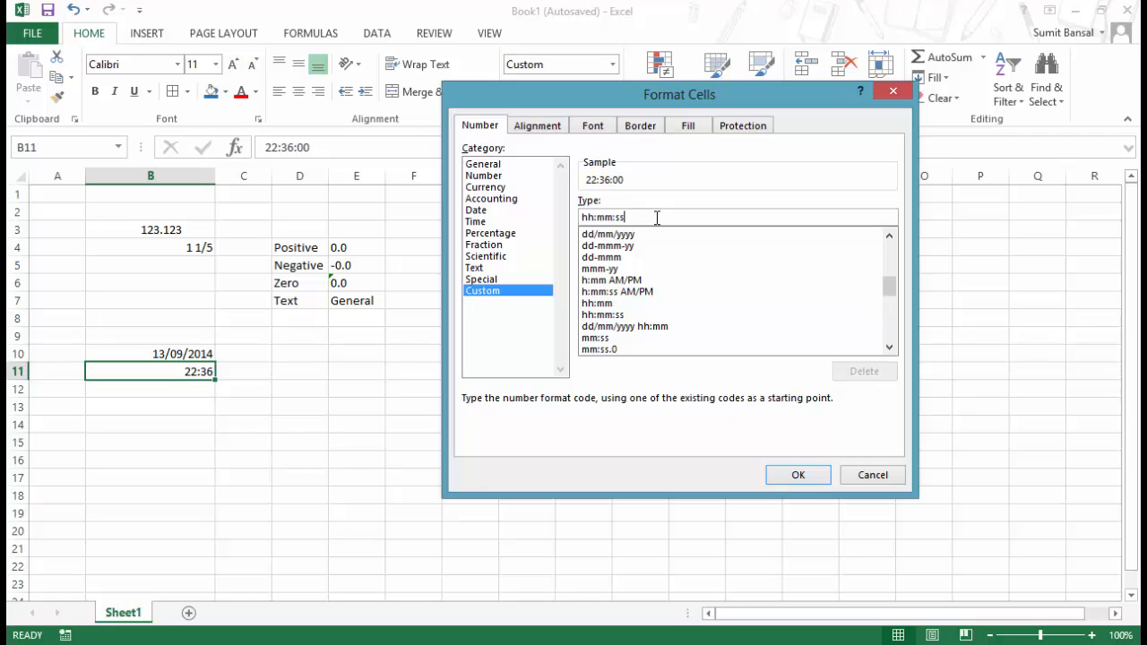
{"action": "key", "text": "BackSpace"}
{"action": "key", "text": "BackSpace"}
{"action": "type", "text": "h"}
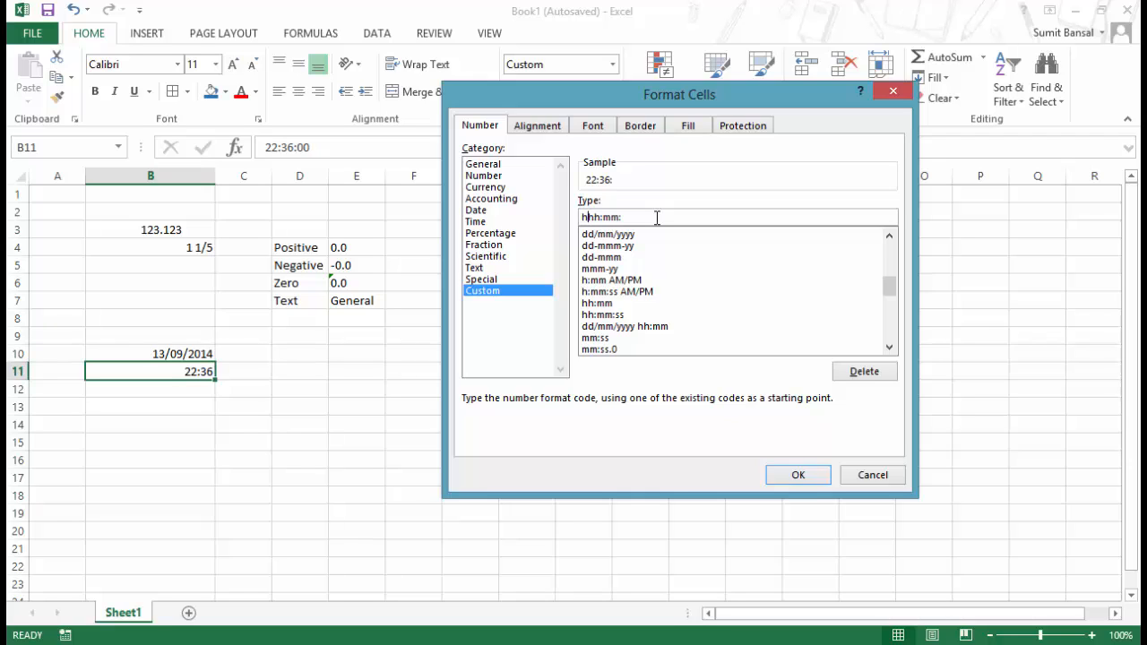
{"action": "key", "text": "BackSpace"}
{"action": "key", "text": "Delete"}
{"action": "left_click", "coordinate": [796, 476]}
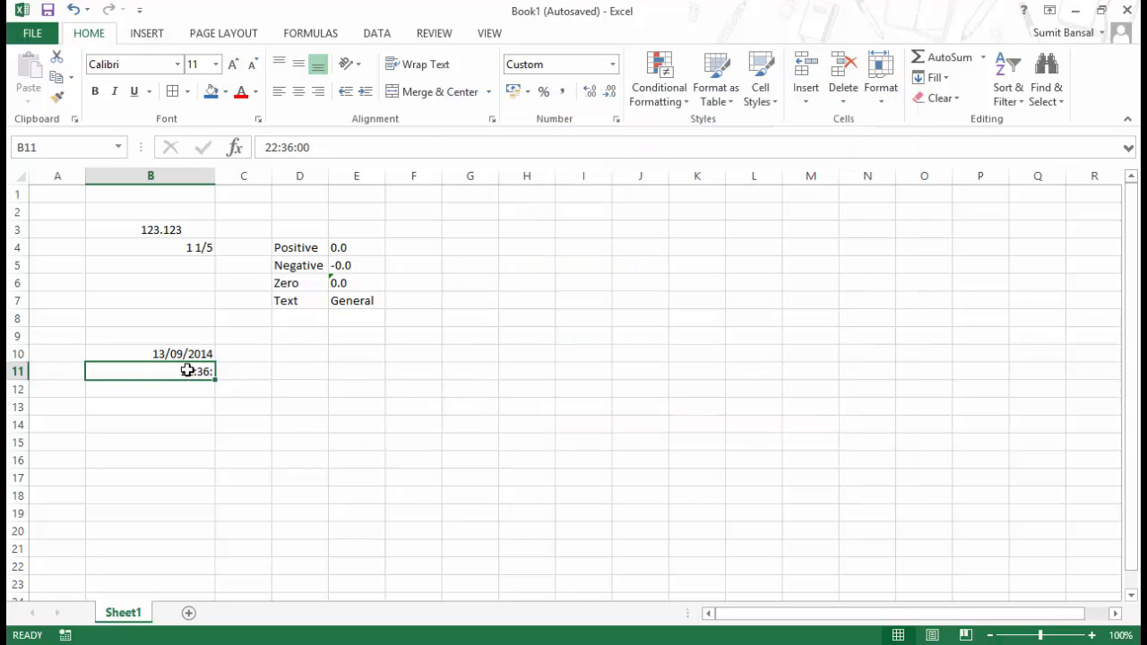
- Enter 8:36 in B11 and change its format code to h:mm
{"action": "type", "text": "8"}
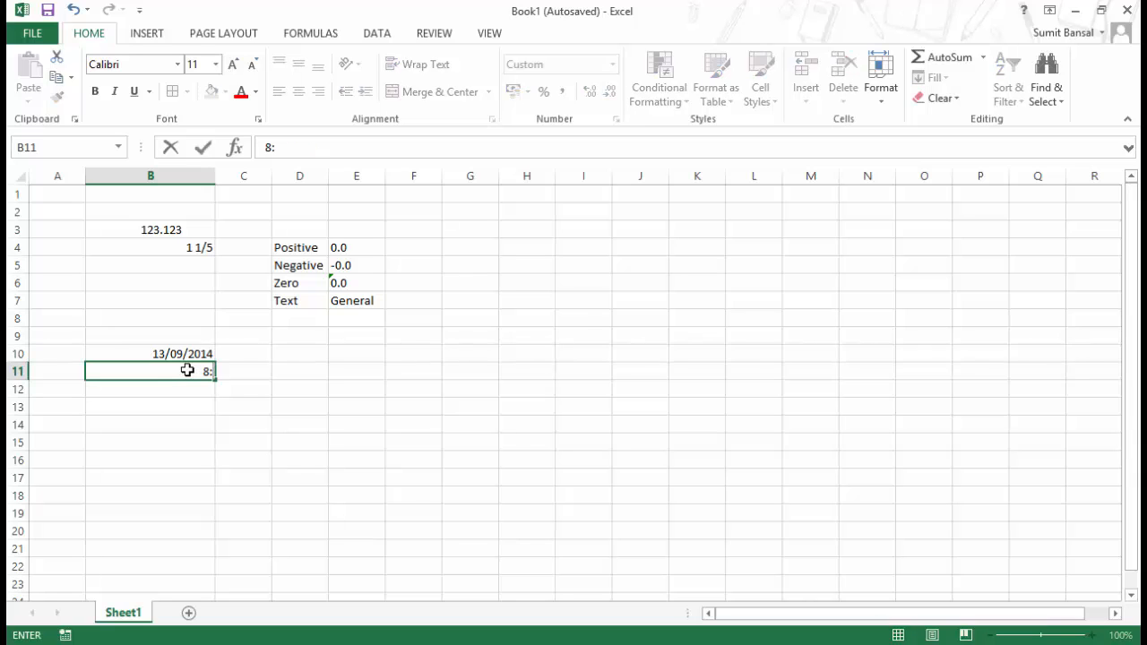
{"action": "type", "text": ":36"}
{"action": "key", "text": "Return"}
{"action": "left_click", "coordinate": [186, 368]}
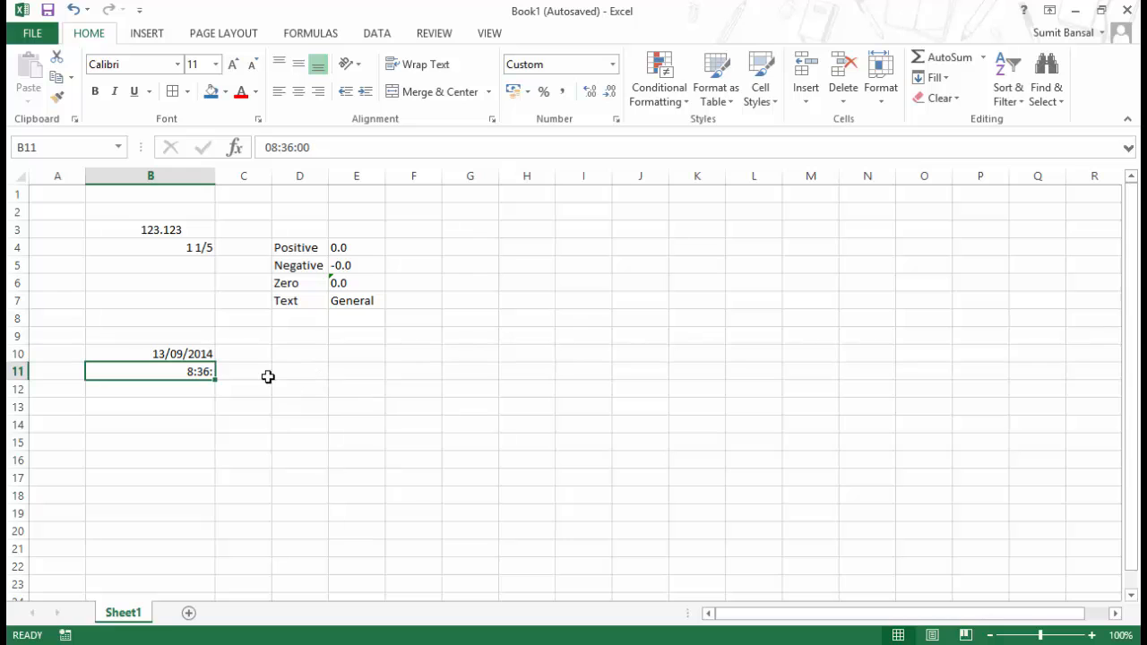
{"action": "key", "text": "ctrl+1"}
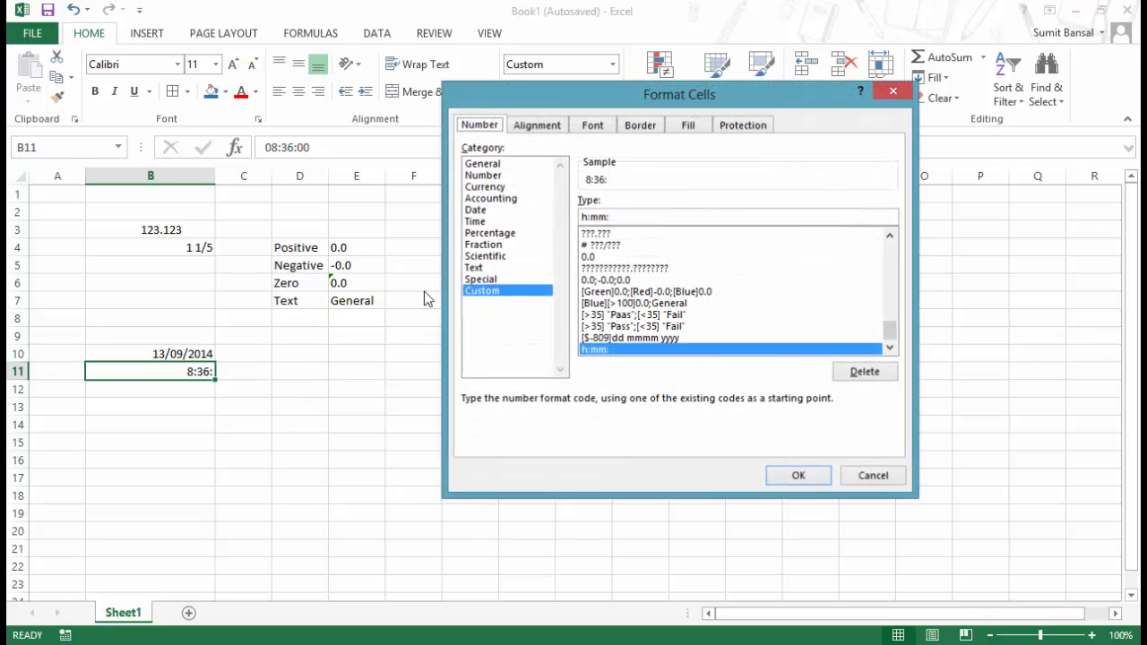
{"action": "left_click", "coordinate": [614, 216]}
{"action": "key", "text": "BackSpace"}
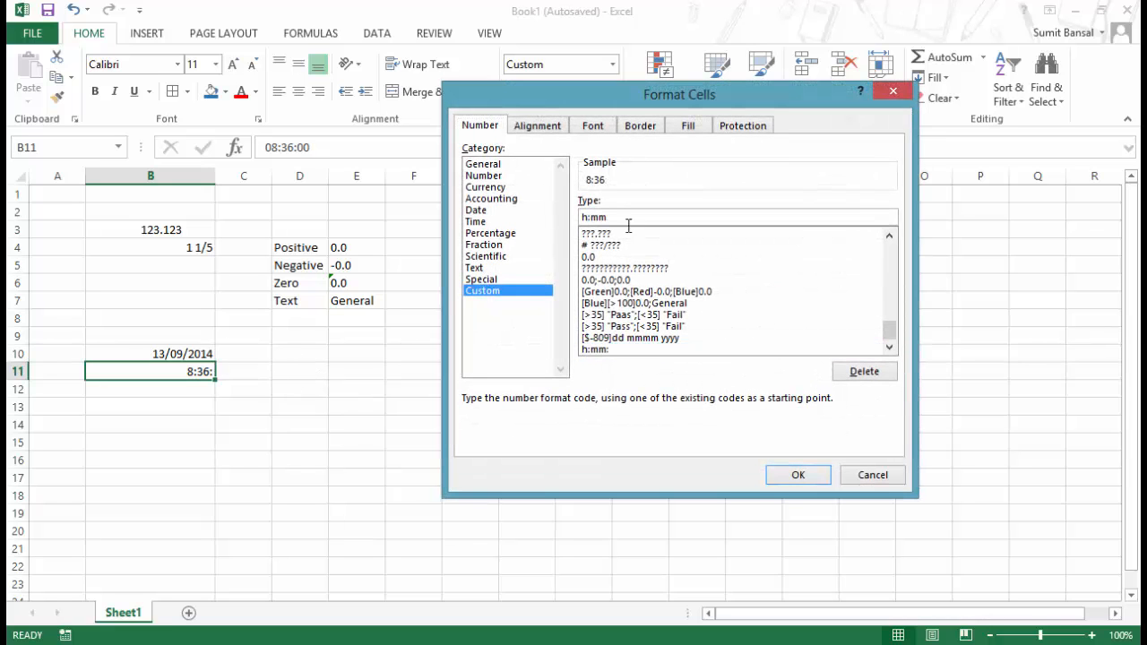
{"action": "left_click", "coordinate": [799, 475]}
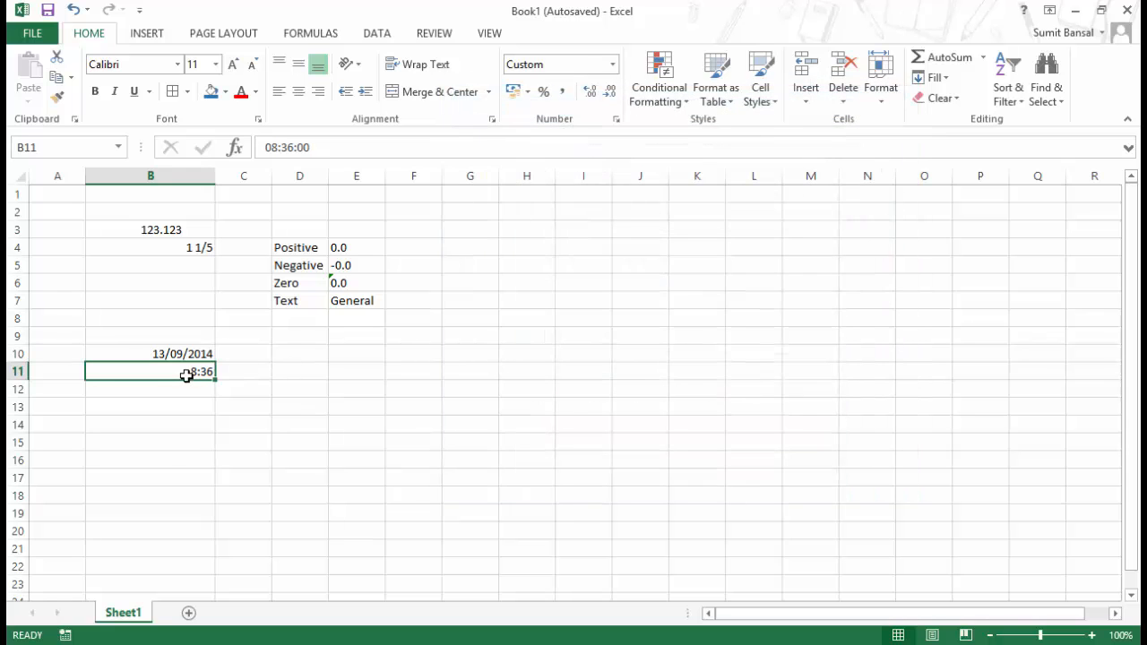
- Change B11's format to hh:mm so it shows 08:36
{"action": "key", "text": "ctrl+1"}
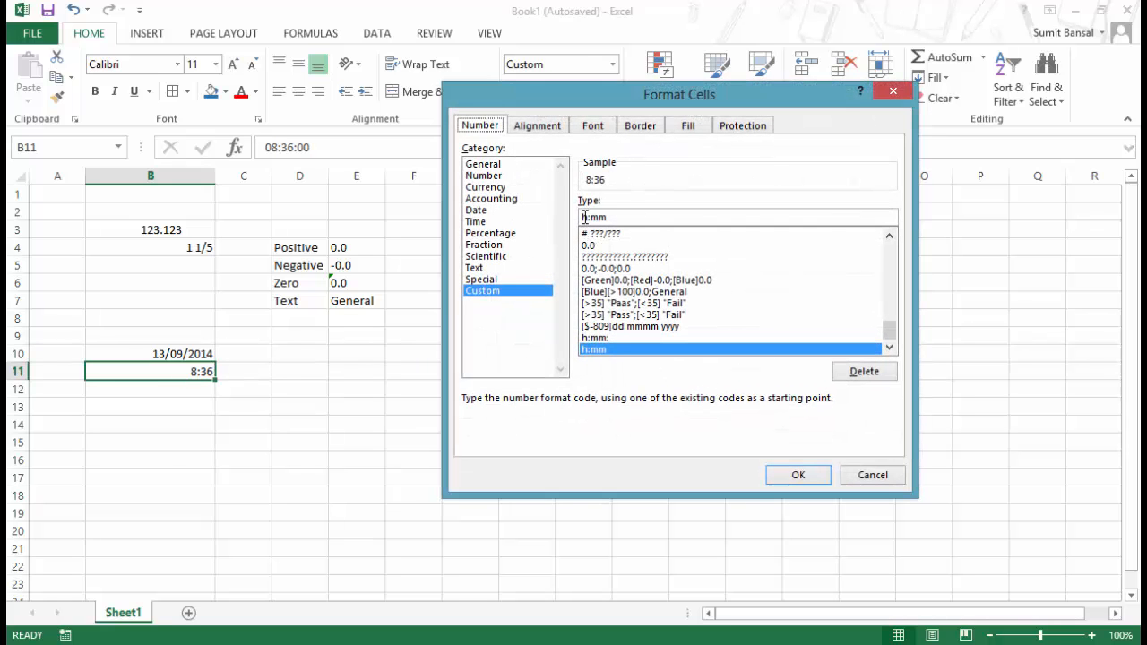
{"action": "left_click", "coordinate": [602, 217]}
{"action": "key", "text": "Home"}
{"action": "type", "text": "h"}
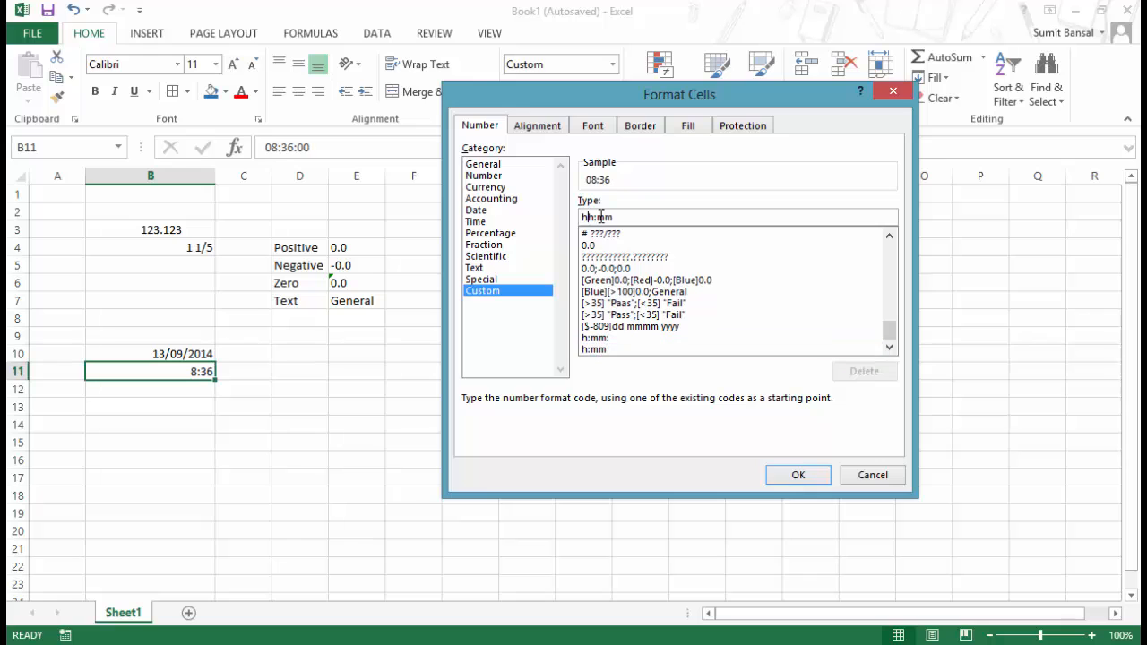
{"action": "key", "text": "Return"}
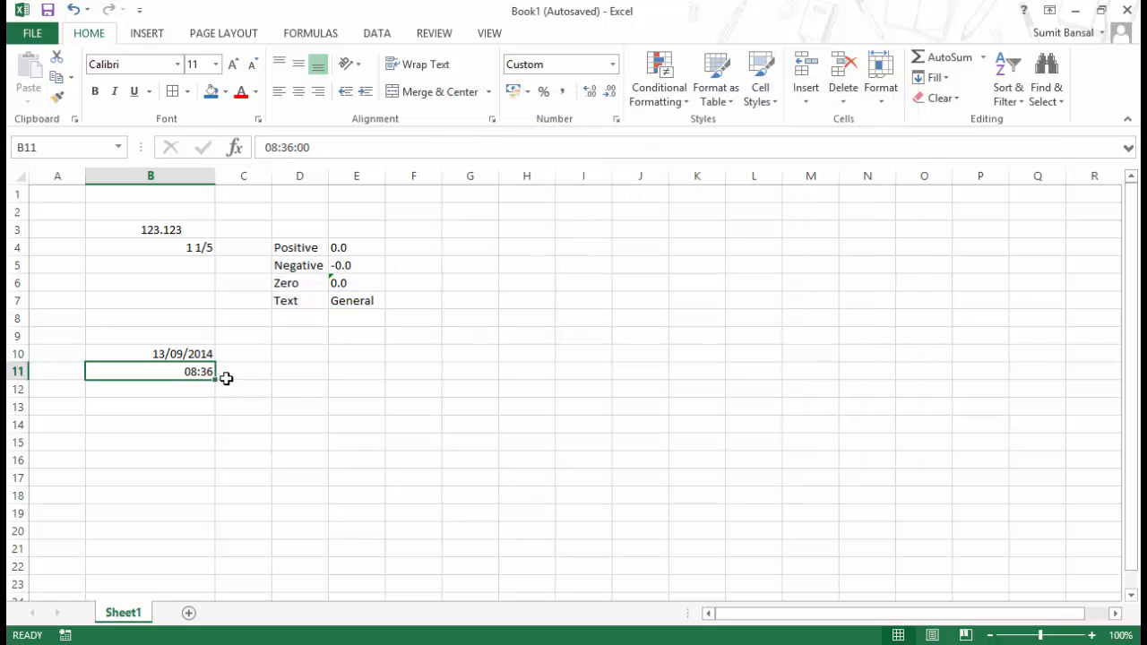
- Append AM/PM to B11's hh:mm custom format
{"action": "key", "text": "ctrl+1"}
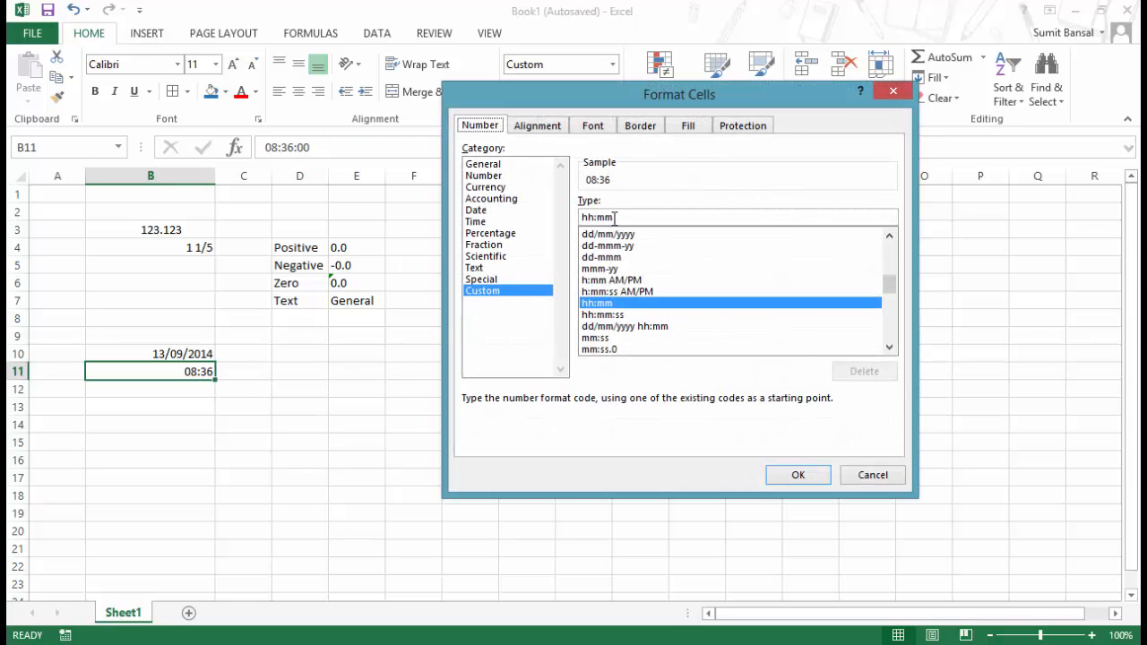
{"action": "left_click", "coordinate": [620, 217]}
{"action": "type", "text": "AM"}
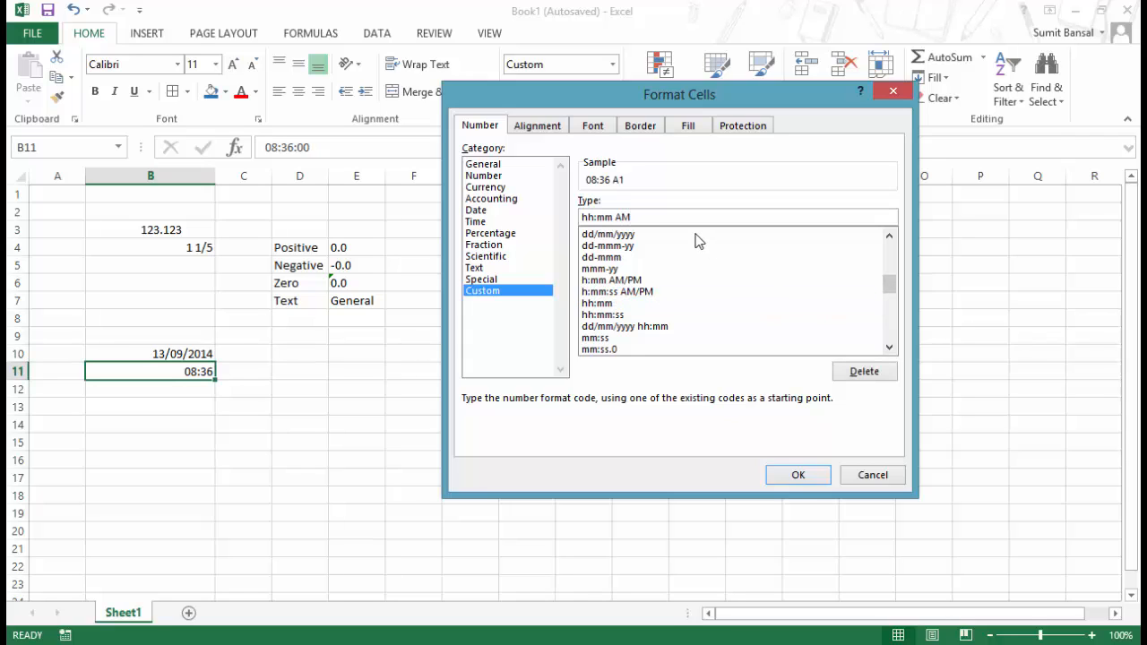
{"action": "type", "text": "/PM"}
{"action": "mouse_move", "coordinate": [616, 217]}
{"action": "left_mouse_down"}
{"action": "mouse_move", "coordinate": [649, 217]}
{"action": "mouse_move", "coordinate": [617, 212]}
{"action": "left_mouse_up"}
{"action": "left_click", "coordinate": [794, 482]}
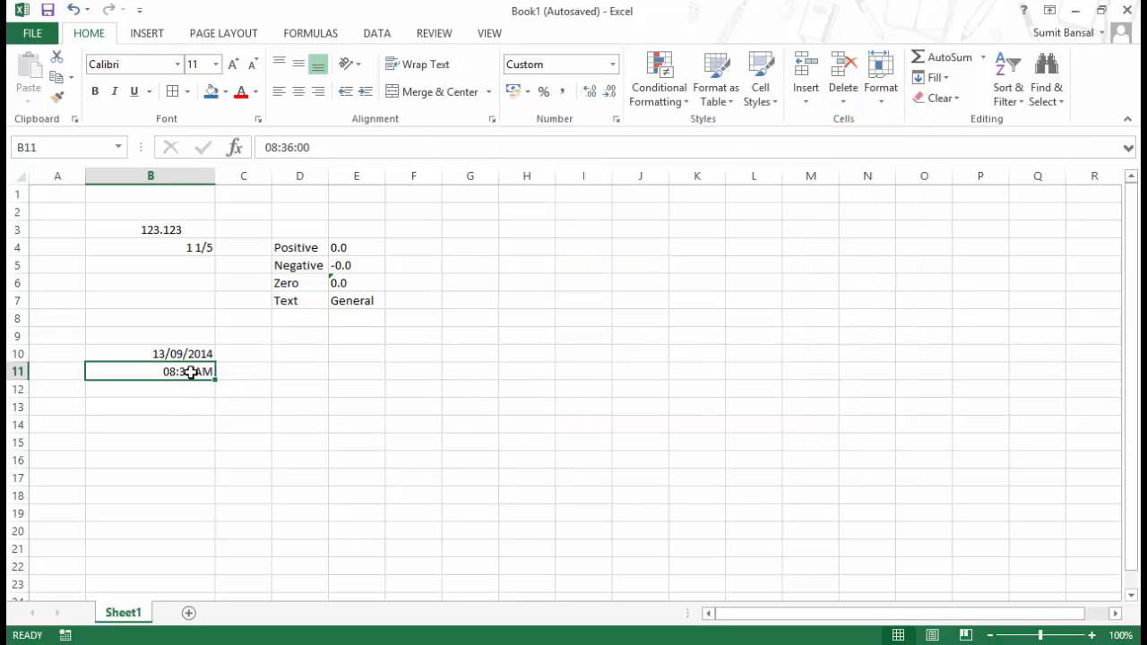
- Change B11's time to 18:36 so it shows 06:36 PM
{"action": "double_click", "coordinate": [175, 371]}
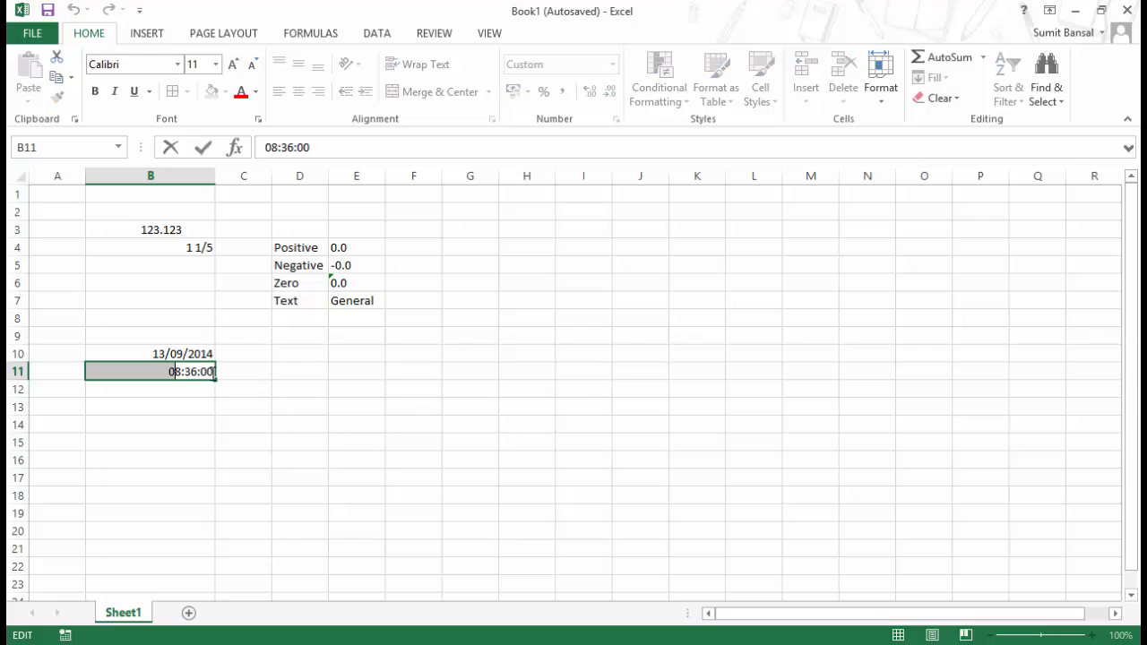
{"action": "type", "text": "1"}
{"action": "key", "text": "Return"}
{"action": "left_click", "coordinate": [212, 373]}
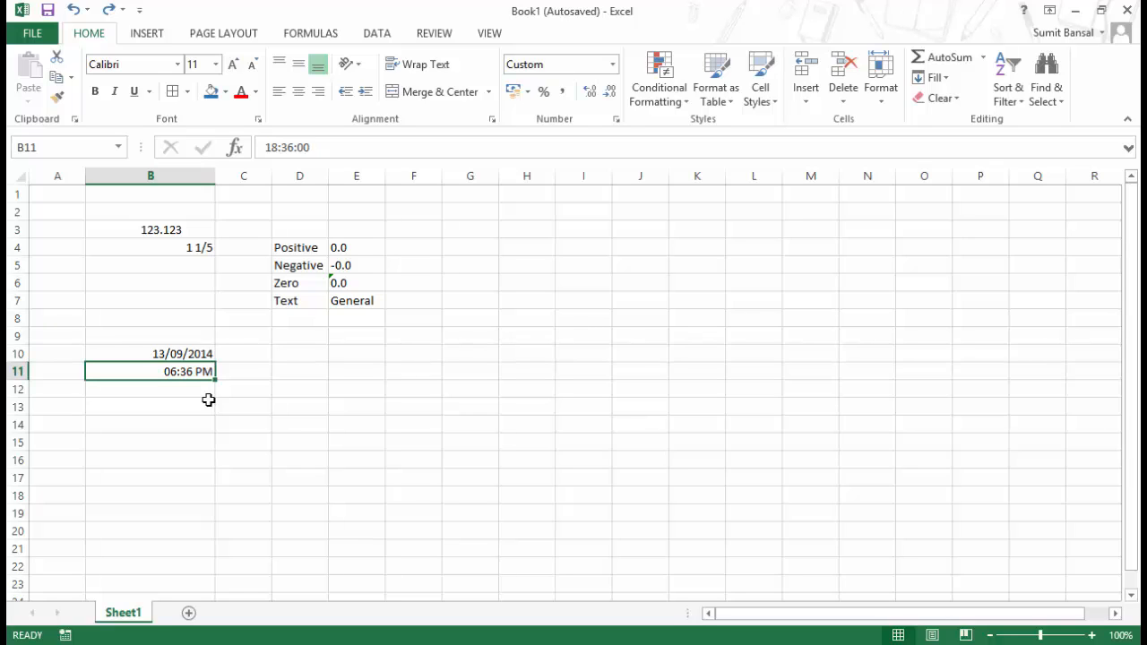
- Enter the duration 40:23 in B13
{"action": "left_click", "coordinate": [208, 400]}
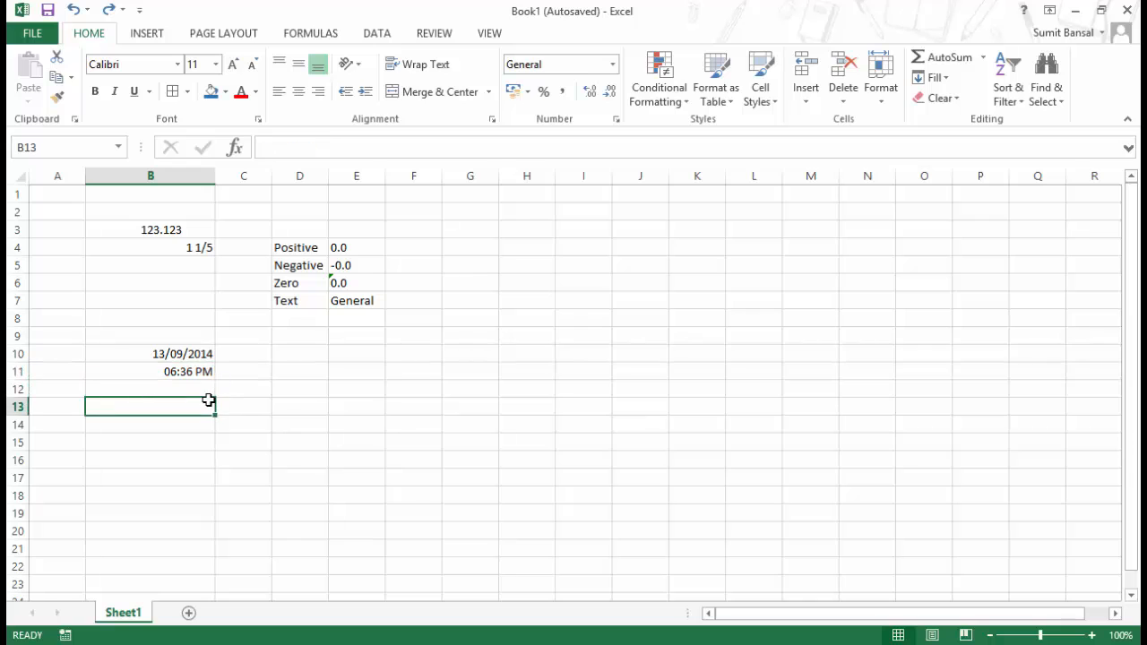
{"action": "type", "text": "40:"}
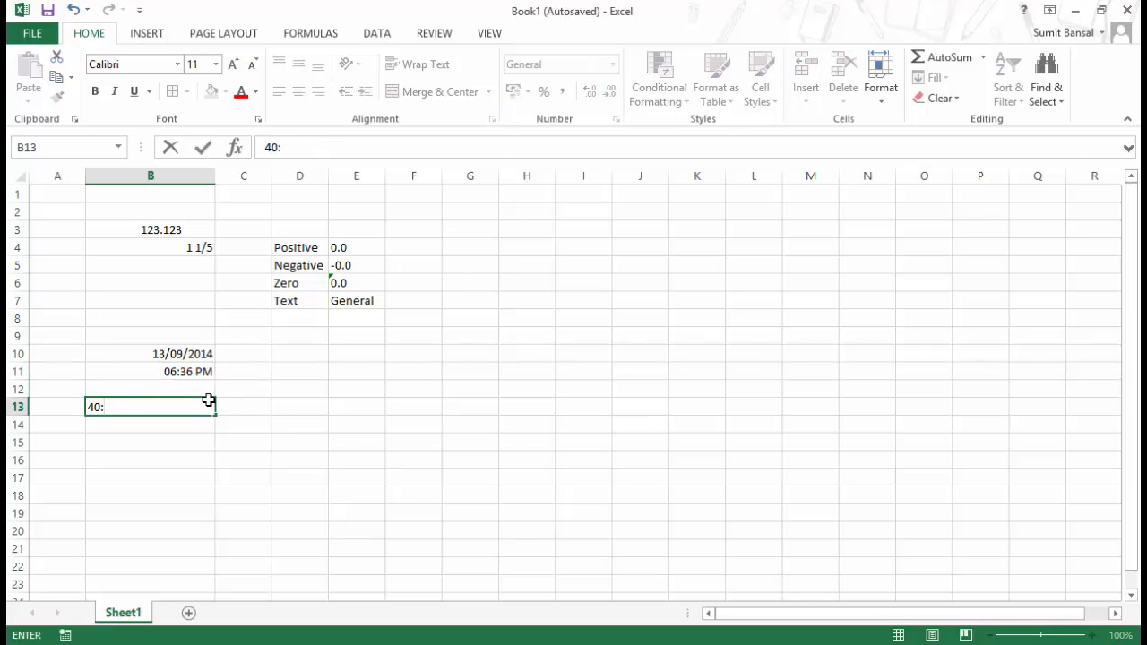
{"action": "type", "text": "23"}
{"action": "key", "text": "Return"}
{"action": "left_click", "coordinate": [208, 400]}
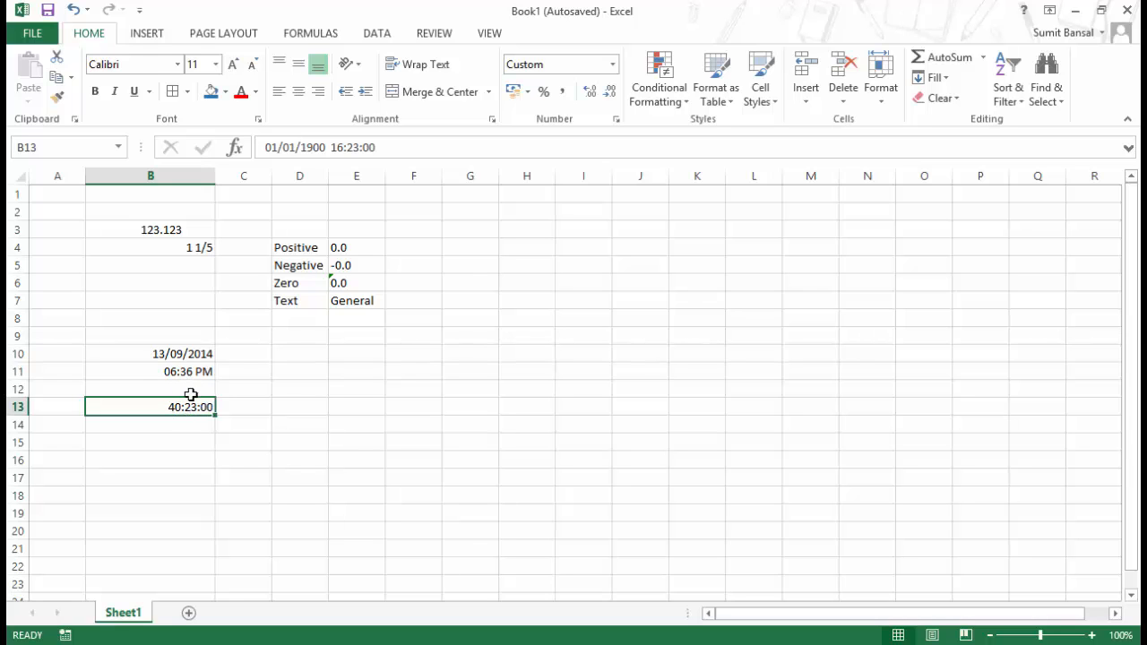
- Give B13 the [hh]:mm elapsed-hours custom format so it shows 40:23
{"action": "key", "text": "ctrl+1"}
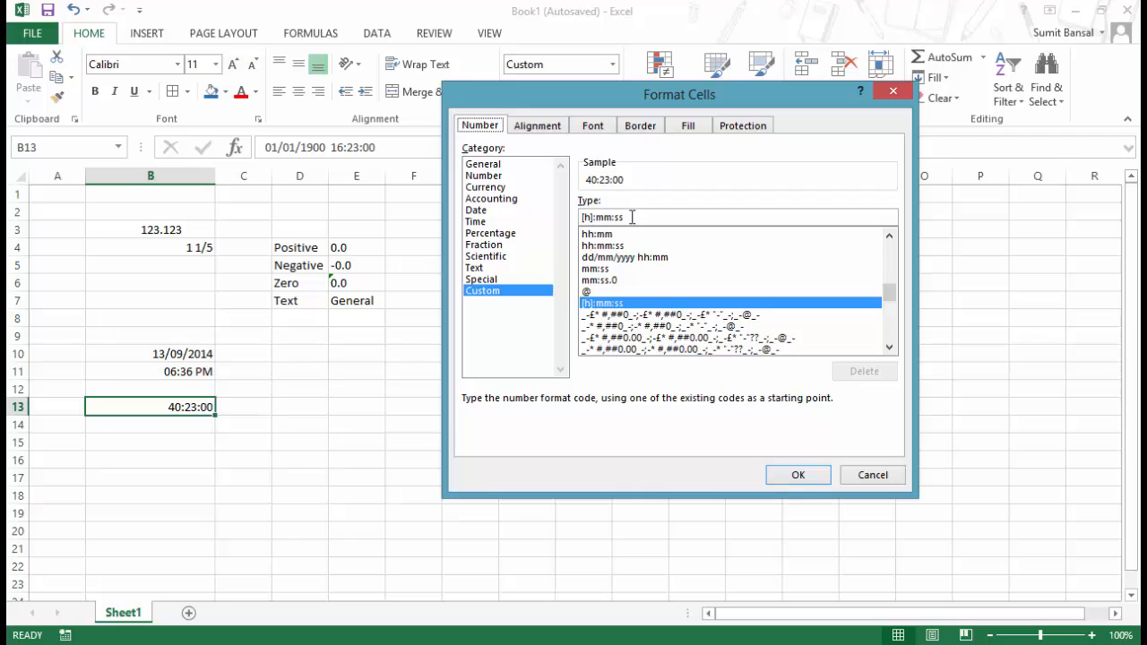
{"action": "key", "text": "BackSpace"}
{"action": "key", "text": "BackSpace"}
{"action": "key", "text": "BackSpace"}
{"action": "key", "text": "BackSpace"}
{"action": "key", "text": "BackSpace"}
{"action": "key", "text": "BackSpace"}
{"action": "key", "text": "BackSpace"}
{"action": "key", "text": "BackSpace"}
{"action": "key", "text": "BackSpace"}
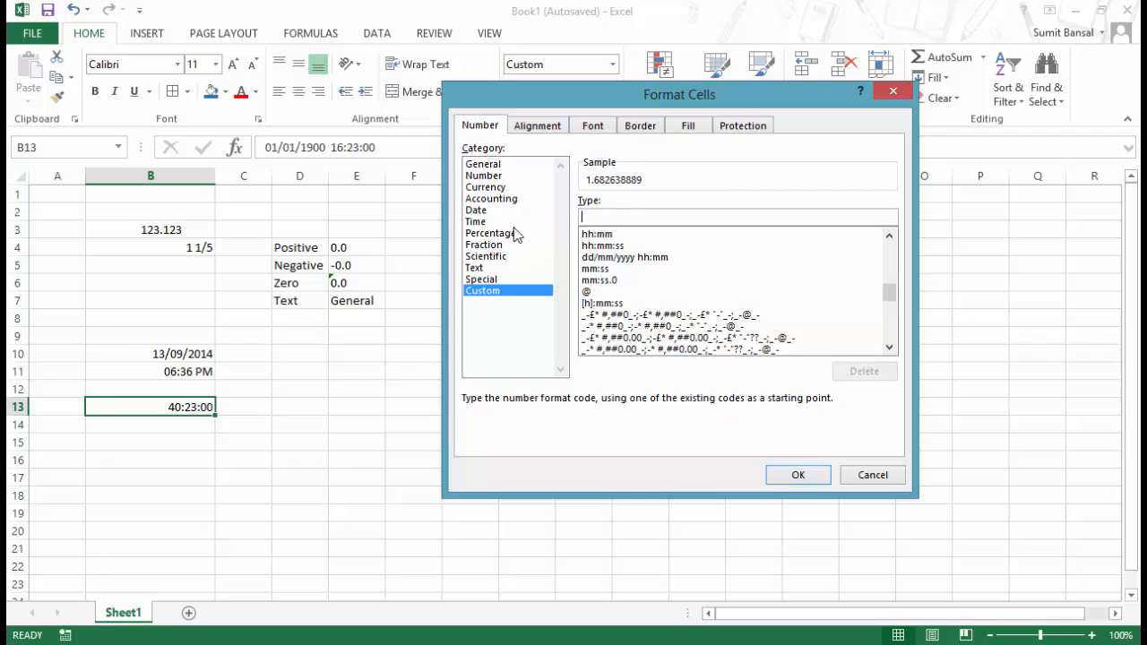
{"action": "type", "text": "hh:mm"}
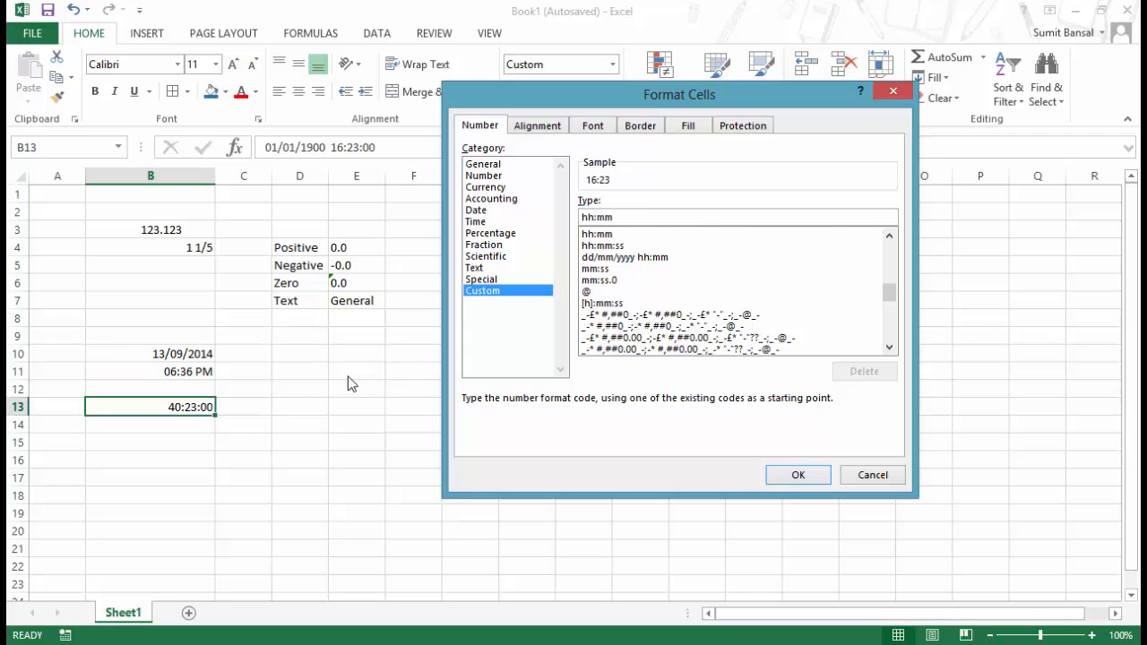
{"action": "type", "text": "]"}
{"action": "key", "text": "Home"}
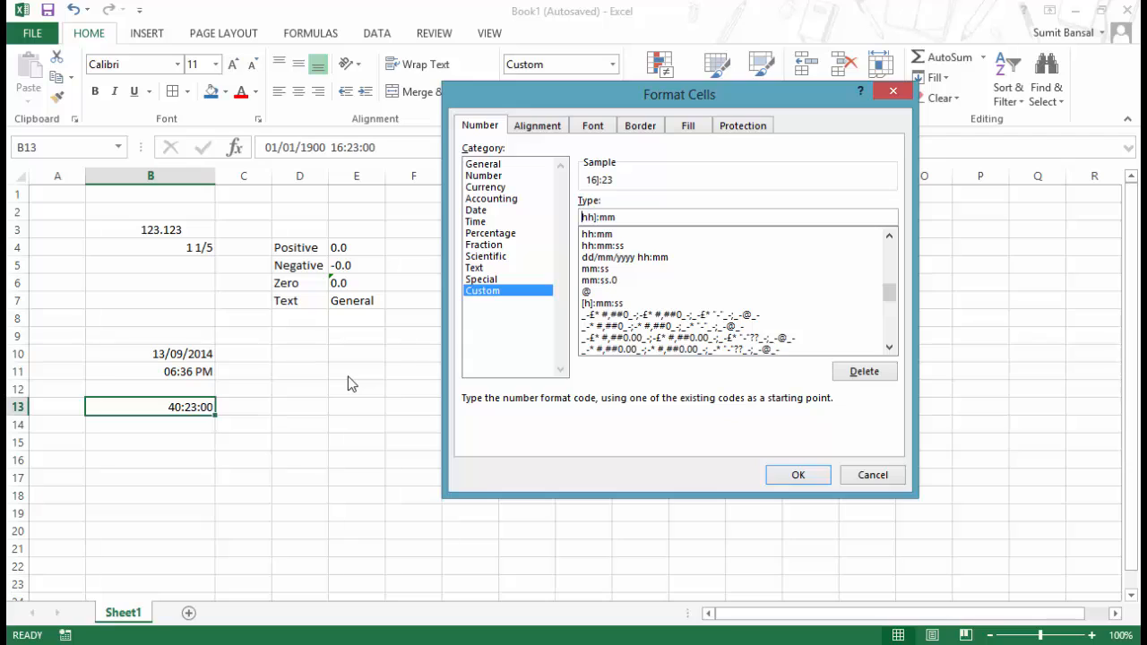
{"action": "type", "text": "["}
{"action": "left_click", "coordinate": [889, 347]}
{"action": "left_click", "coordinate": [889, 347]}
{"action": "left_click", "coordinate": [888, 348]}
{"action": "left_click", "coordinate": [889, 348]}
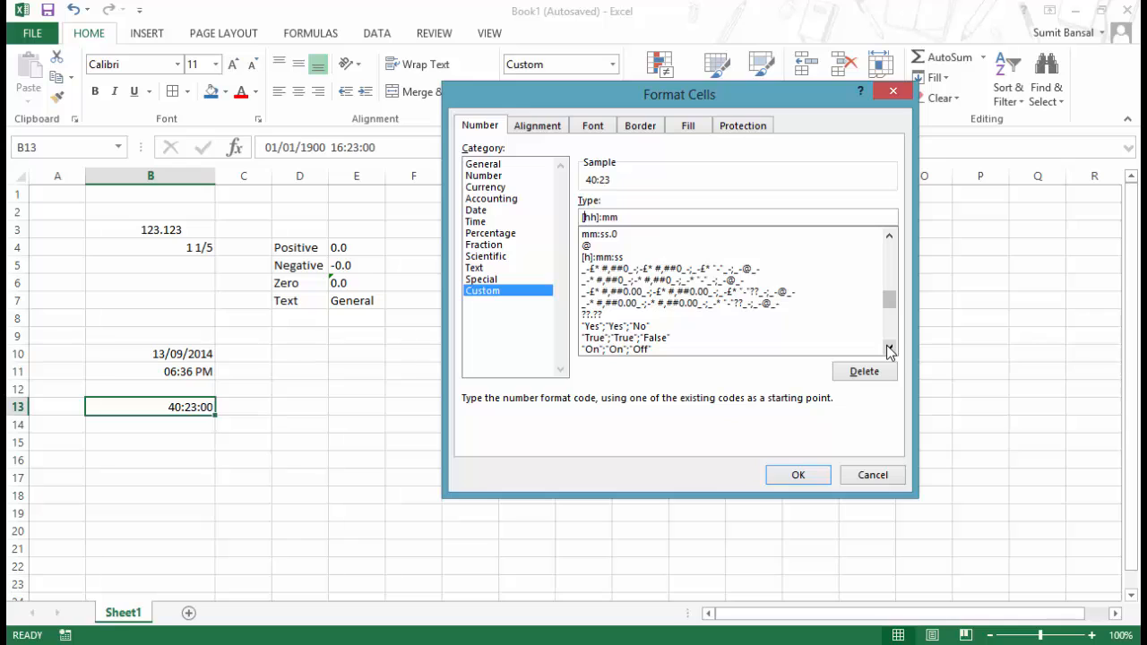
{"action": "left_click_drag", "start_coordinate": [888, 300], "coordinate": [888, 305]}
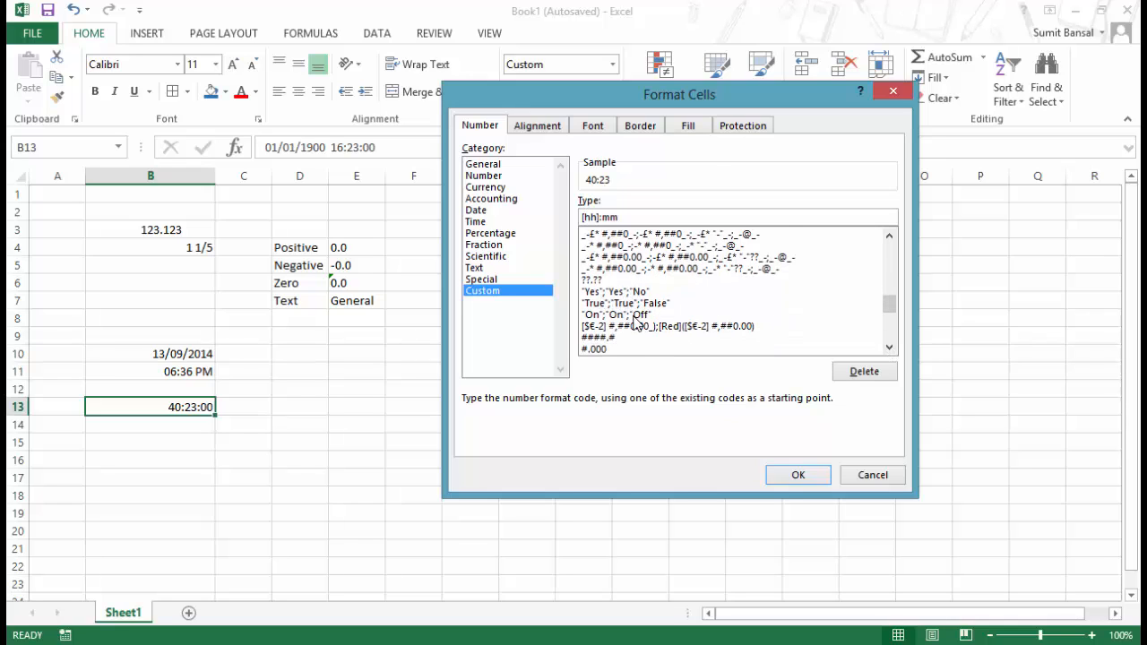
{"action": "left_click_drag", "start_coordinate": [888, 305], "coordinate": [889, 249]}
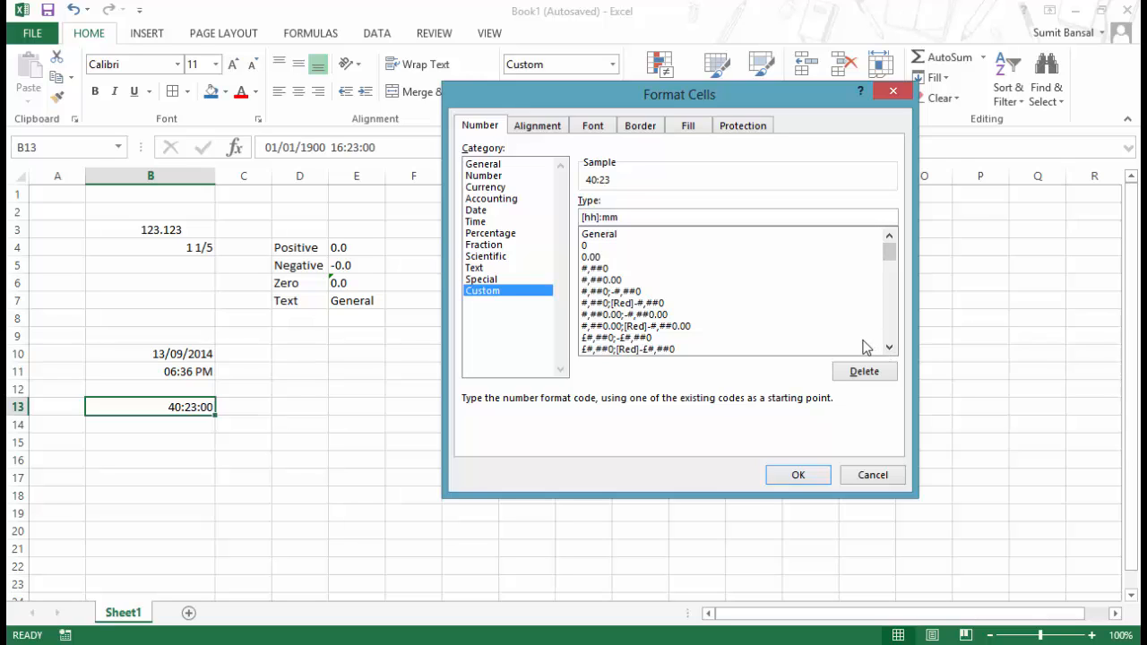
{"action": "key", "text": "Return"}
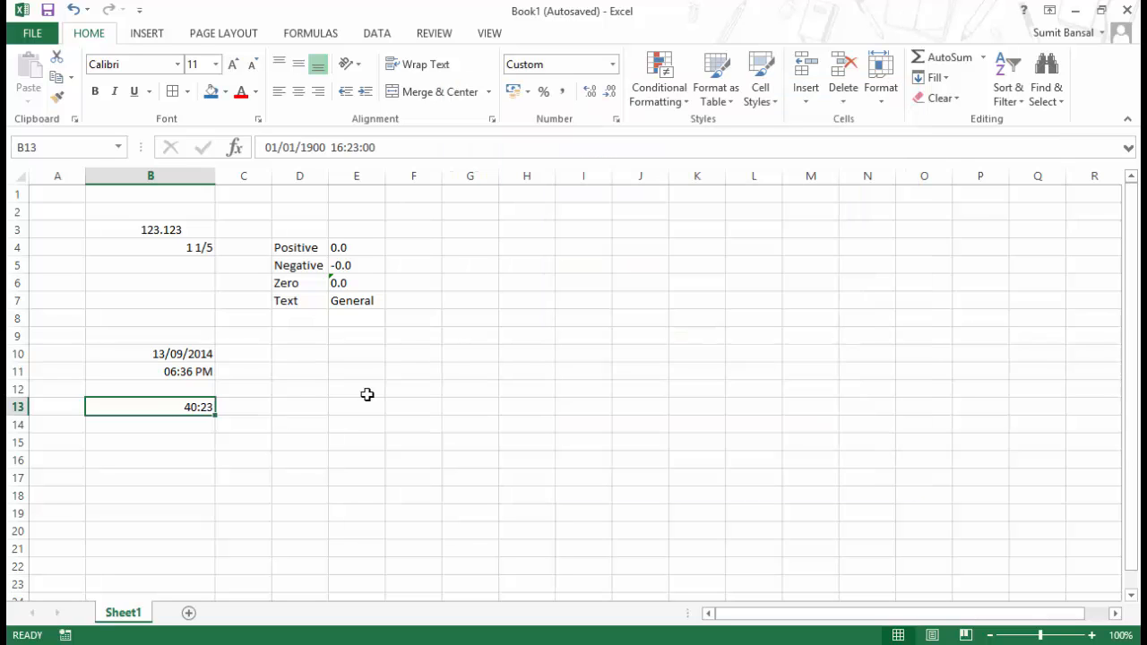